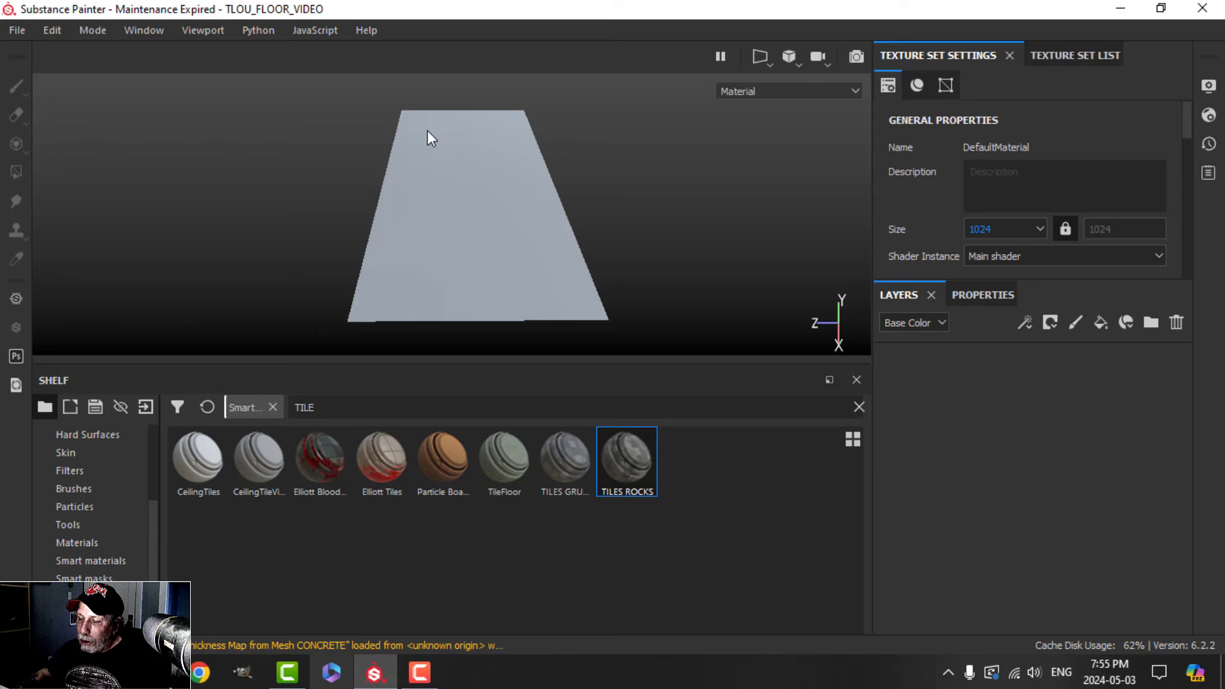
# - Search the shelf's materials for CONC and add Concrete Dusty to the layer stack as the floor's base layer
pyautogui.moveTo(473, 267)
pyautogui.keyDown('alt'); pyautogui.mouseDown(button='middle')
pyautogui.moveTo(487, 262)
pyautogui.moveTo(469, 266)
pyautogui.mouseUp(button='middle'); pyautogui.keyUp('alt')
pyautogui.keyDown('alt'); pyautogui.moveTo(469, 266); pyautogui.dragTo(518, 261); pyautogui.keyUp('alt')
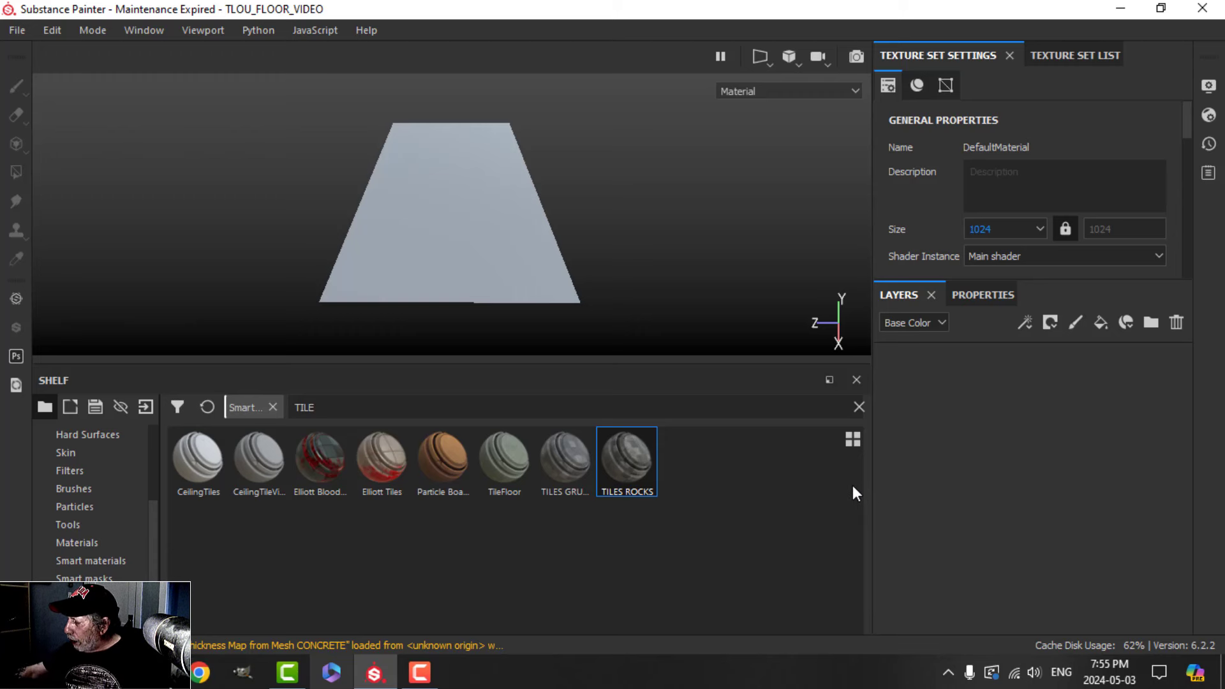
pyautogui.click(80, 543)
pyautogui.click(352, 408)
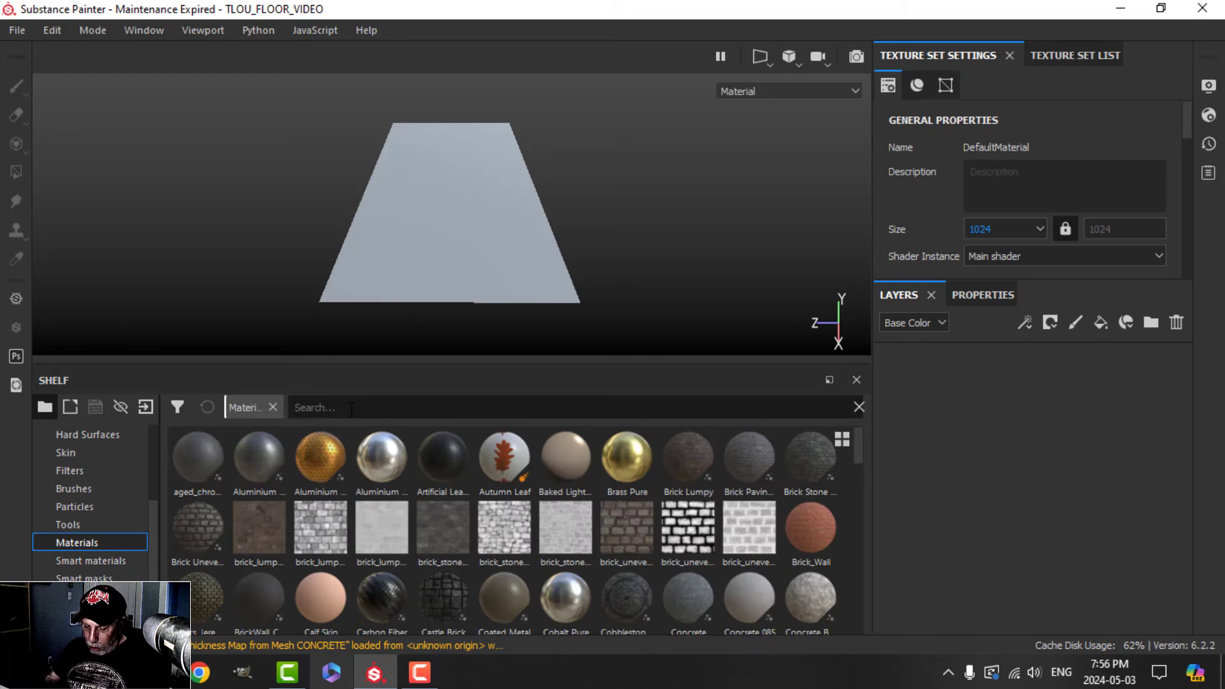
pyautogui.write('CONC')
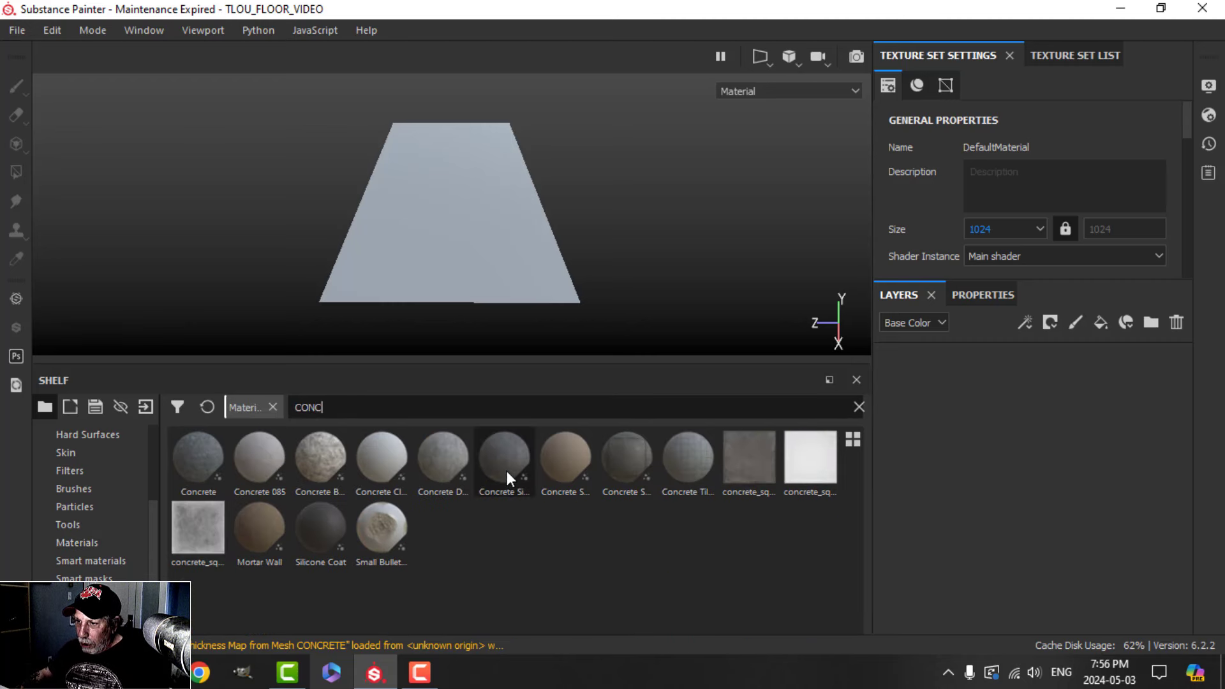
pyautogui.moveTo(449, 462); pyautogui.dragTo(906, 423)
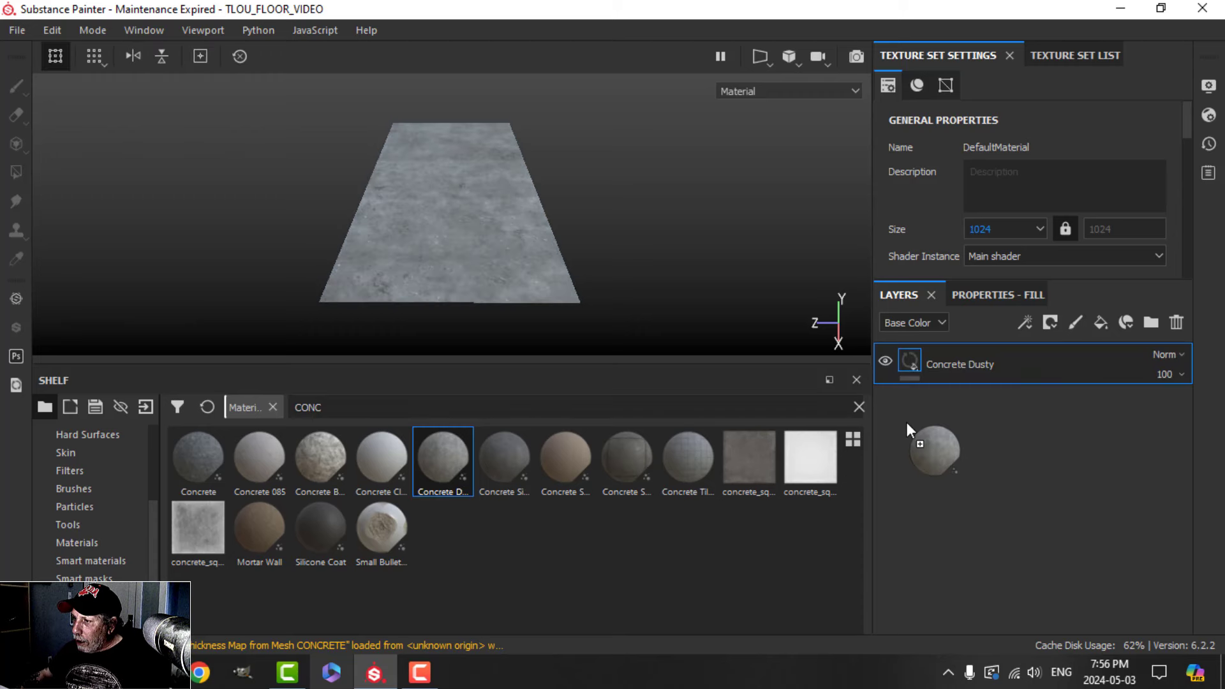
# - Turn off the height and metal channels of the Concrete Dusty fill layer
pyautogui.scroll(3, 538, 269)
pyautogui.moveTo(503, 248)
pyautogui.keyDown('alt'); pyautogui.mouseDown()
pyautogui.moveTo(500, 271)
pyautogui.moveTo(489, 257)
pyautogui.mouseUp(); pyautogui.keyUp('alt')
pyautogui.scroll(3, 507, 270)
pyautogui.keyDown('alt'); pyautogui.moveTo(507, 269); pyautogui.dragTo(569, 276, button='middle'); pyautogui.keyUp('alt')
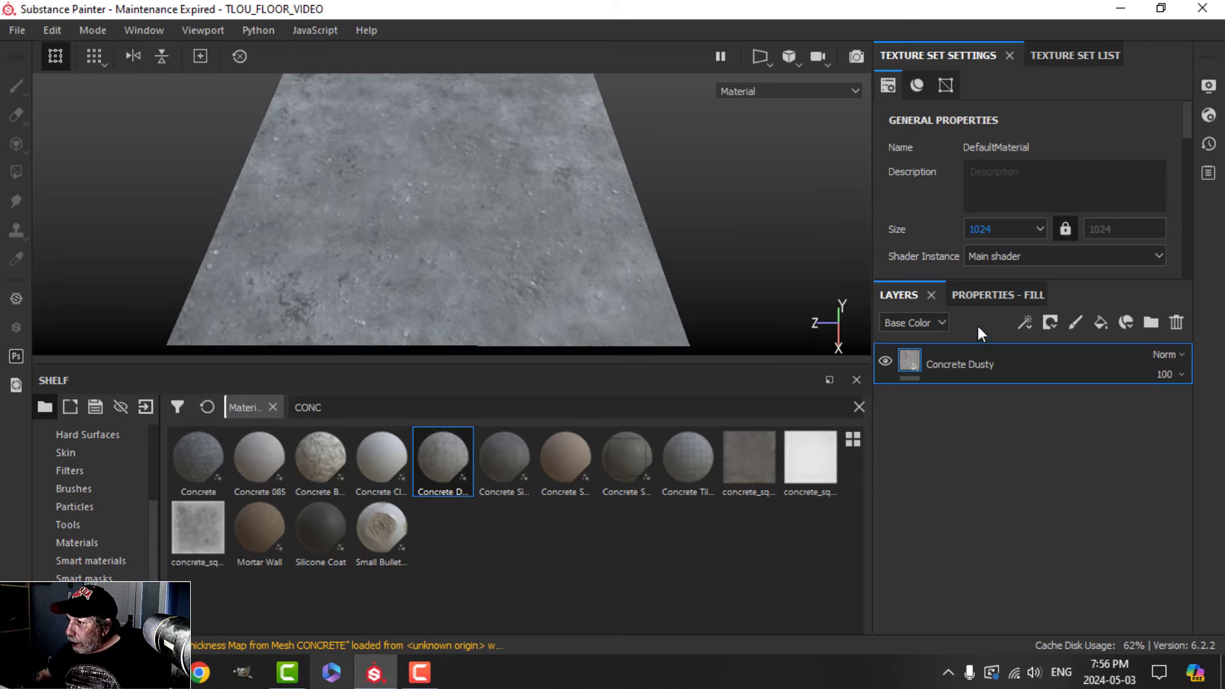
pyautogui.click(984, 296)
pyautogui.scroll(3, 1021, 424)
pyautogui.scroll(2, 1027, 427)
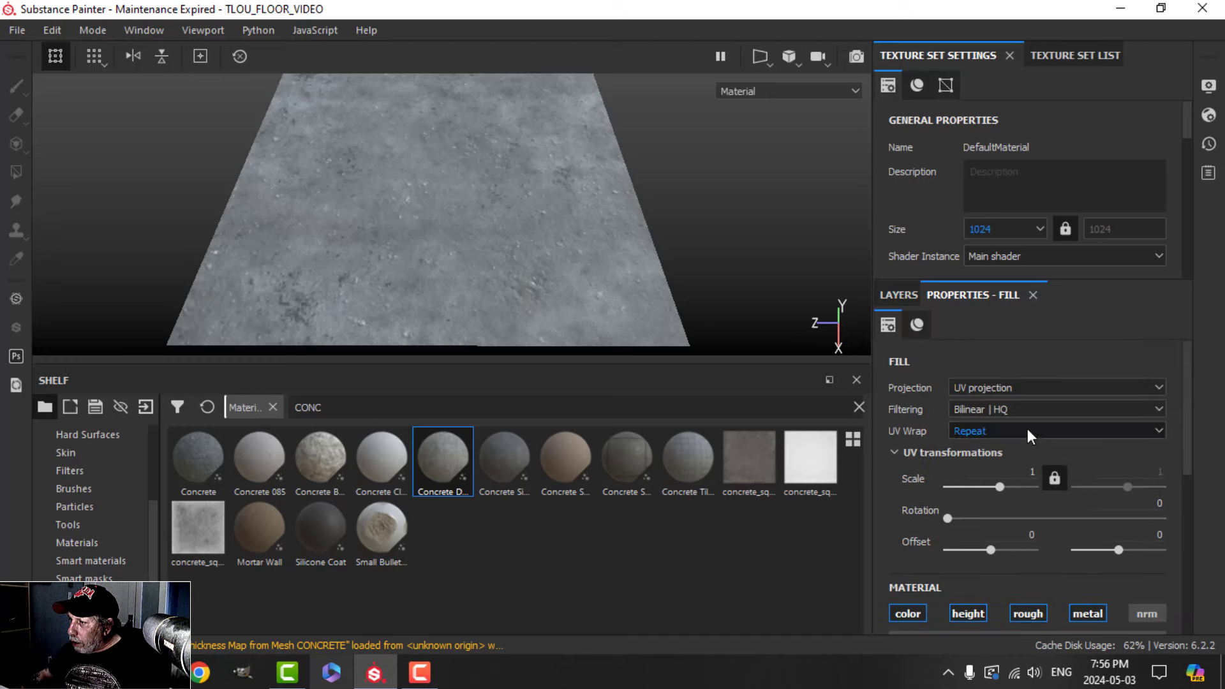
pyautogui.scroll(-1, 1085, 498)
pyautogui.click(975, 561)
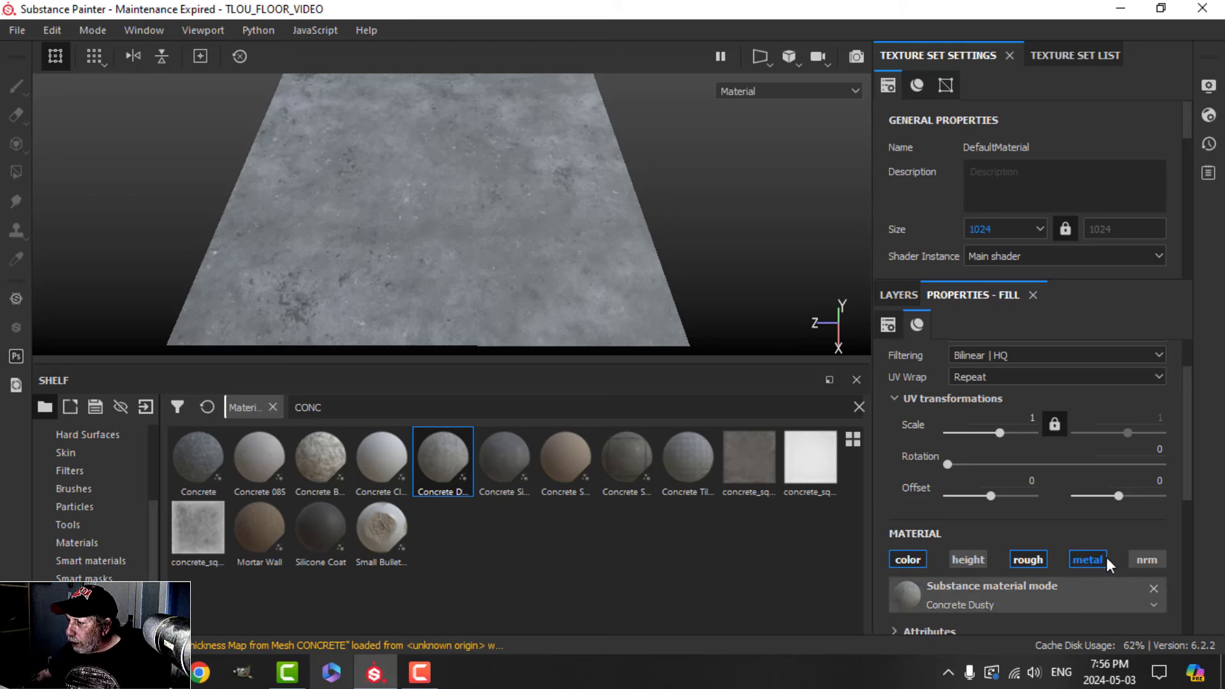
pyautogui.scroll(-1, 1062, 571)
# - Set the Concrete Dusty material's saturation parameter to 0.3
pyautogui.scroll(-1, 1061, 571)
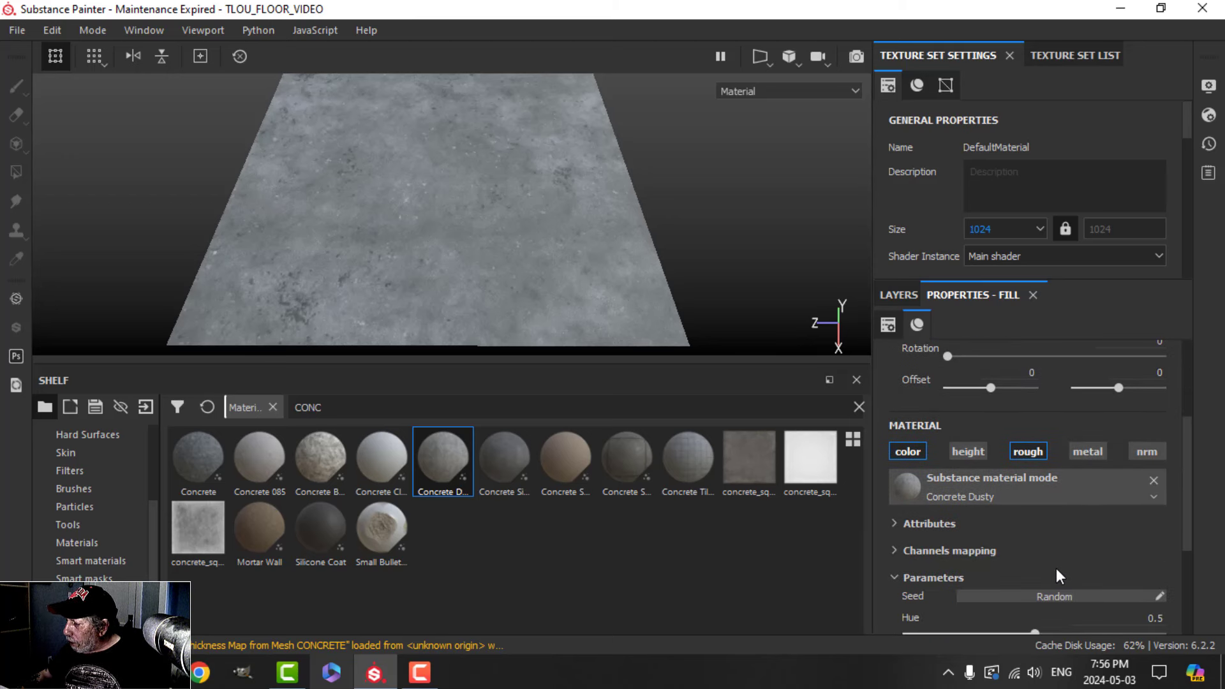
pyautogui.scroll(-2, 1056, 569)
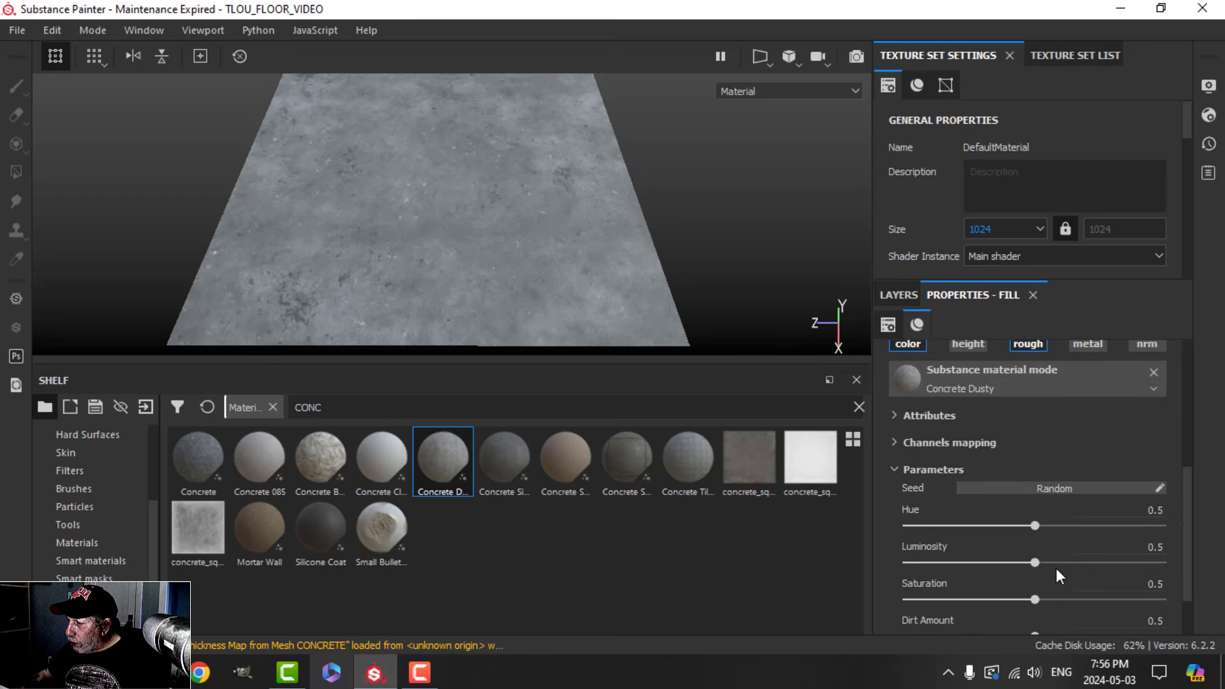
pyautogui.scroll(-1, 1056, 568)
pyautogui.click(1123, 530)
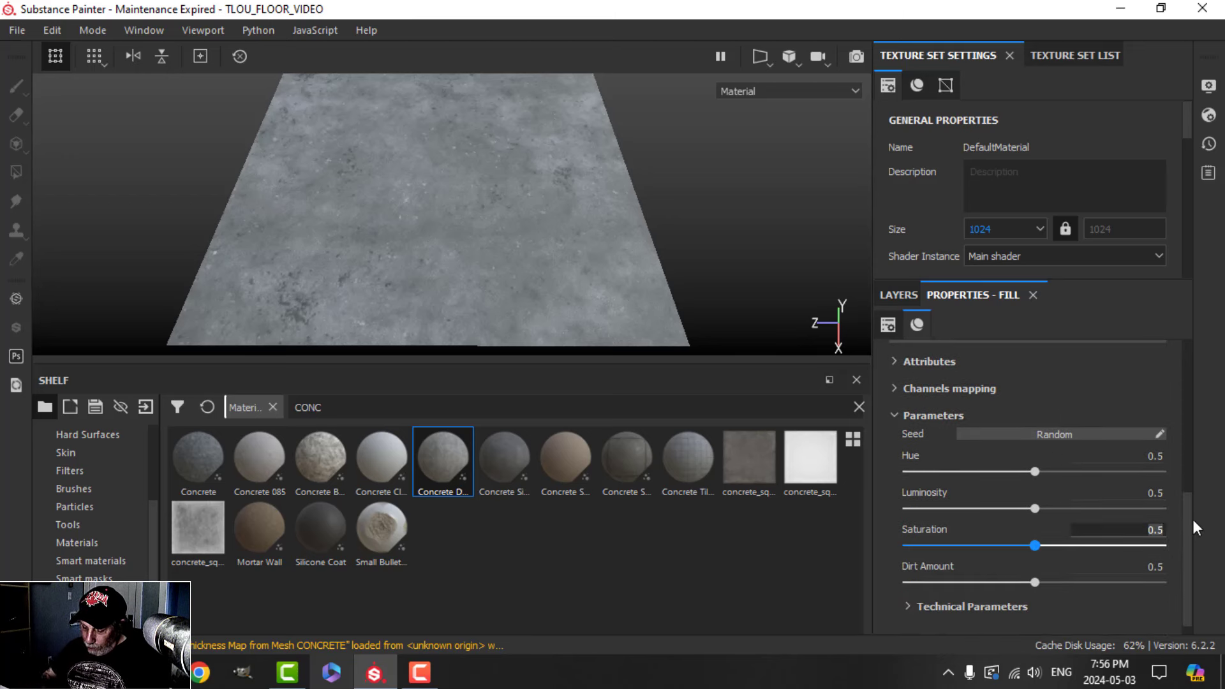
pyautogui.press('BackSpace')
pyautogui.write('3')
pyautogui.press('Return')
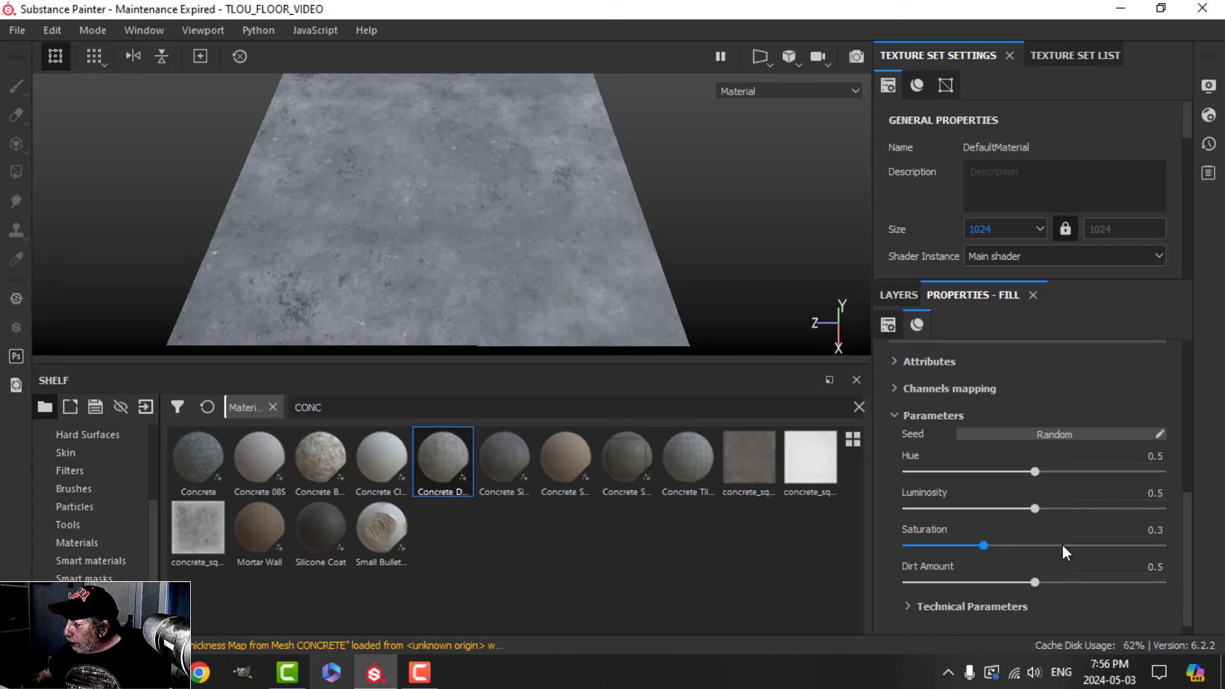
# - Rename the Concrete Dusty layer to CONCRETE
pyautogui.click(901, 296)
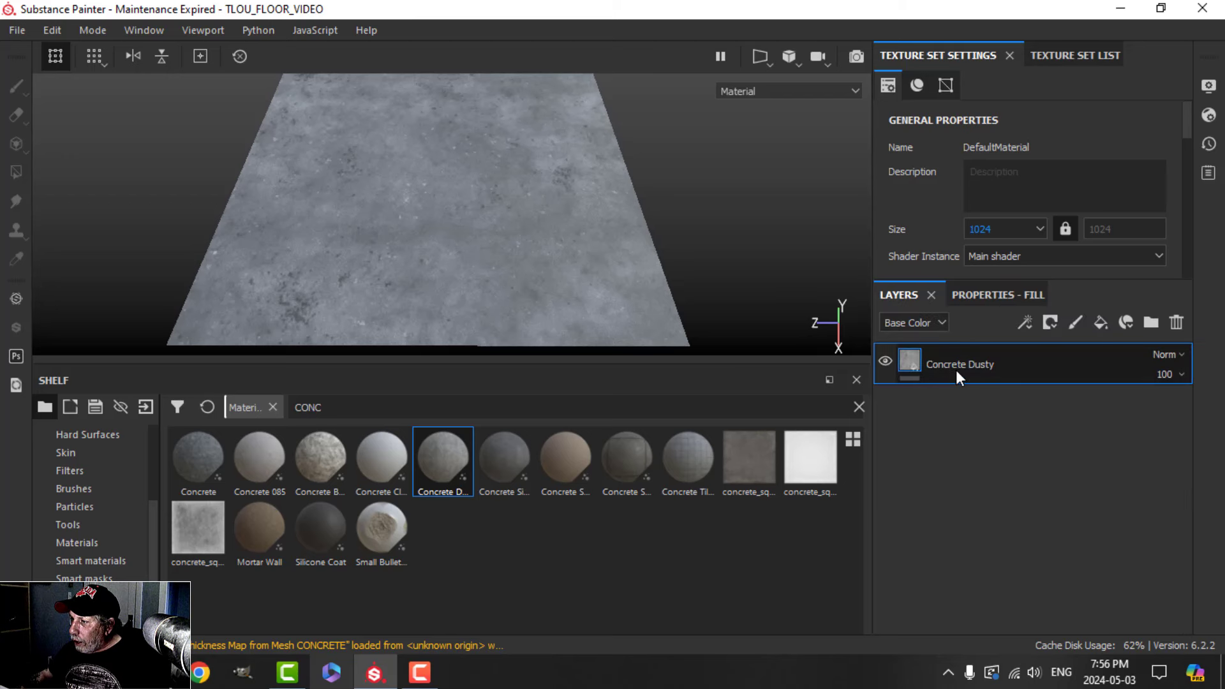
pyautogui.doubleClick(973, 365)
pyautogui.press('capslock')
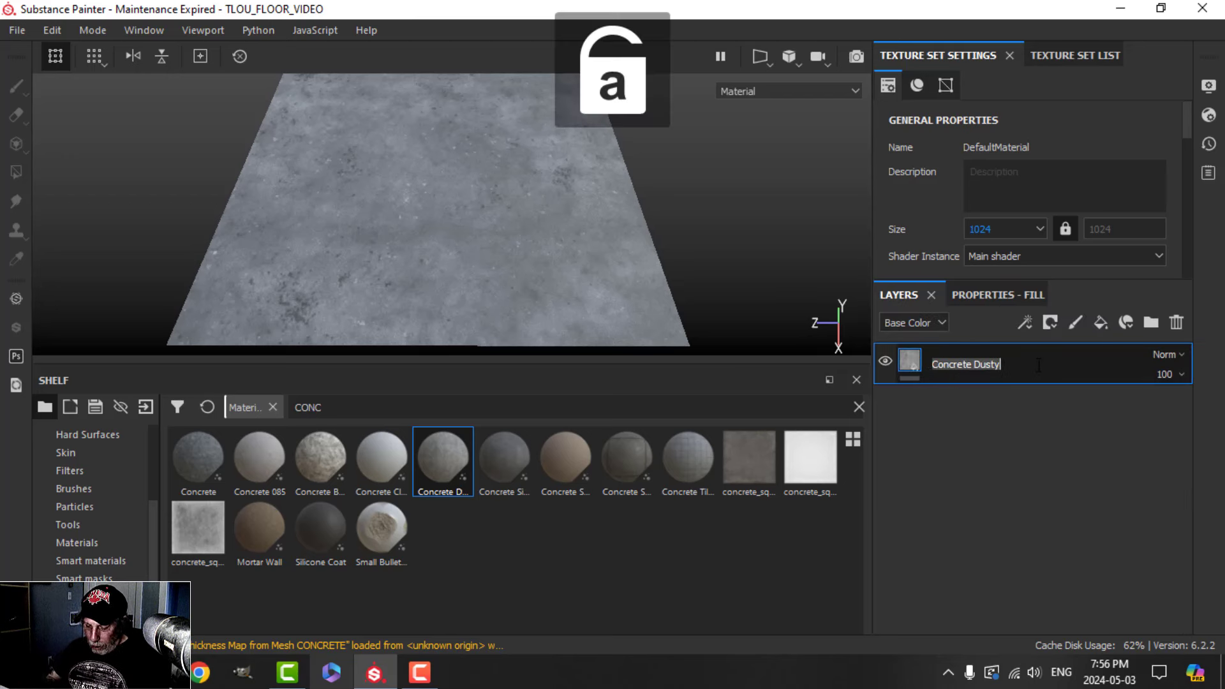
pyautogui.write('co')
pyautogui.press('BackSpace')
pyautogui.press('BackSpace')
pyautogui.press('capslock')
pyautogui.write('CONCRETE')
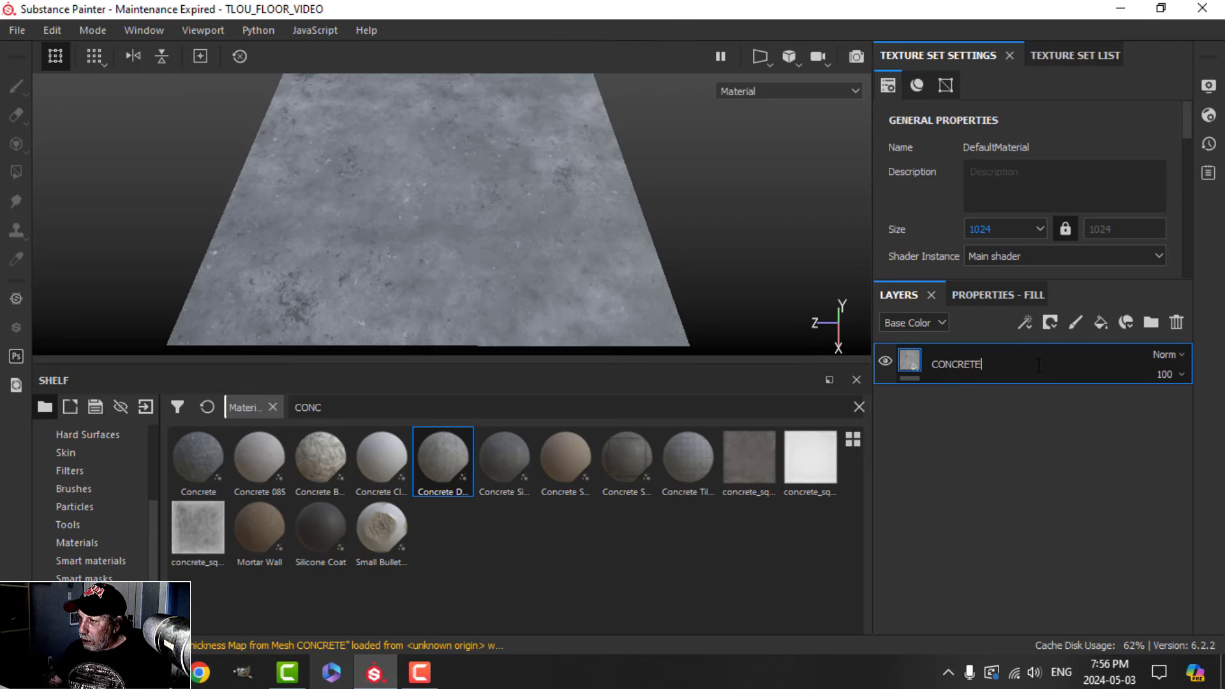
pyautogui.press('Return')
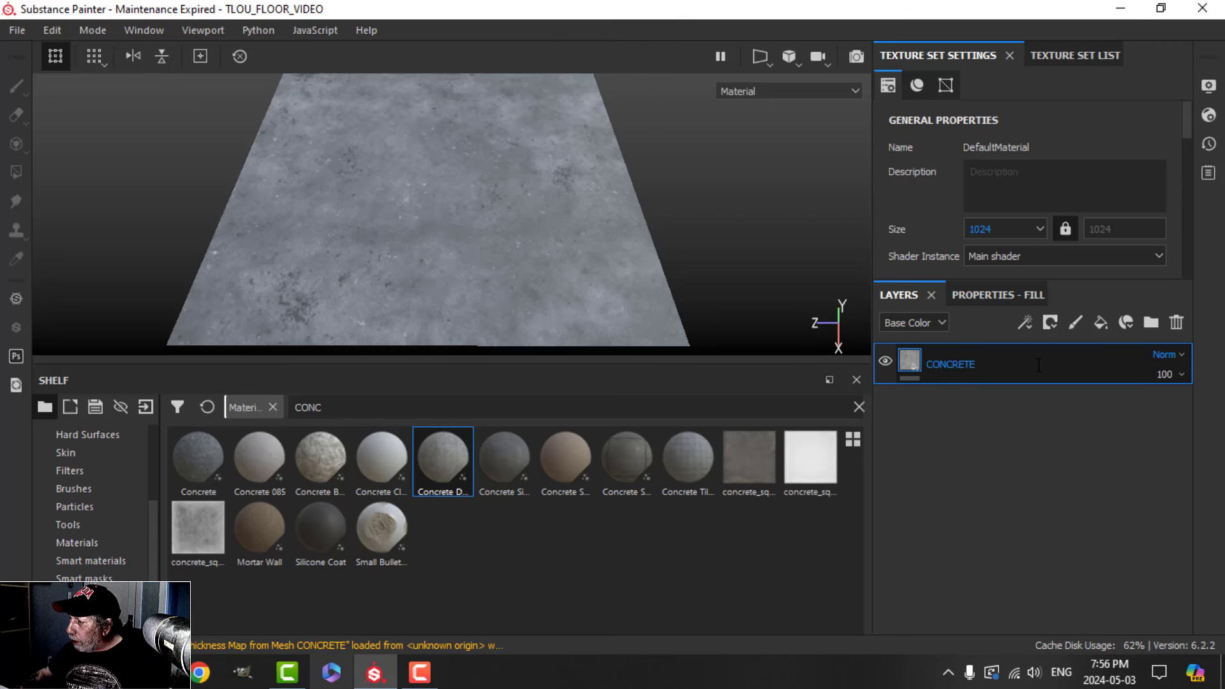
# - Add a fill layer above CONCRETE and name it PATTERN
pyautogui.click(1099, 324)
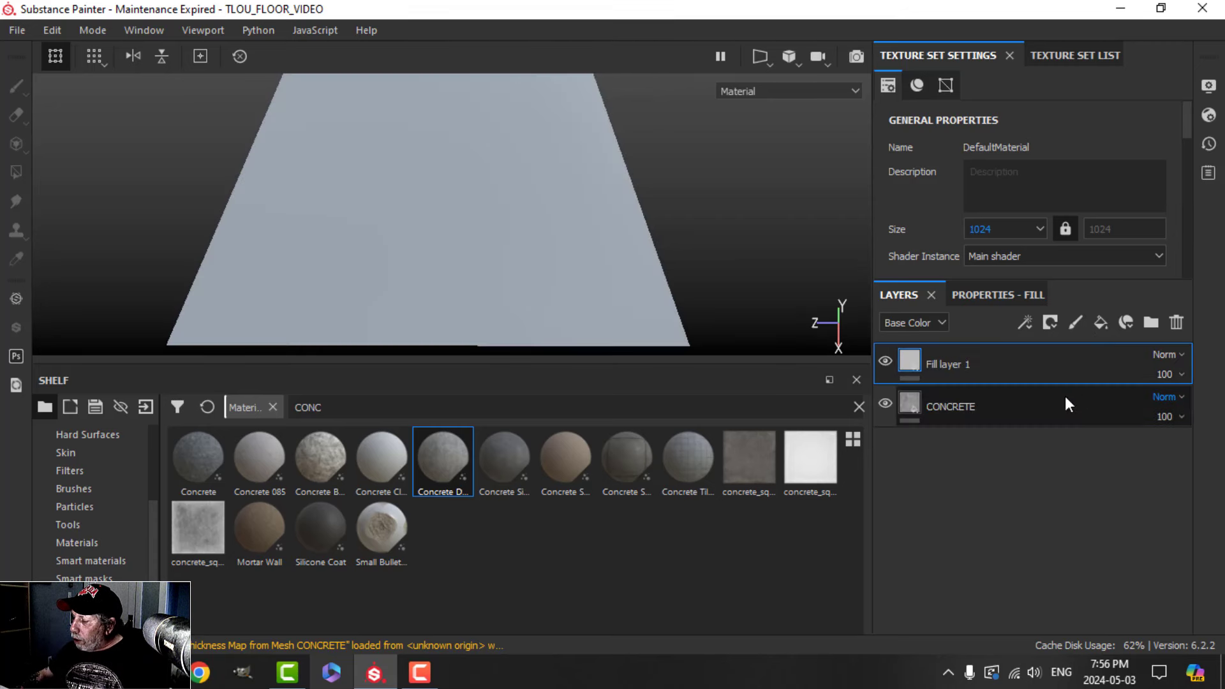
pyautogui.doubleClick(956, 365)
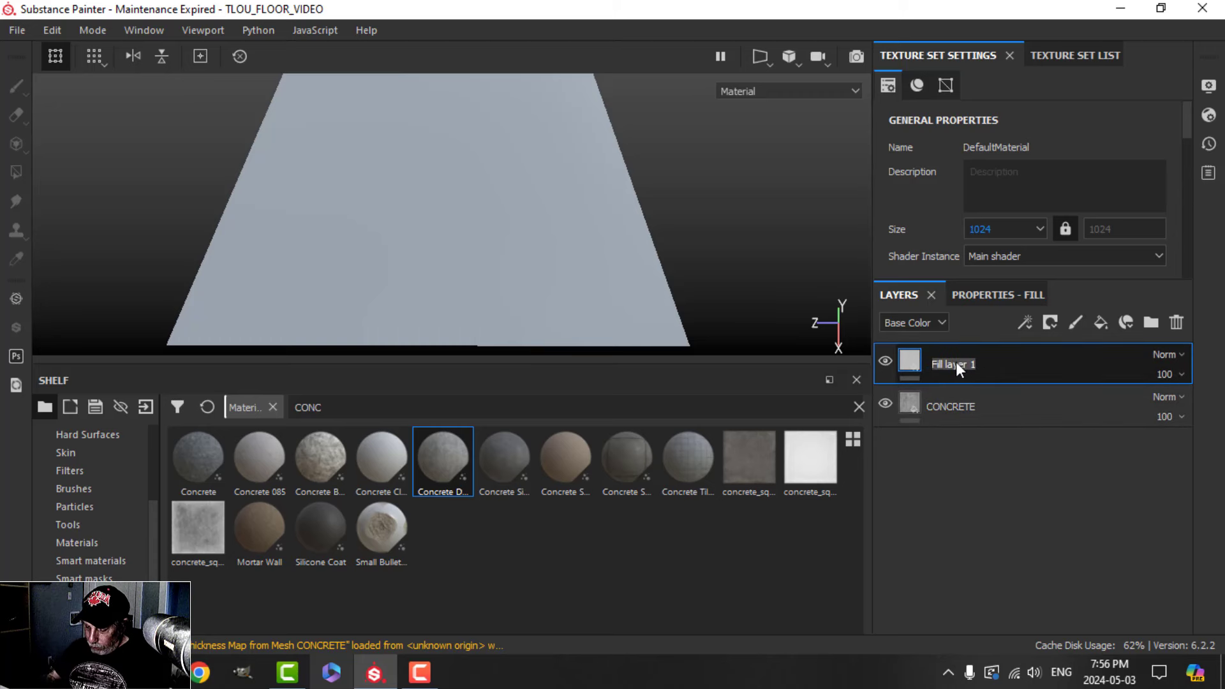
pyautogui.press('Return')
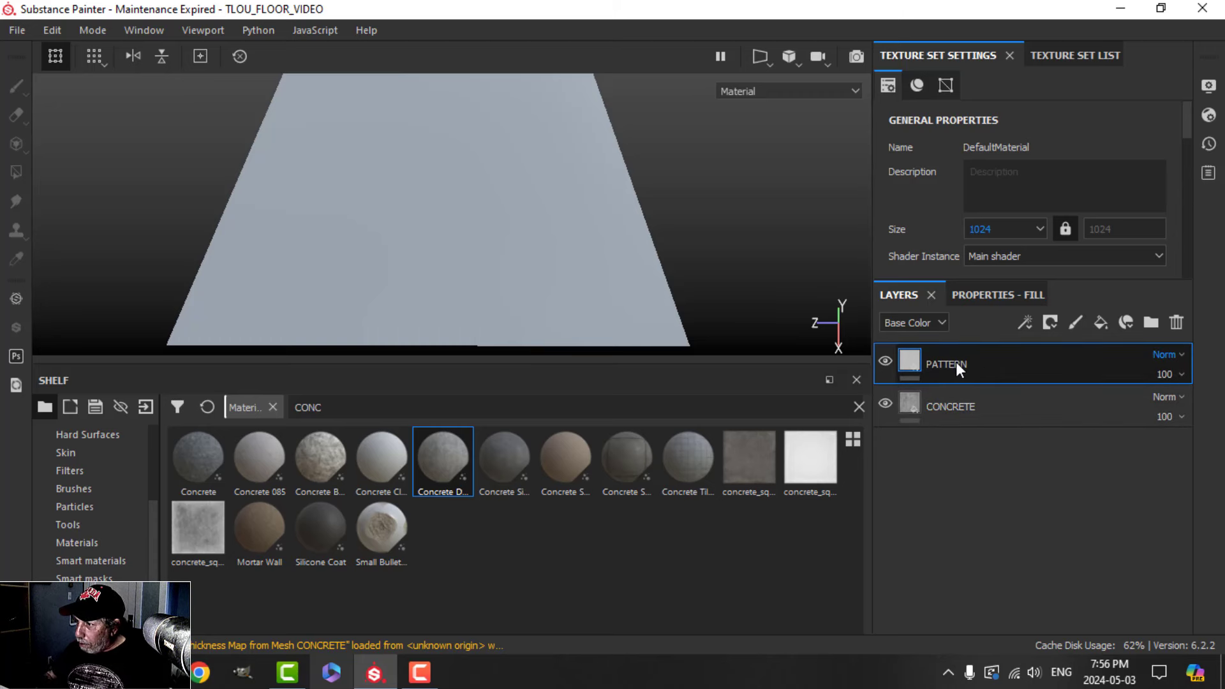
# - Turn off the metal and nrm channels of the PATTERN fill layer
pyautogui.click(978, 294)
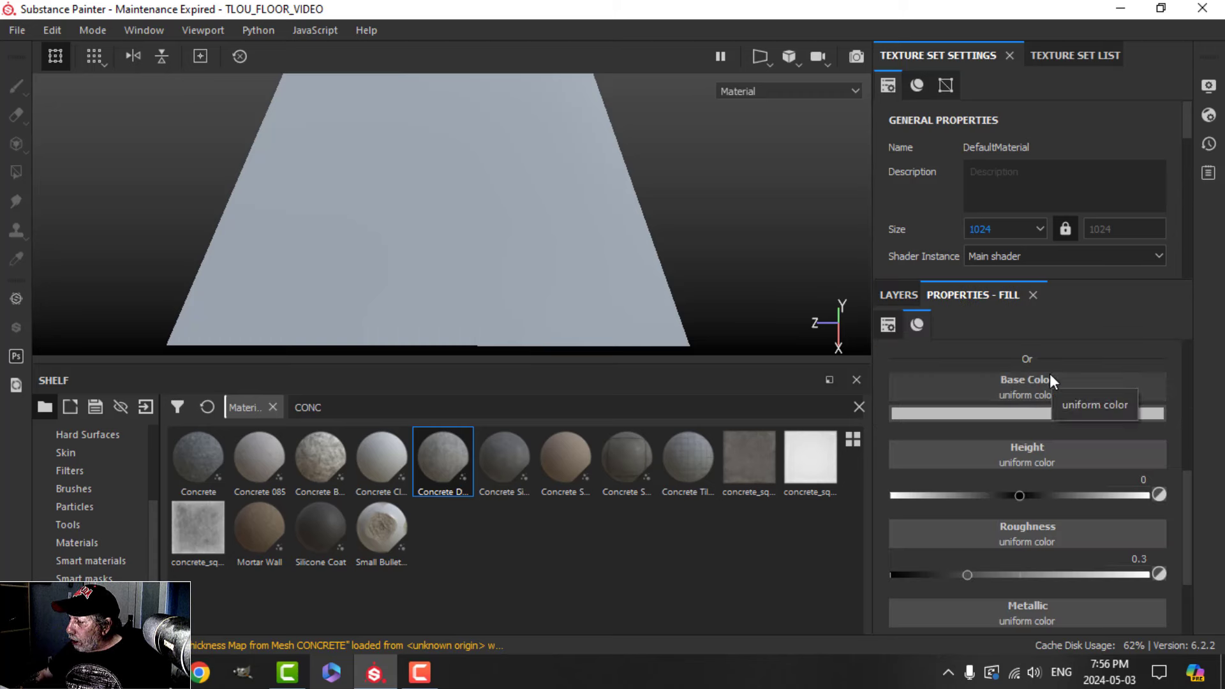
pyautogui.scroll(3, 947, 345)
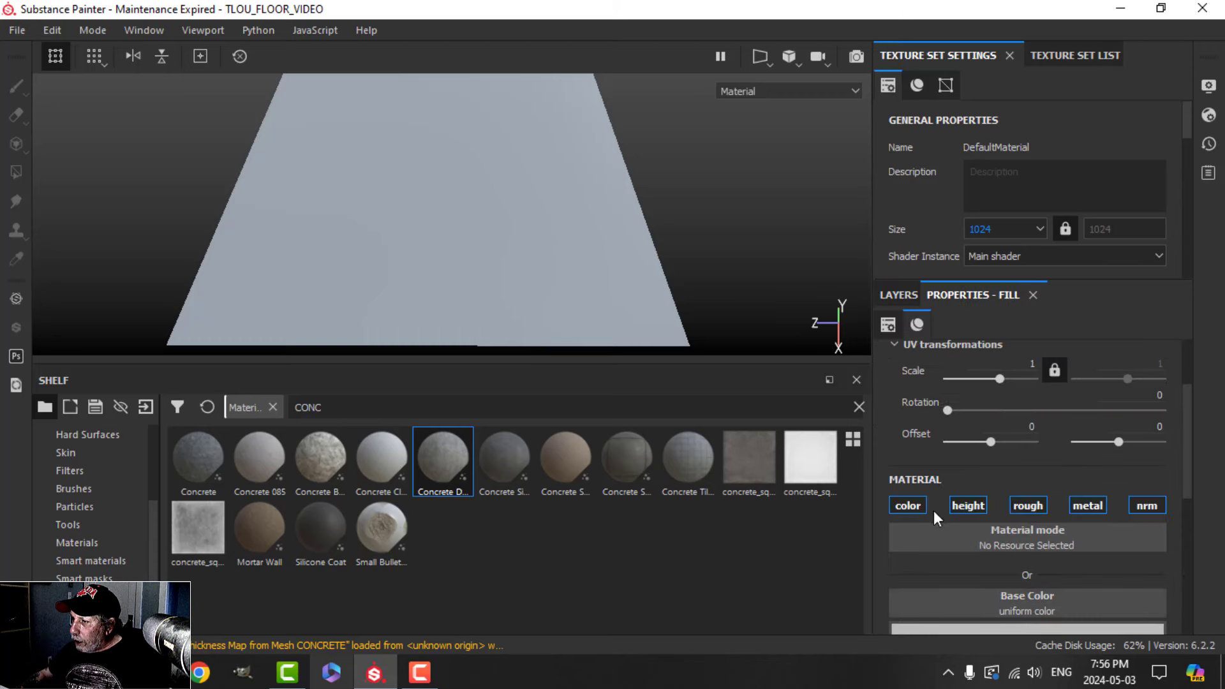
pyautogui.click(1026, 505)
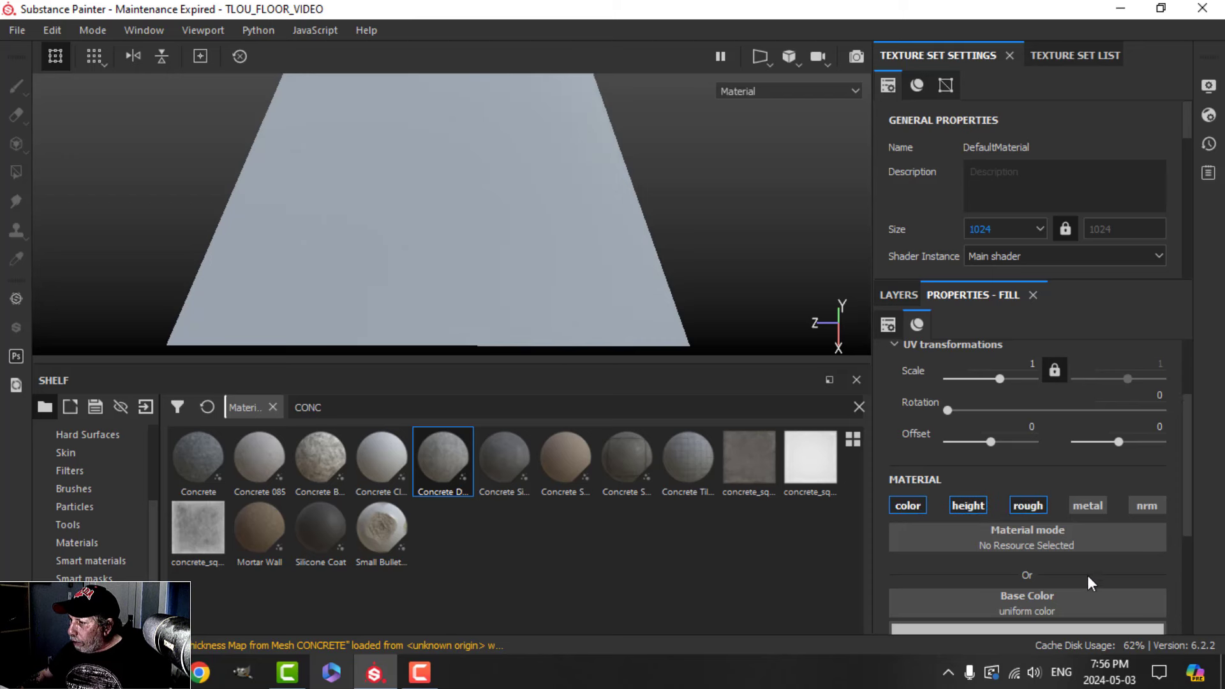
# - Set the PATTERN layer's height to 0.19 and its roughness to 0.75
pyautogui.scroll(-3, 1079, 571)
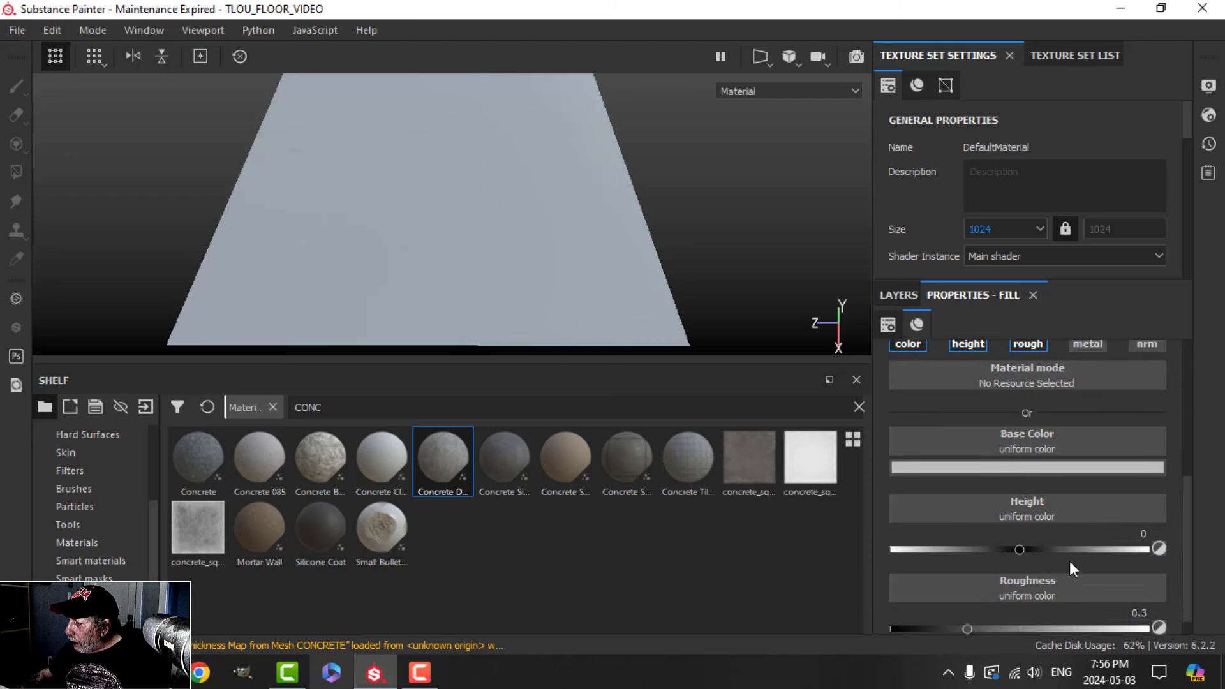
pyautogui.click(1141, 534)
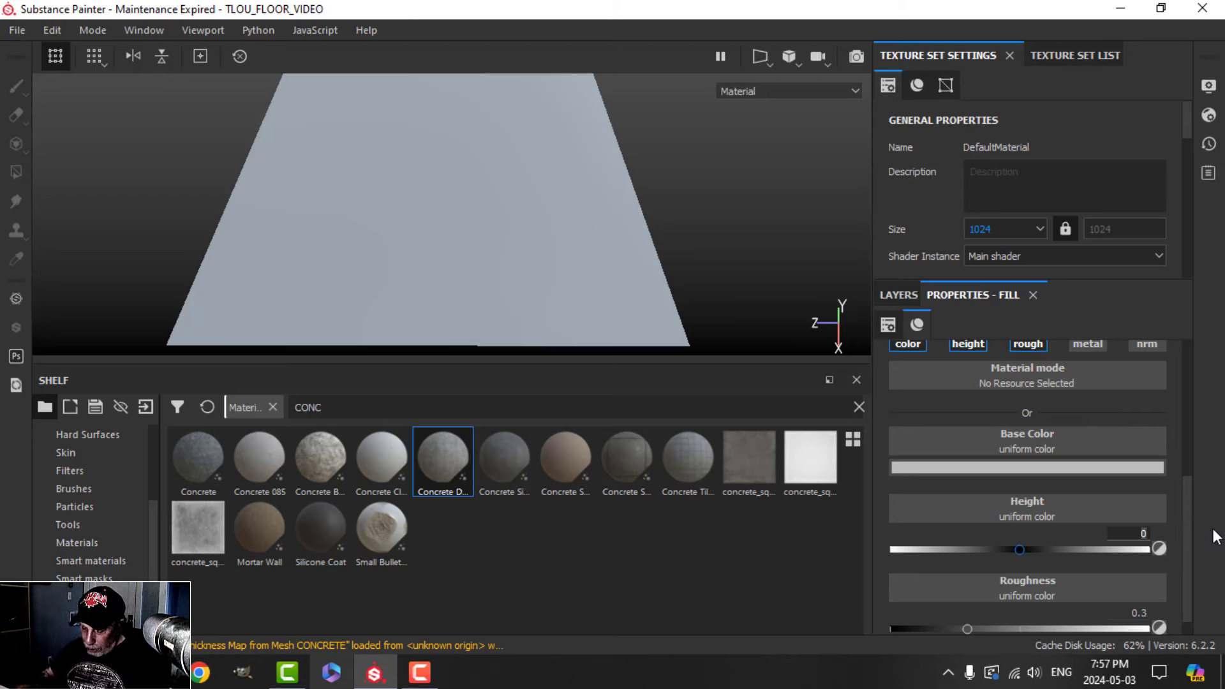
pyautogui.write('0.19')
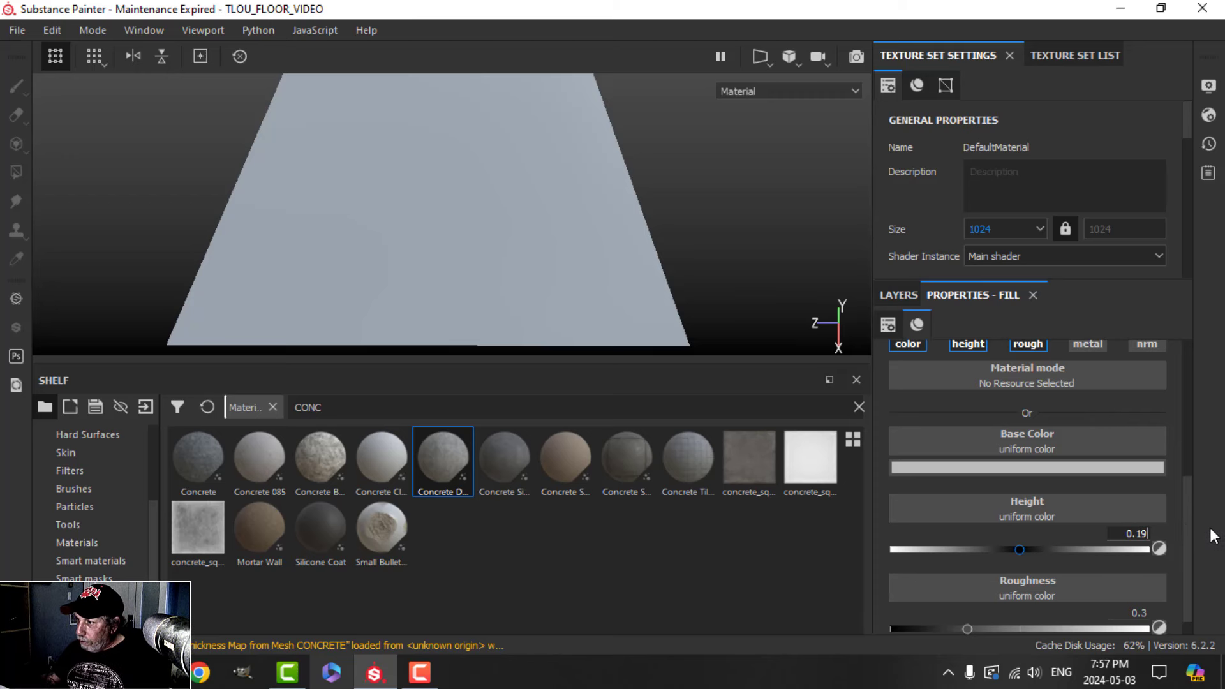
pyautogui.press('Return')
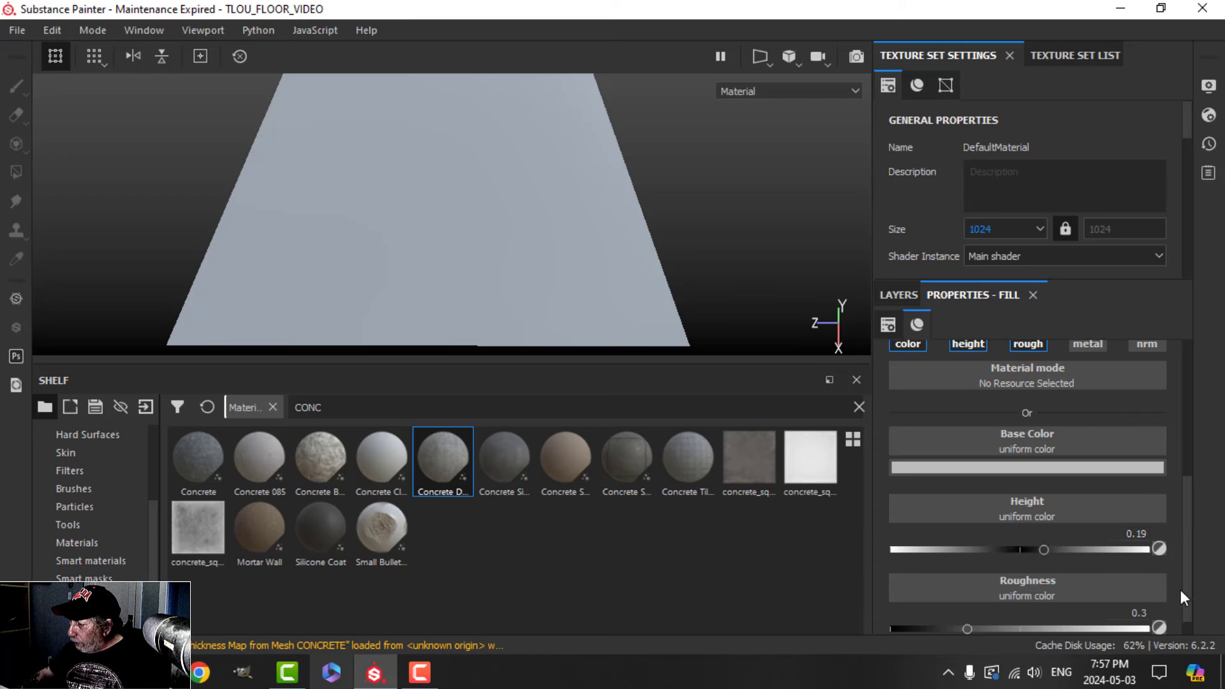
pyautogui.moveTo(1124, 613); pyautogui.dragTo(1208, 609)
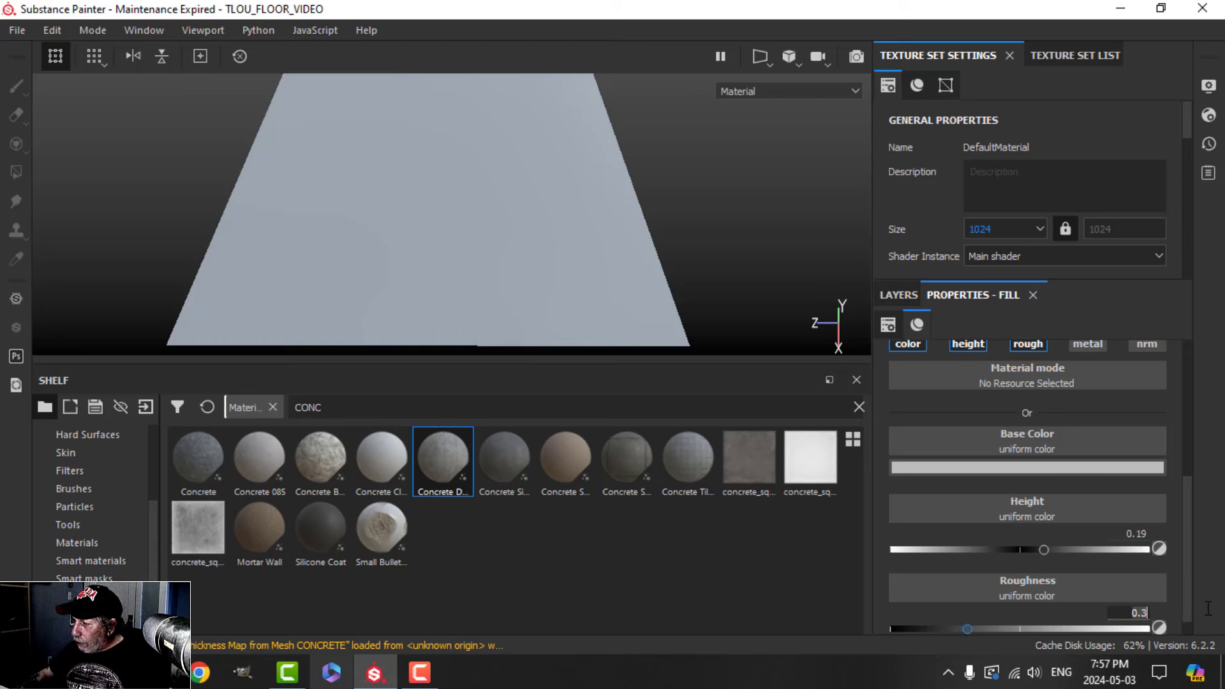
pyautogui.write('0.7')
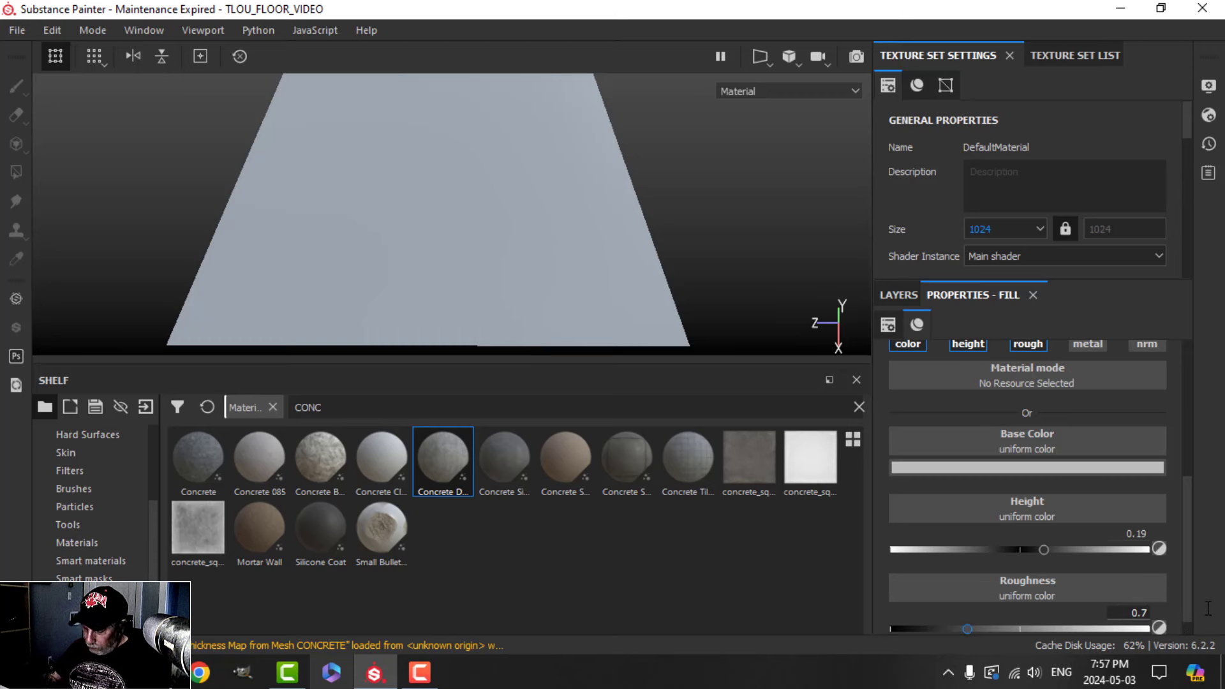
pyautogui.write('5')
pyautogui.press('Return')
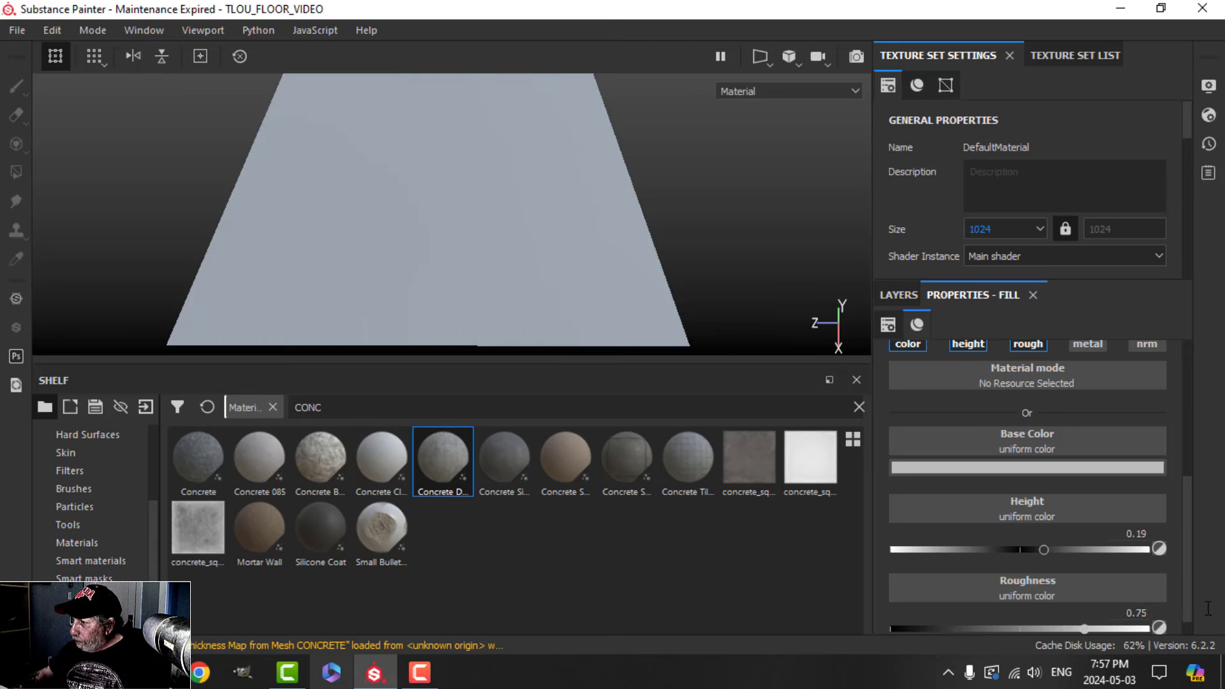
# - Change the PATTERN layer's base color to a dark neutral grey with a value of about 0.064
pyautogui.click(1044, 469)
pyautogui.moveTo(979, 392); pyautogui.dragTo(974, 385)
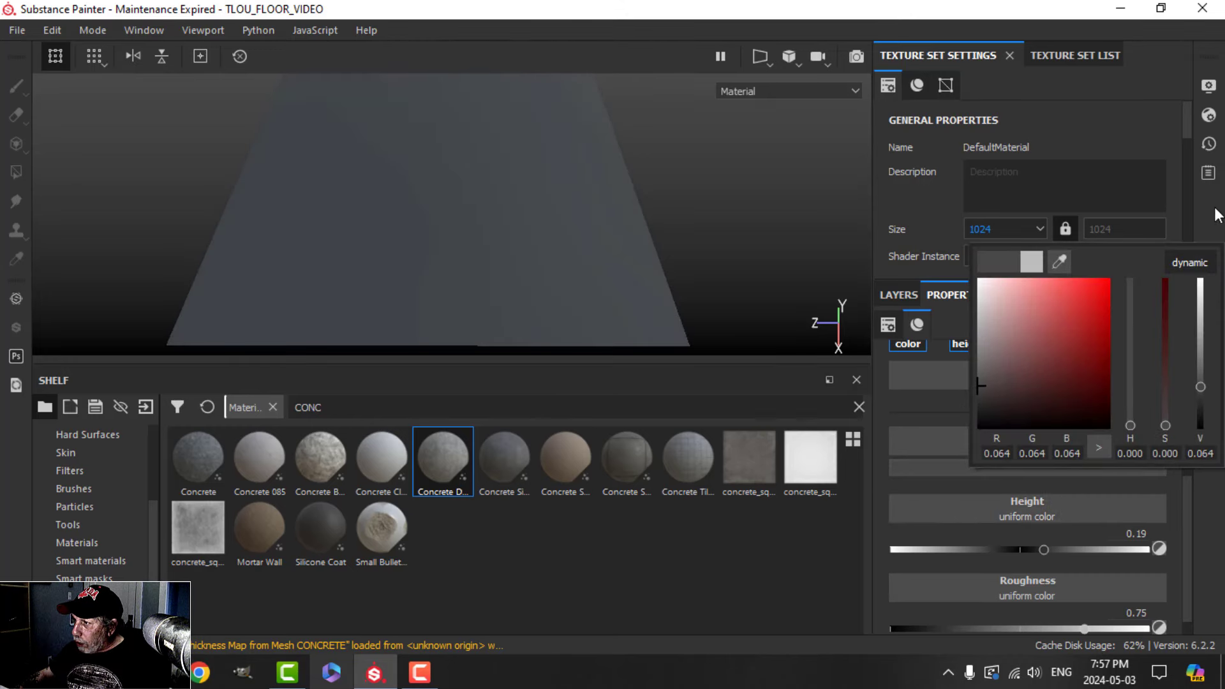
pyautogui.scroll(3, 1018, 441)
pyautogui.scroll(2, 1010, 448)
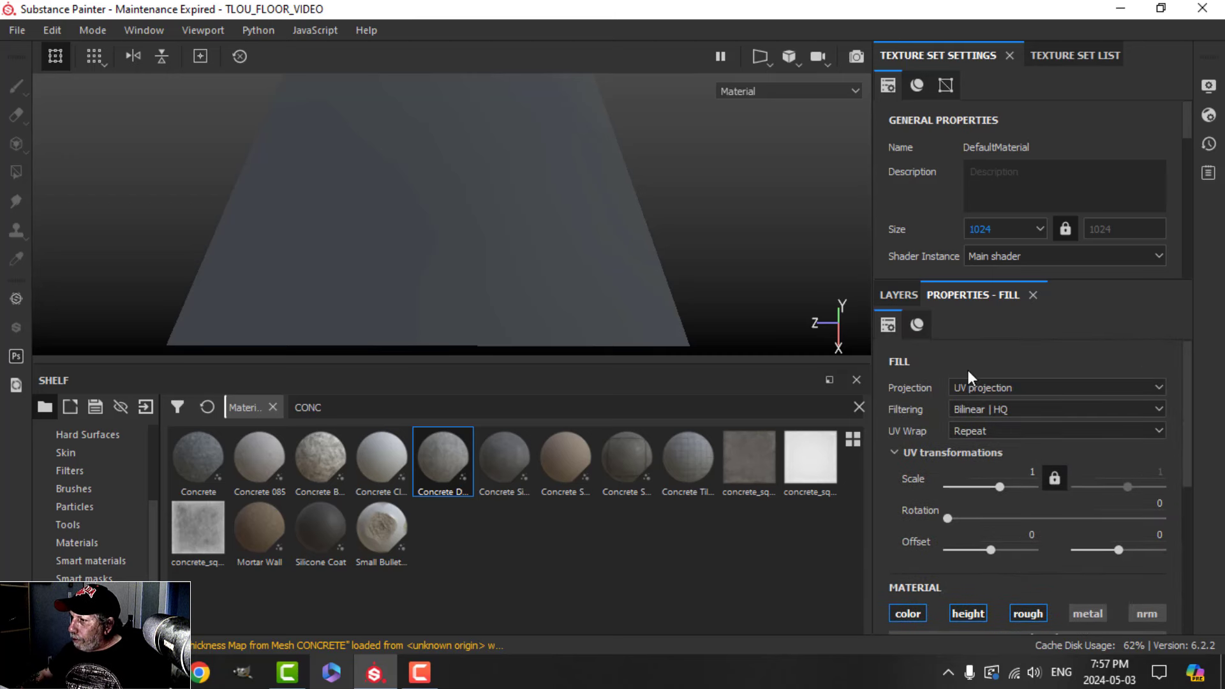
# - Give the PATTERN layer a black mask and add a fill effect to that mask
pyautogui.click(898, 295)
pyautogui.click(1049, 323)
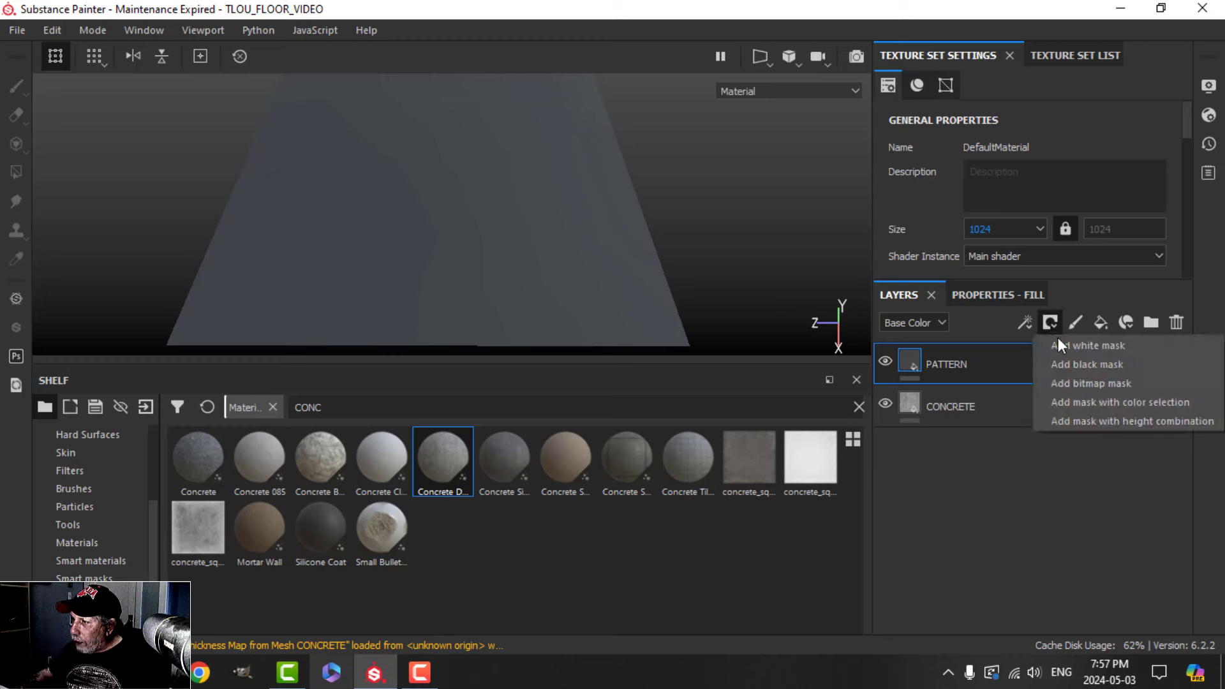
pyautogui.click(1062, 368)
pyautogui.click(1025, 322)
pyautogui.click(1047, 377)
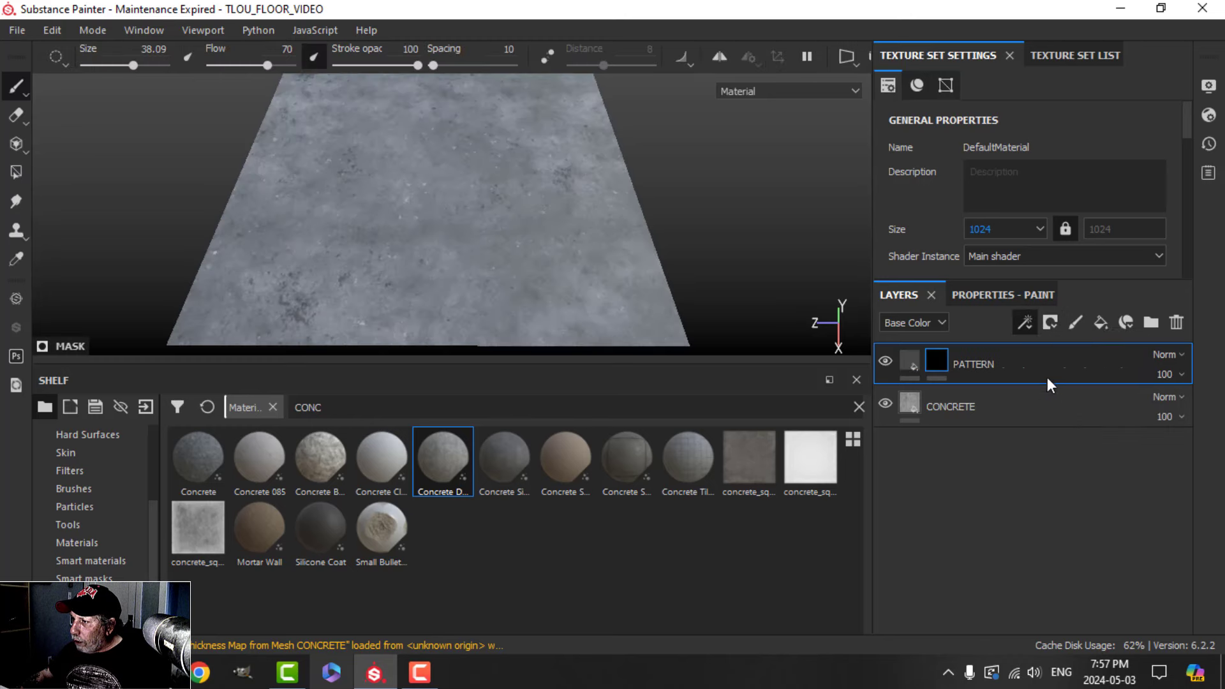
# - Search the grayscale resources of the PATTERN mask's fill for TILE and assign the Tile Generator
pyautogui.click(1016, 294)
pyautogui.scroll(-3, 1056, 501)
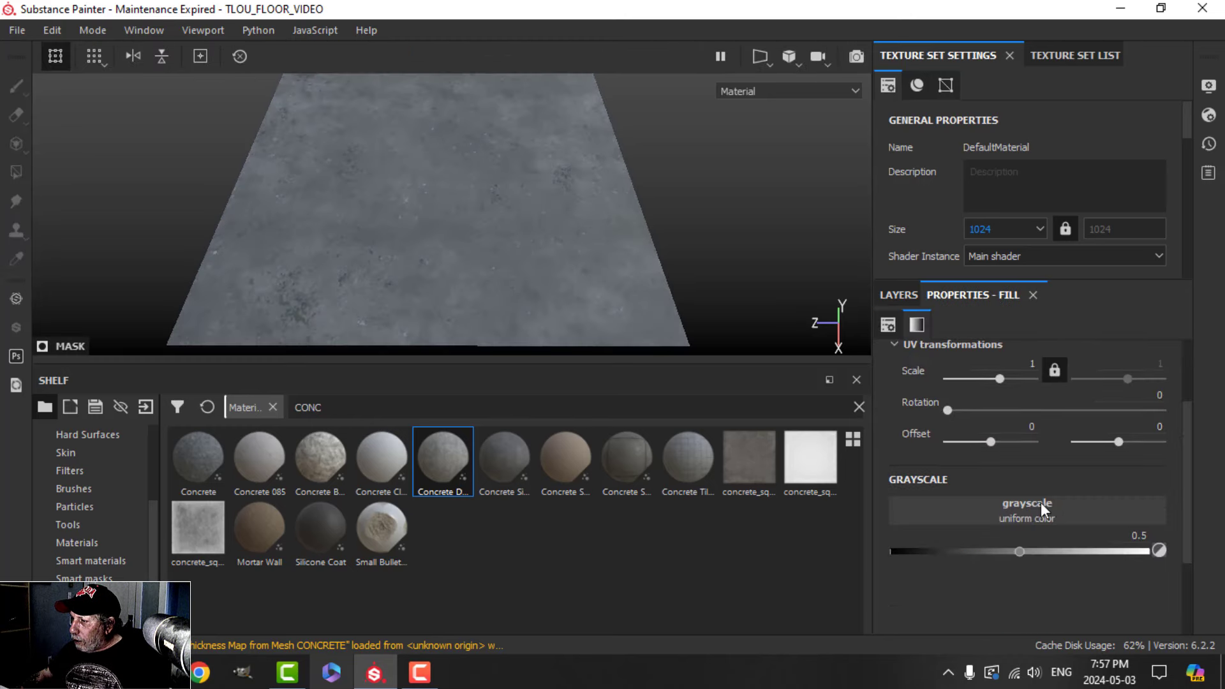
pyautogui.click(1032, 507)
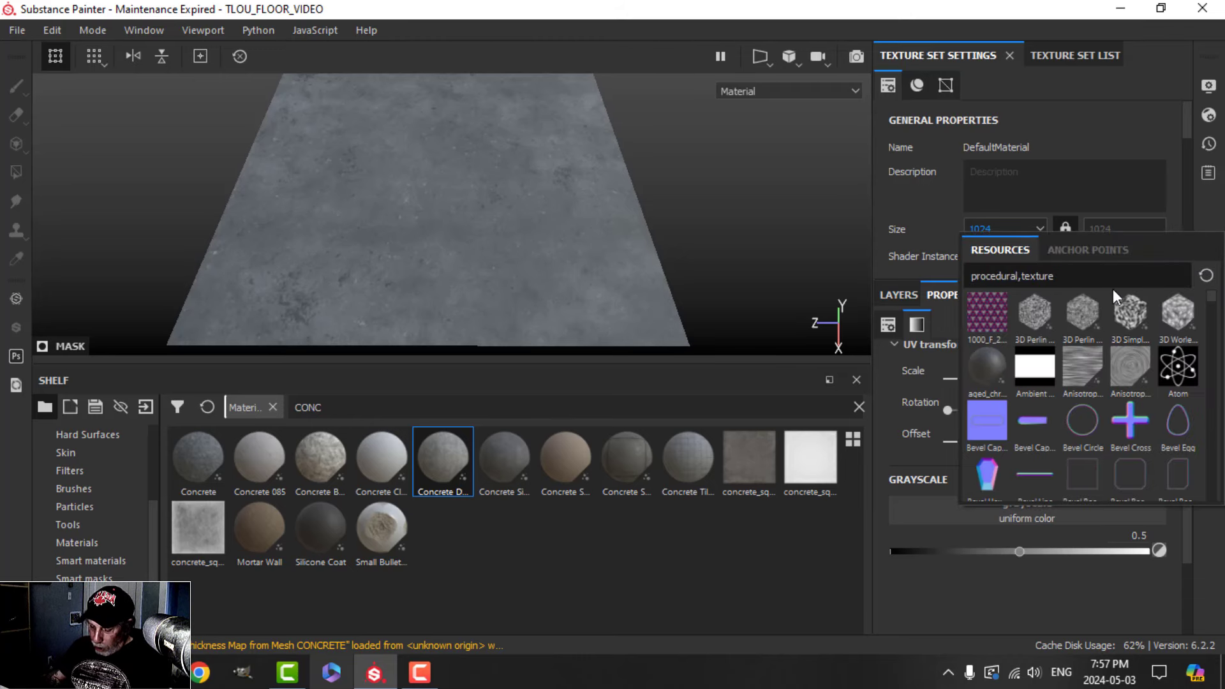
pyautogui.write('TILE')
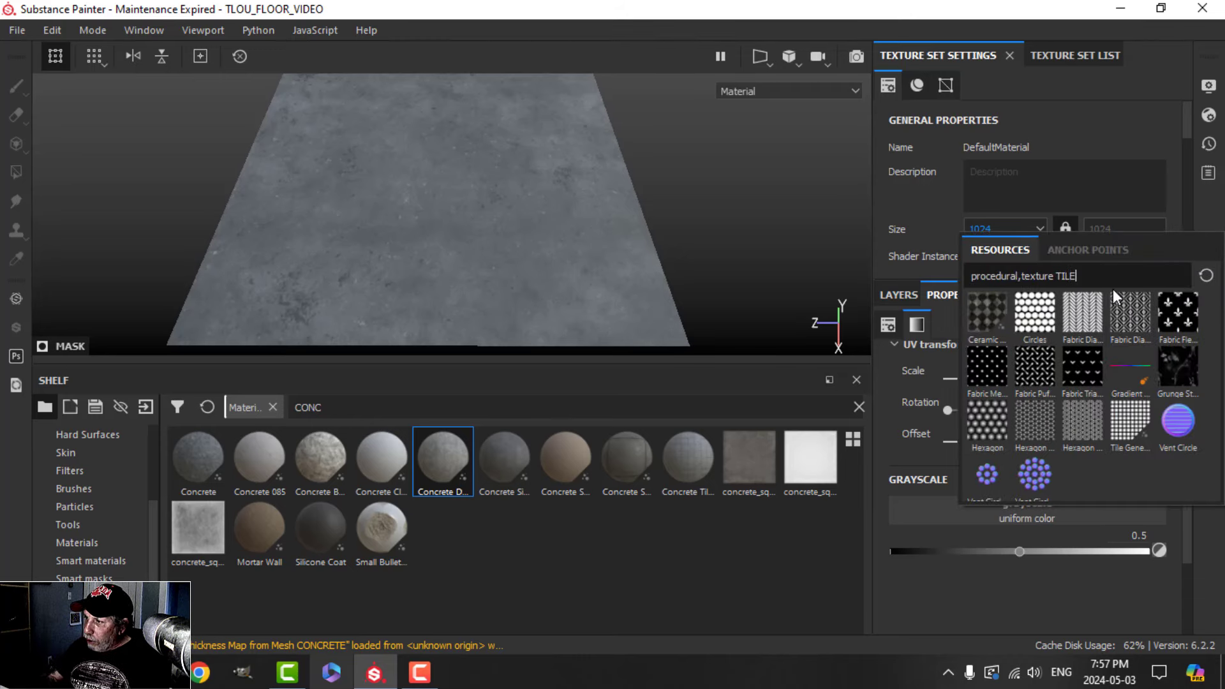
pyautogui.click(1121, 418)
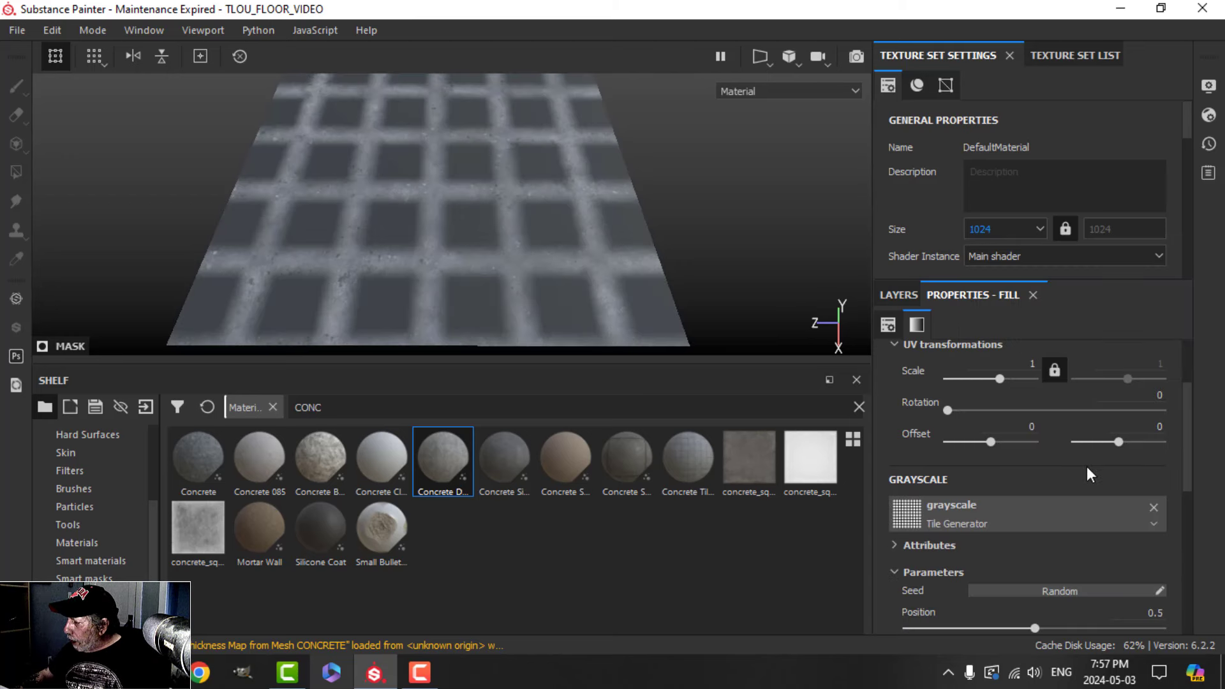
# - Set the UV scale of the Tile Generator fill to 2
pyautogui.click(1023, 365)
pyautogui.write('2')
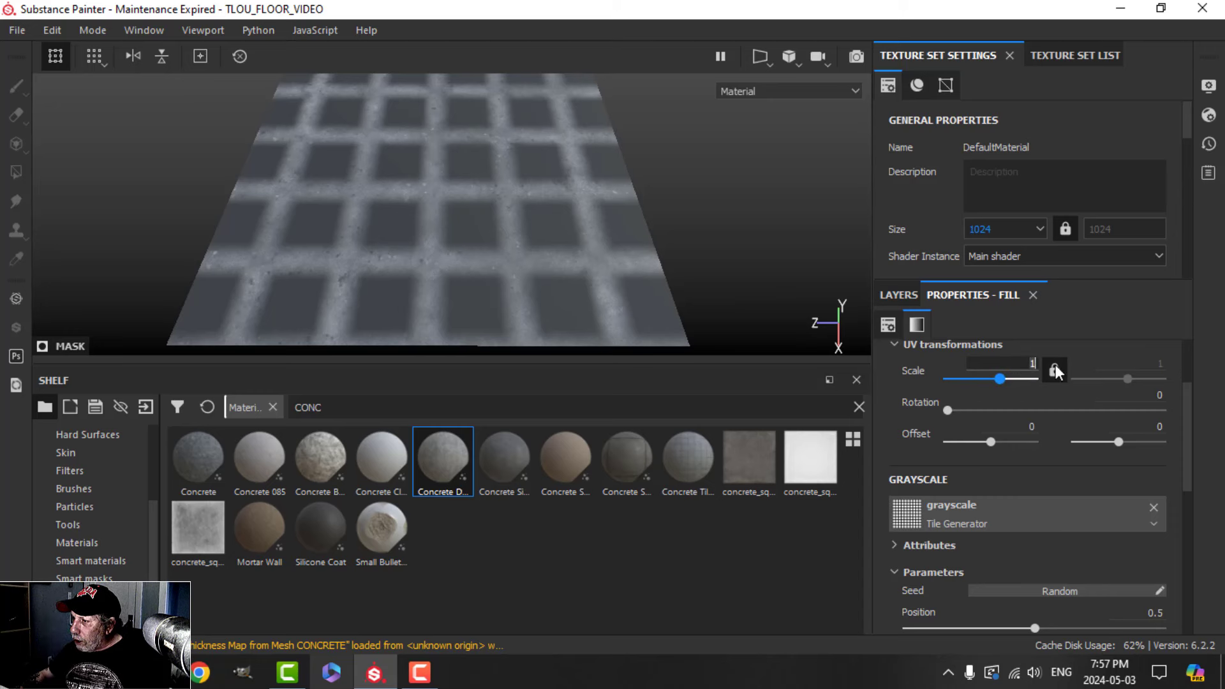
pyautogui.press('Return')
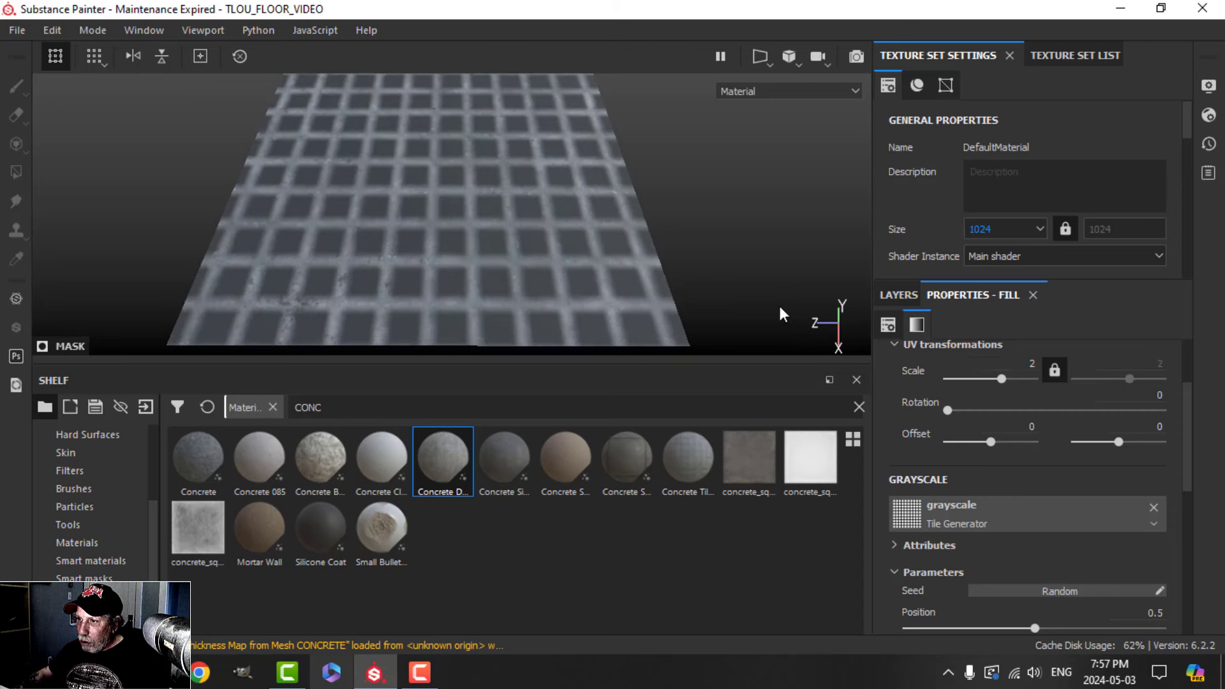
pyautogui.keyDown('alt'); pyautogui.moveTo(783, 314); pyautogui.dragTo(607, 222); pyautogui.keyUp('alt')
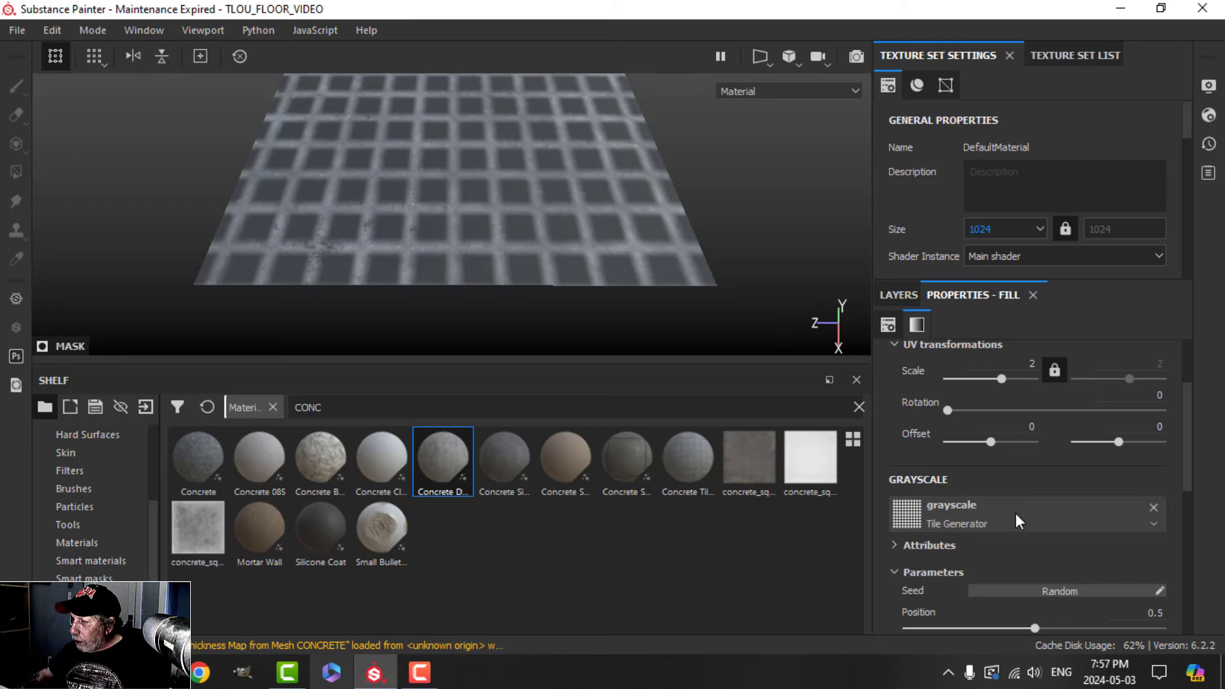
# - Set the Tile Generator's position to 0.48 and its pattern type to Square
pyautogui.scroll(-1, 1021, 512)
pyautogui.scroll(-1, 1072, 511)
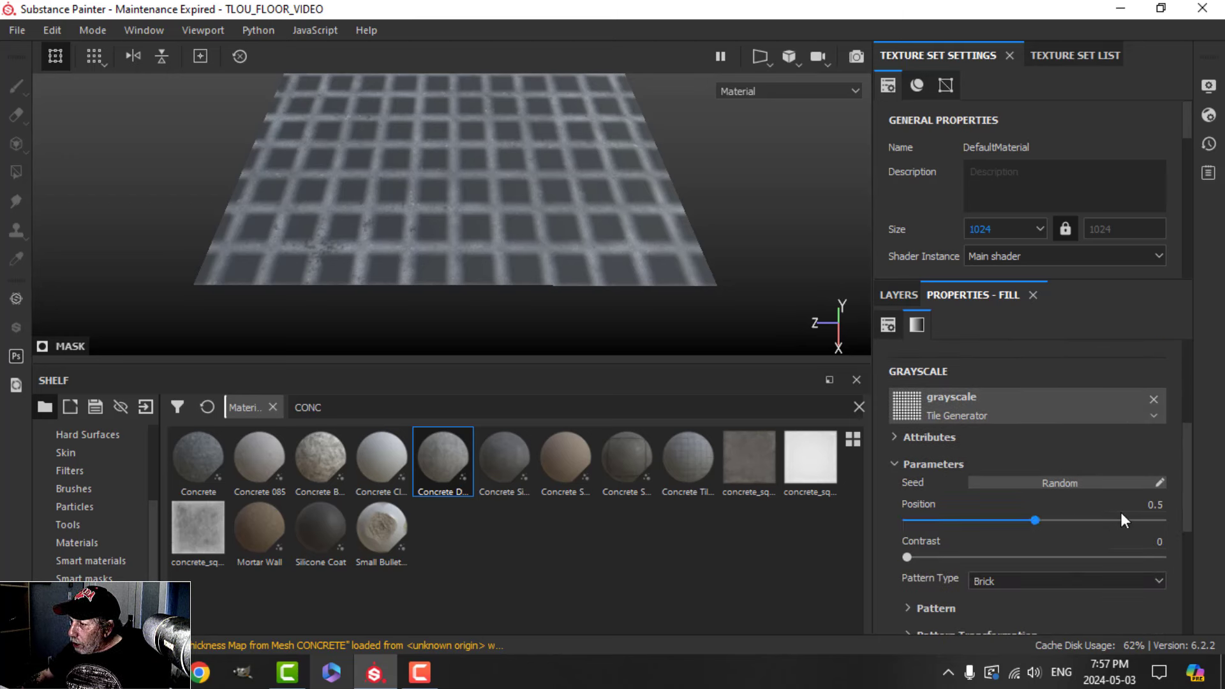
pyautogui.click(1153, 505)
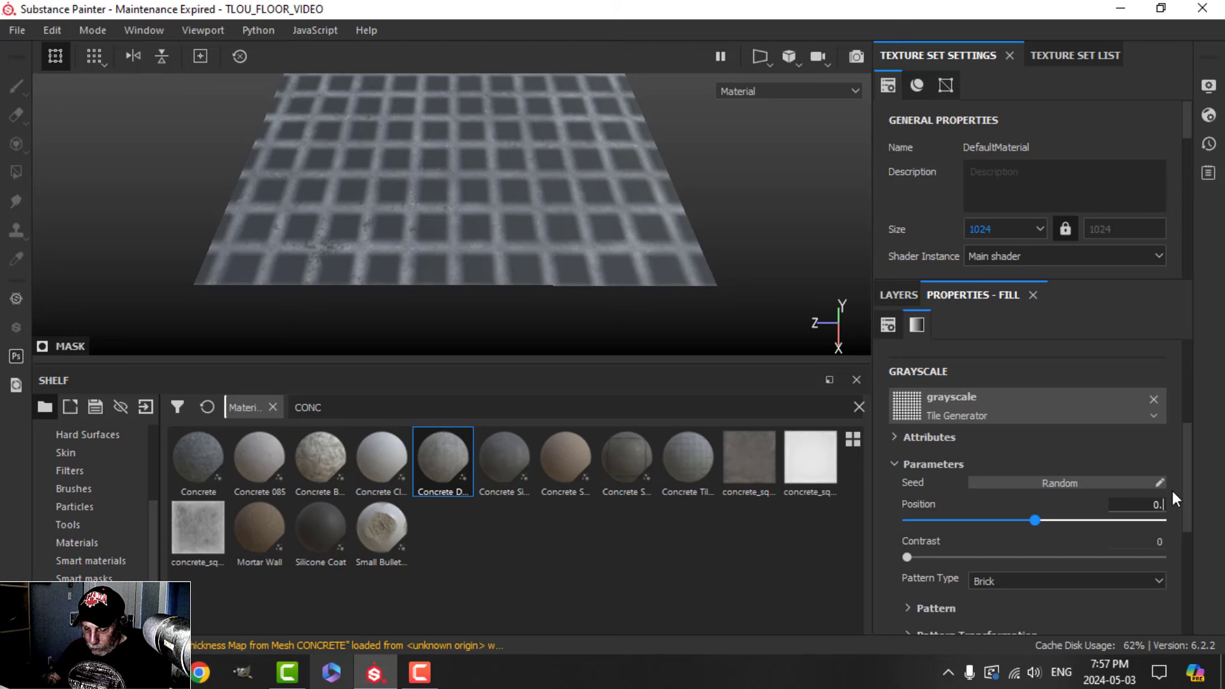
pyautogui.write('48')
pyautogui.press('Return')
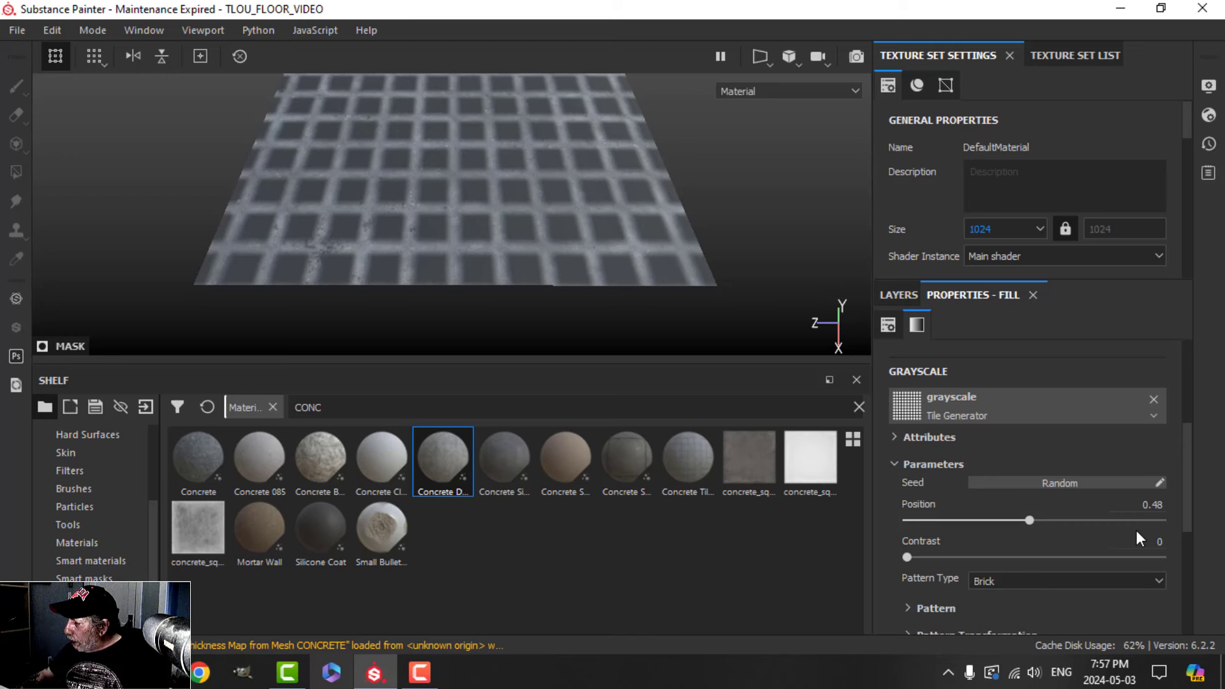
pyautogui.scroll(-1, 1123, 536)
pyautogui.click(1013, 527)
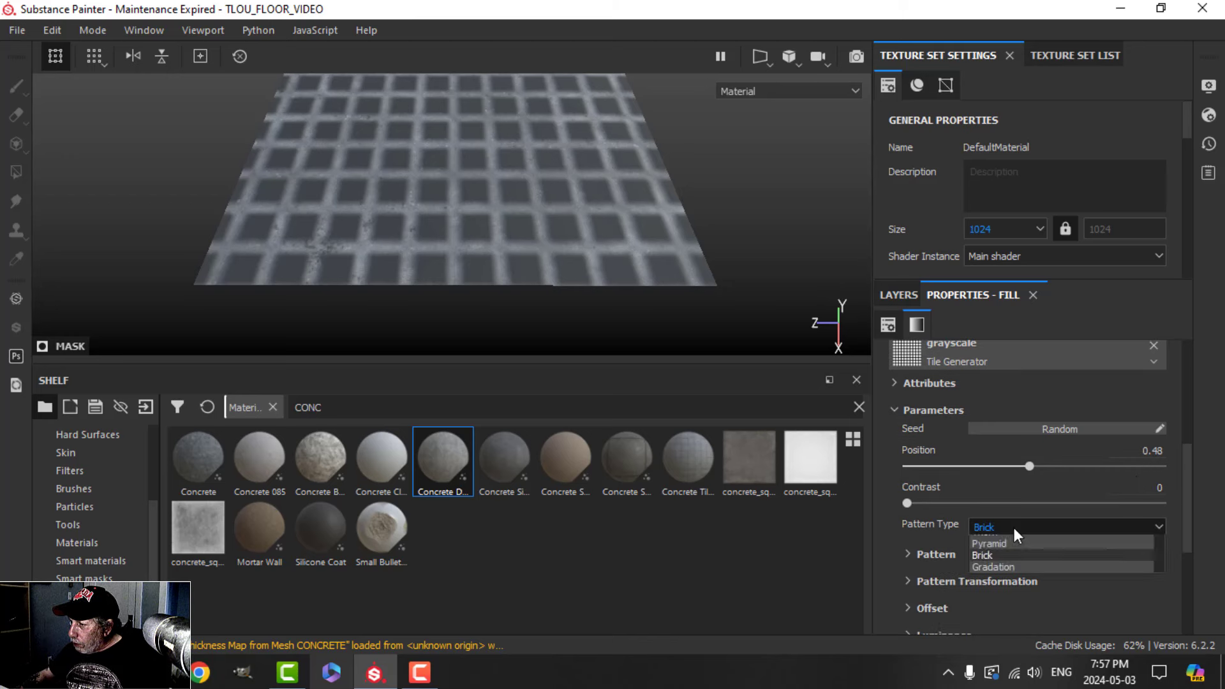
pyautogui.click(1001, 550)
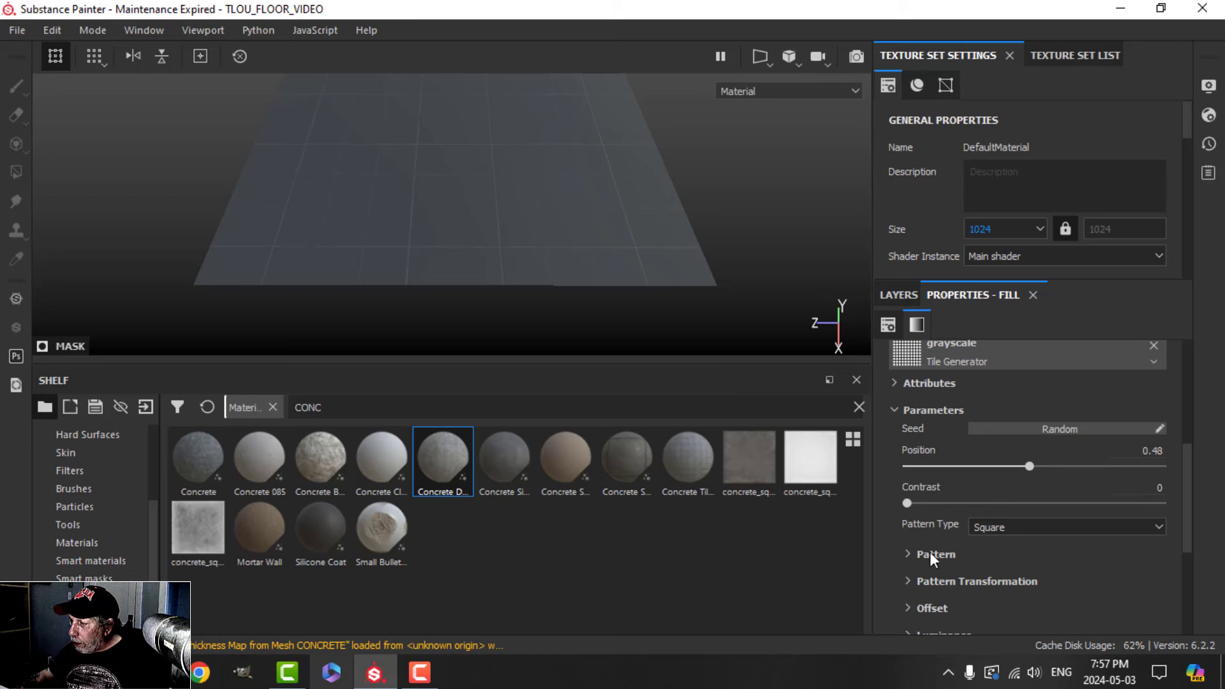
# - In the Tile Generator's pattern parameters, set Pattern Specific to 0.44 and Scale to 0.99
pyautogui.click(910, 552)
pyautogui.scroll(-1, 1047, 550)
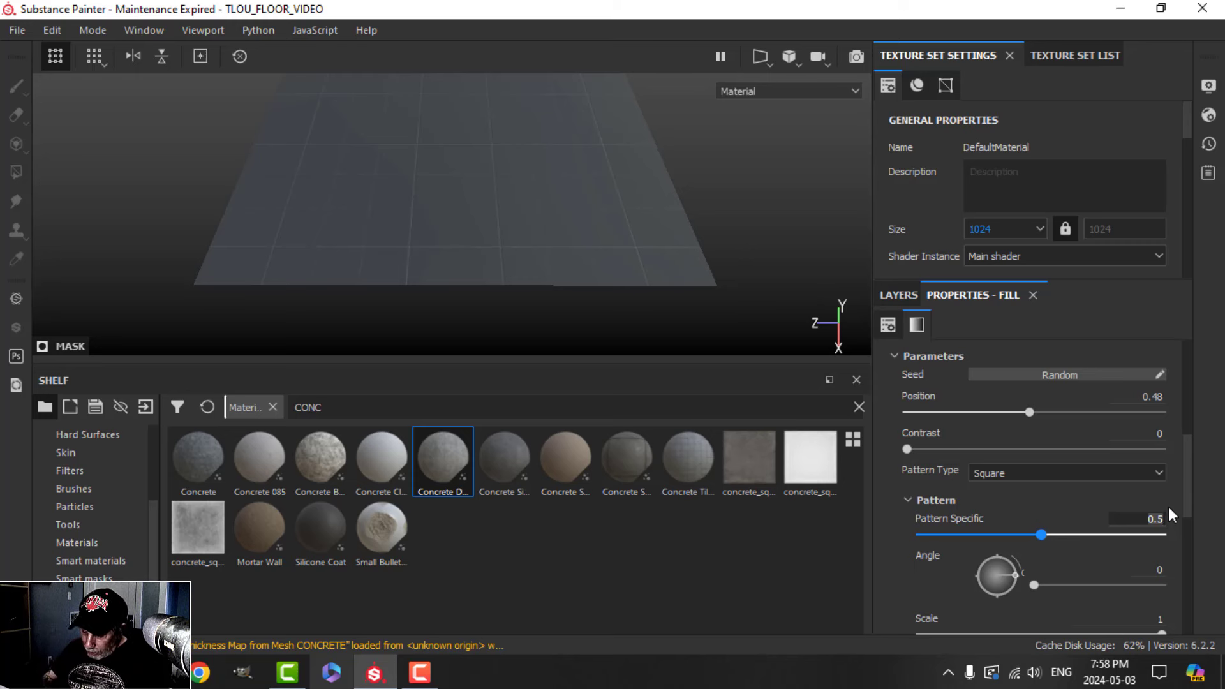
pyautogui.write('4')
pyautogui.press('Return')
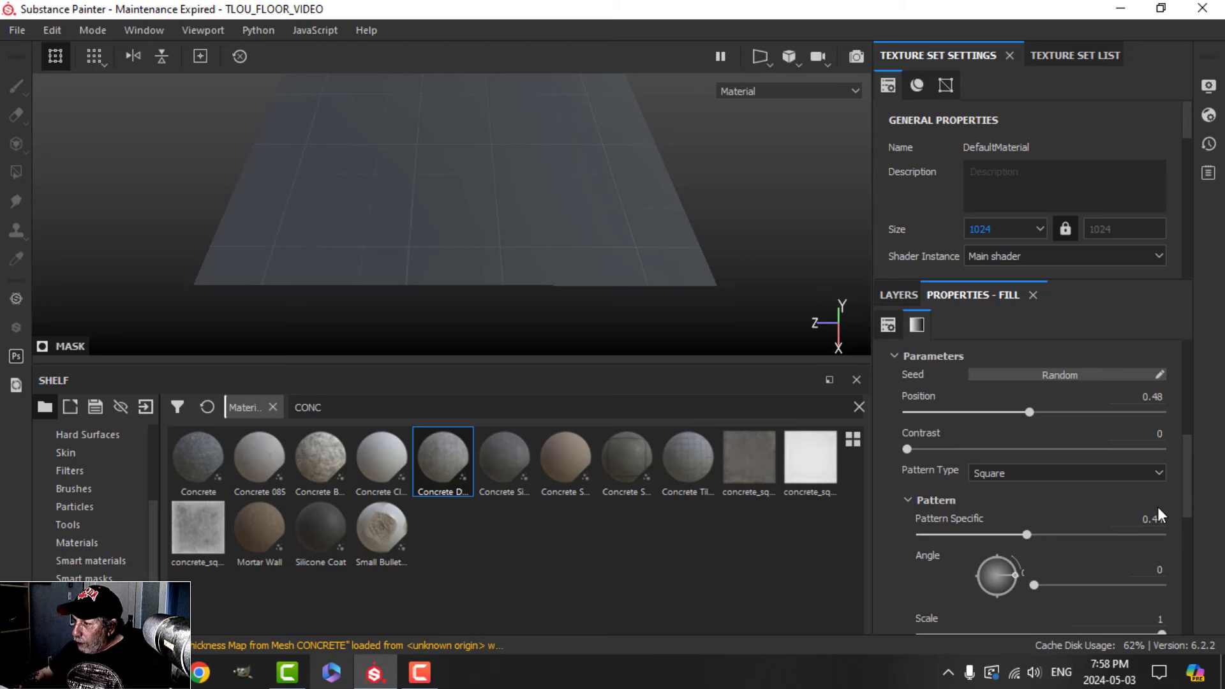
pyautogui.scroll(-1, 1135, 536)
pyautogui.moveTo(1145, 565); pyautogui.dragTo(1202, 568)
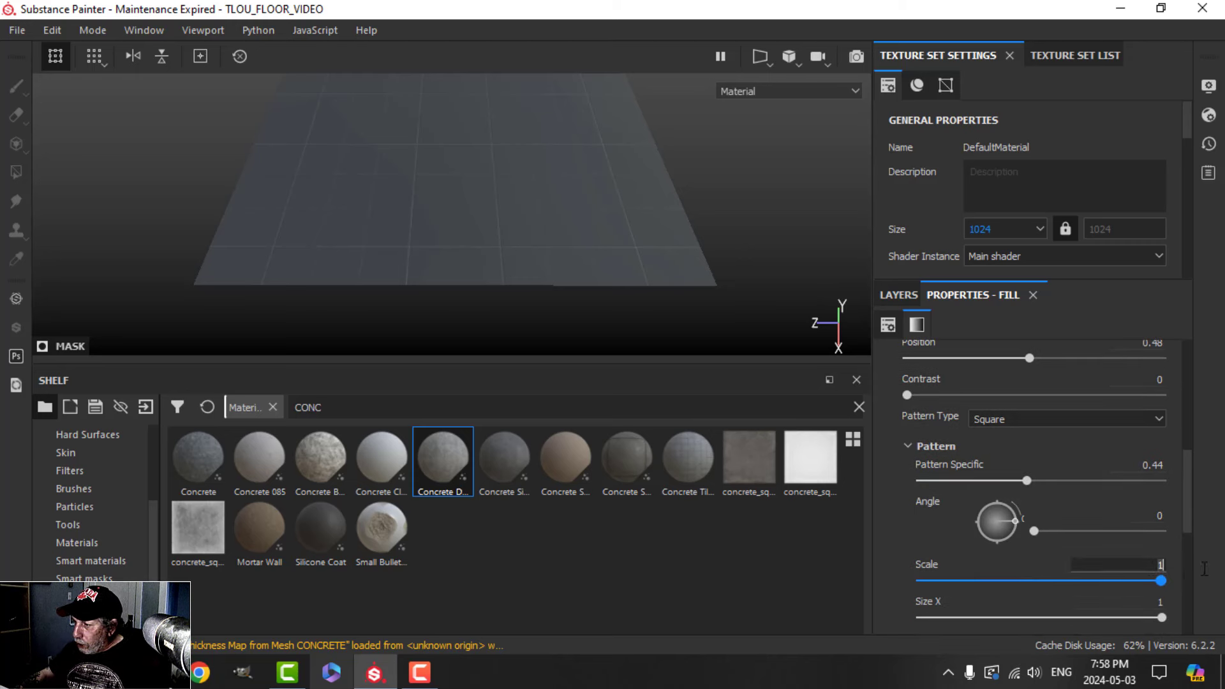
pyautogui.write('0.99')
pyautogui.press('Return')
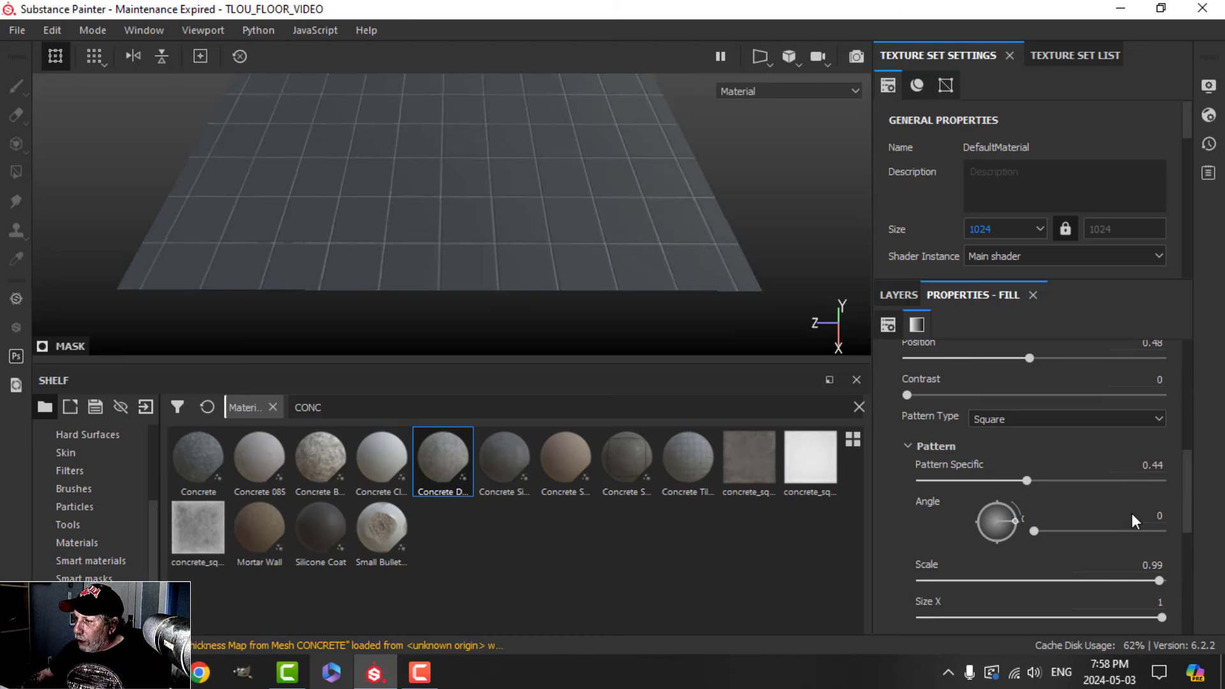
# - Set the Tile Generator's luminance variation to 0.45 so the tiles differ in brightness
pyautogui.scroll(-4, 1072, 557)
pyautogui.scroll(-1, 1069, 548)
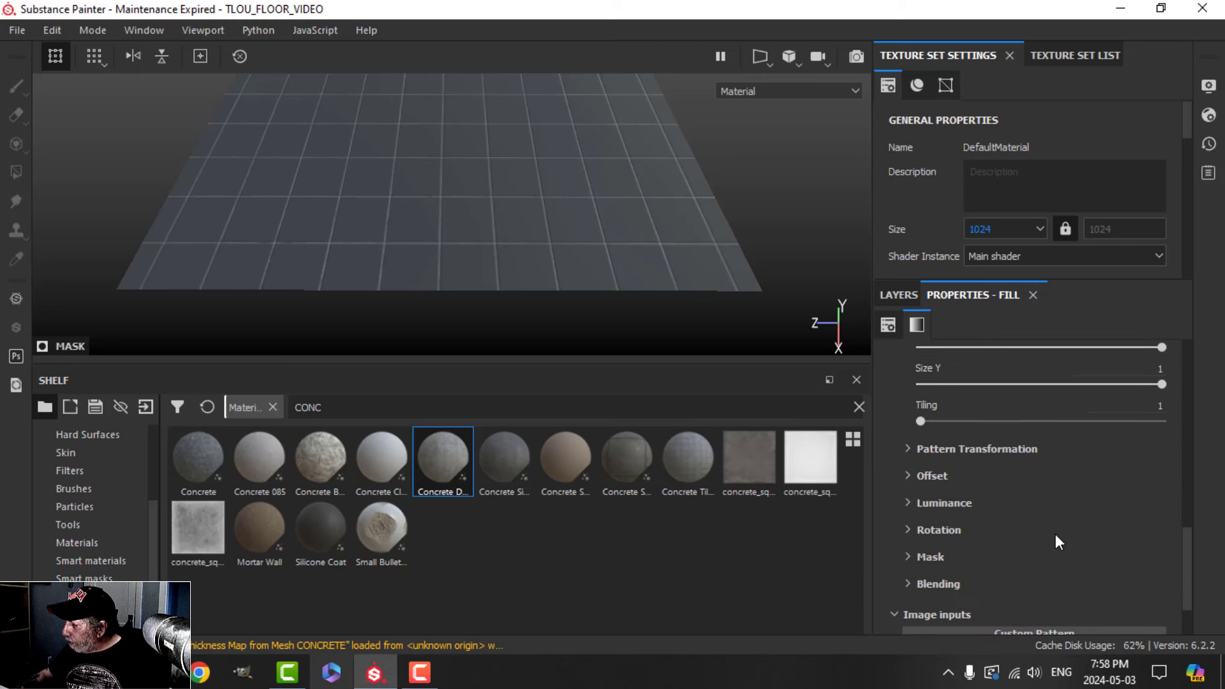
pyautogui.scroll(-1, 1053, 539)
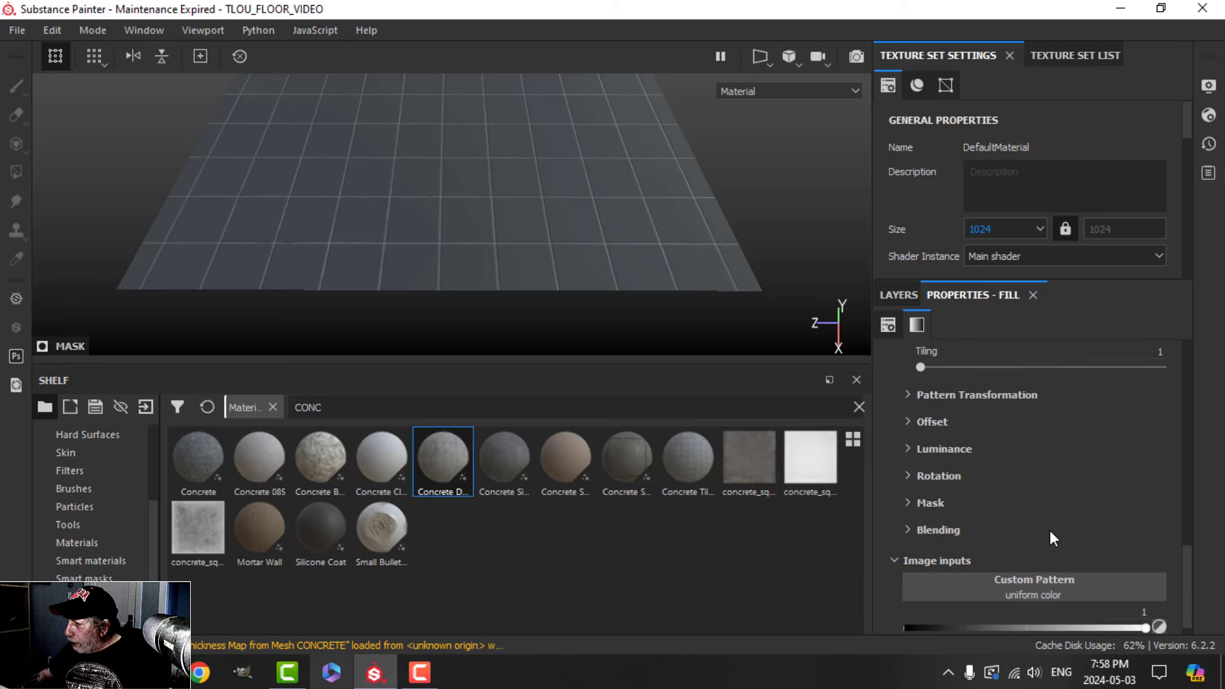
pyautogui.scroll(-1, 1052, 538)
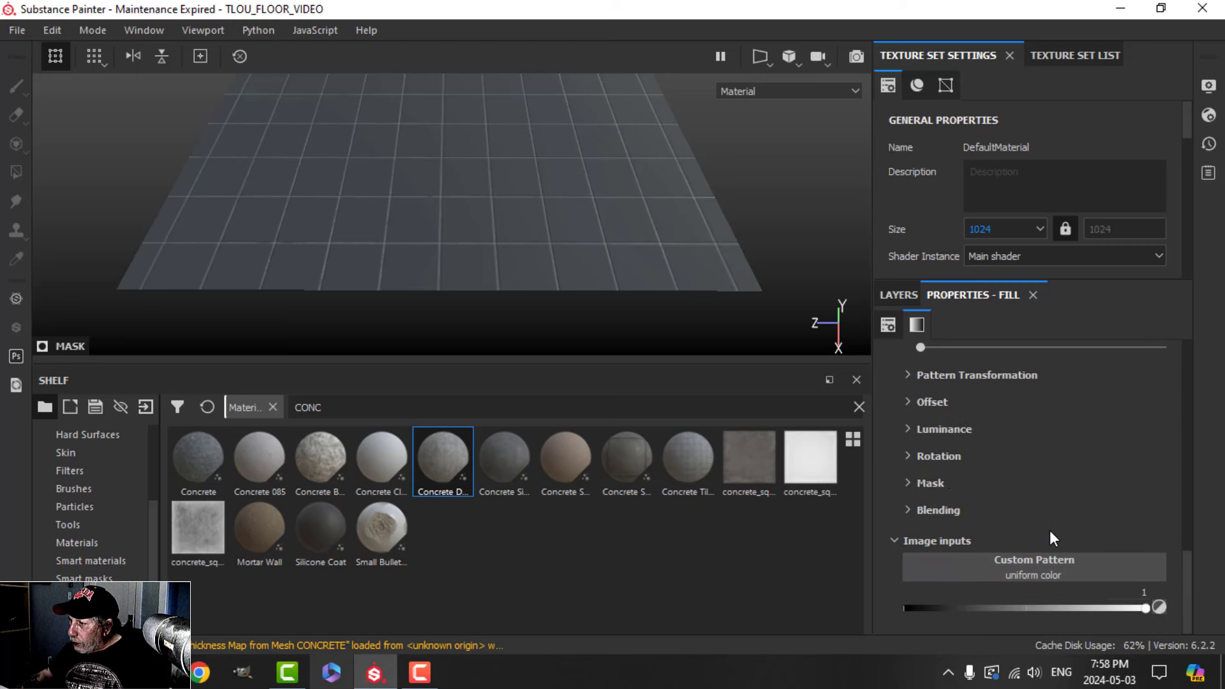
pyautogui.click(906, 429)
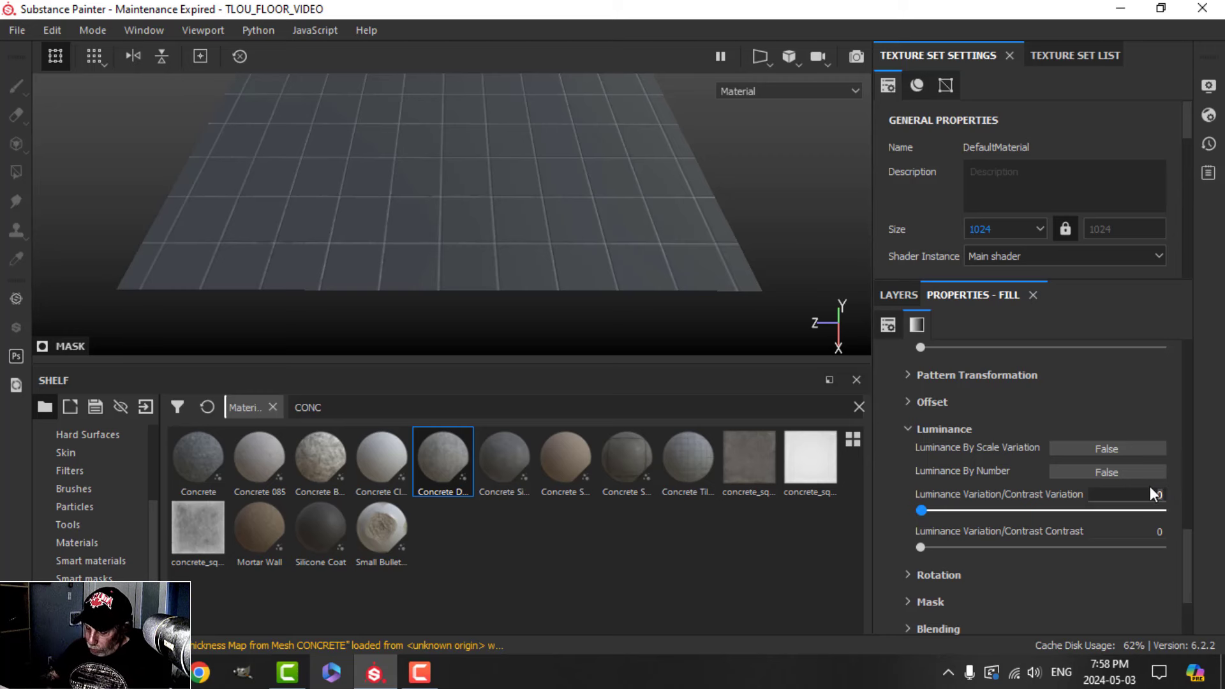
pyautogui.write('.45')
pyautogui.press('Return')
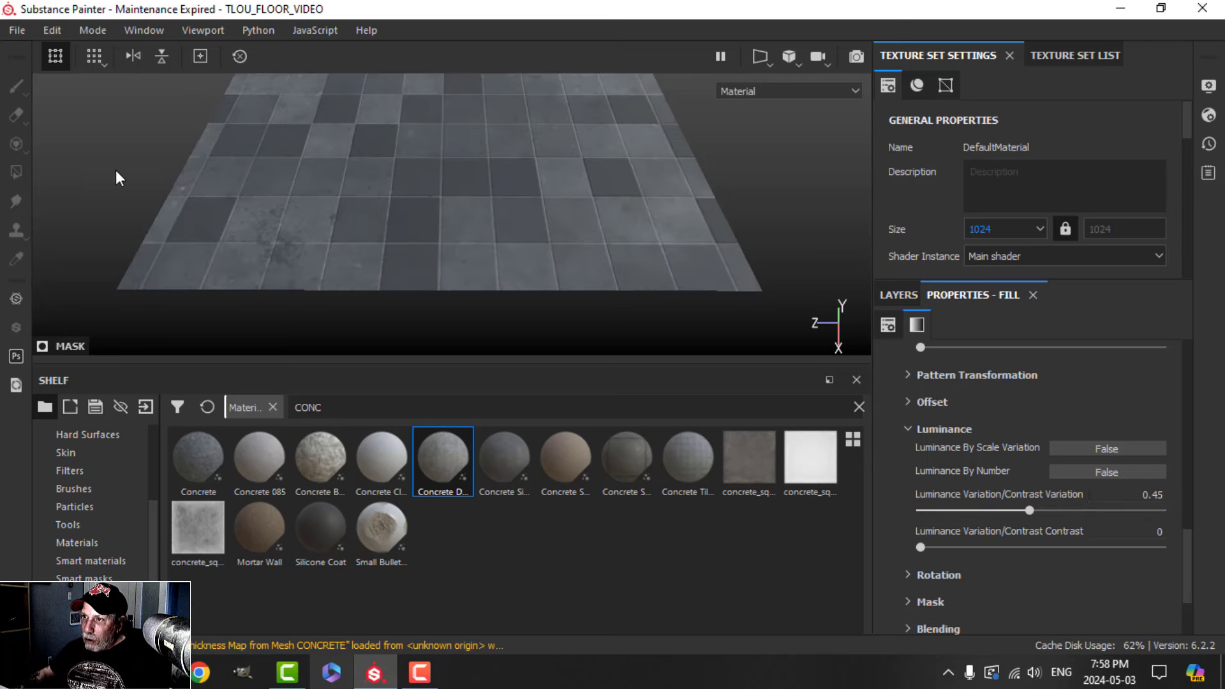
pyautogui.keyDown('alt'); pyautogui.moveTo(481, 189); pyautogui.dragTo(528, 233); pyautogui.keyUp('alt')
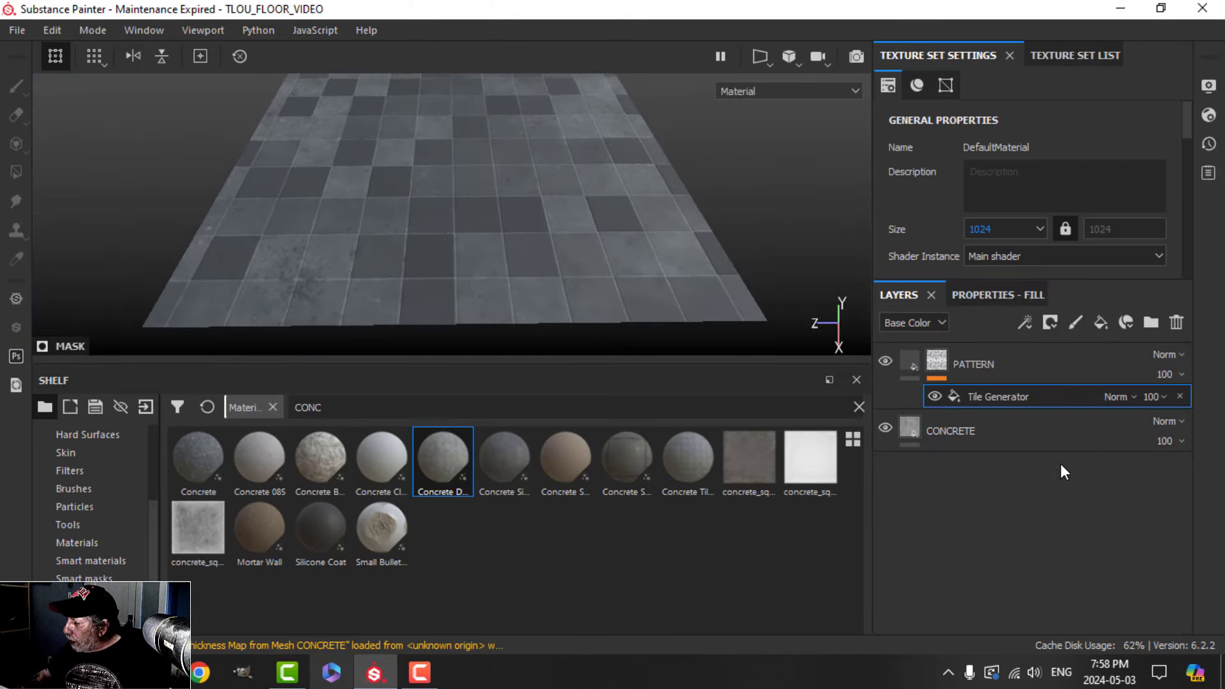
# - Add a filter above the Tile Generator in the PATTERN mask and assign the Blur filter to it
pyautogui.click(1025, 323)
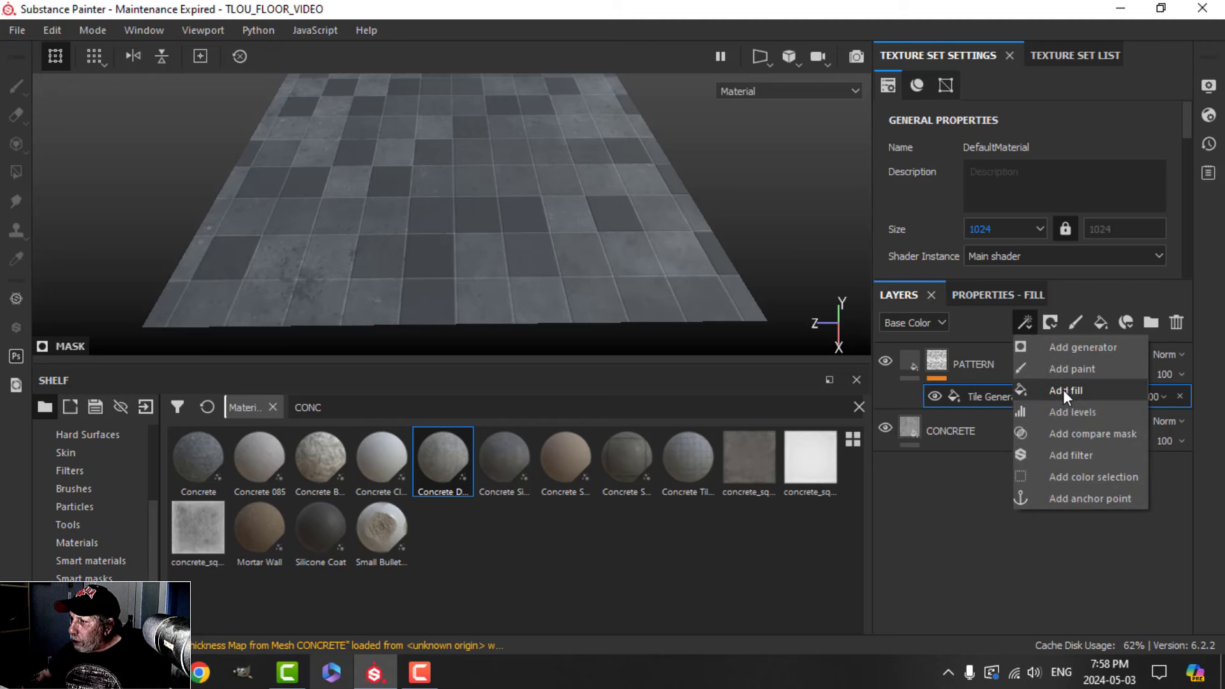
pyautogui.click(1069, 454)
pyautogui.click(1018, 297)
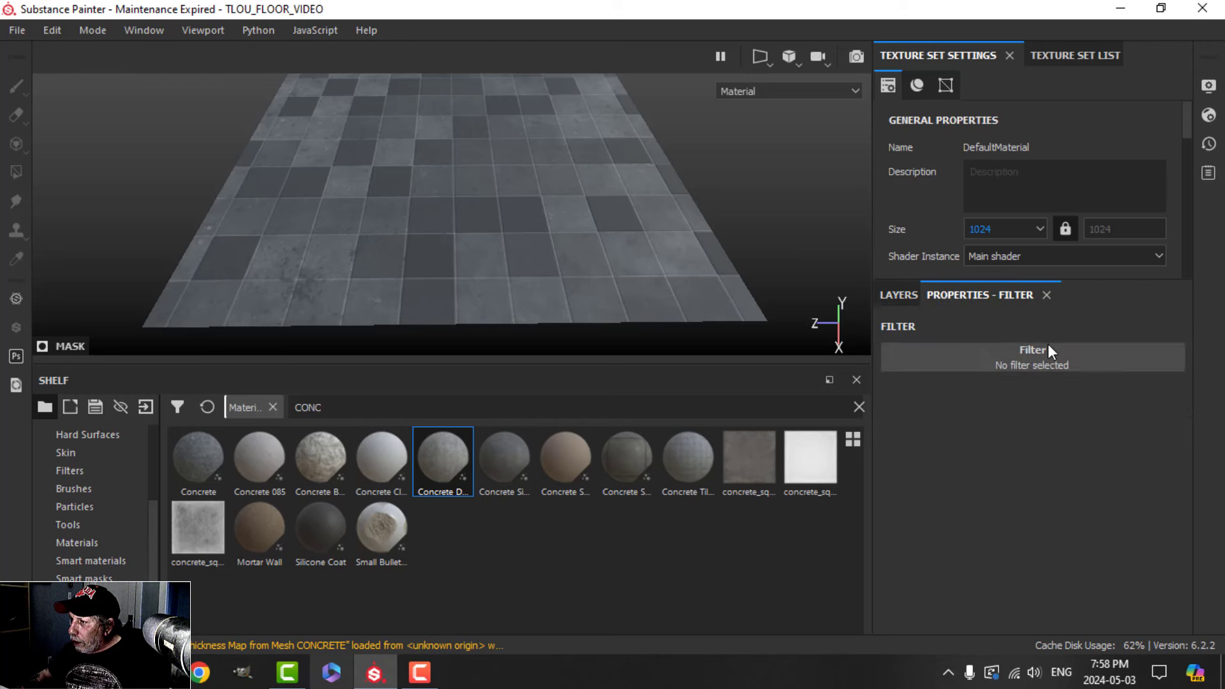
pyautogui.click(1047, 351)
pyautogui.click(1134, 413)
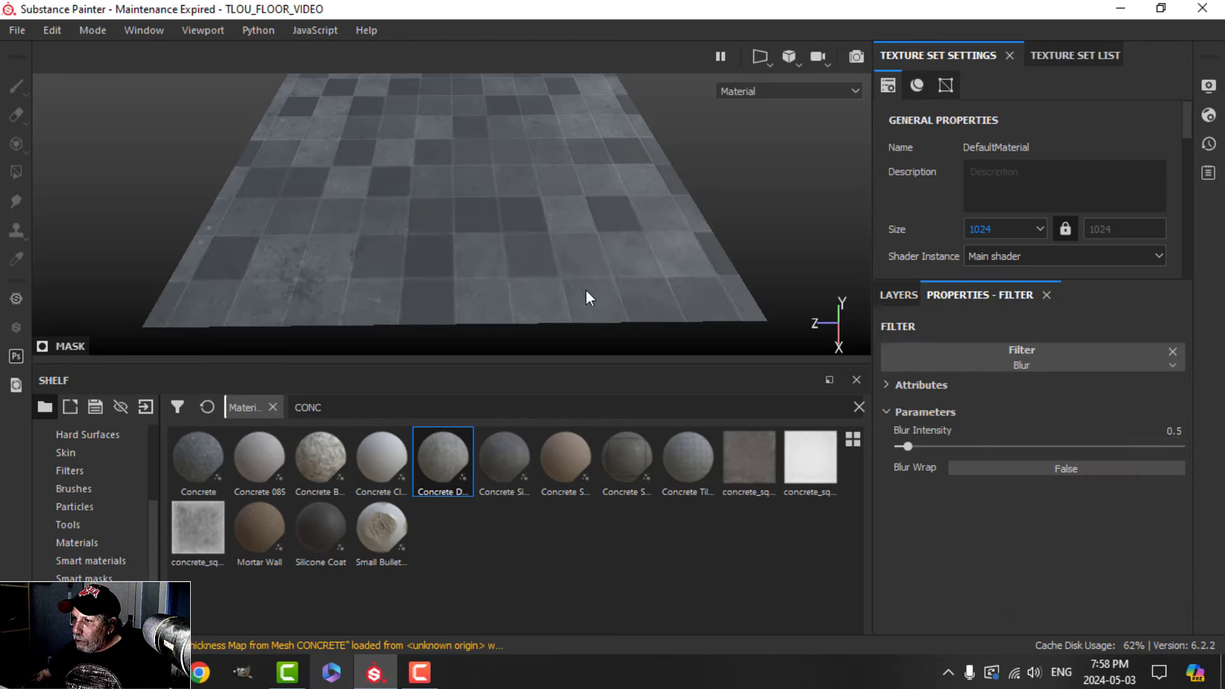
# - Set the Blur filter's intensity to 0.15
pyautogui.moveTo(1156, 430); pyautogui.dragTo(1196, 421)
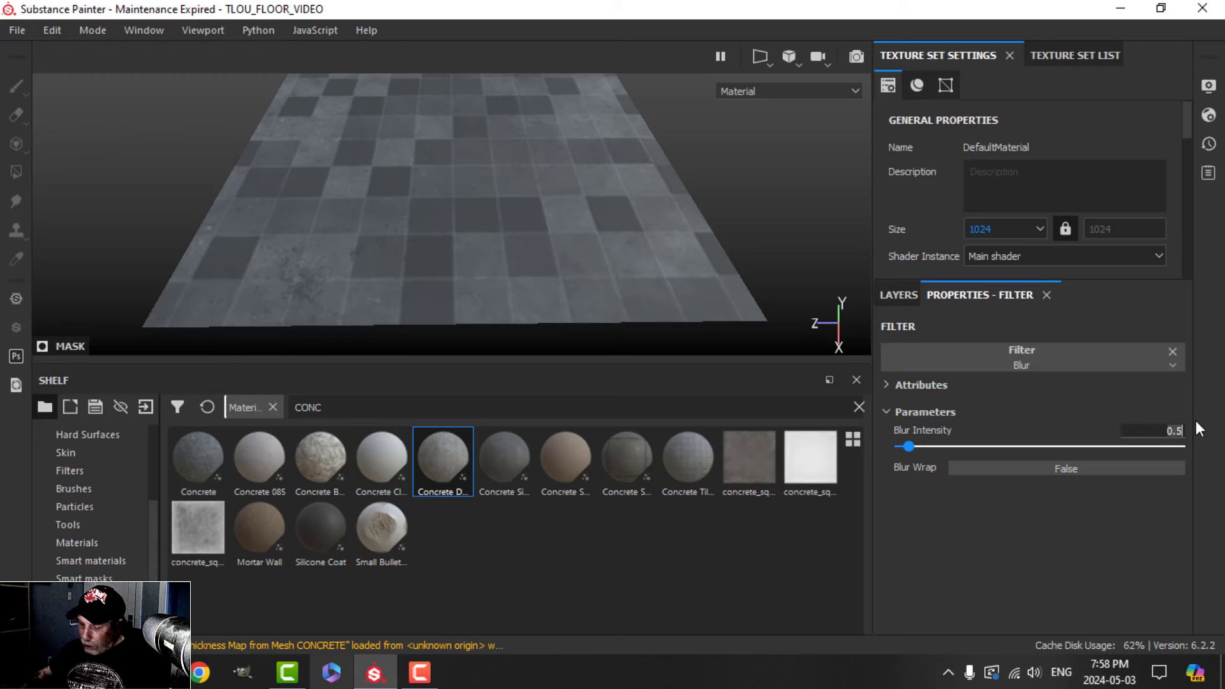
pyautogui.write('0.15')
pyautogui.press('Return')
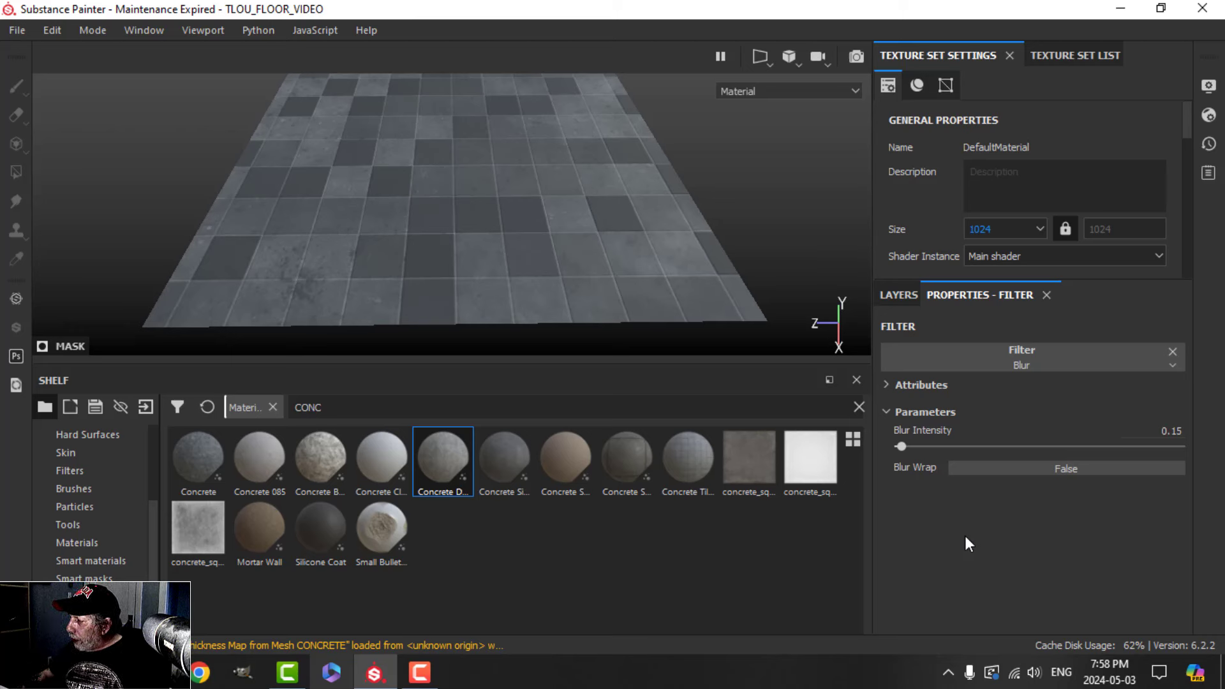
# - Add another filter above Blur in the PATTERN mask and assign Blur Slope to it
pyautogui.click(897, 295)
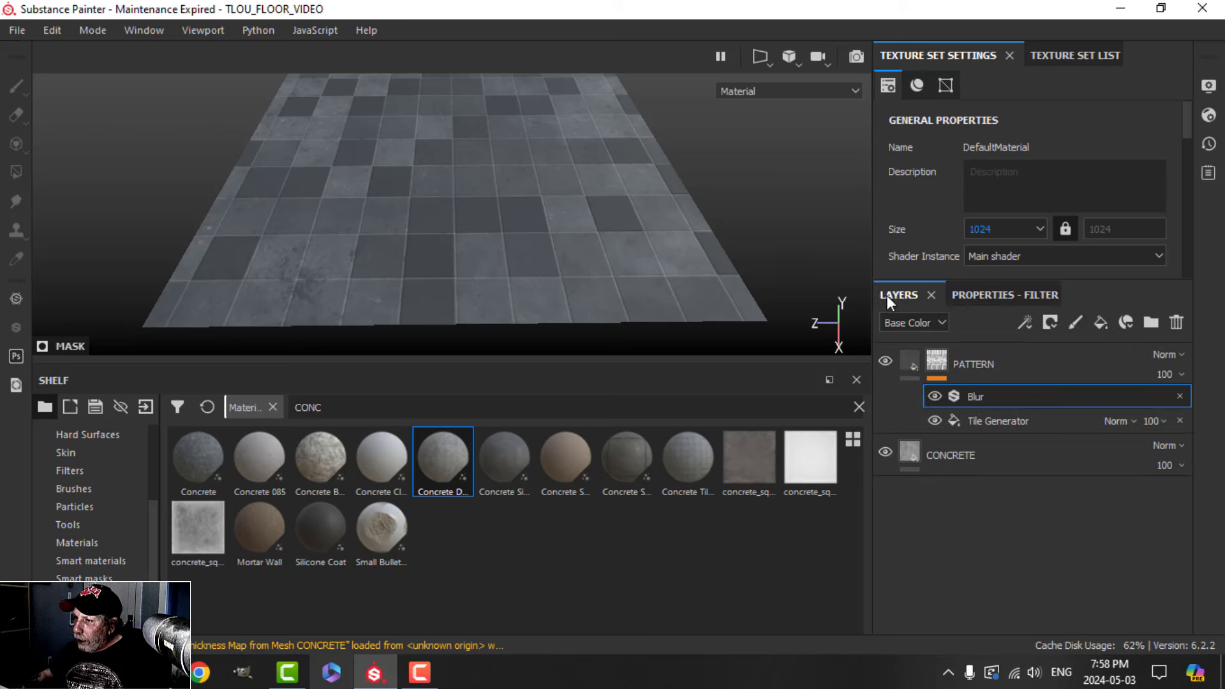
pyautogui.scroll(5, 511, 271)
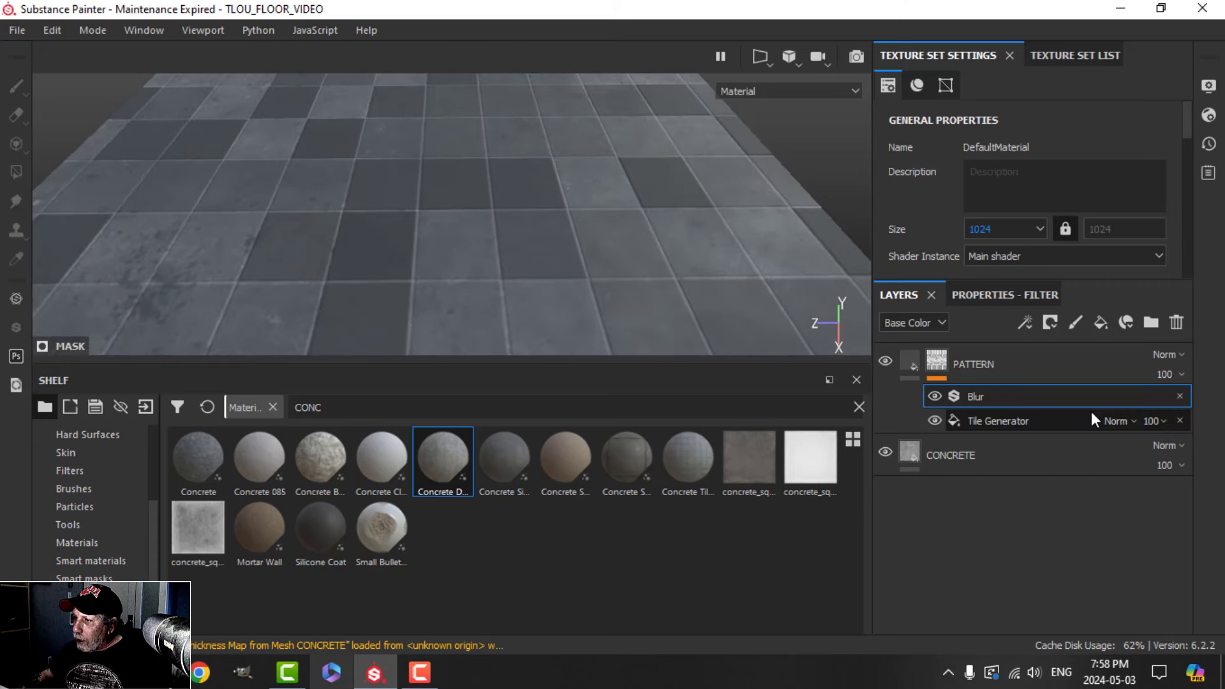
pyautogui.click(1023, 320)
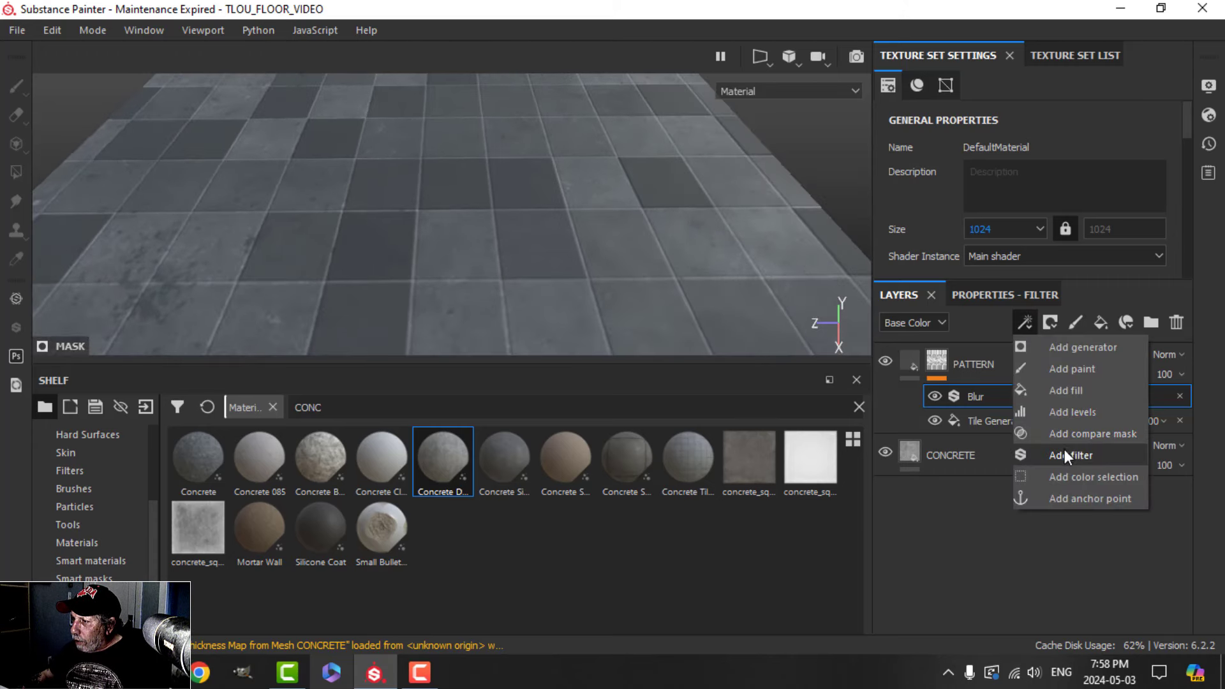
pyautogui.click(1064, 451)
pyautogui.click(1023, 294)
pyautogui.click(1060, 351)
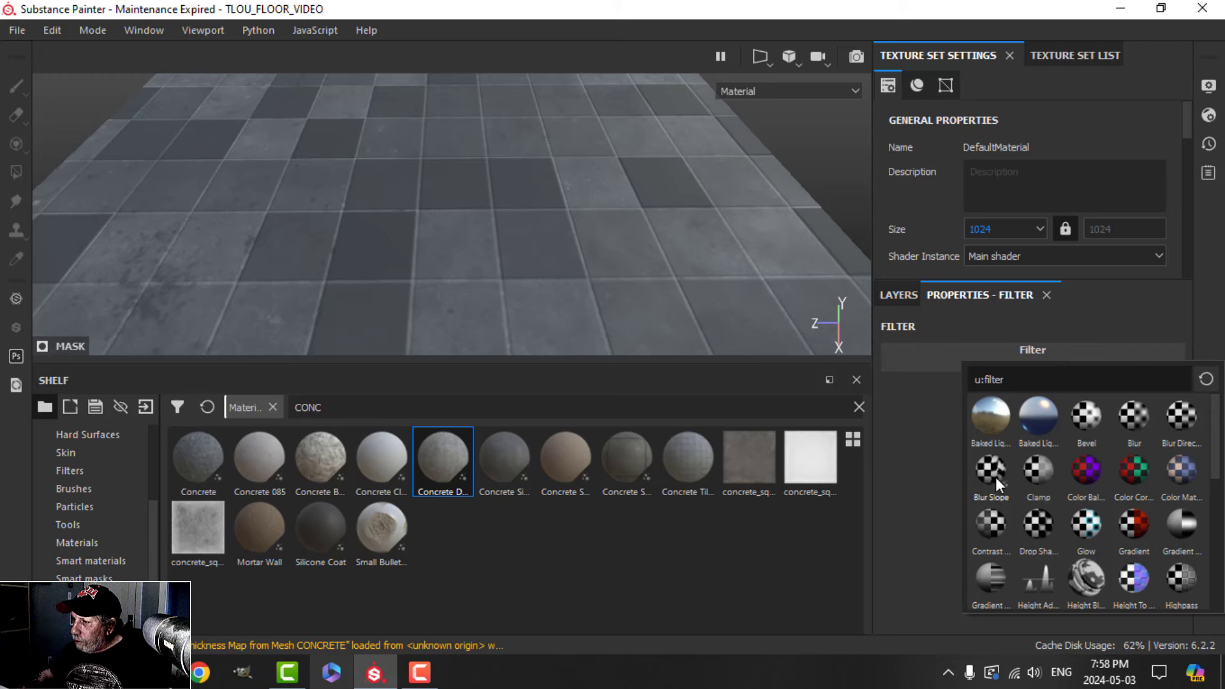
pyautogui.click(993, 477)
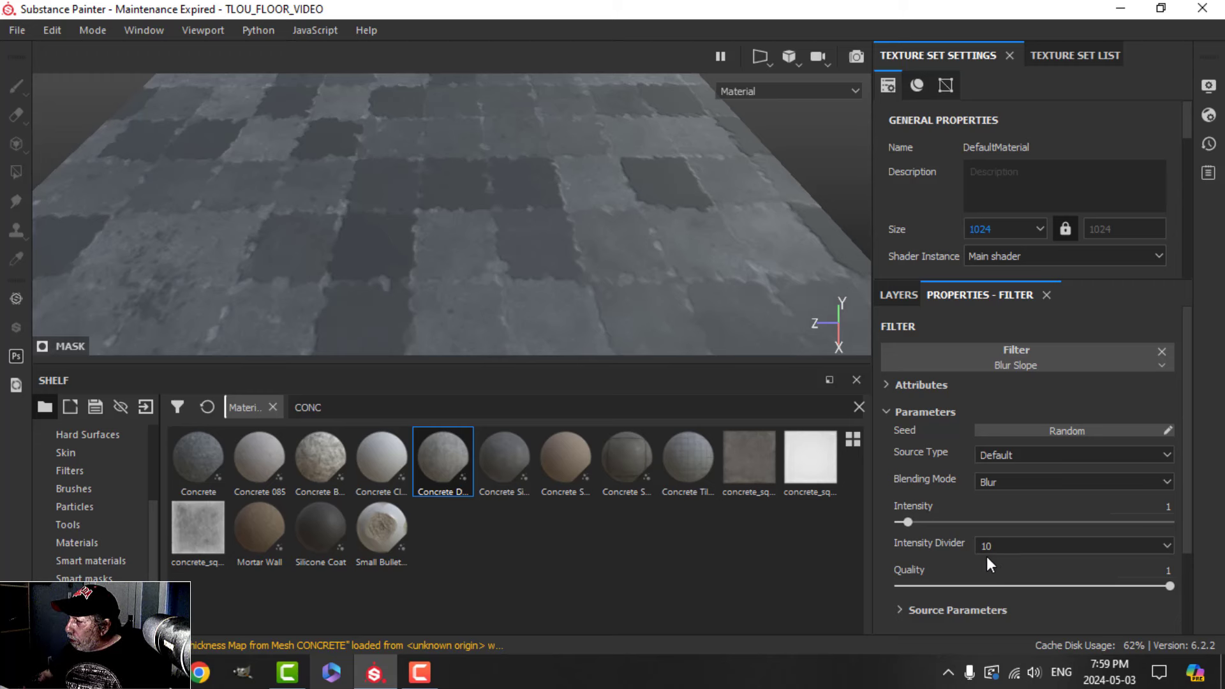
# - Set the Blur Slope filter's blending mode to Max and its intensity divider to 1000
pyautogui.click(1011, 485)
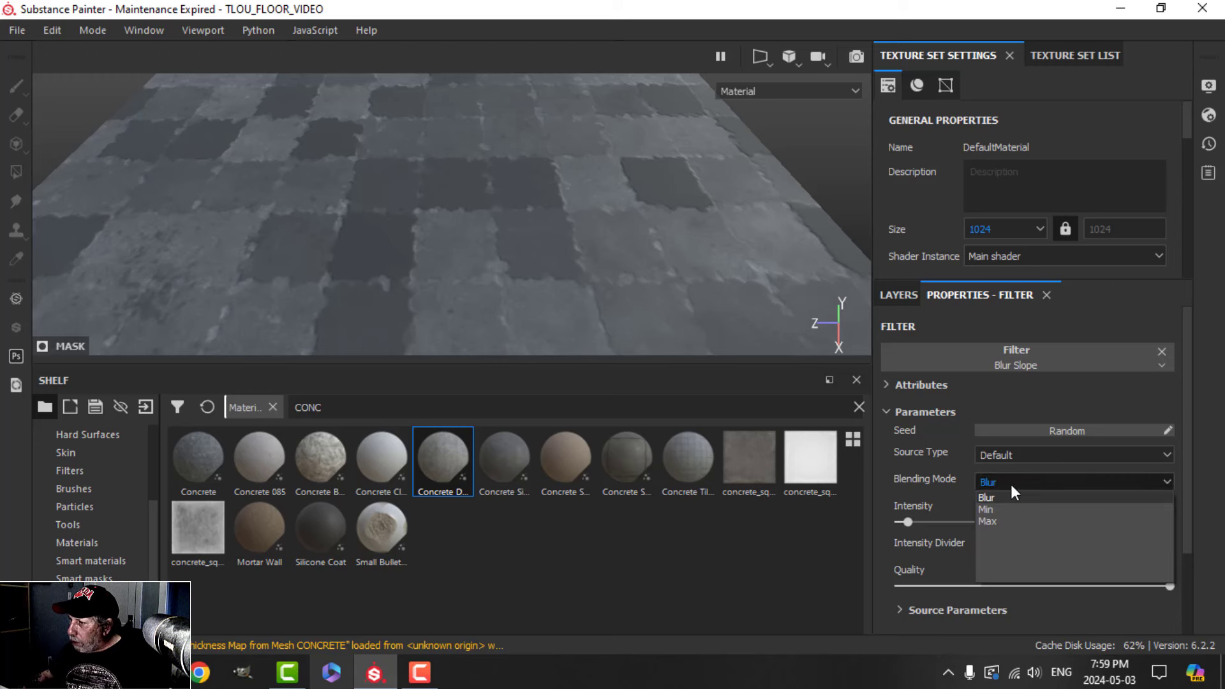
pyautogui.click(998, 517)
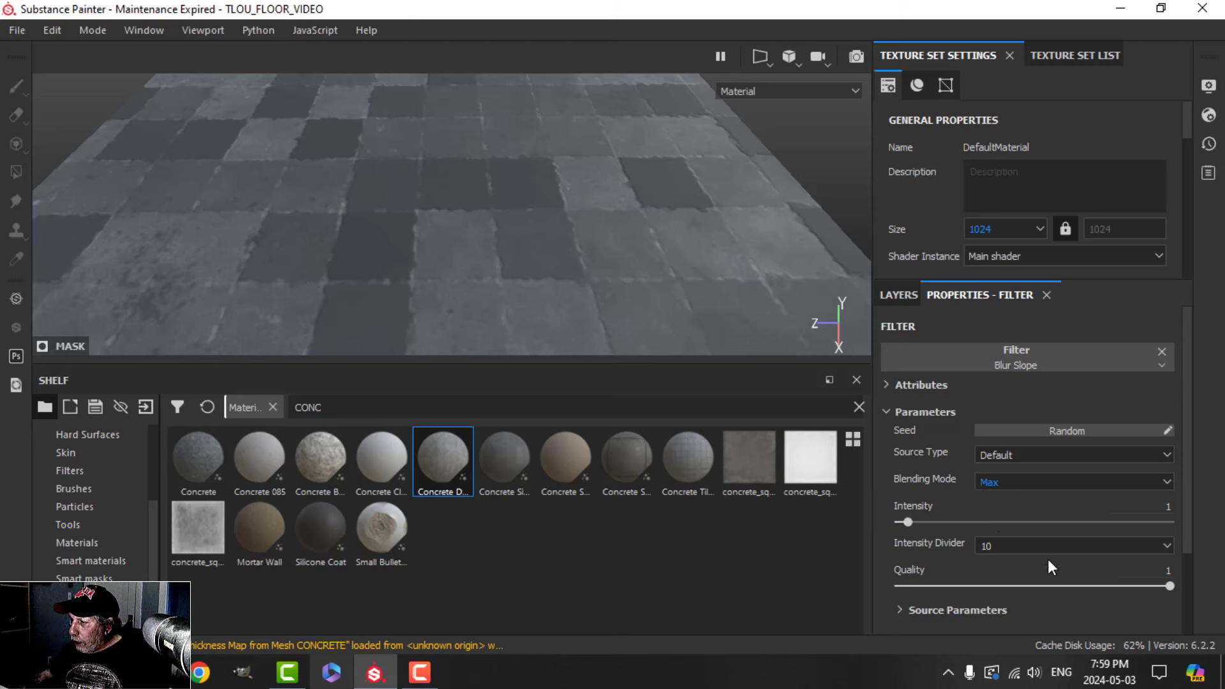
pyautogui.click(1007, 545)
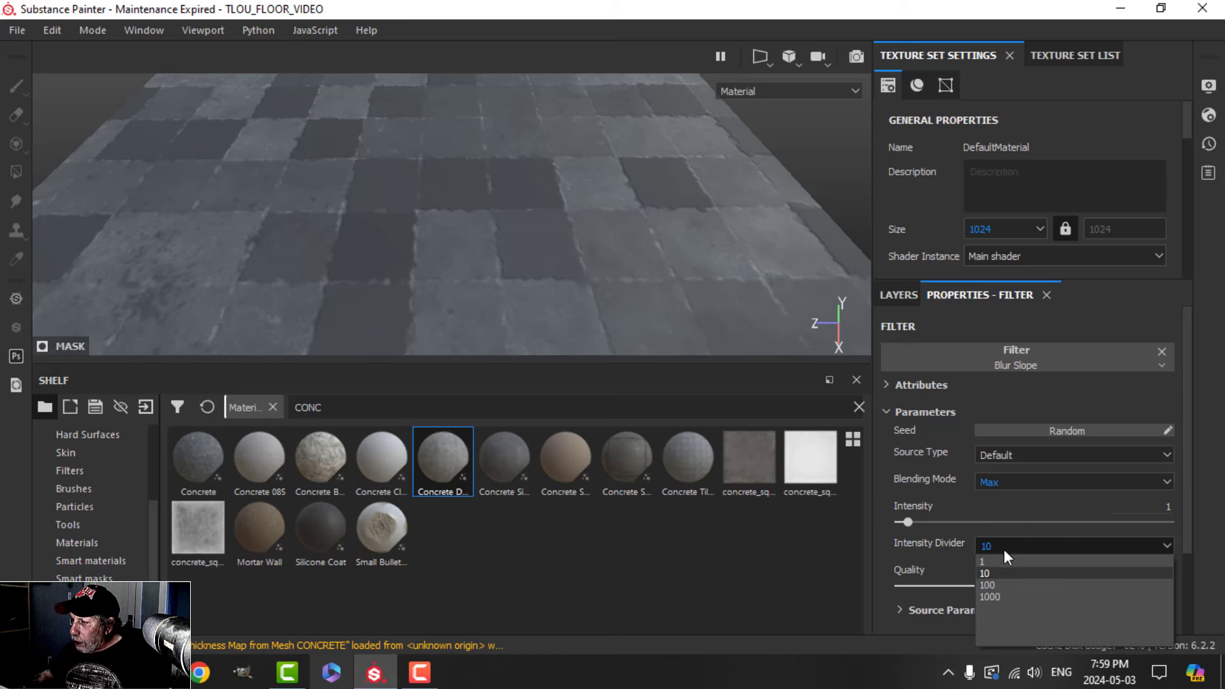
pyautogui.click(1003, 596)
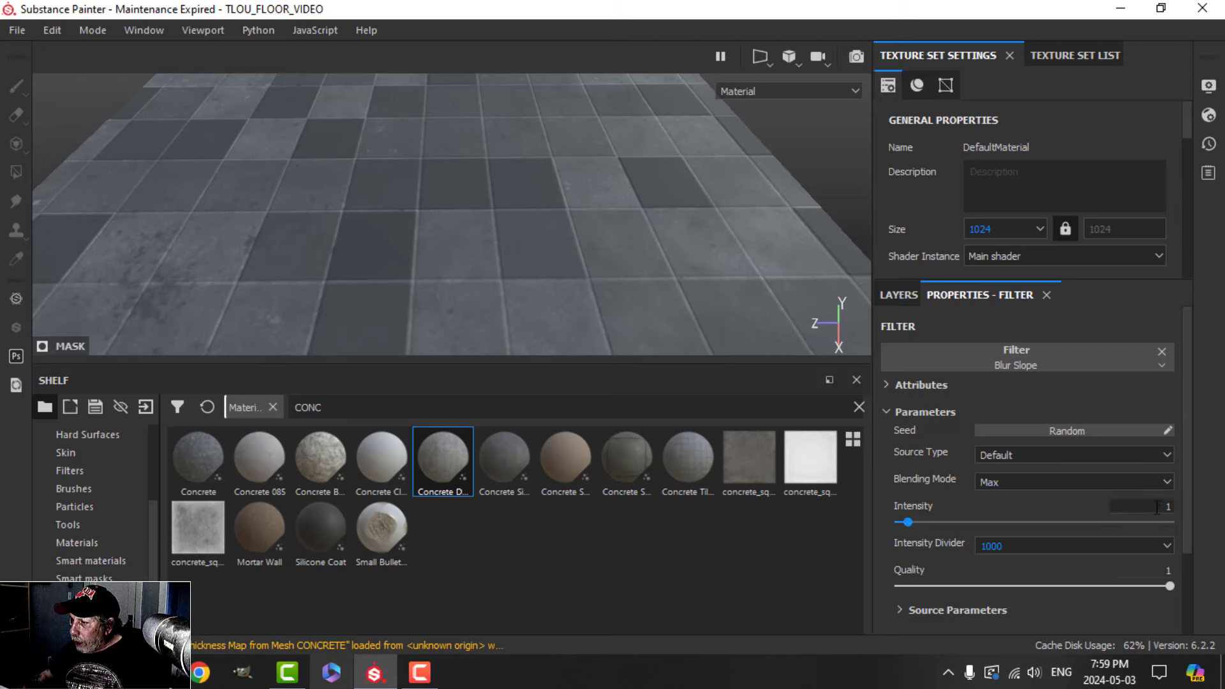
# - Set the Blur Slope filter's intensity to 20.5 and inspect the tile edges up close
pyautogui.moveTo(1160, 506); pyautogui.dragTo(1210, 500)
pyautogui.write('20.5')
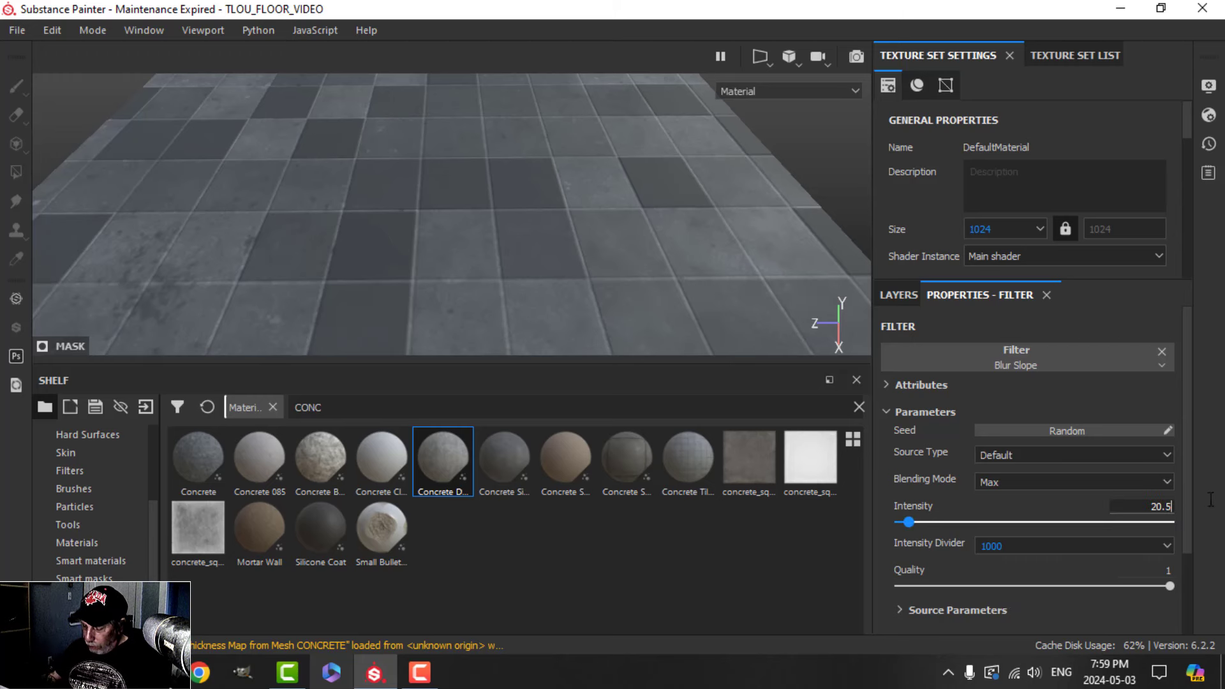
pyautogui.press('Return')
pyautogui.keyDown('alt'); pyautogui.moveTo(526, 311); pyautogui.dragTo(549, 298); pyautogui.keyUp('alt')
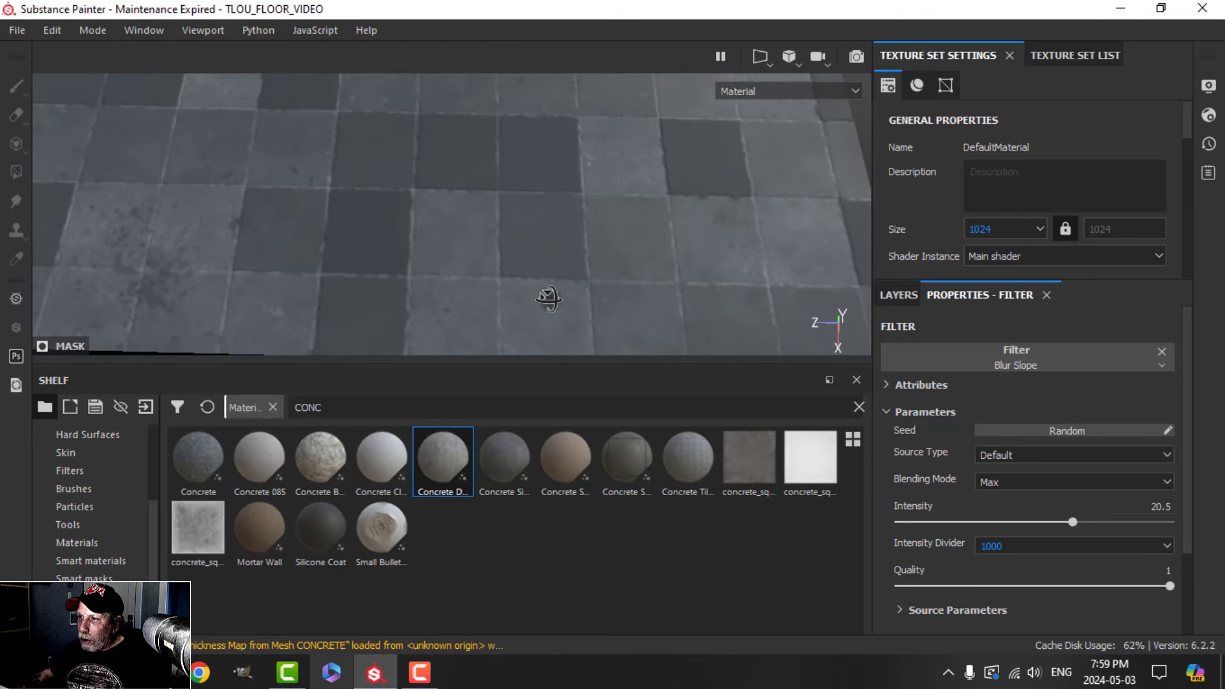
pyautogui.keyDown('alt'); pyautogui.moveTo(598, 278); pyautogui.dragTo(556, 281, button='middle'); pyautogui.keyUp('alt')
pyautogui.keyDown('alt'); pyautogui.moveTo(555, 281); pyautogui.dragTo(557, 251); pyautogui.keyUp('alt')
pyautogui.keyDown('alt'); pyautogui.moveTo(545, 301); pyautogui.dragTo(548, 285, button='middle'); pyautogui.keyUp('alt')
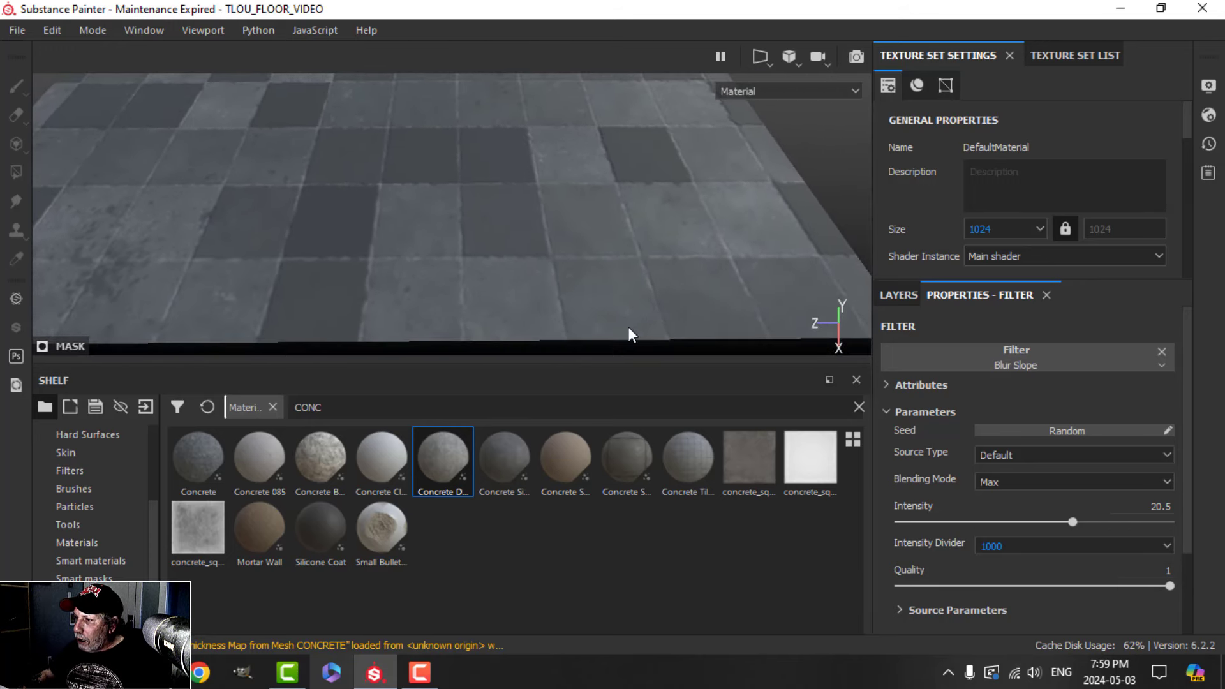
# - Try the Min blending mode on the Blur Slope filter and return it to Max
pyautogui.click(1008, 482)
pyautogui.click(998, 509)
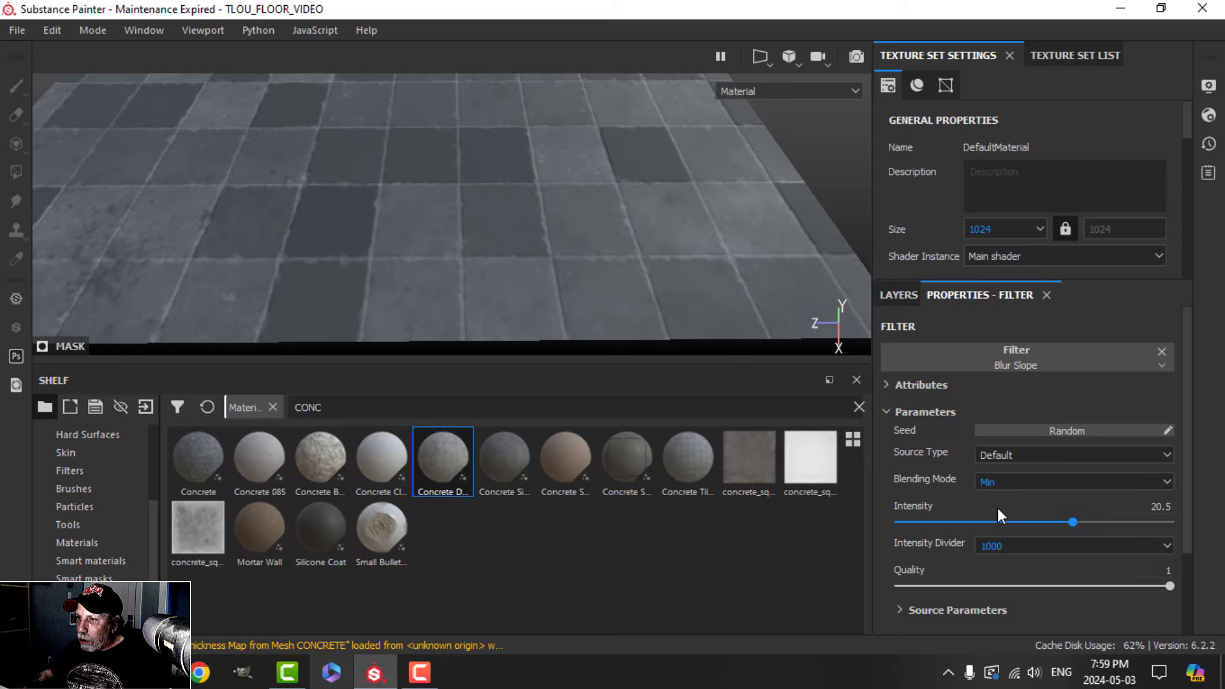
pyautogui.click(994, 484)
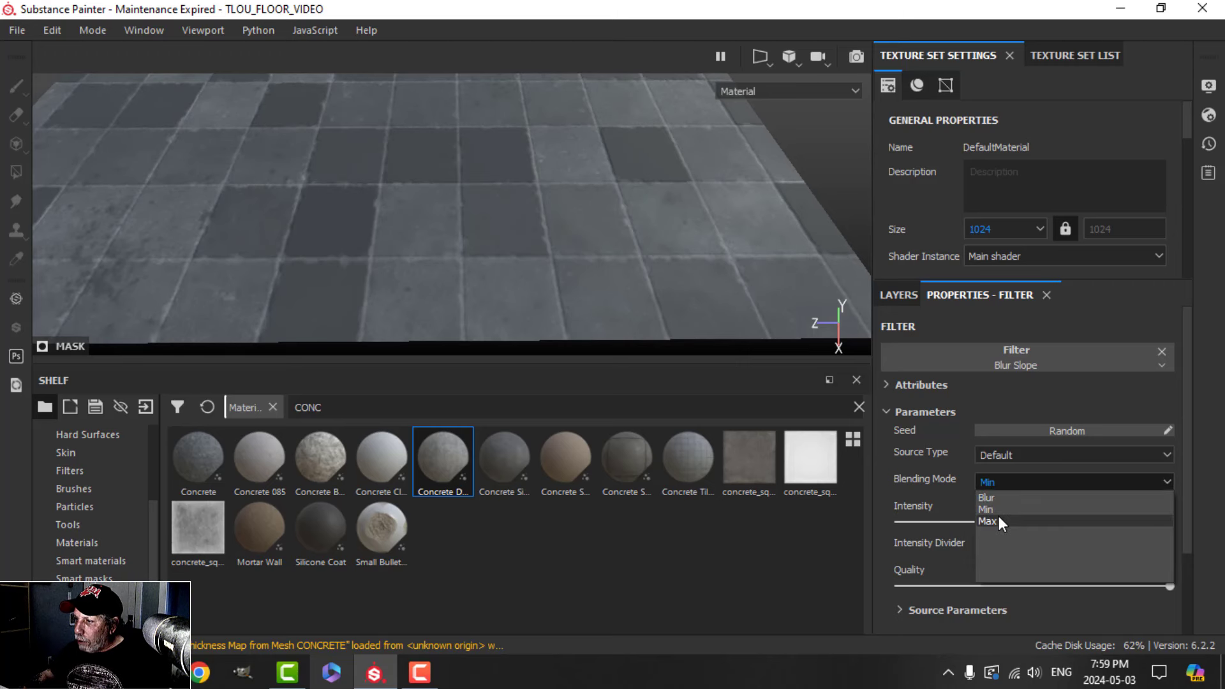
pyautogui.click(997, 521)
pyautogui.keyDown('alt'); pyautogui.moveTo(655, 359); pyautogui.dragTo(675, 303, button='middle'); pyautogui.keyUp('alt')
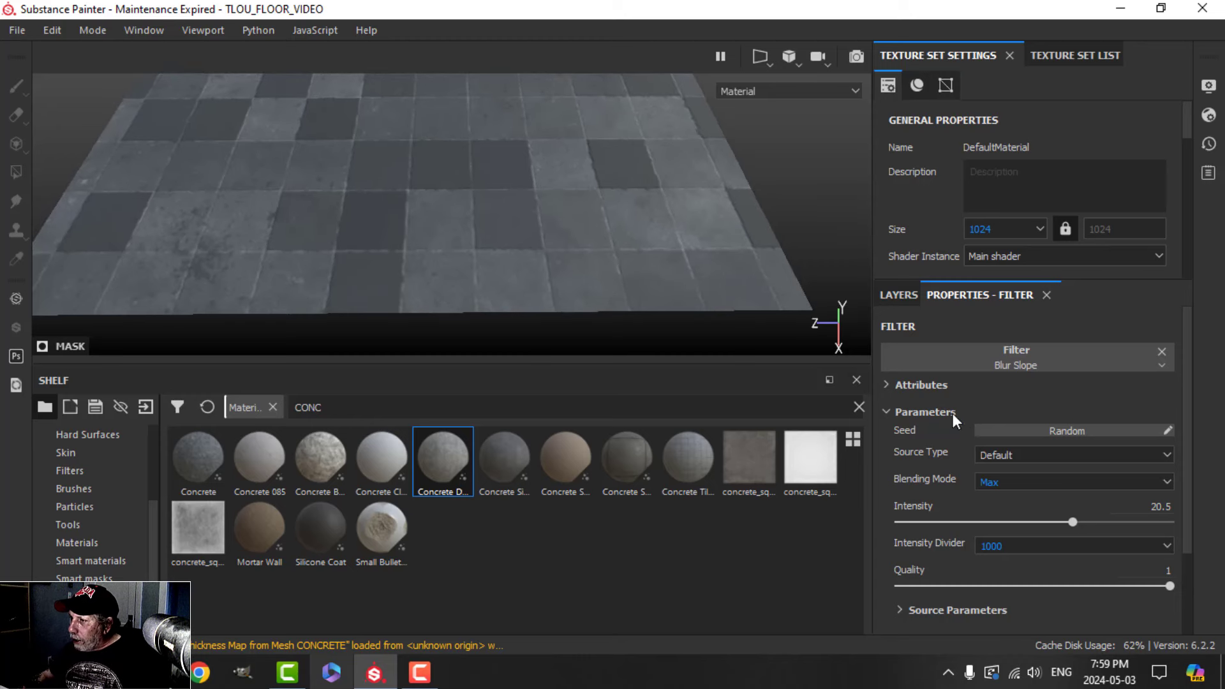
# - Add another filter above Blur Slope in the PATTERN mask and assign the Sharpen filter to it
pyautogui.click(898, 293)
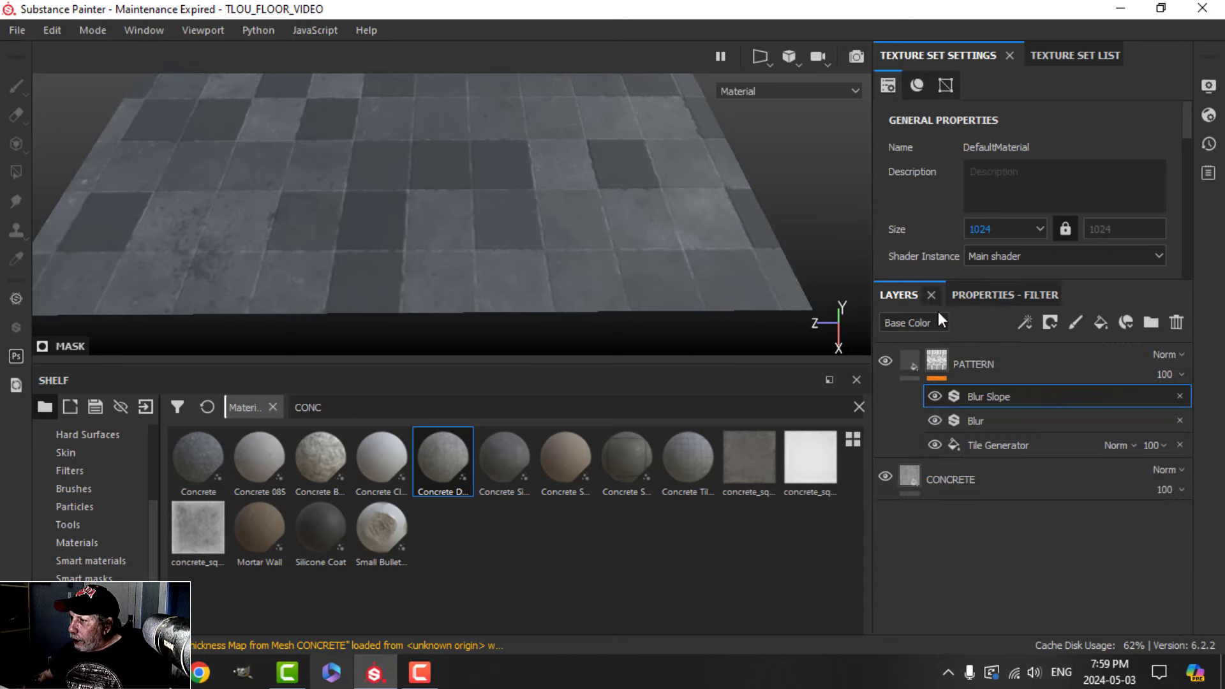
pyautogui.click(1025, 322)
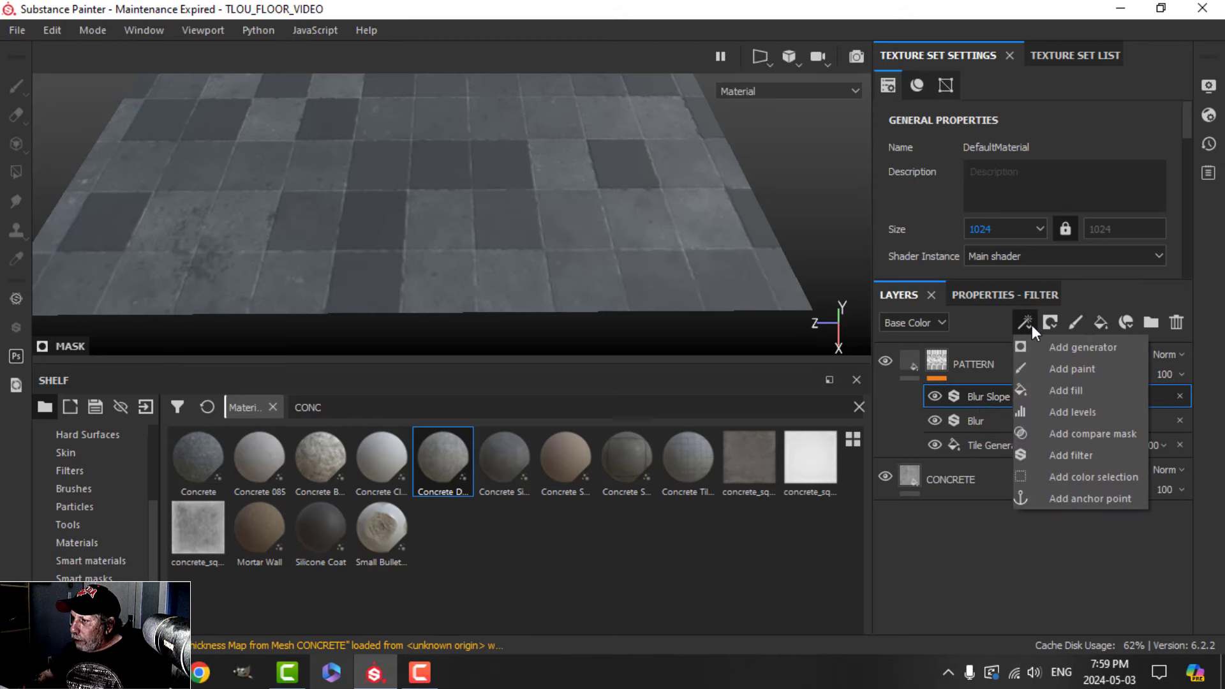
pyautogui.click(1062, 455)
pyautogui.click(1027, 292)
pyautogui.click(1045, 369)
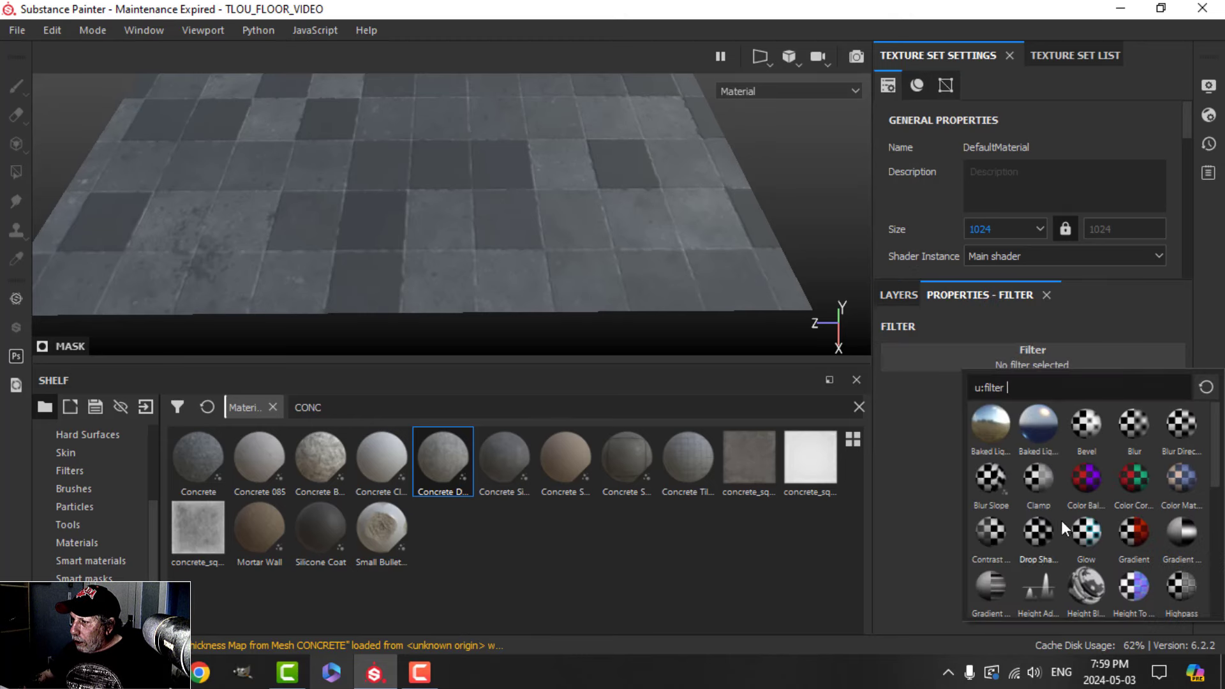
pyautogui.click(1041, 590)
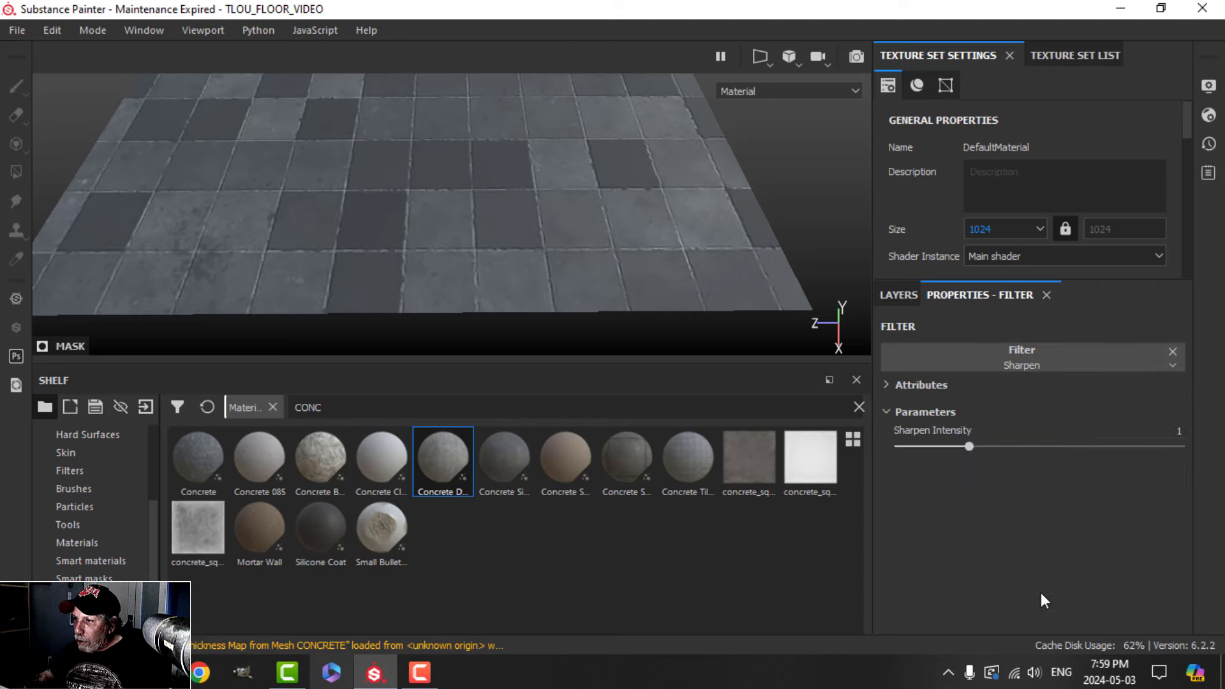
pyautogui.scroll(-1, 593, 280)
pyautogui.scroll(3, 562, 274)
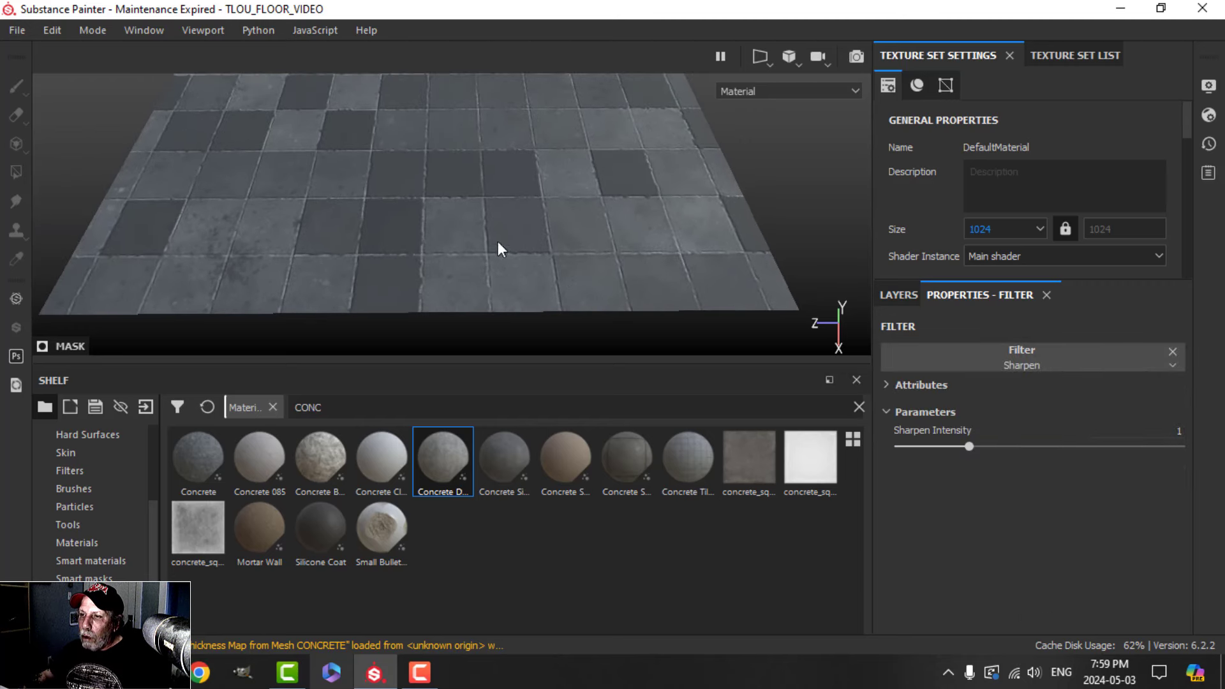
pyautogui.moveTo(504, 262)
pyautogui.keyDown('alt'); pyautogui.mouseDown()
pyautogui.moveTo(506, 281)
pyautogui.moveTo(525, 233)
pyautogui.moveTo(513, 260)
pyautogui.mouseUp(); pyautogui.keyUp('alt')
pyautogui.scroll(-3, 516, 268)
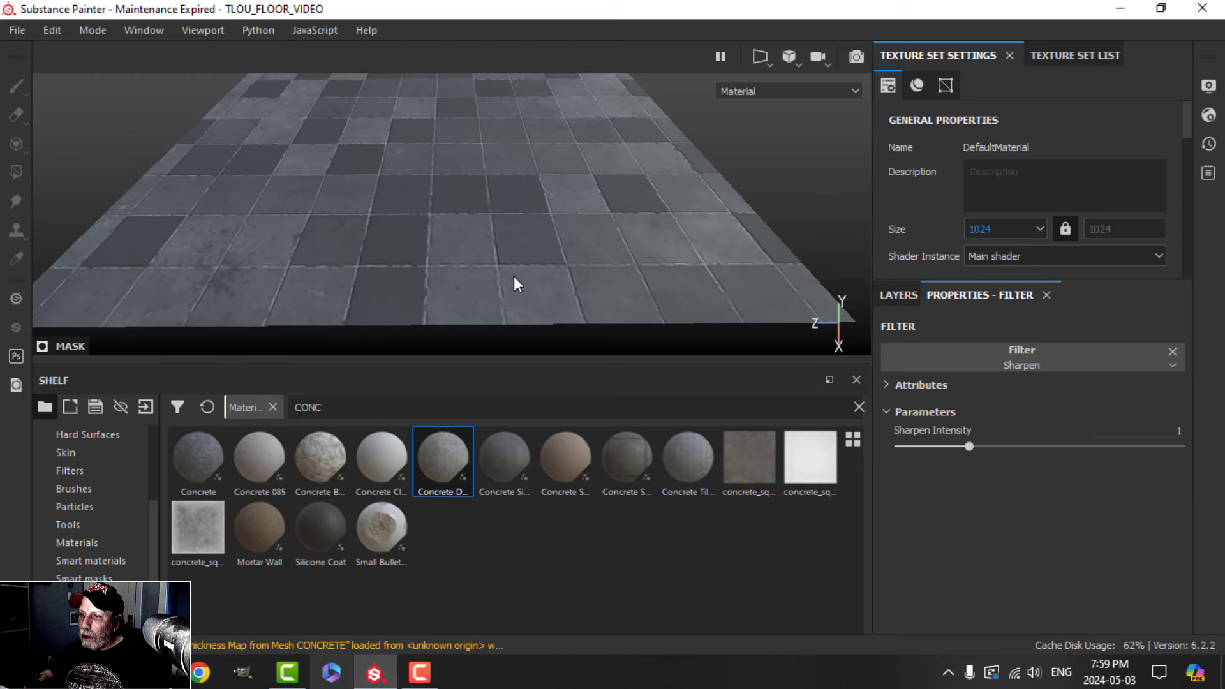
pyautogui.moveTo(515, 281)
pyautogui.keyDown('alt'); pyautogui.mouseDown(button='middle')
pyautogui.moveTo(511, 241)
pyautogui.moveTo(509, 270)
pyautogui.mouseUp(button='middle'); pyautogui.keyUp('alt')
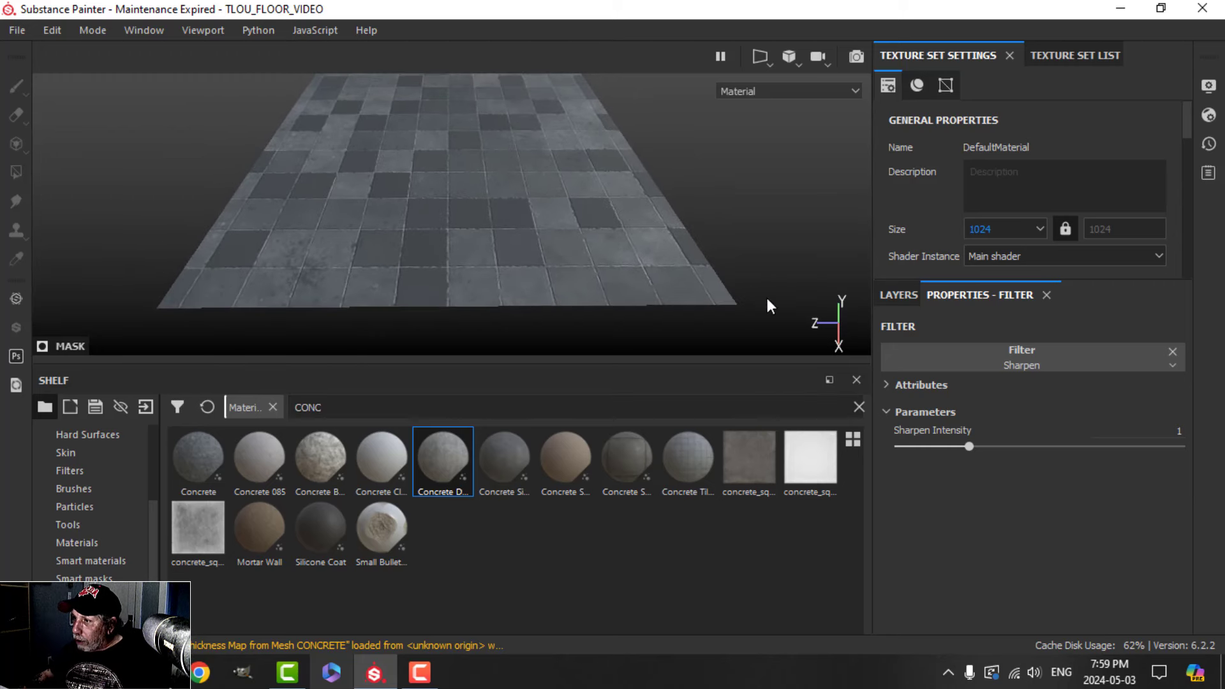
# - Add a fill layer above the PATTERN layer and name it DIRT1
pyautogui.click(893, 295)
pyautogui.click(974, 366)
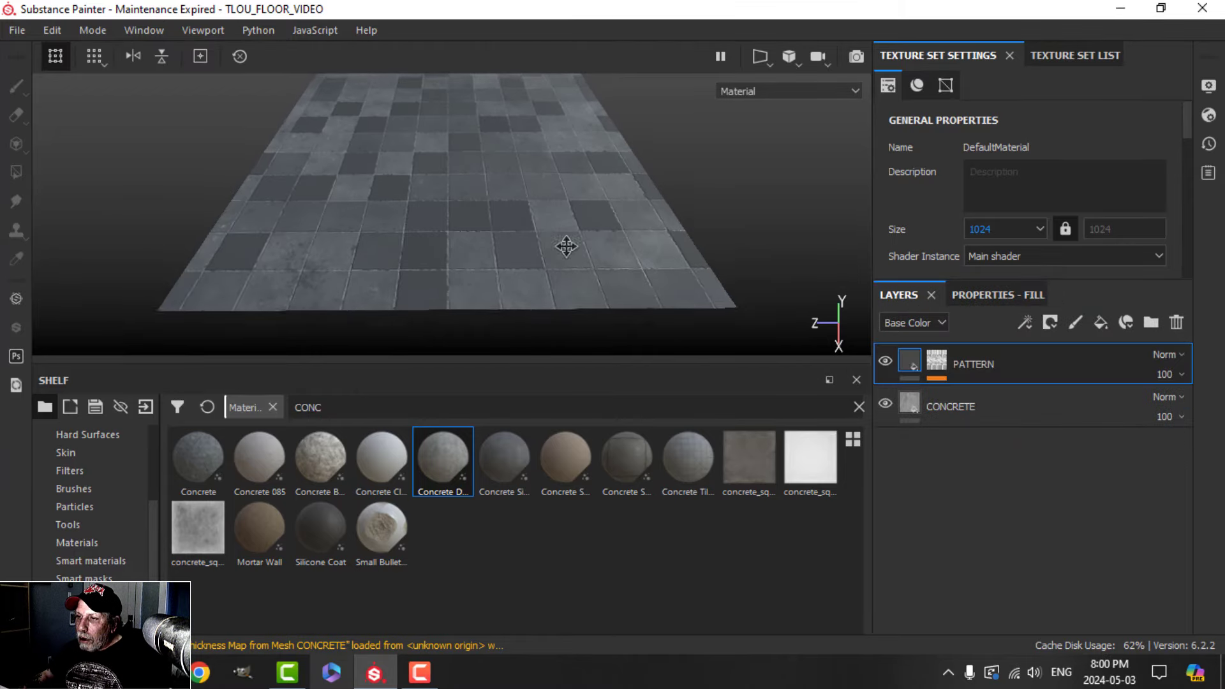
pyautogui.keyDown('alt'); pyautogui.moveTo(566, 246); pyautogui.dragTo(572, 267); pyautogui.keyUp('alt')
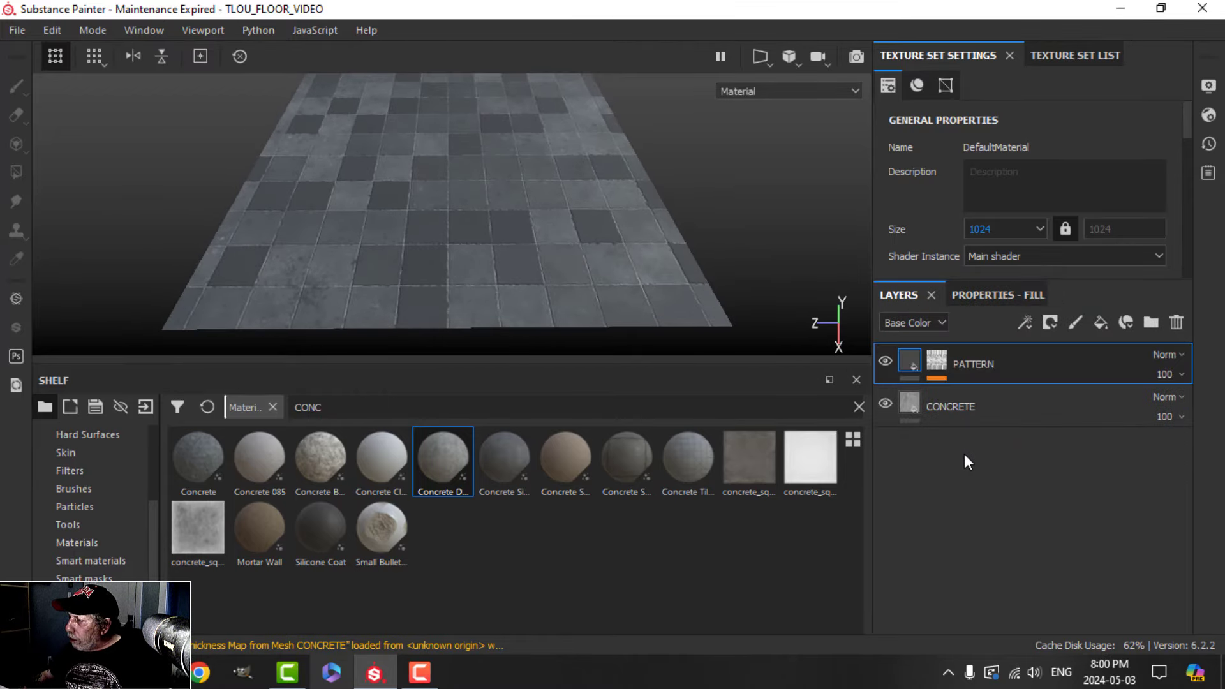
pyautogui.click(1097, 323)
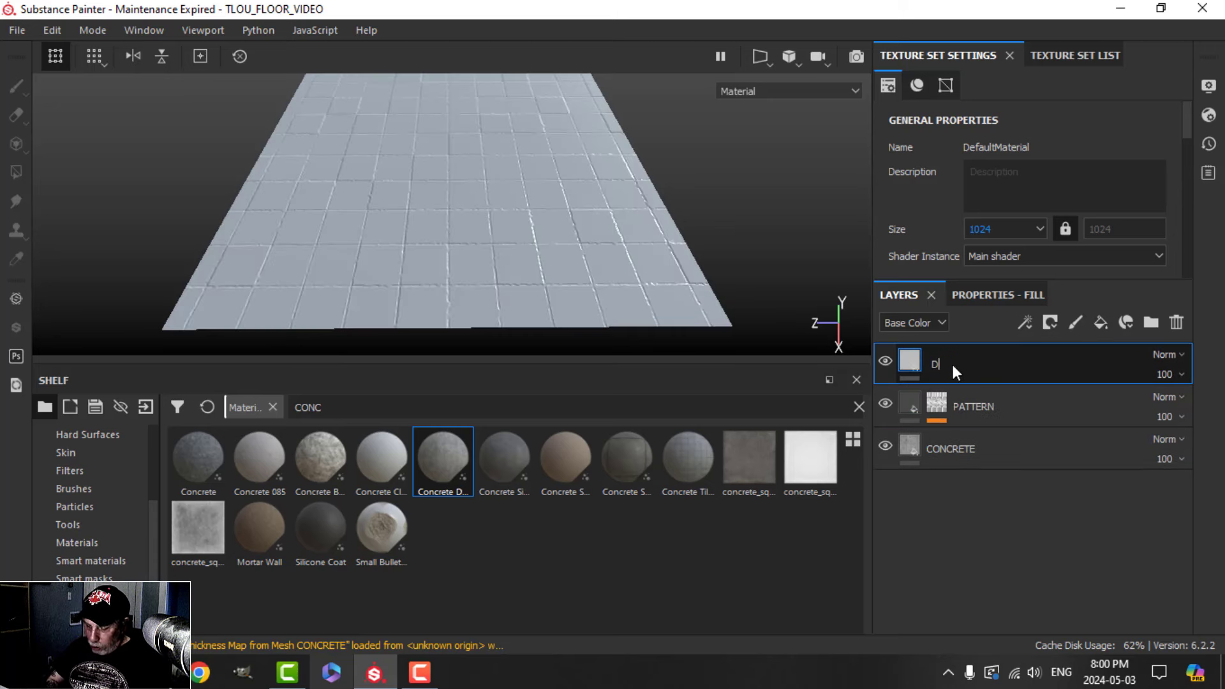
pyautogui.write('DIRT1')
pyautogui.press('Return')
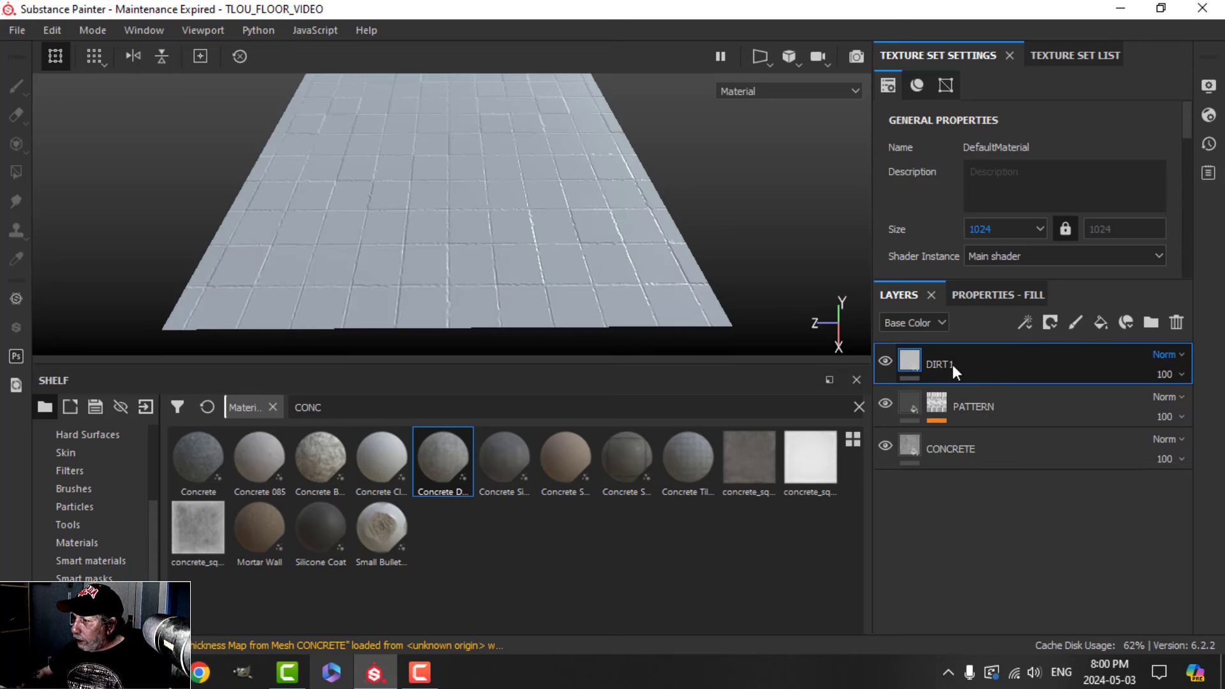
# - Limit the DIRT1 fill's material channels to color and roughness
pyautogui.click(1003, 295)
pyautogui.scroll(5, 980, 392)
pyautogui.click(911, 537)
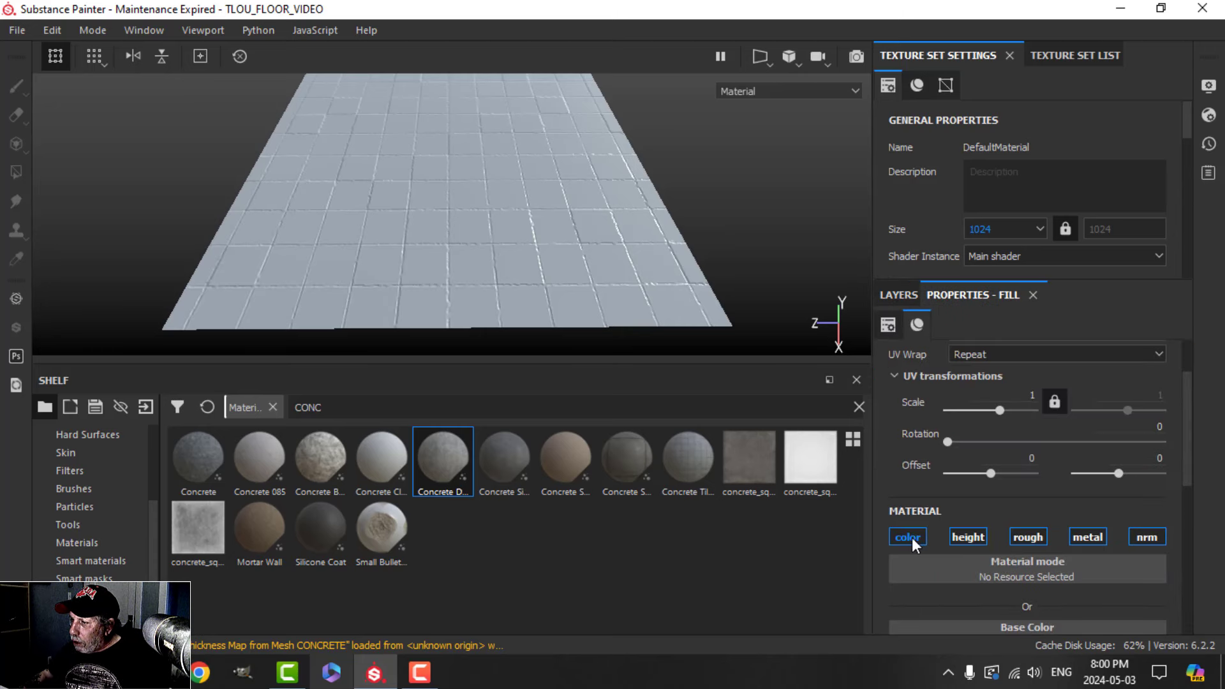
pyautogui.click(1010, 536)
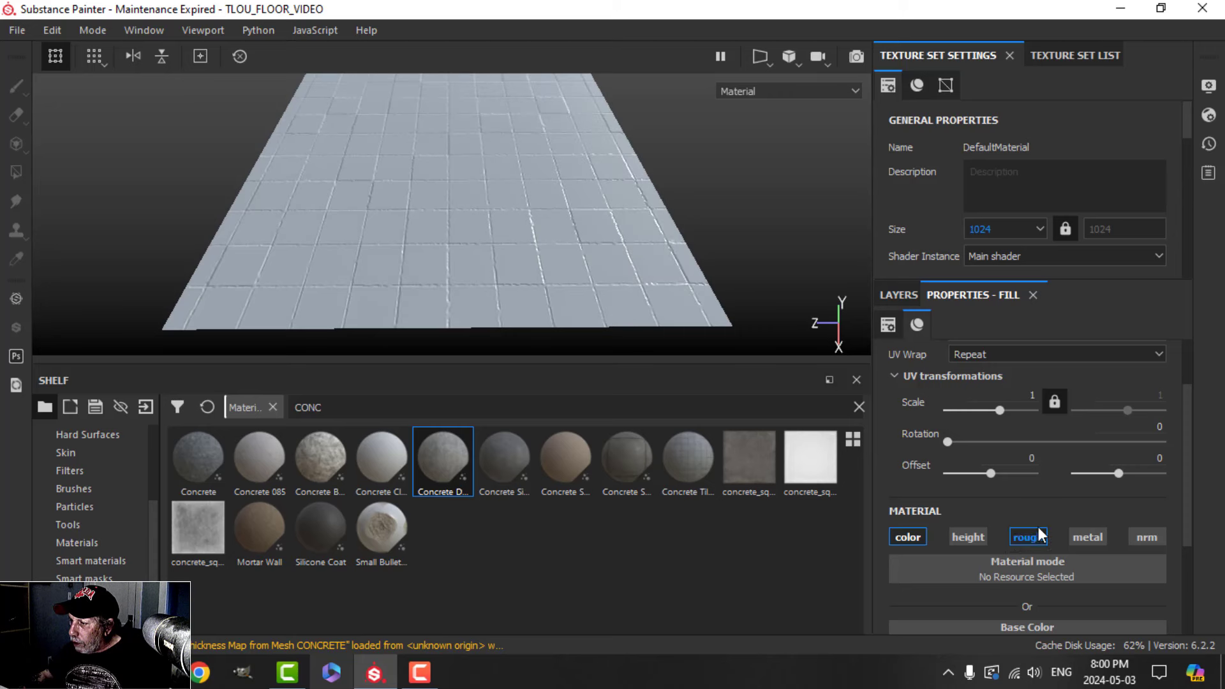
# - Set the DIRT1 layer's roughness to 0.68 and its base color to a neutral grey with value 0.190
pyautogui.scroll(-3, 1040, 518)
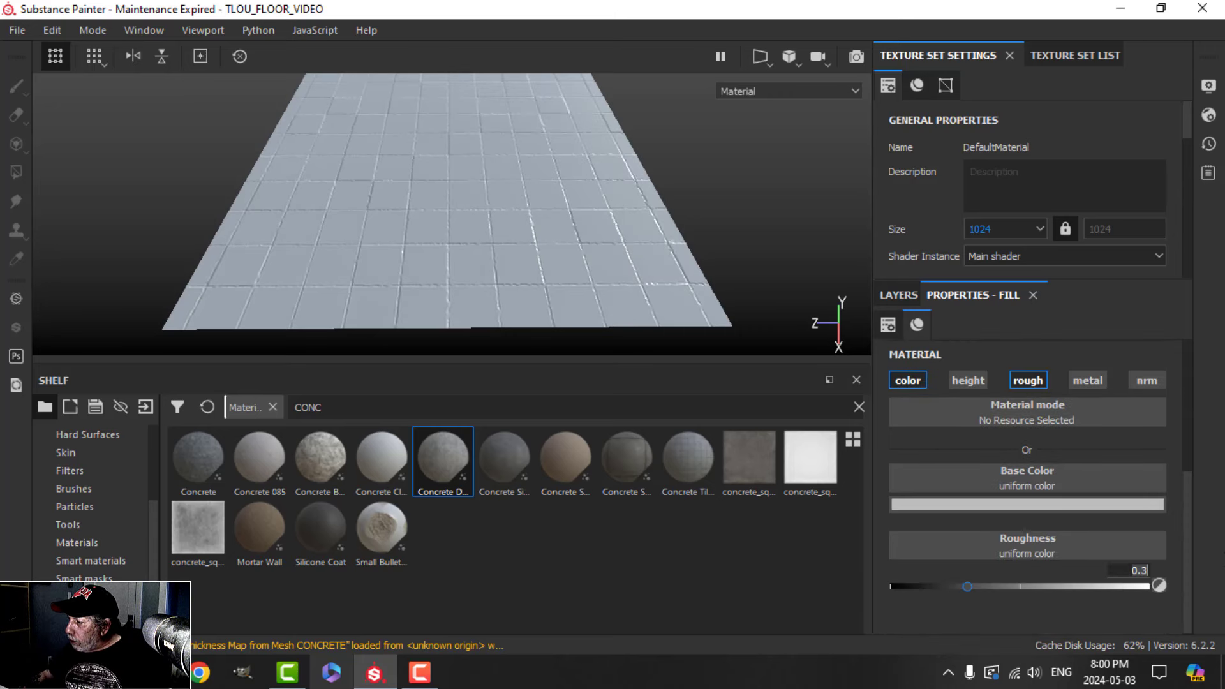
pyautogui.write('0.68')
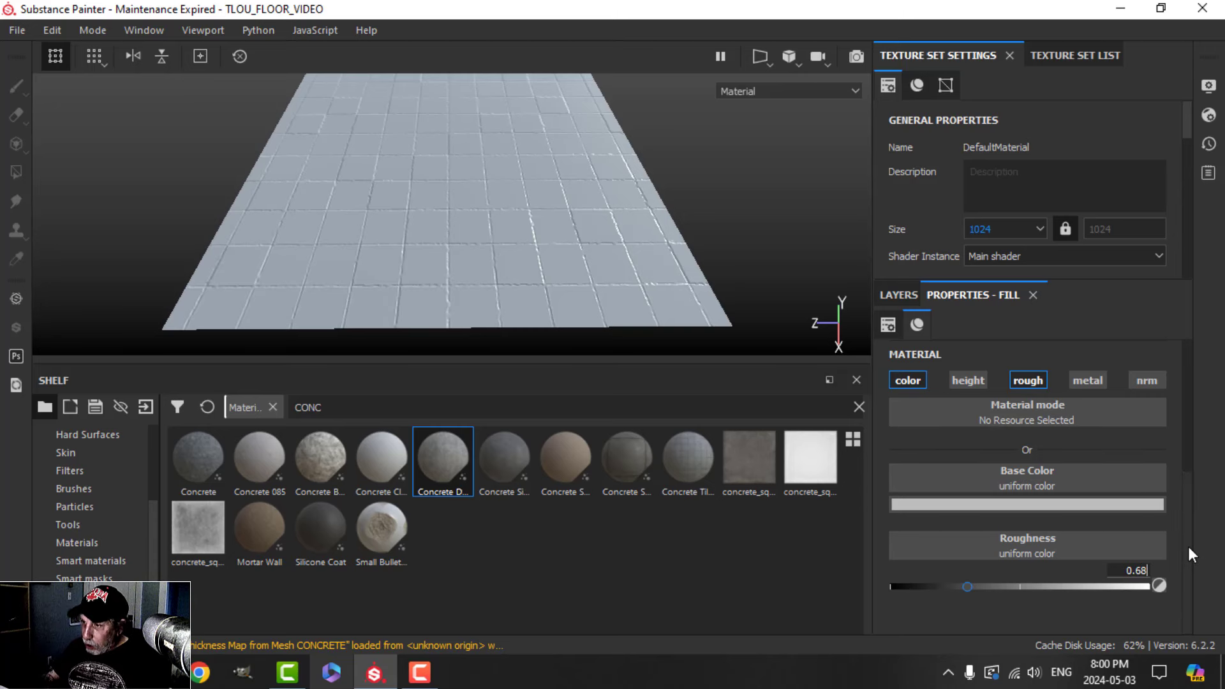
pyautogui.press('Return')
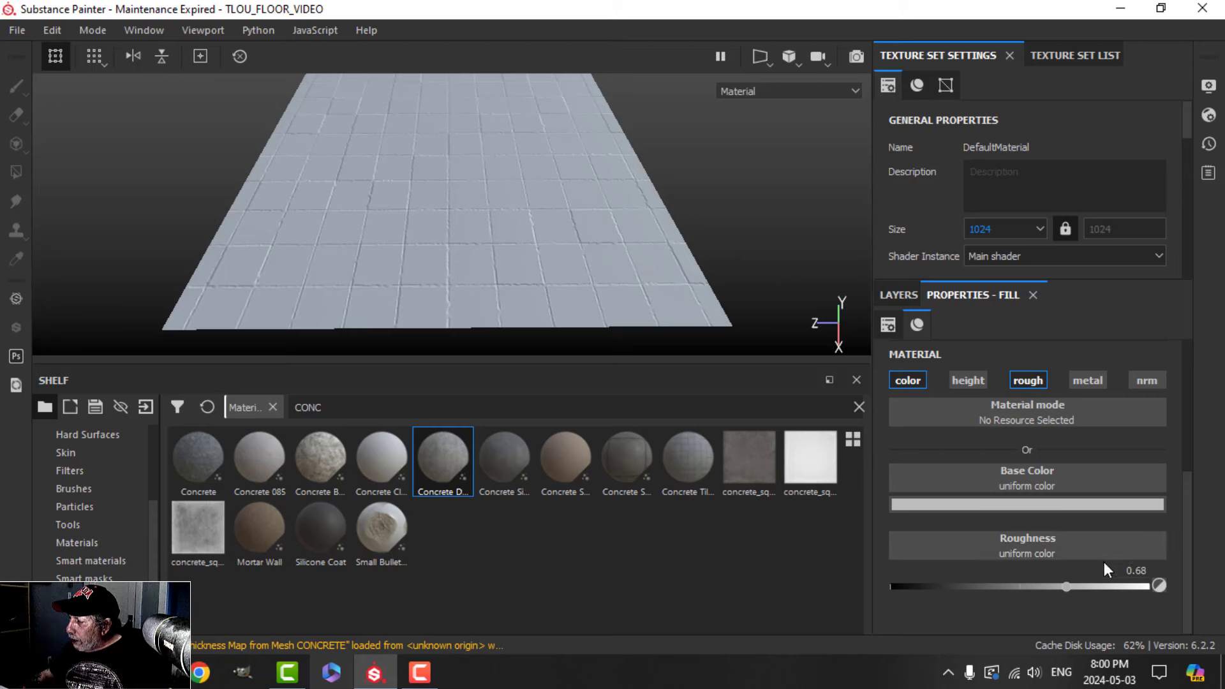
pyautogui.click(1038, 504)
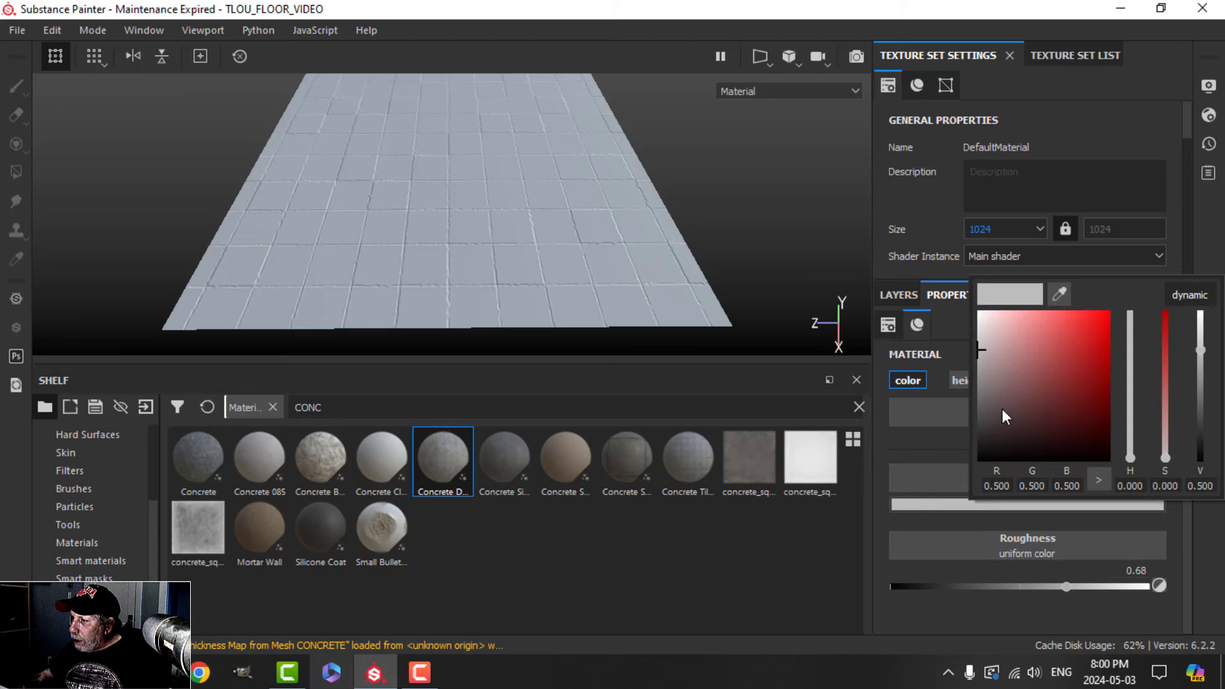
pyautogui.moveTo(981, 389); pyautogui.dragTo(972, 390)
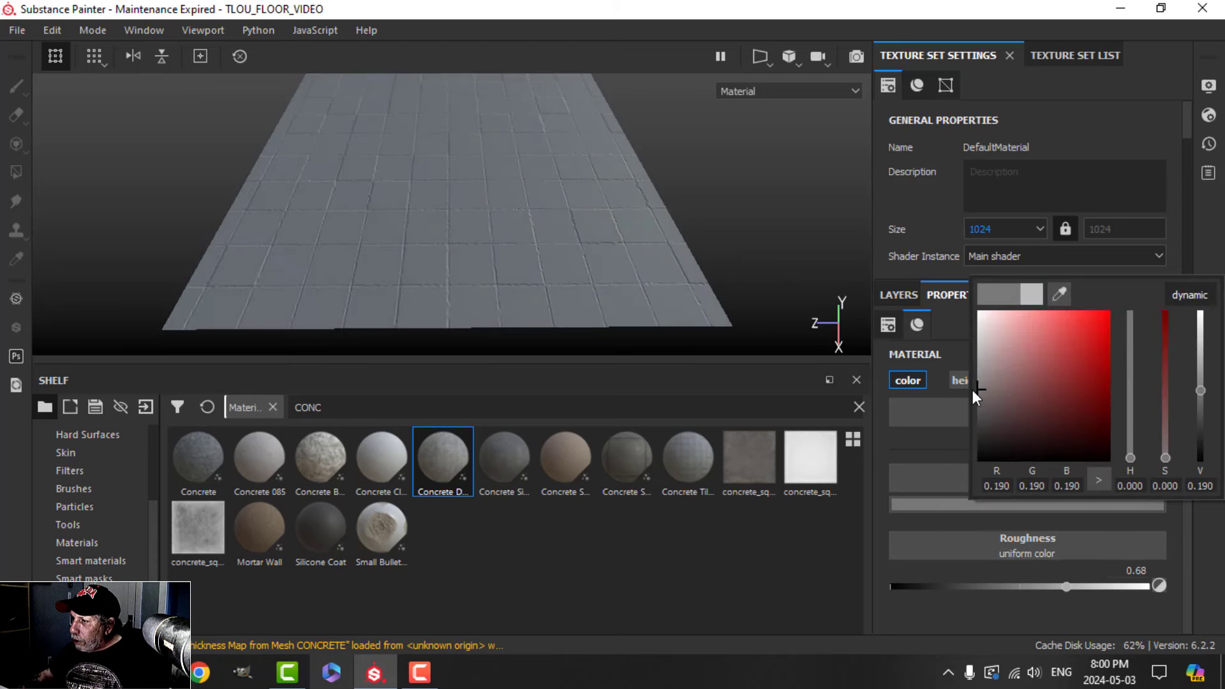
pyautogui.click(1211, 238)
# - Add a mask to the DIRT1 layer and add a fill effect to that mask
pyautogui.click(913, 292)
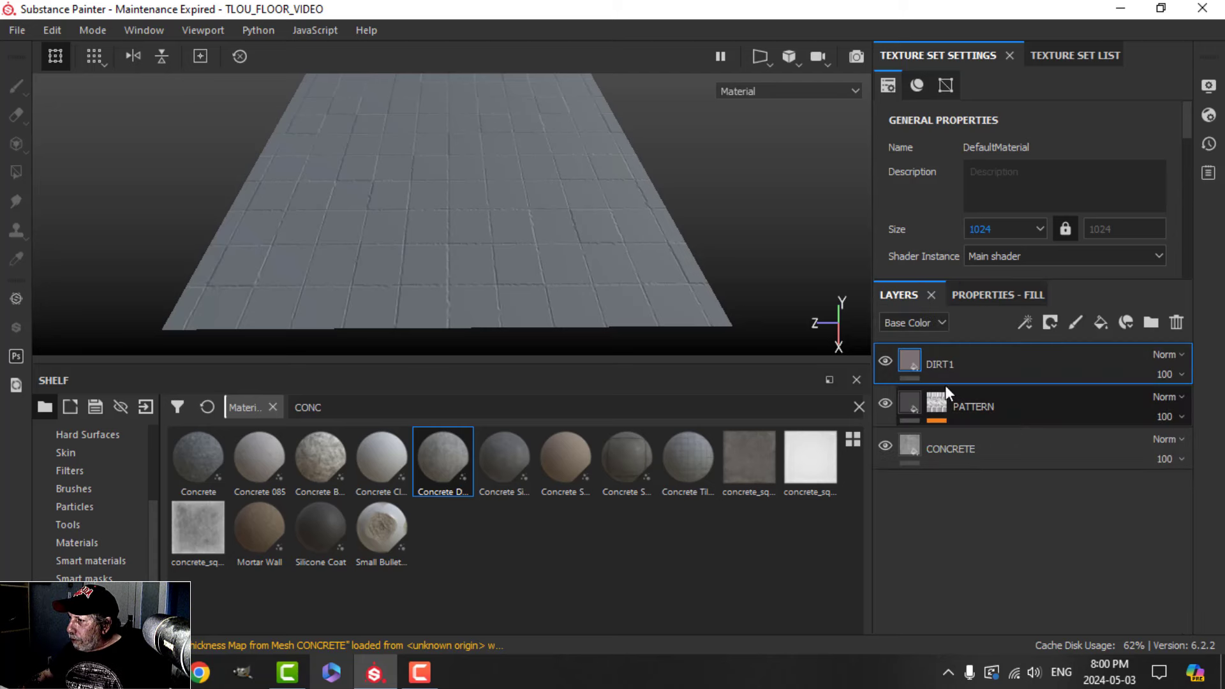
pyautogui.click(1048, 327)
pyautogui.click(1057, 357)
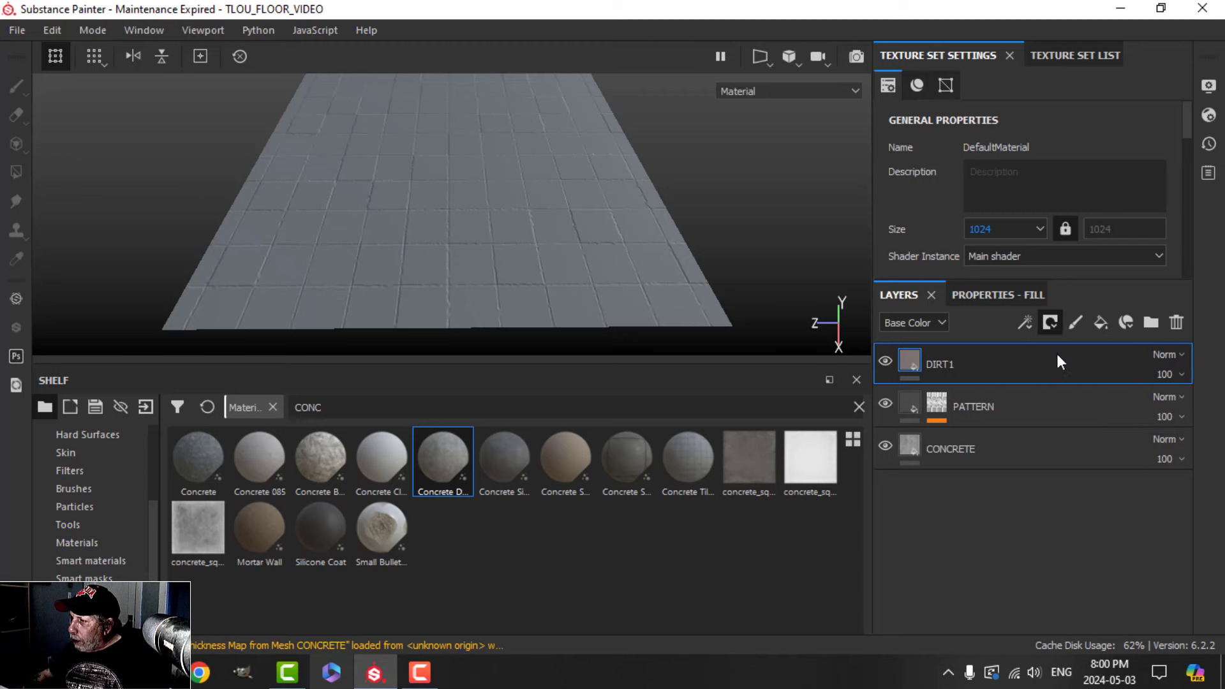
pyautogui.click(1025, 322)
pyautogui.click(1050, 392)
# - Assign the Grunge Plaster Painted texture to the grayscale of the fill effect in DIRT1's mask
pyautogui.click(1017, 302)
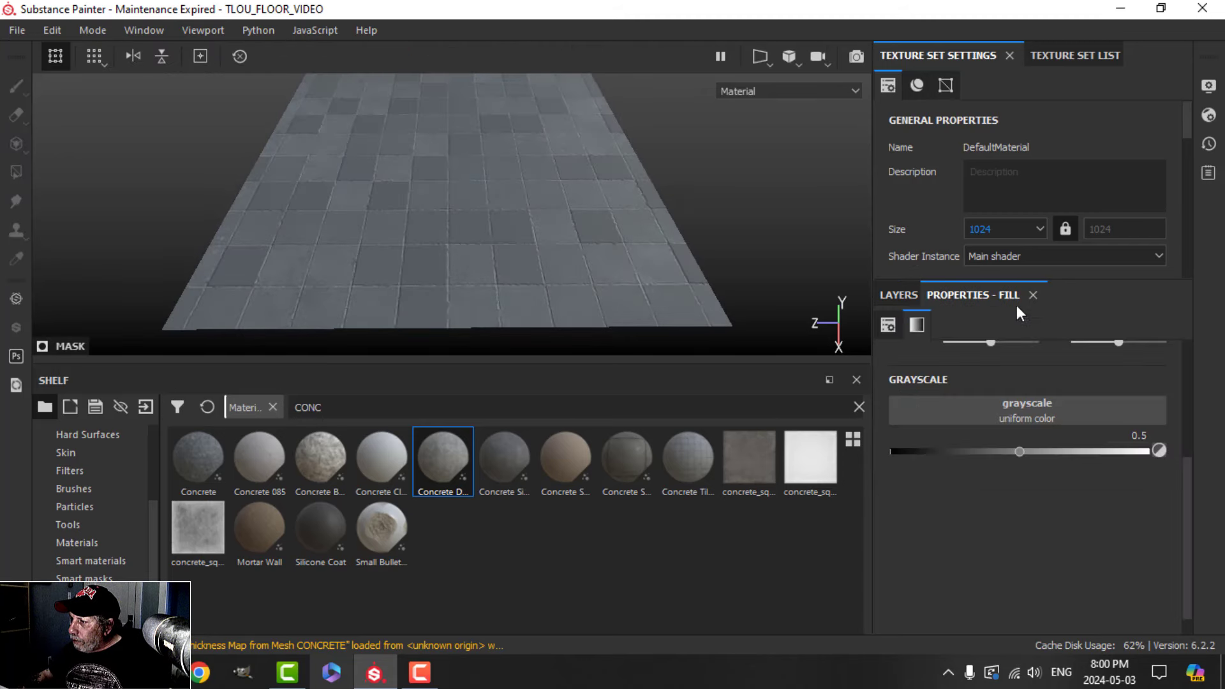
pyautogui.click(1038, 414)
pyautogui.click(1212, 456)
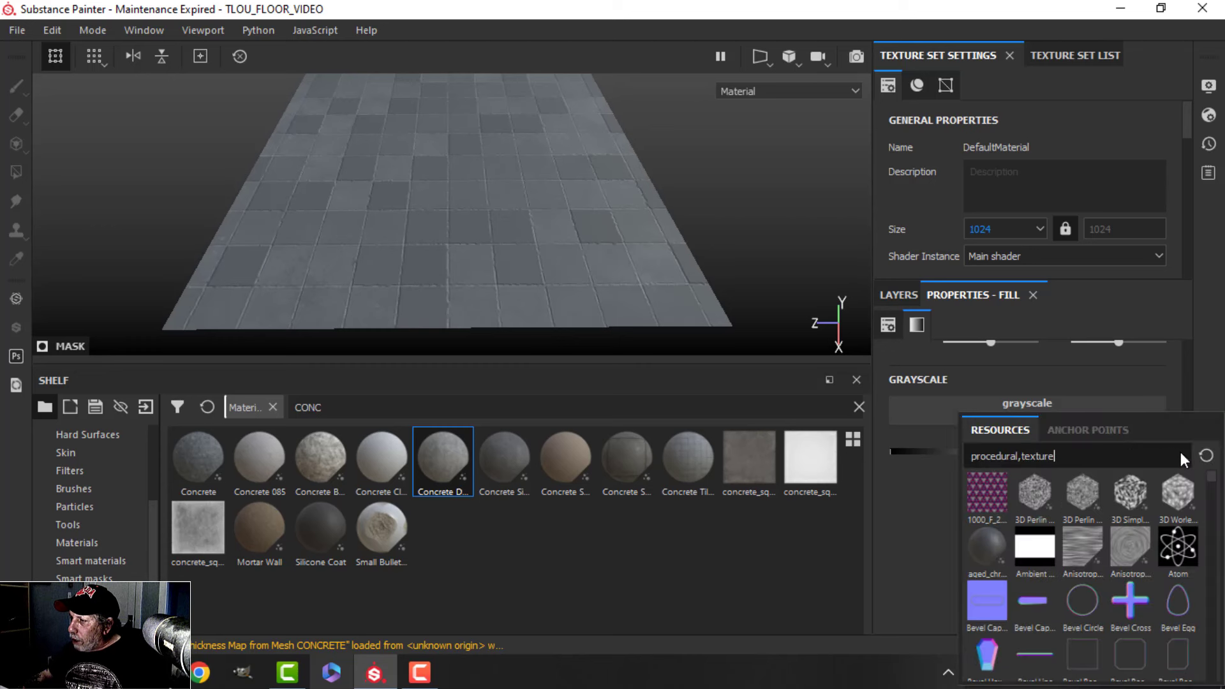
pyautogui.click(1108, 450)
pyautogui.write('GRUNG')
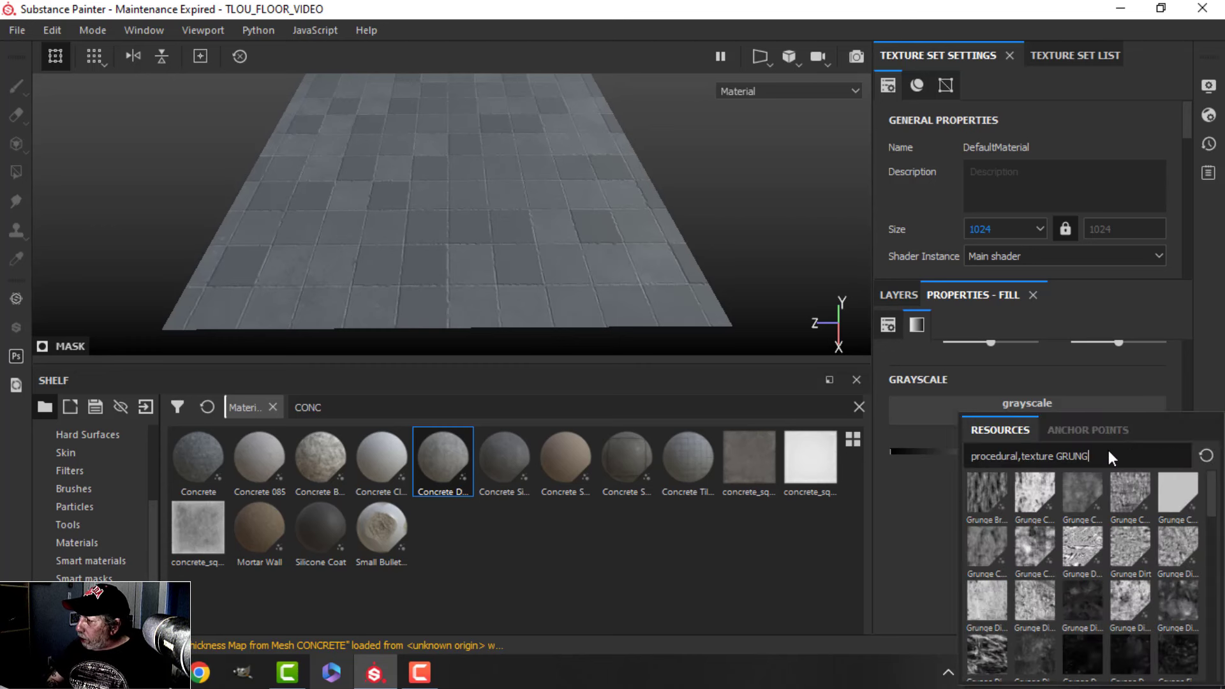
pyautogui.write('E PLASTER')
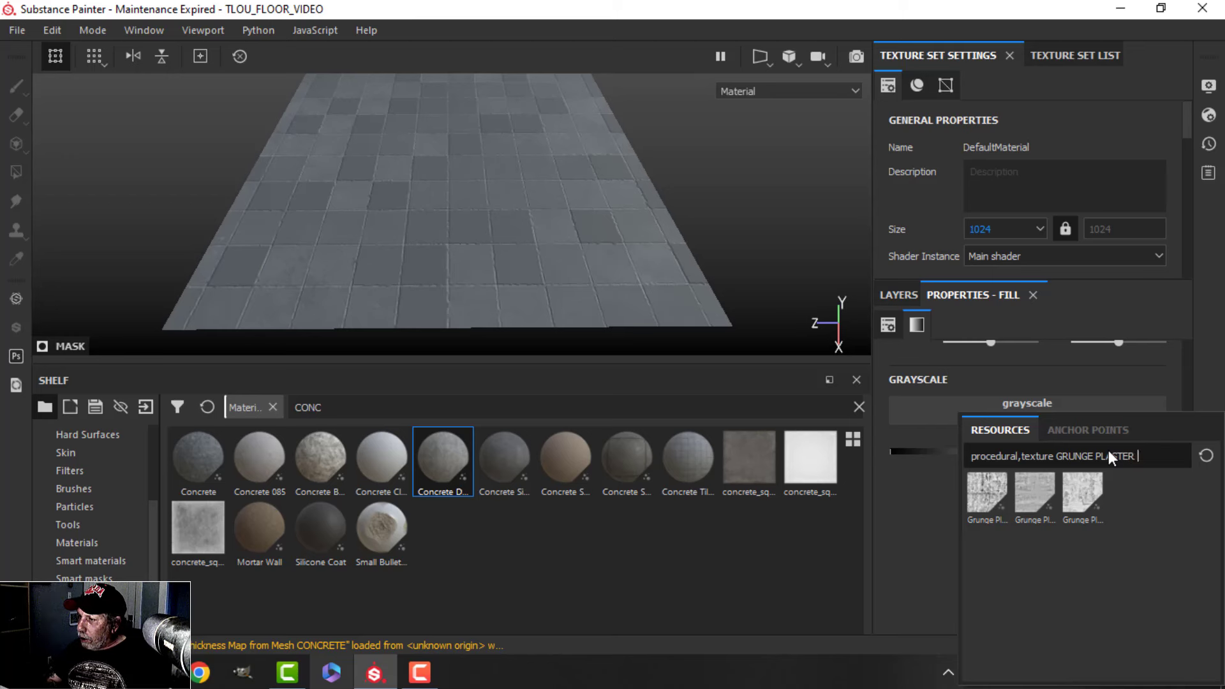
pyautogui.moveTo(1077, 504)
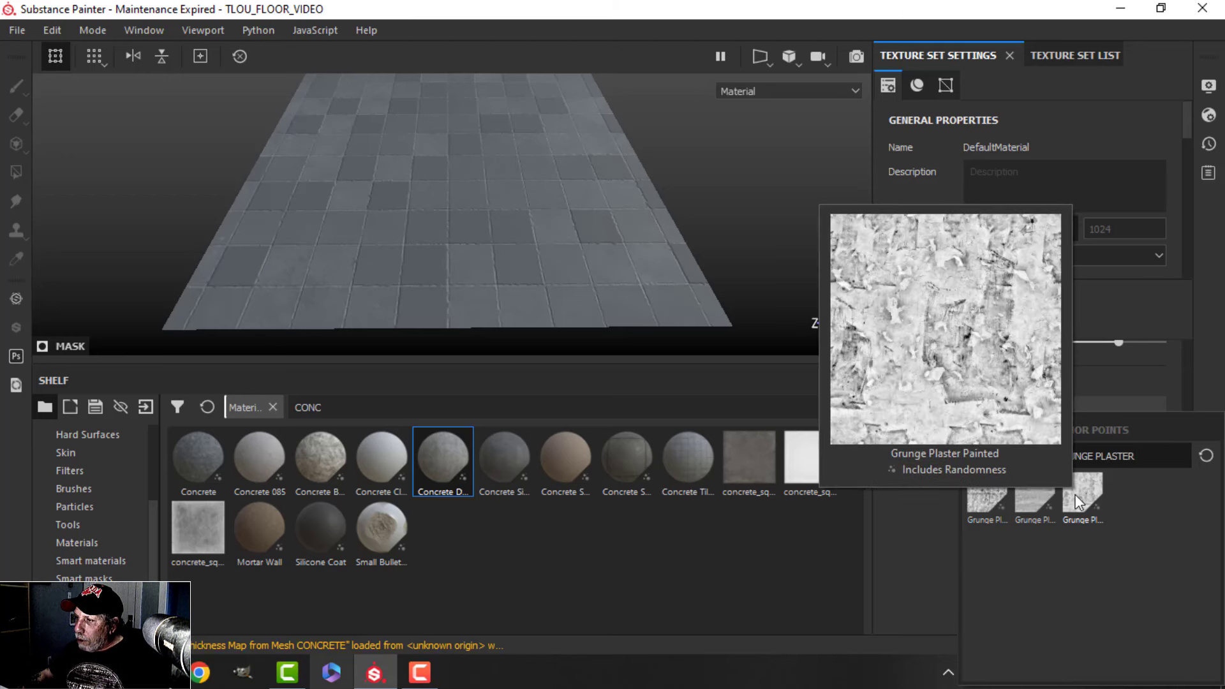
pyautogui.click(1075, 496)
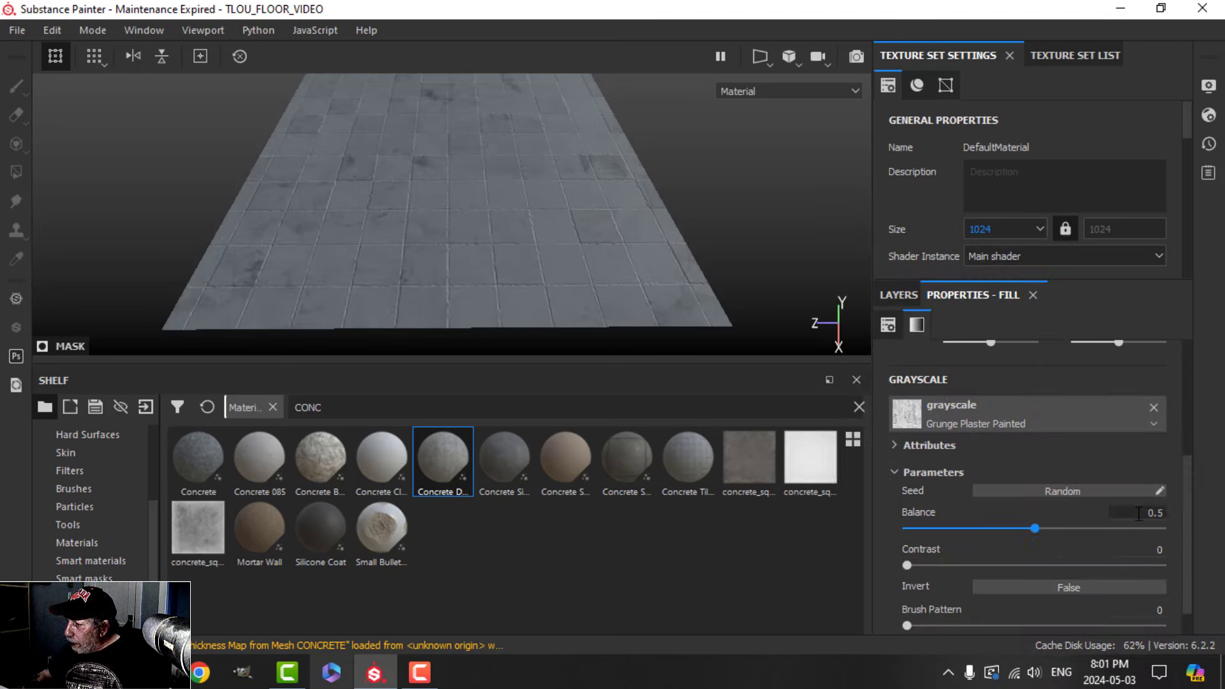
# - Set the Grunge Plaster Painted balance to 0.09 and its contrast to 0.29 in the DIRT1 mask
pyautogui.press('BackSpace')
pyautogui.write('09')
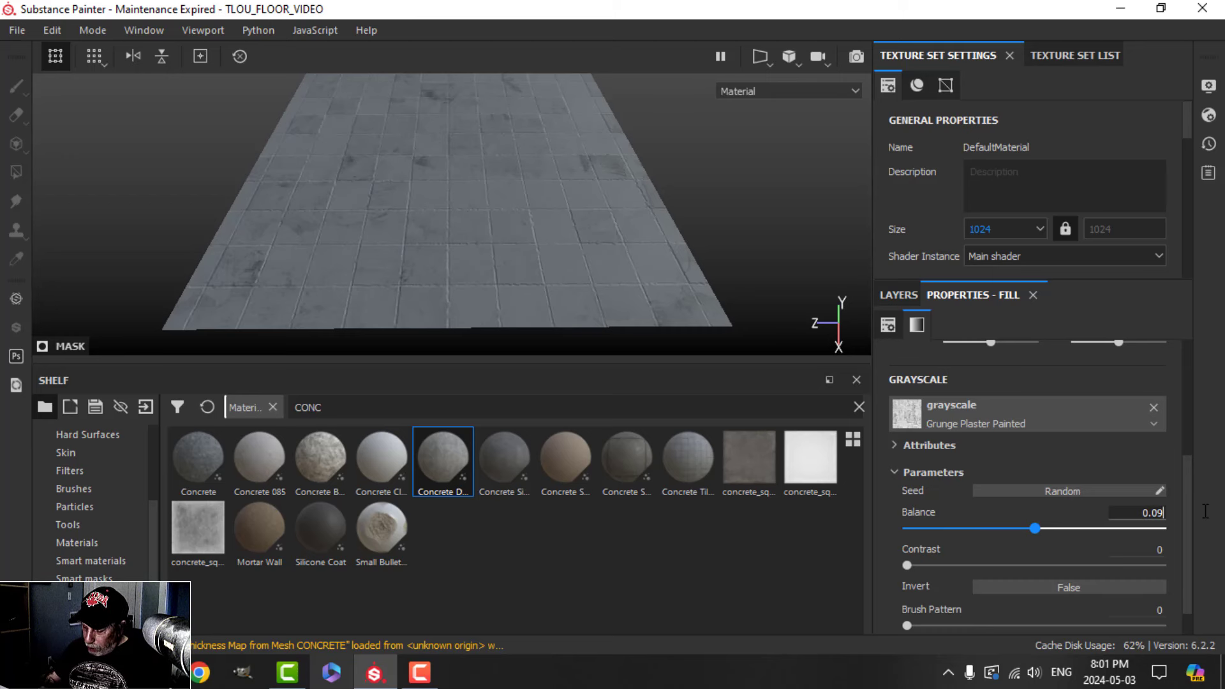
pyautogui.press('Return')
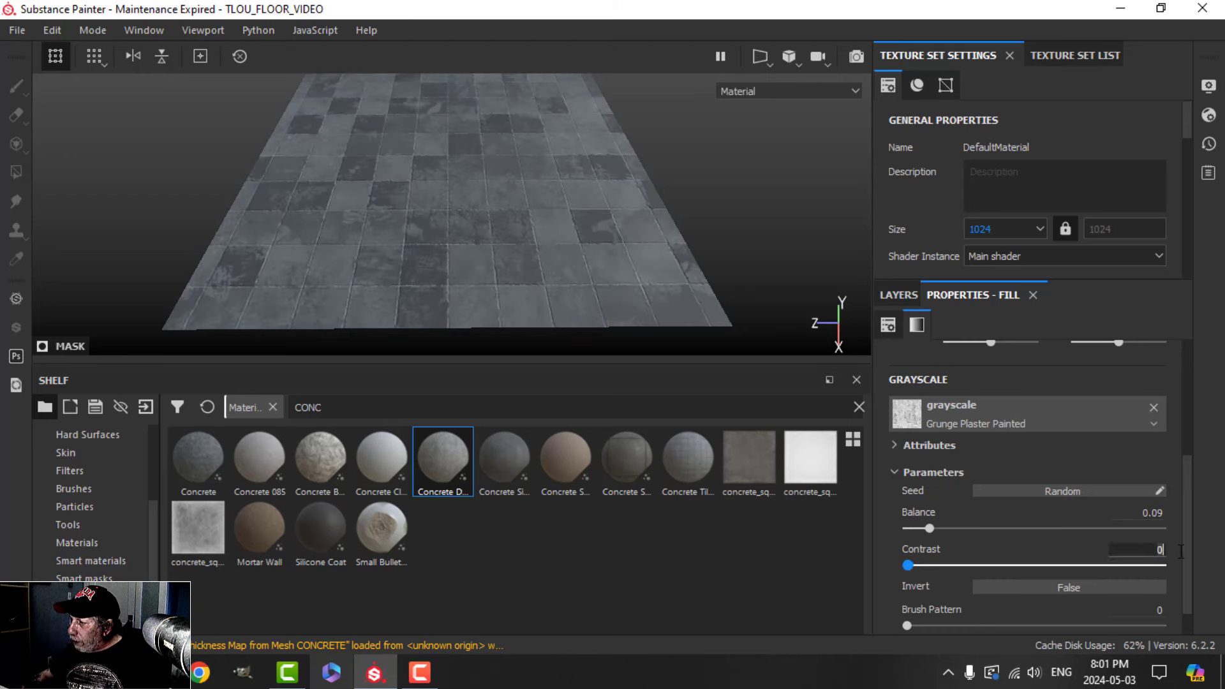
pyautogui.write('.29')
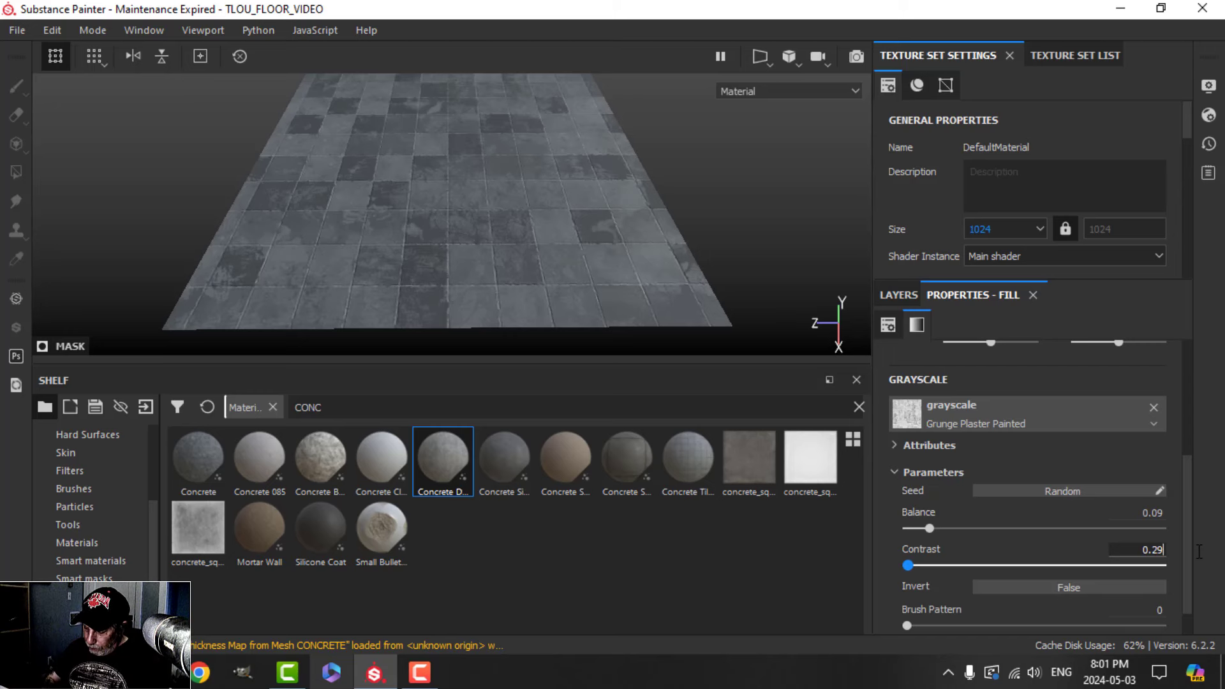
pyautogui.press('Return')
pyautogui.scroll(3, 587, 323)
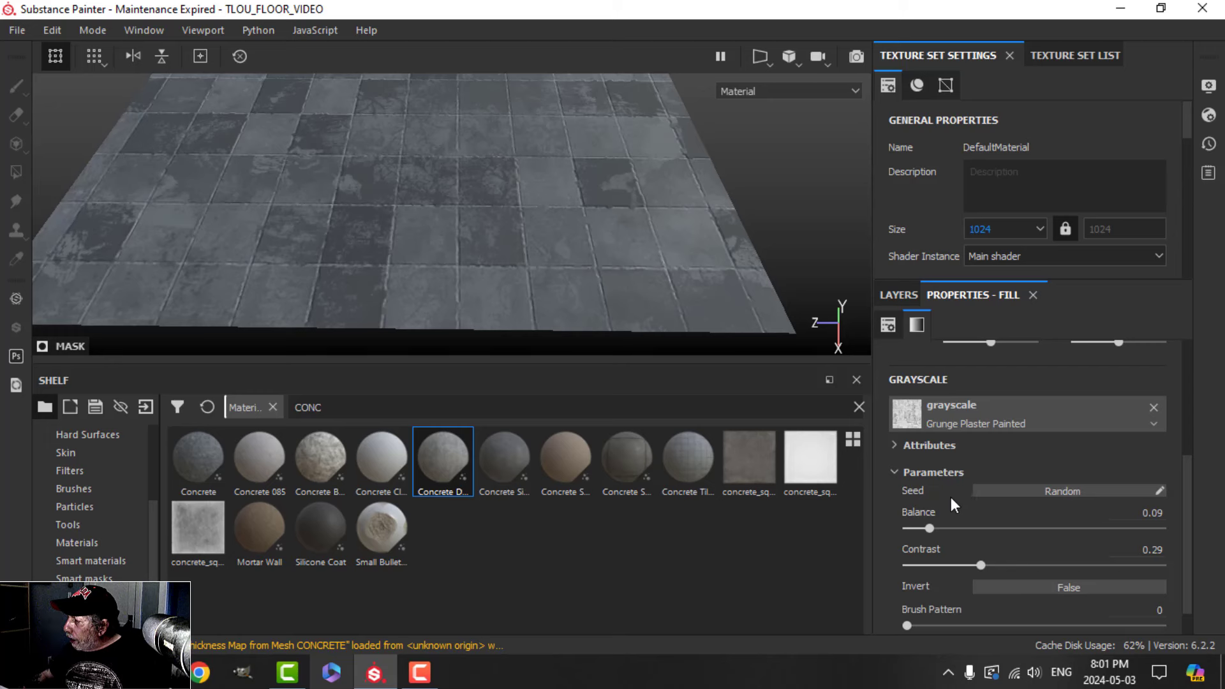
pyautogui.scroll(3, 951, 498)
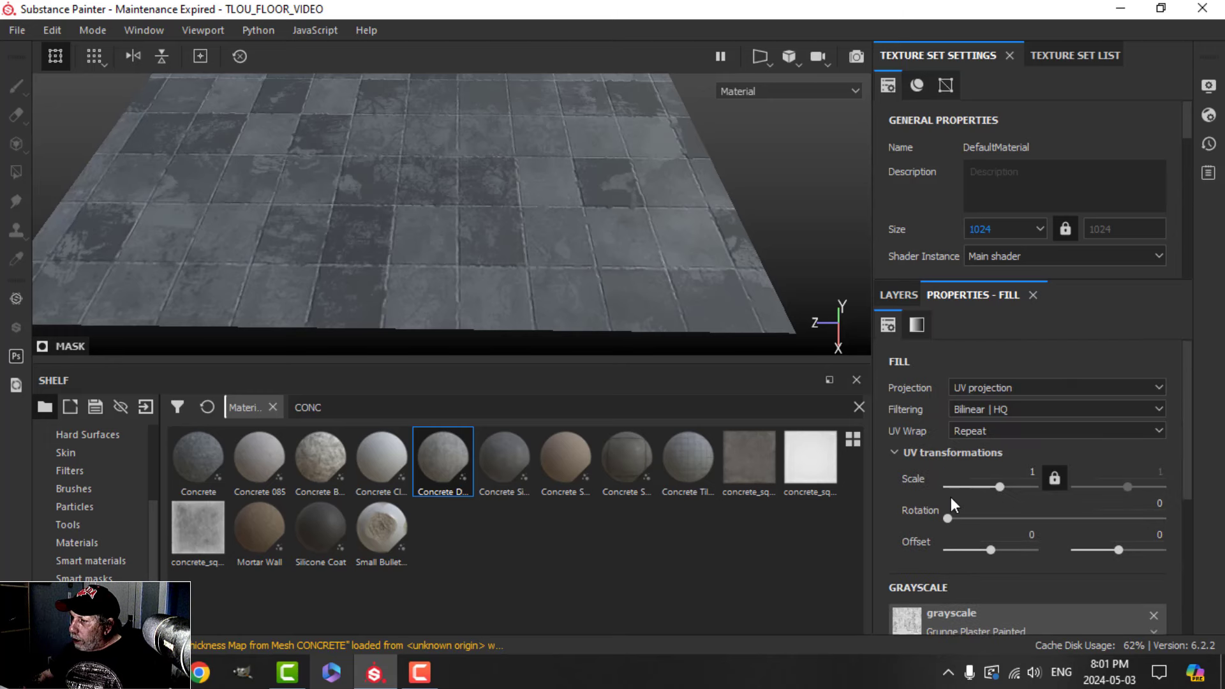
# - Change the DIRT1 layer's base color blend mode to Overlay and inspect the floor
pyautogui.click(899, 295)
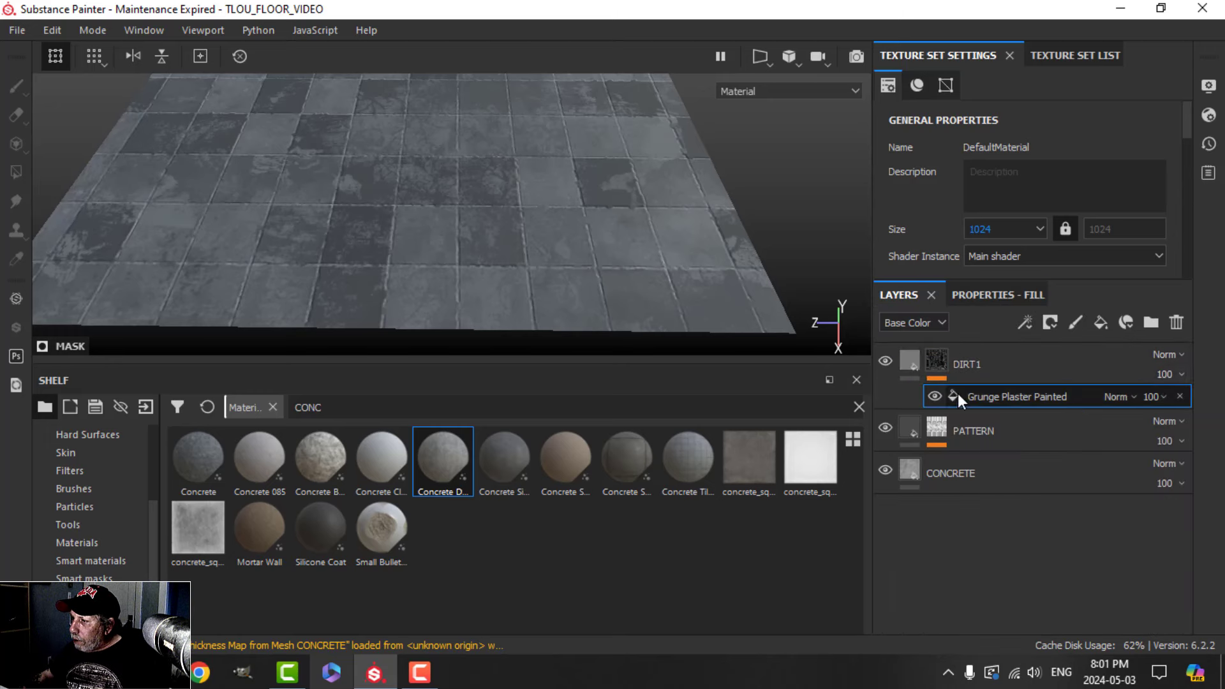
pyautogui.click(916, 362)
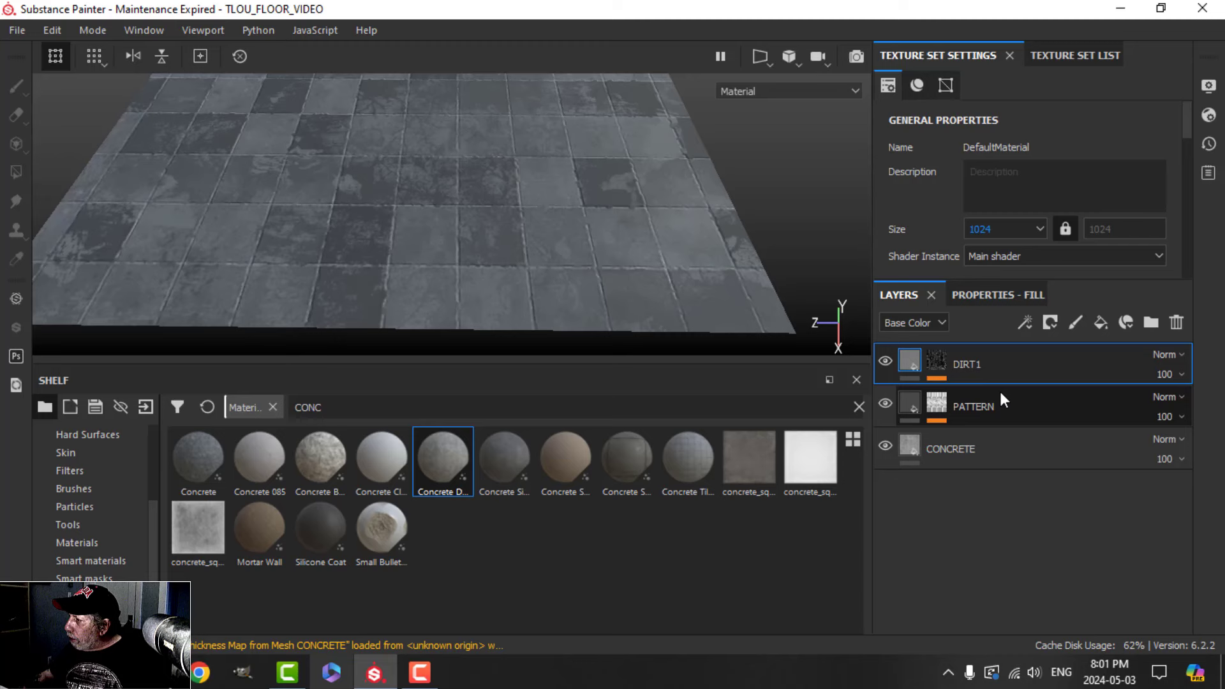
pyautogui.click(1168, 354)
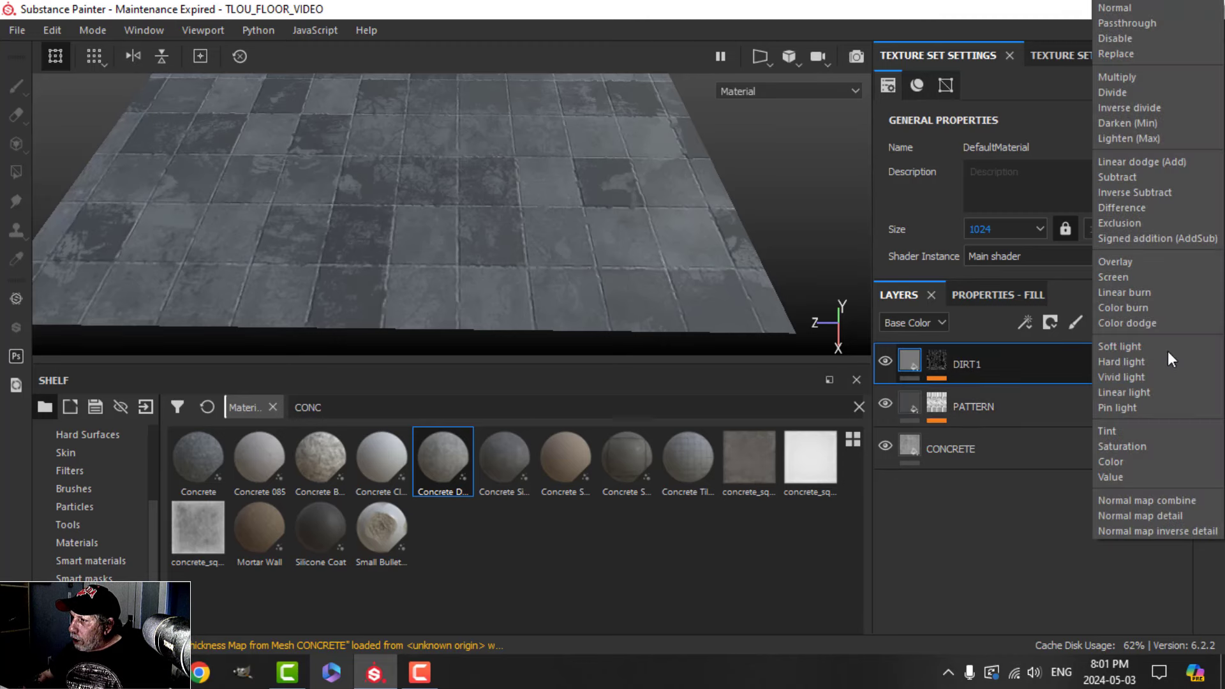
pyautogui.click(1115, 262)
pyautogui.keyDown('alt'); pyautogui.moveTo(553, 253); pyautogui.dragTo(580, 254); pyautogui.keyUp('alt')
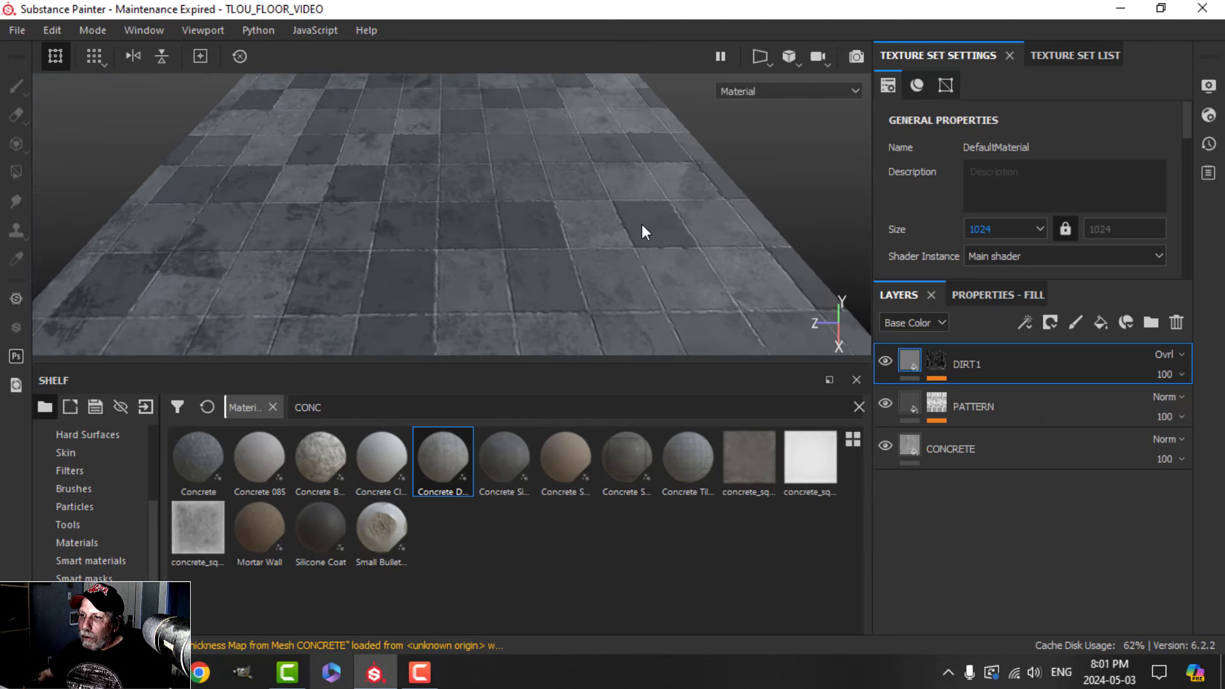
pyautogui.keyDown('alt'); pyautogui.moveTo(641, 228); pyautogui.dragTo(590, 251, button='right'); pyautogui.keyUp('alt')
pyautogui.keyDown('alt'); pyautogui.moveTo(589, 251); pyautogui.dragTo(601, 281); pyautogui.keyUp('alt')
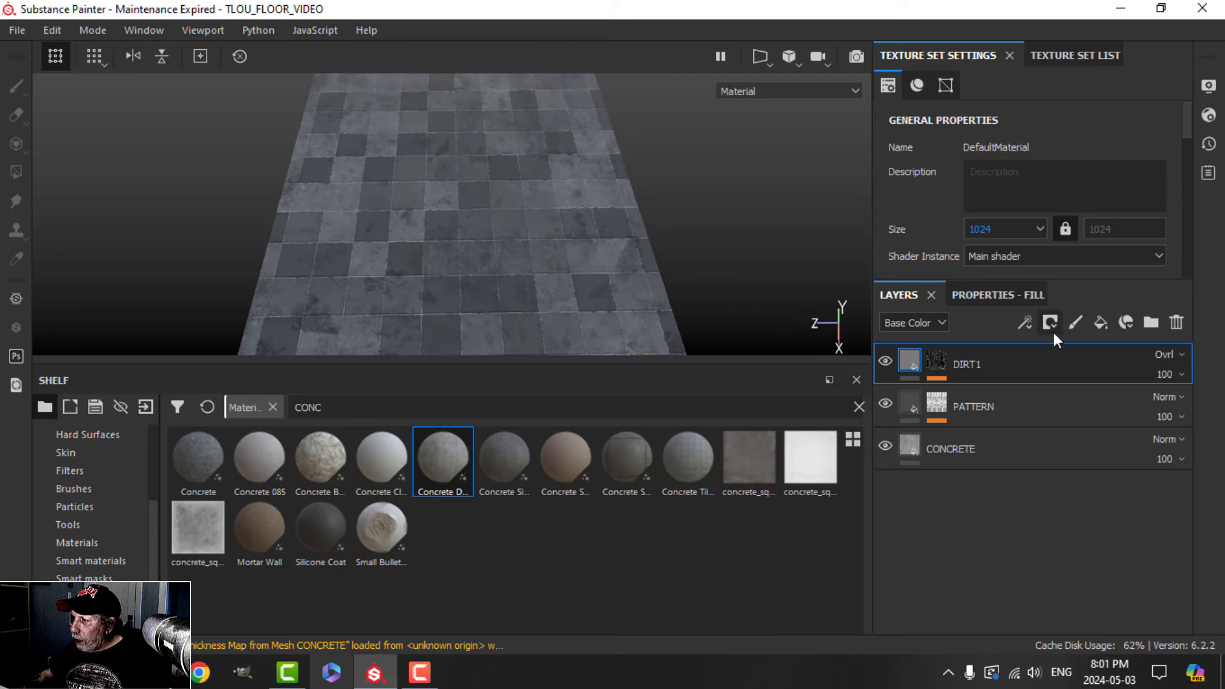
# - Add a fill layer above DIRT1 and name it DIRT2
pyautogui.click(1100, 322)
pyautogui.doubleClick(947, 362)
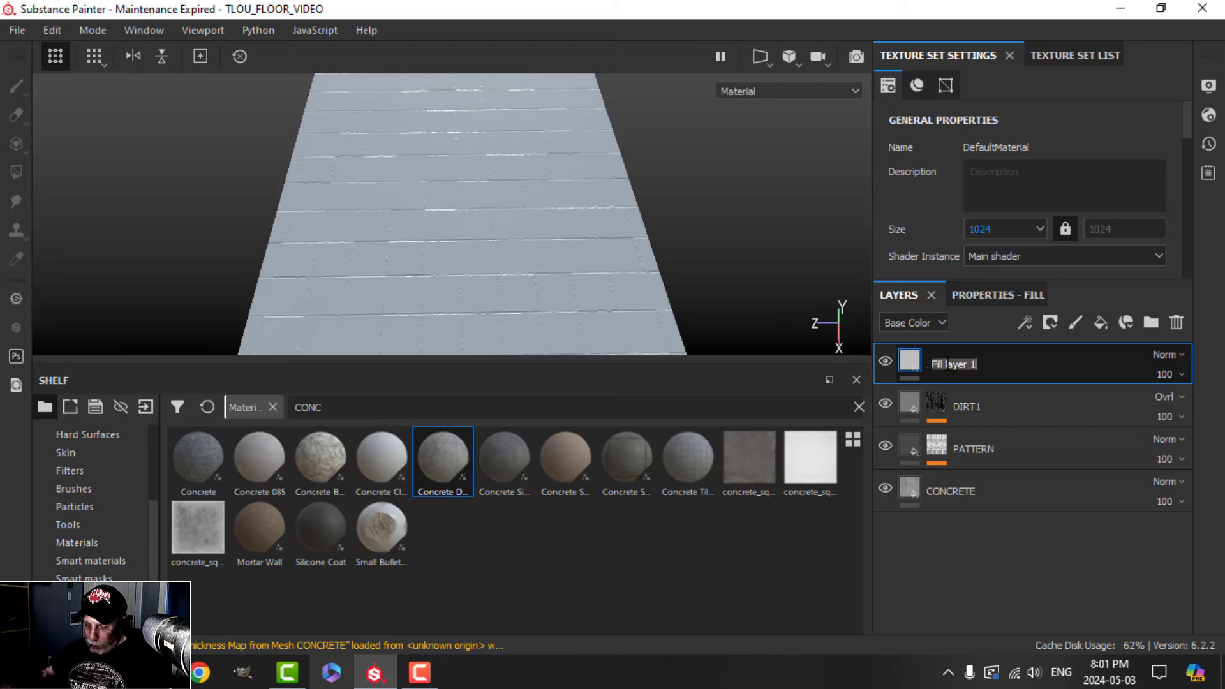
pyautogui.write('DIRT2')
pyautogui.press('Return')
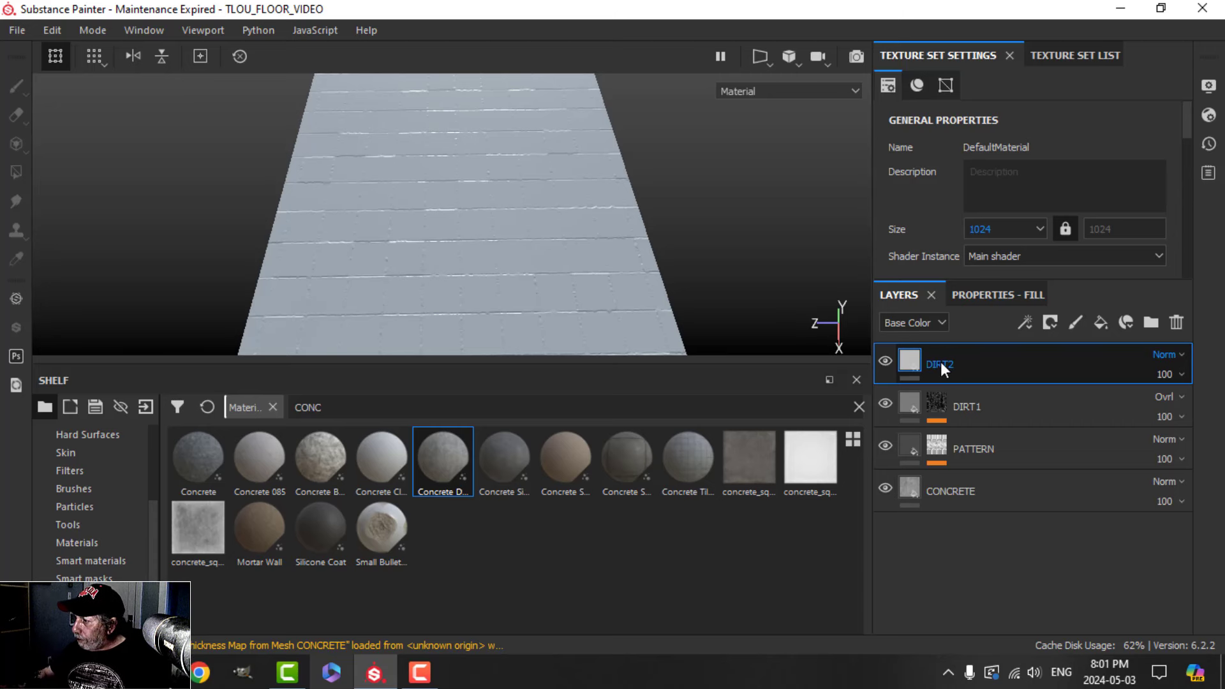
# - Limit the DIRT2 fill's material channels to color and roughness, and set its roughness to 1
pyautogui.click(966, 297)
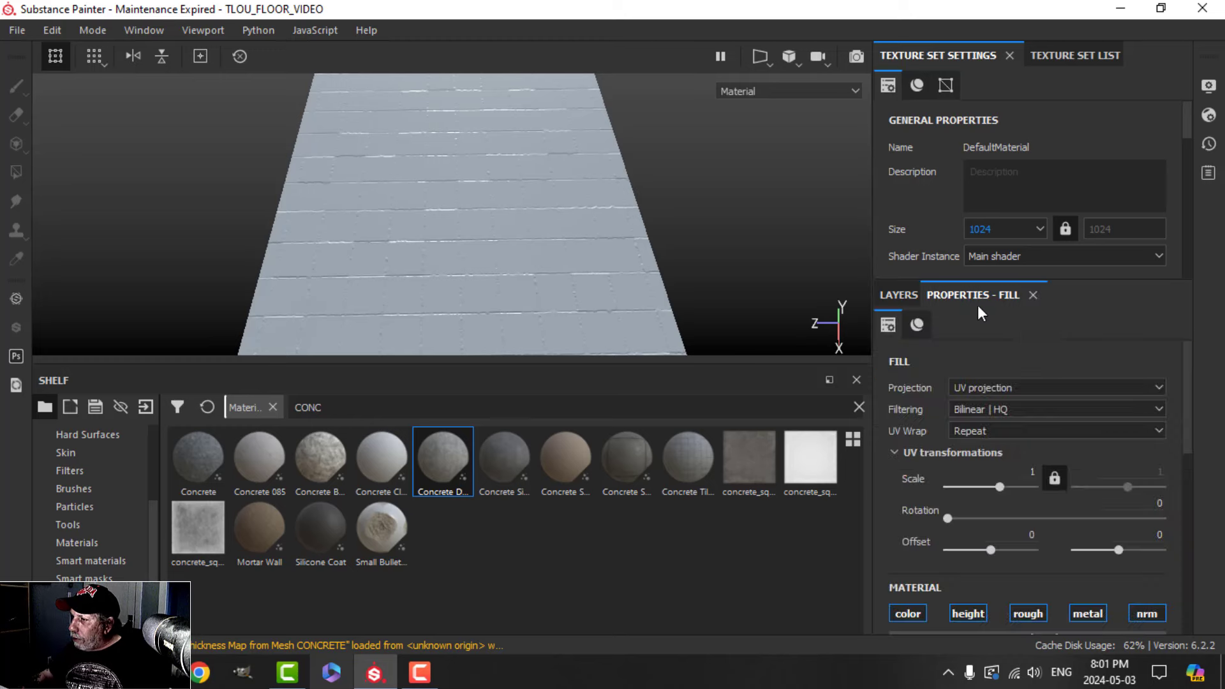
pyautogui.scroll(-2, 1008, 557)
pyautogui.click(1024, 559)
pyautogui.scroll(-3, 1044, 556)
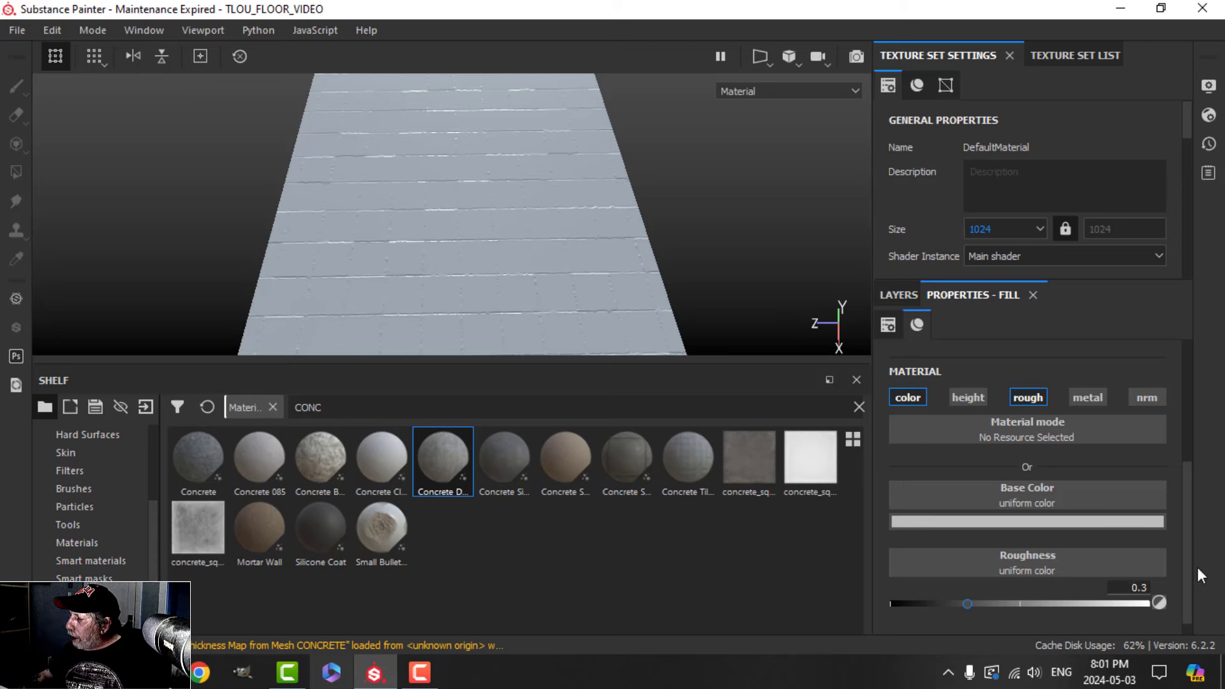
pyautogui.write('10')
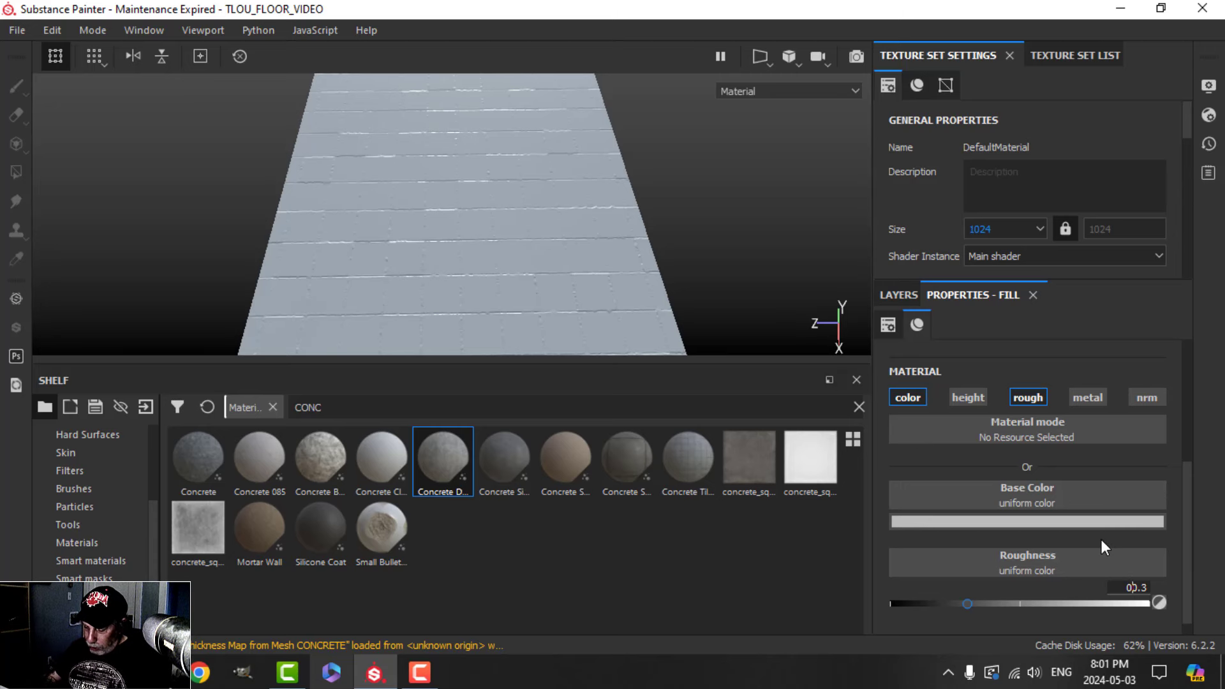
pyautogui.press('Return')
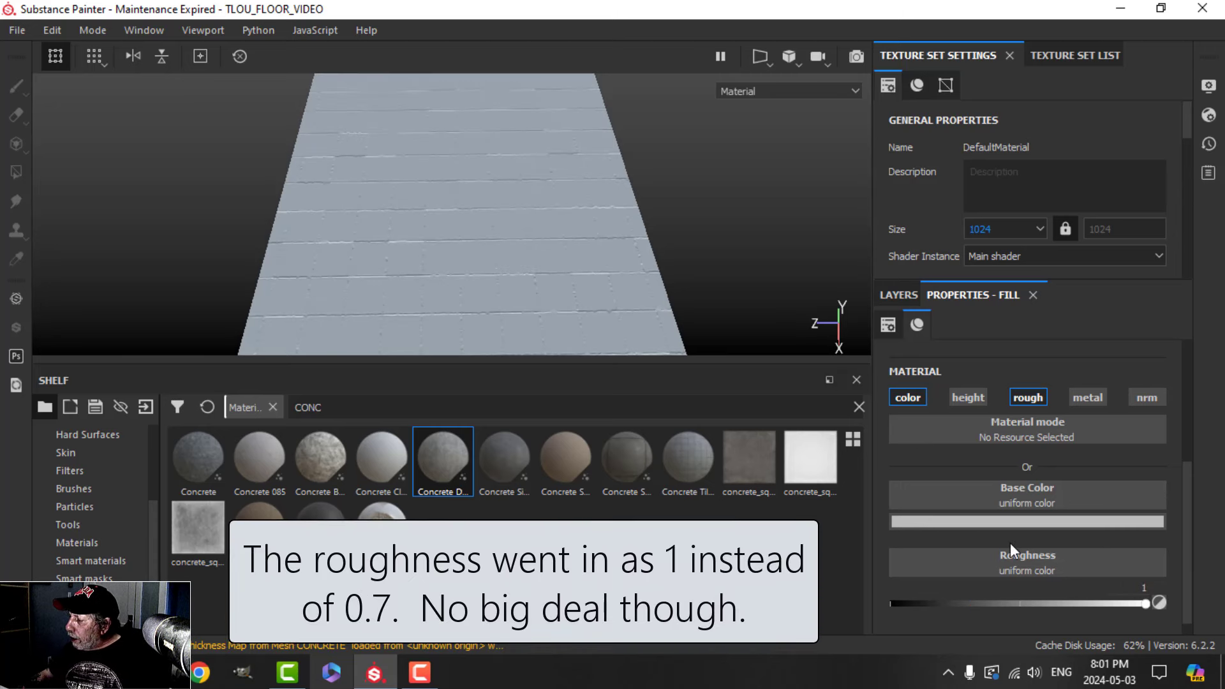
# - Change the DIRT2 layer's base color to a muted olive yellow-brown
pyautogui.click(1016, 520)
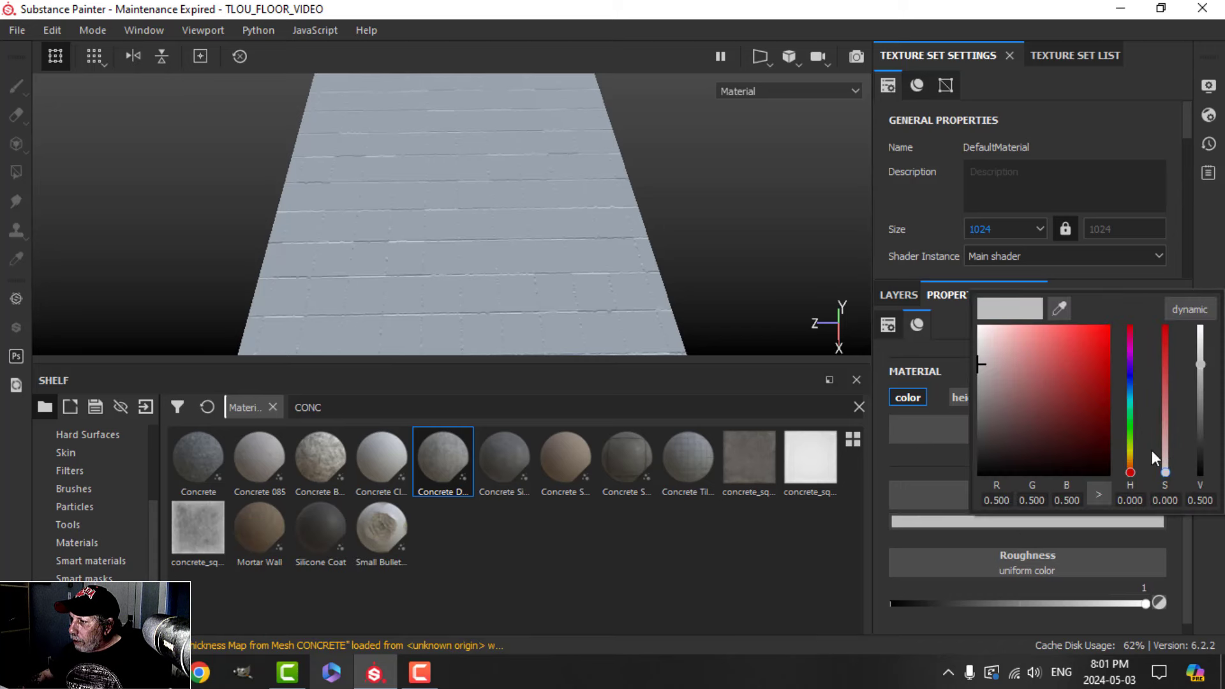
pyautogui.moveTo(1133, 474); pyautogui.dragTo(1138, 457)
pyautogui.moveTo(1050, 401); pyautogui.dragTo(1027, 400)
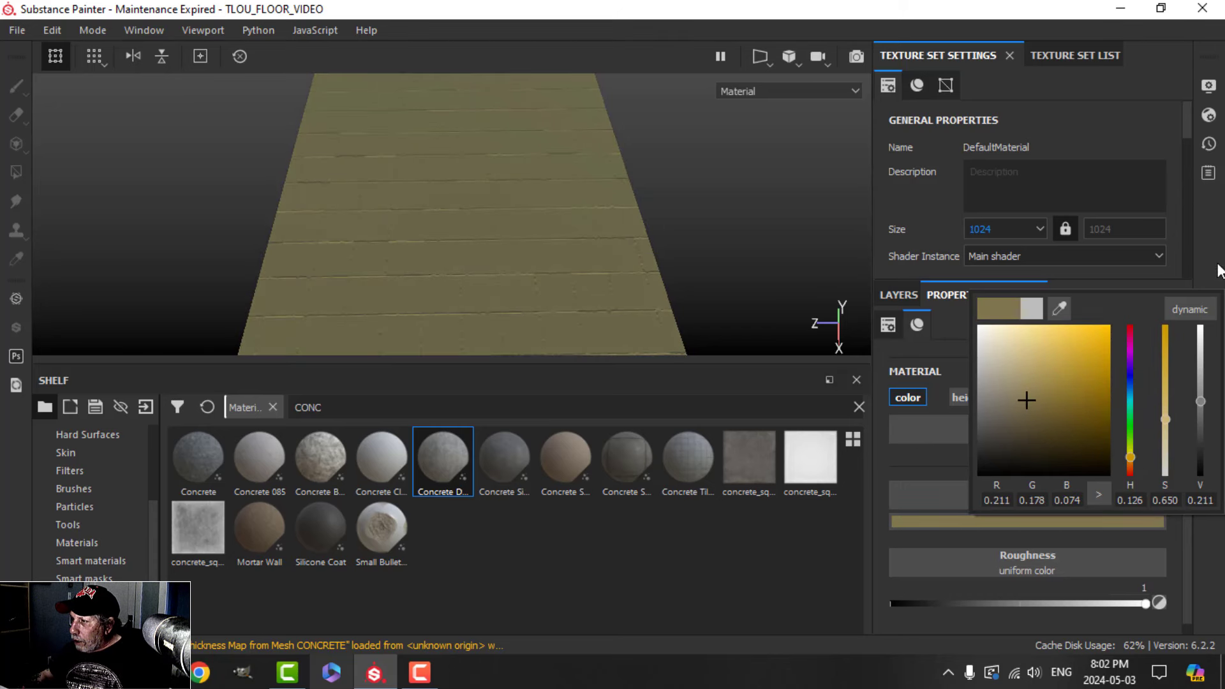
# - Add a black mask to the DIRT2 layer and add a fill effect to that mask
pyautogui.click(897, 295)
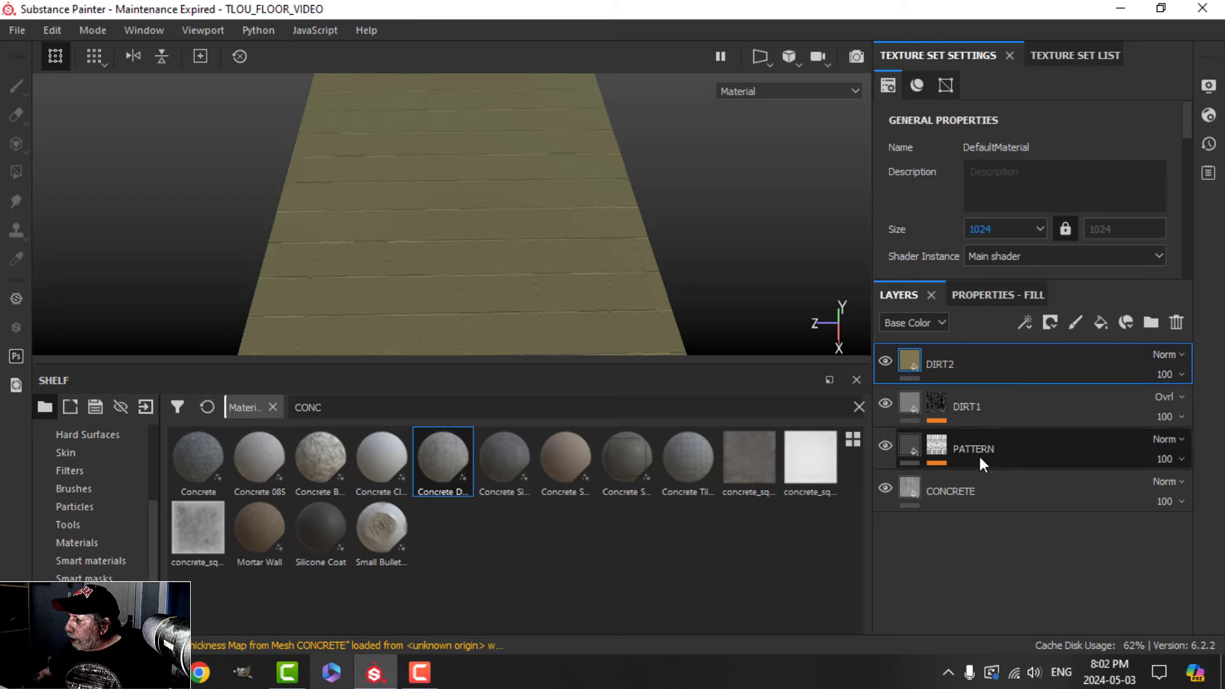
pyautogui.click(1050, 322)
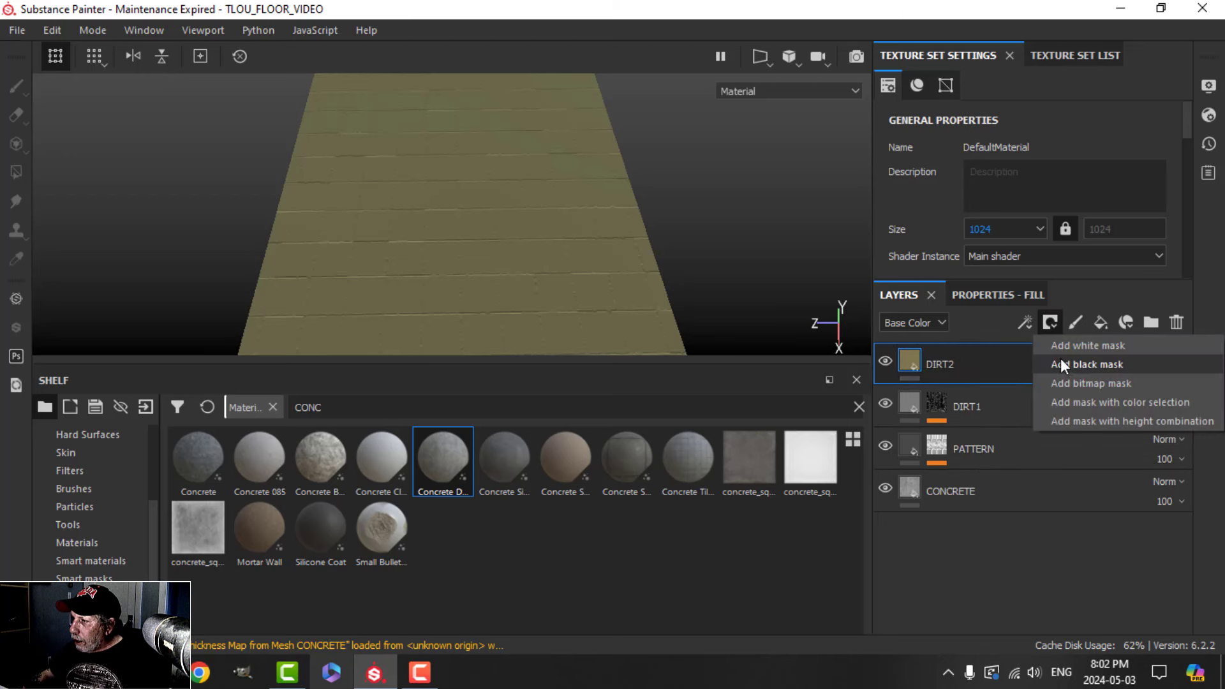
pyautogui.click(1061, 364)
pyautogui.click(1026, 324)
pyautogui.click(1054, 389)
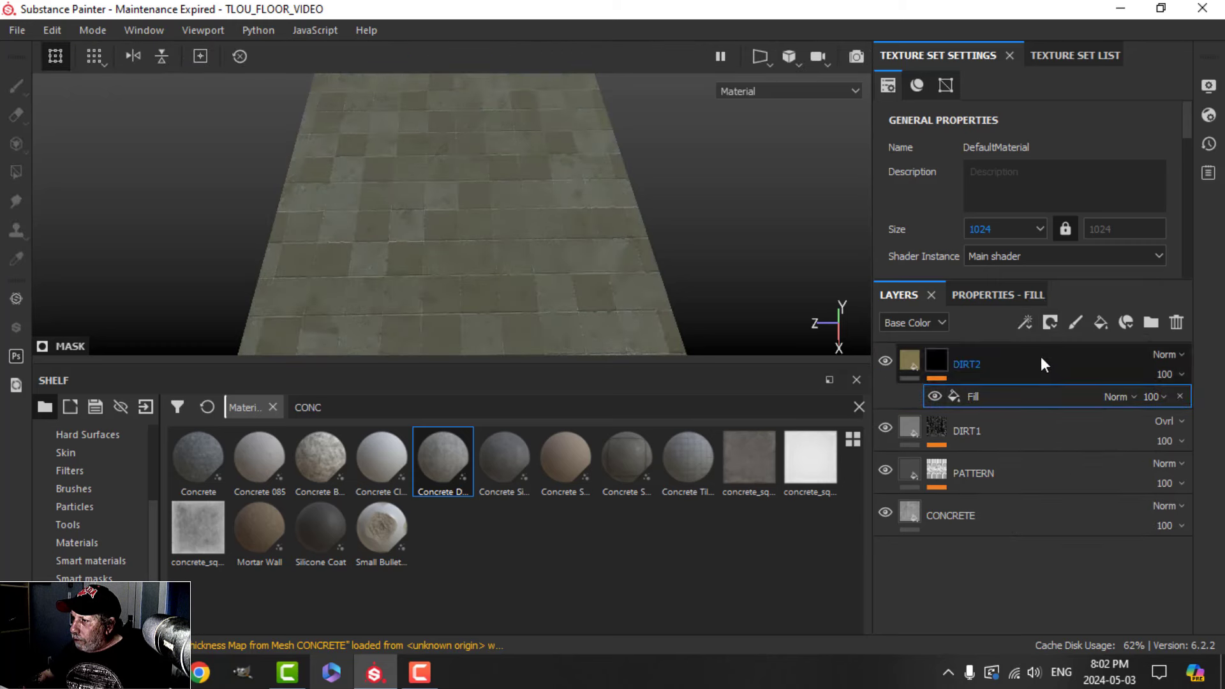
# - Assign Grunge Plaster Painted to the grayscale of DIRT2's mask fill and set its UV scale to 2
pyautogui.click(999, 294)
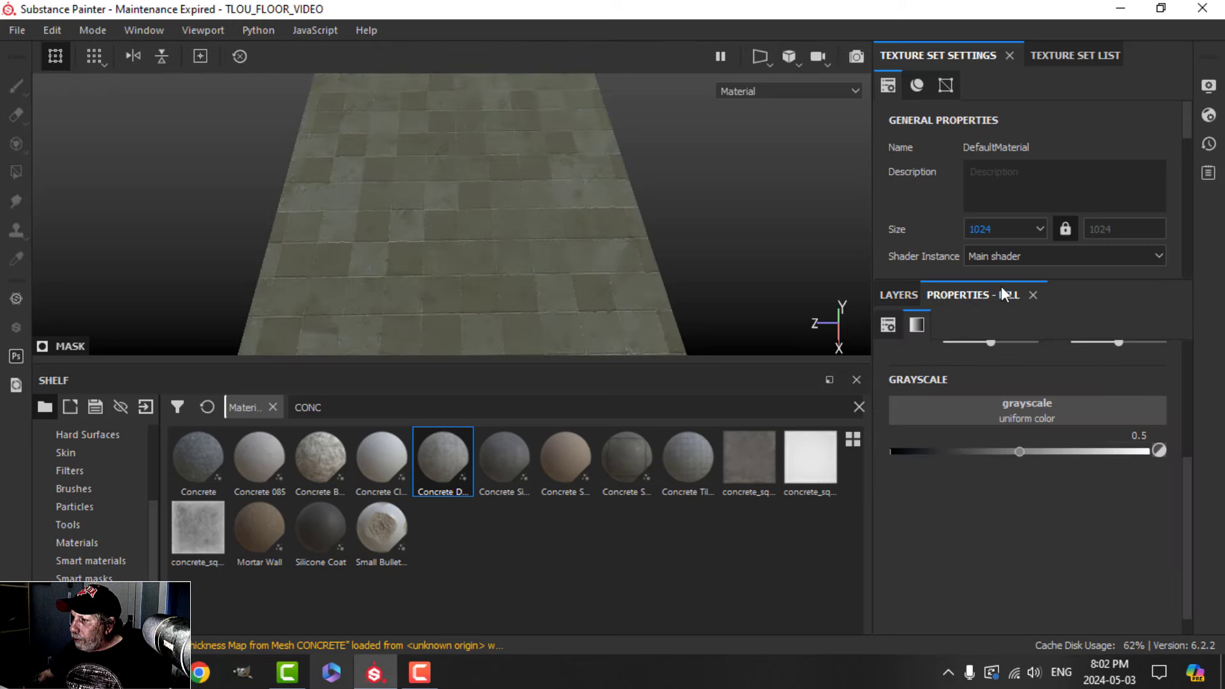
pyautogui.click(1027, 399)
pyautogui.click(1078, 480)
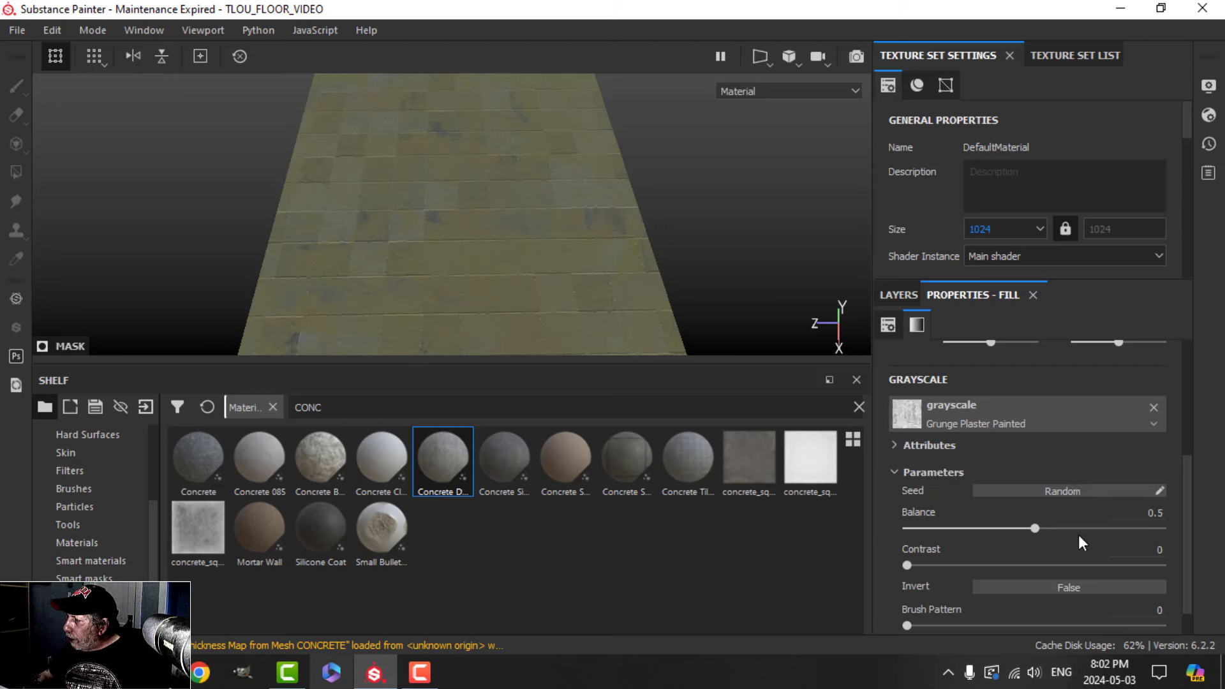
pyautogui.scroll(3, 1070, 530)
pyautogui.click(1017, 473)
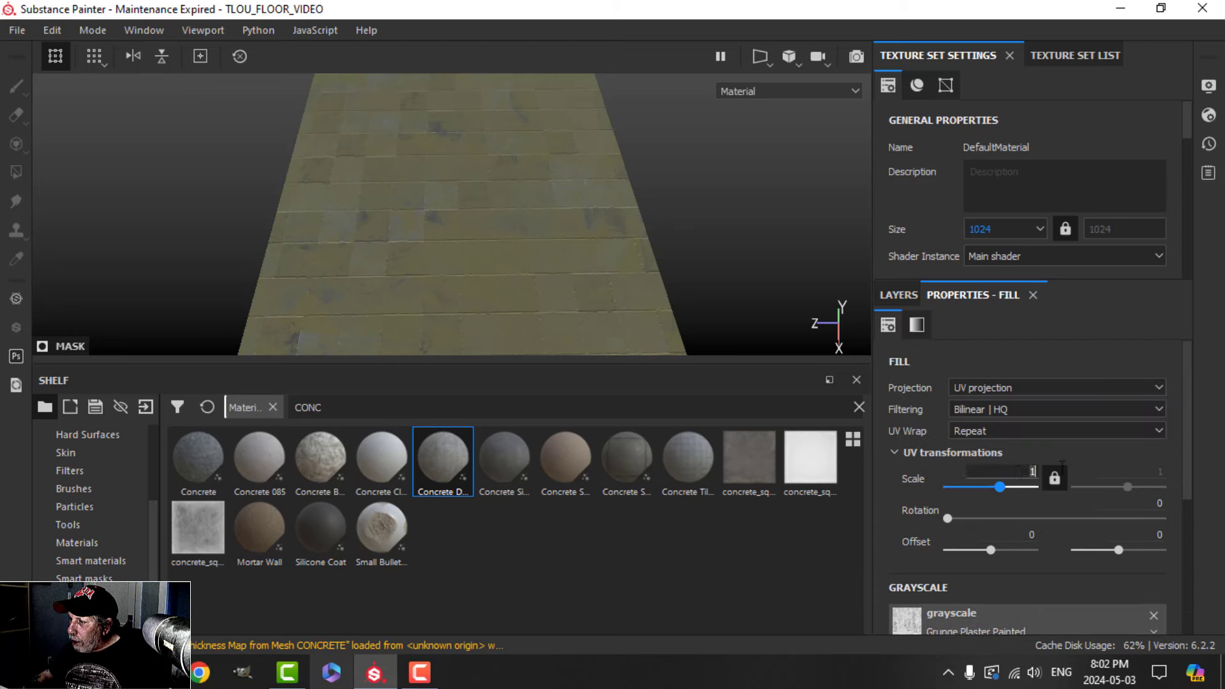
pyautogui.write('2')
pyautogui.press('Return')
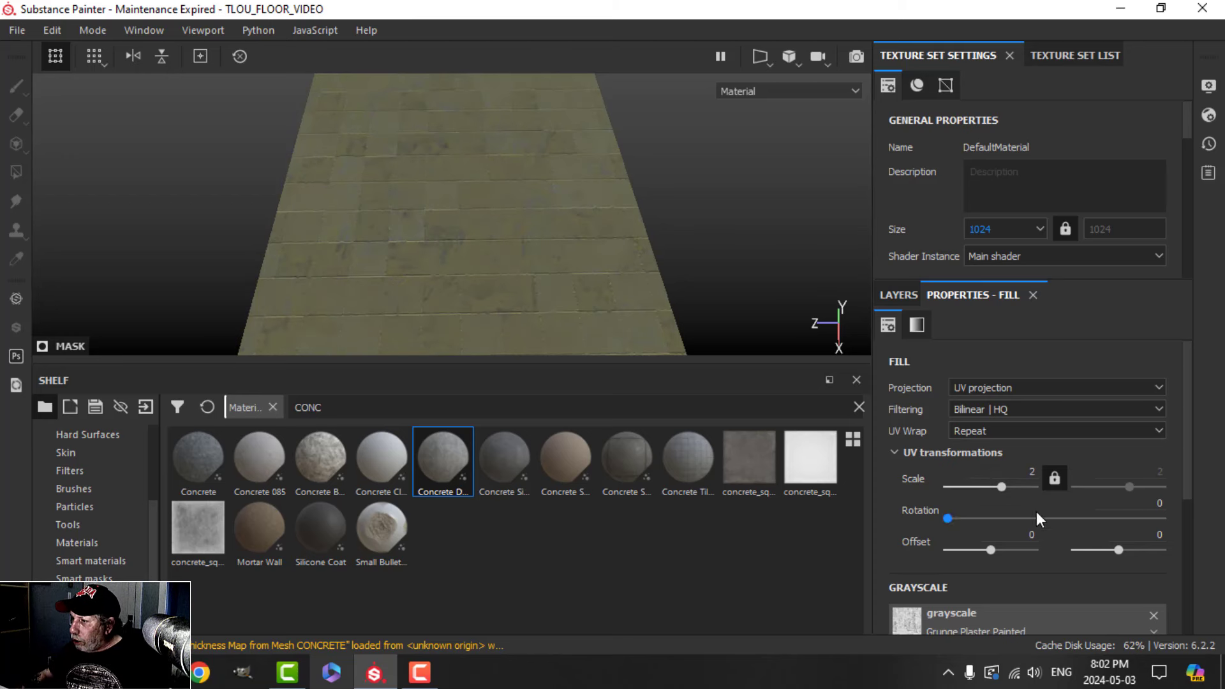
# - Set the balance of the Grunge Plaster Painted texture in DIRT2's mask to 0.18
pyautogui.scroll(-3, 1098, 520)
pyautogui.scroll(-1, 1103, 518)
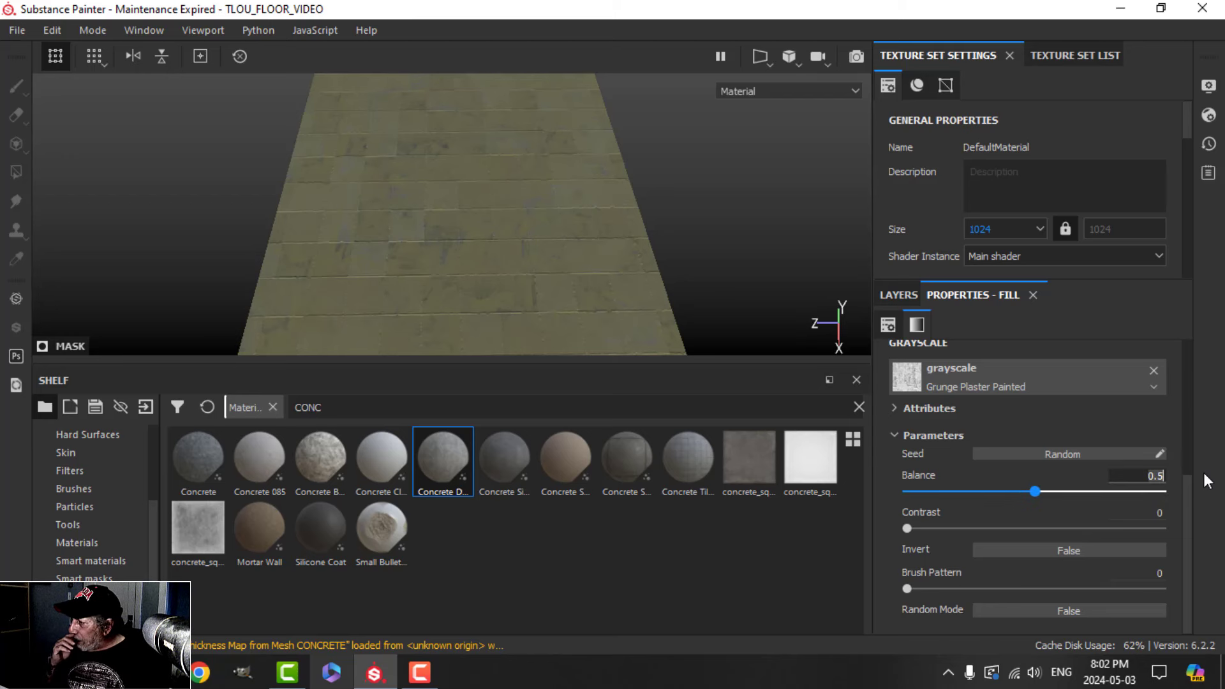
pyautogui.press('BackSpace')
pyautogui.press('BackSpace')
pyautogui.press('BackSpace')
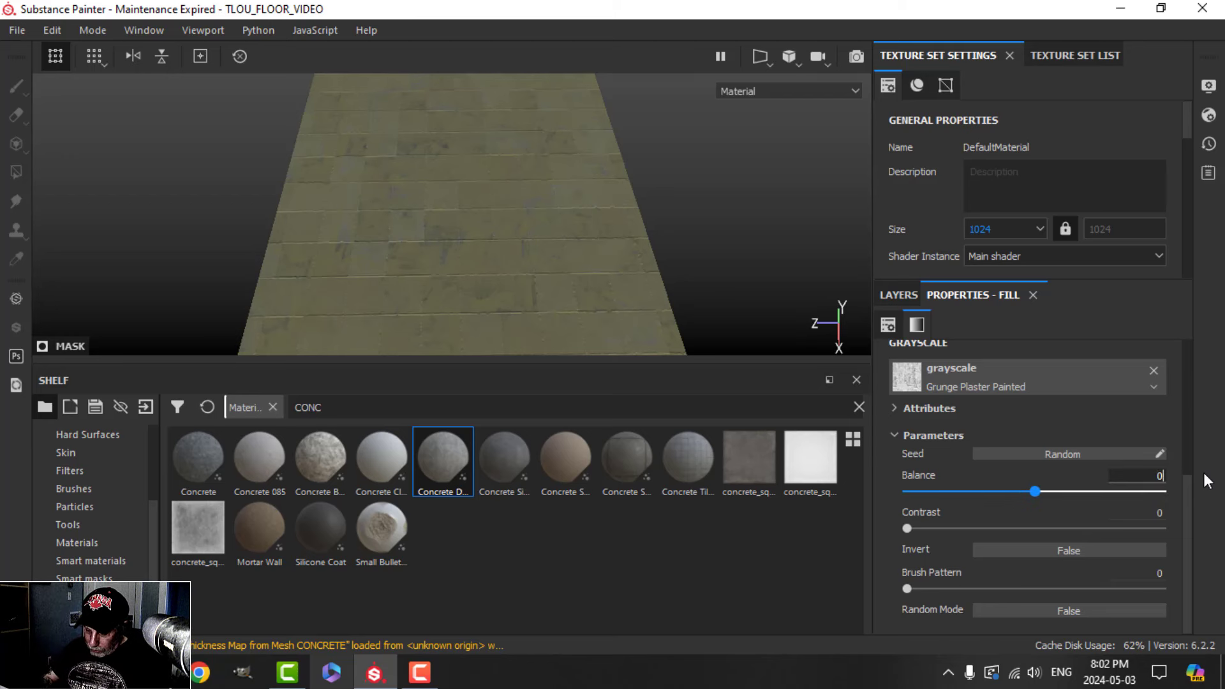
pyautogui.write('0.18')
pyautogui.press('Return')
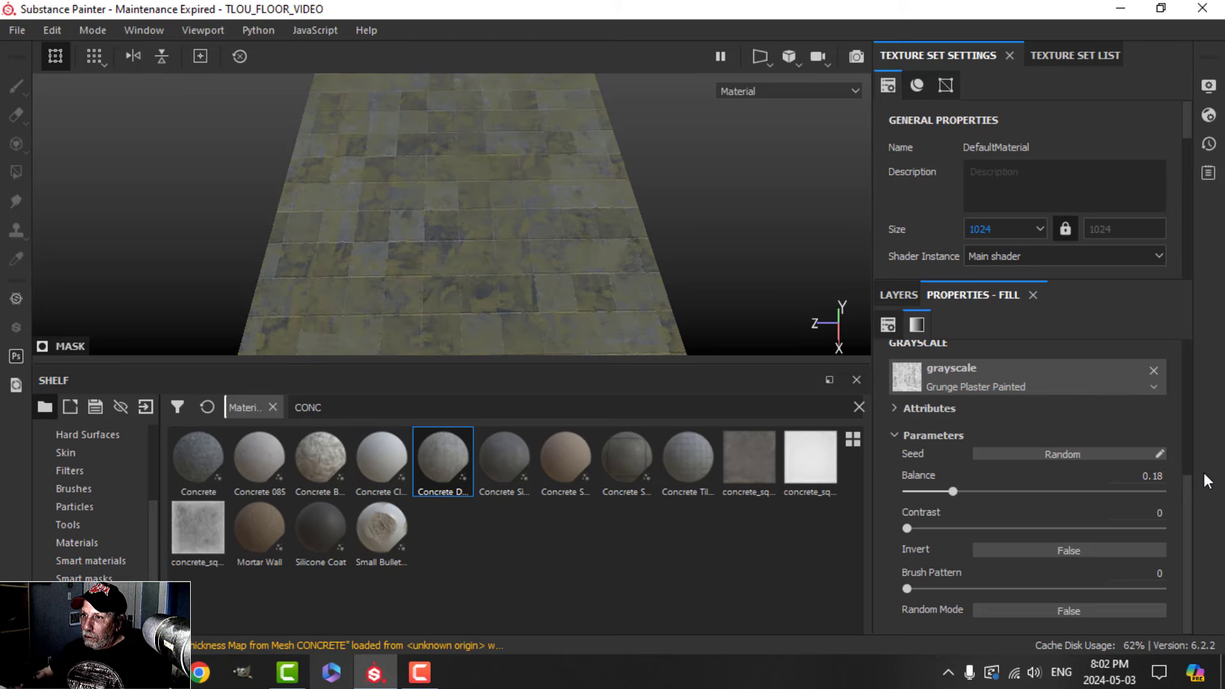
pyautogui.scroll(2, 539, 273)
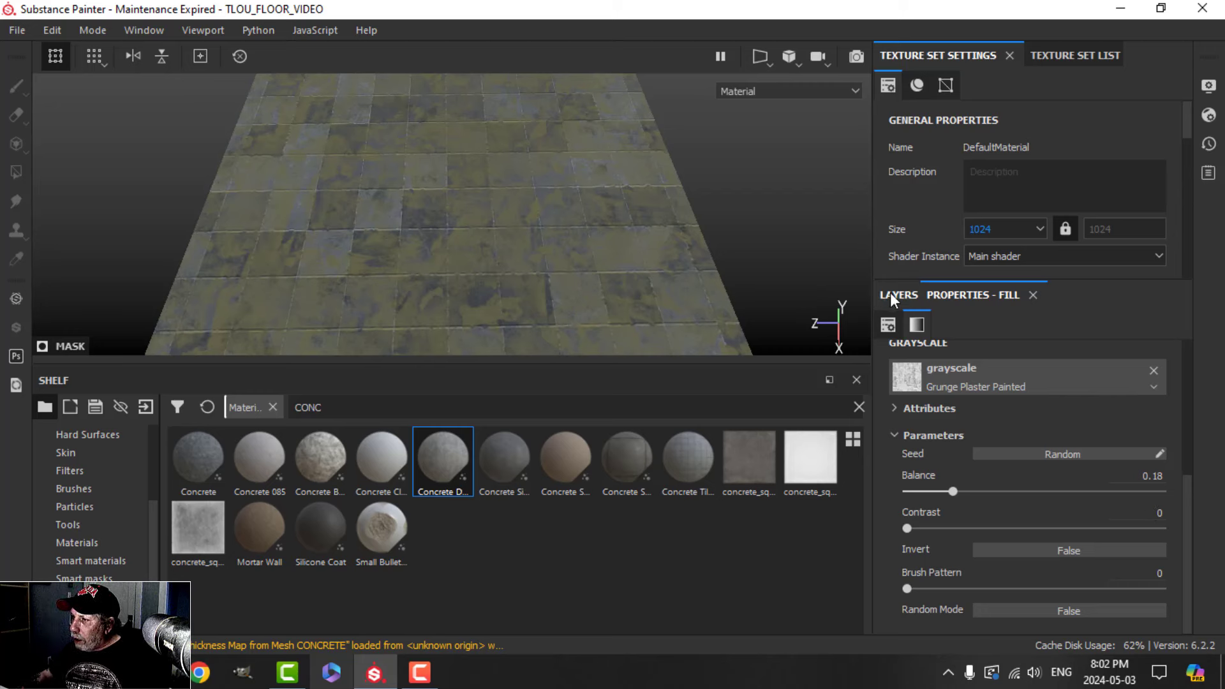
# - Add a paint effect above Grunge Plaster Painted in the DIRT2 layer's mask
pyautogui.click(908, 296)
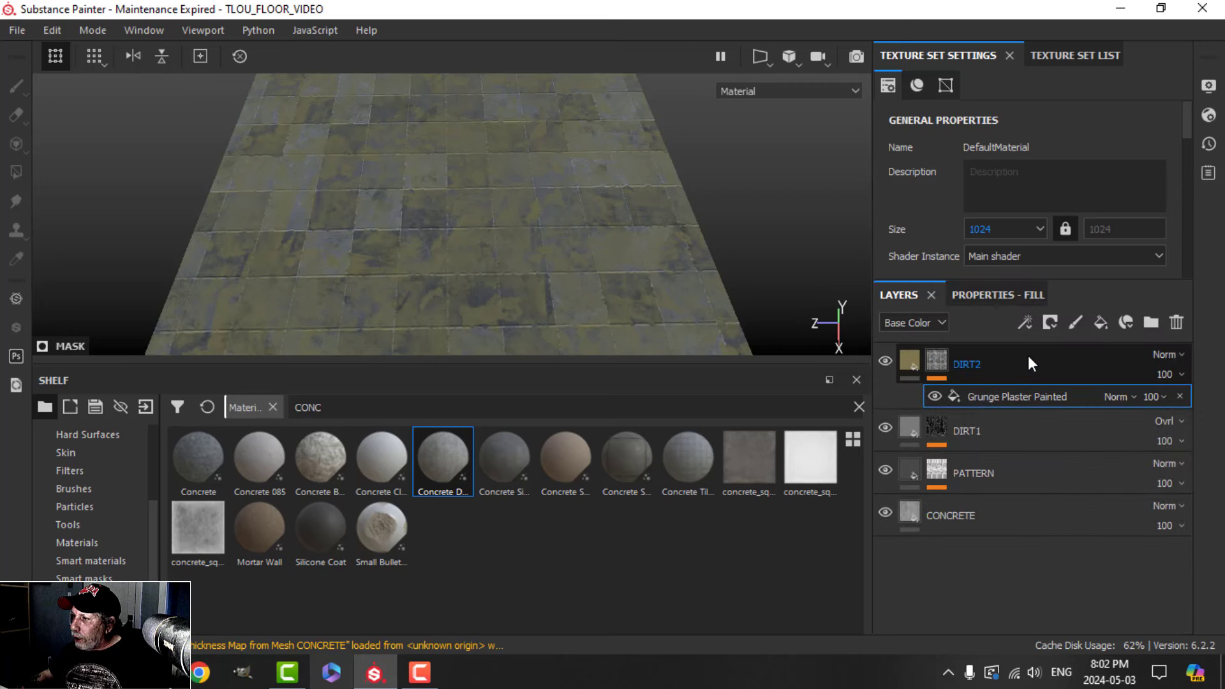
pyautogui.click(1031, 324)
pyautogui.click(1052, 373)
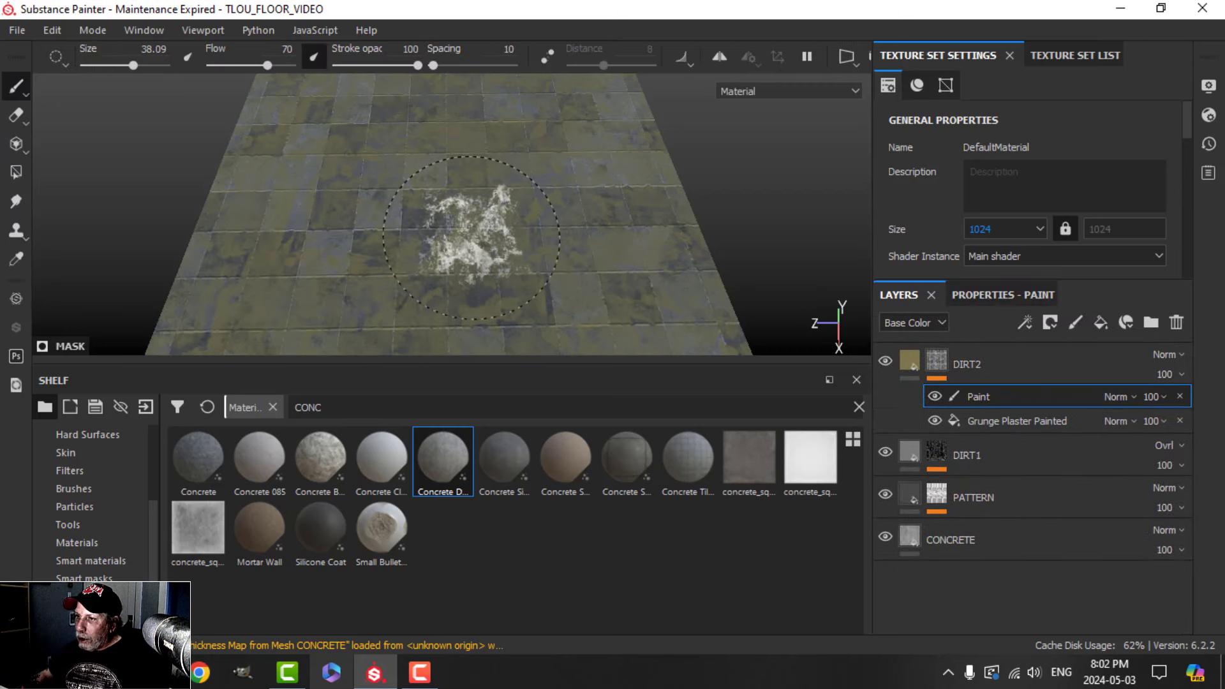
# - Find the Dirt 1 brush by searching the brushes for DIRT, and set its flow to 71 and size to about 35
pyautogui.click(87, 490)
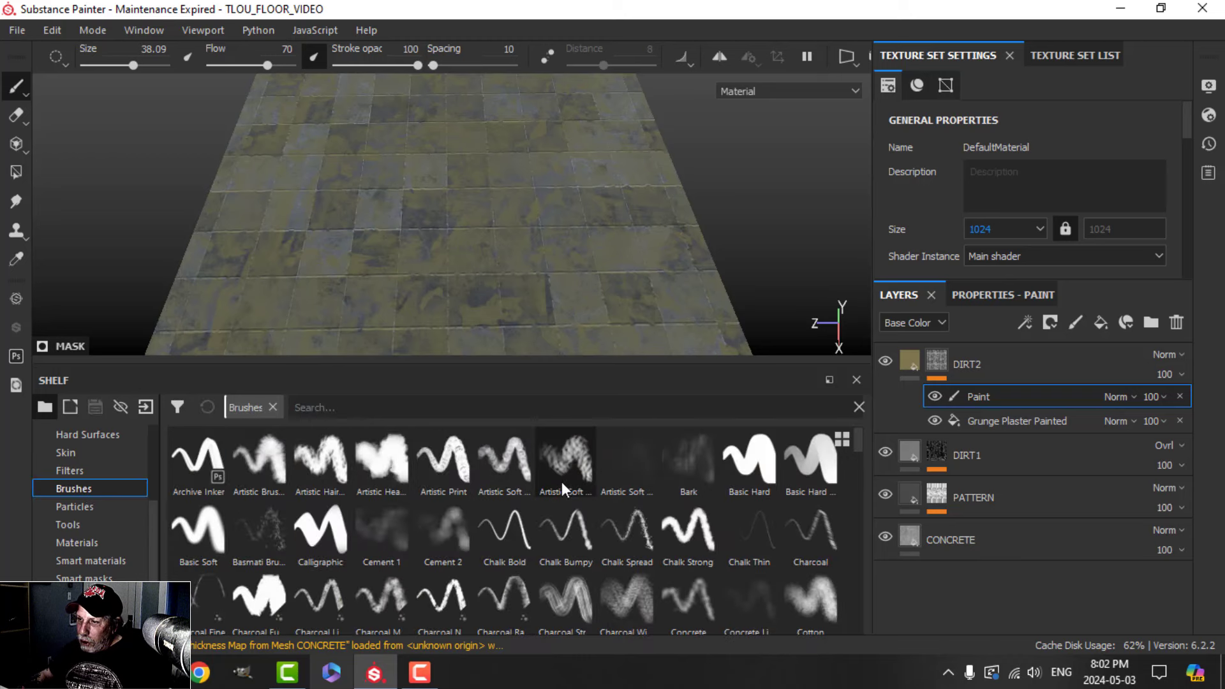
pyautogui.write('DIR')
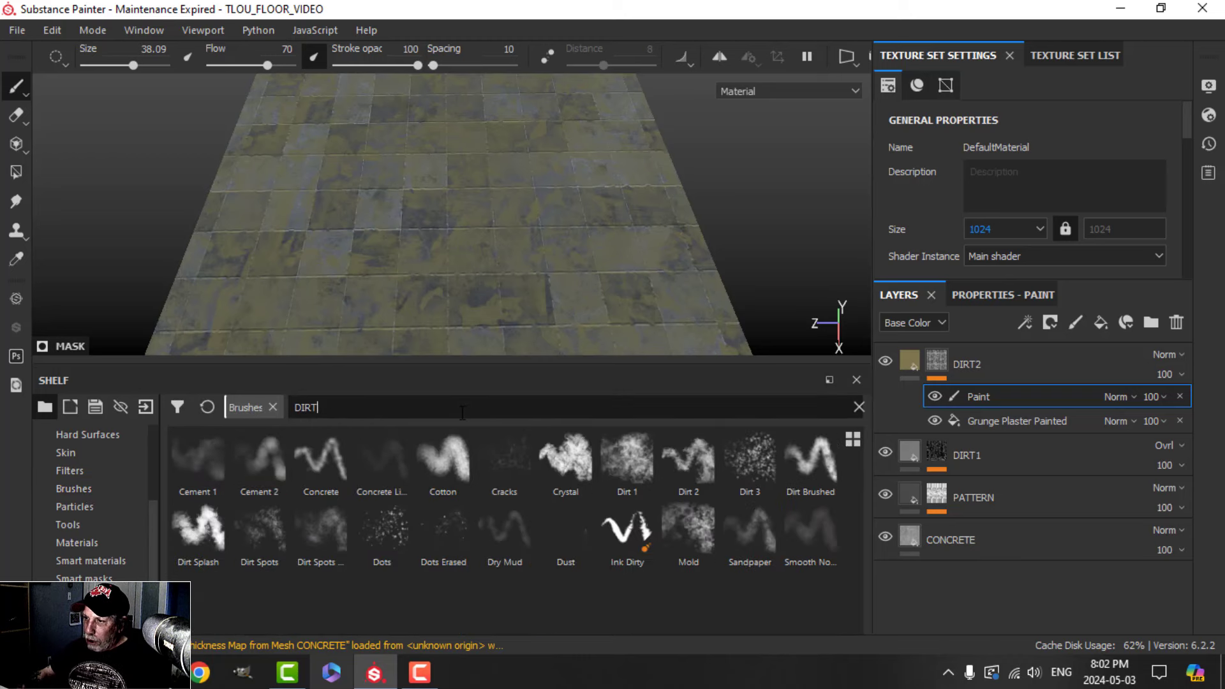
pyautogui.write('T')
pyautogui.click(626, 460)
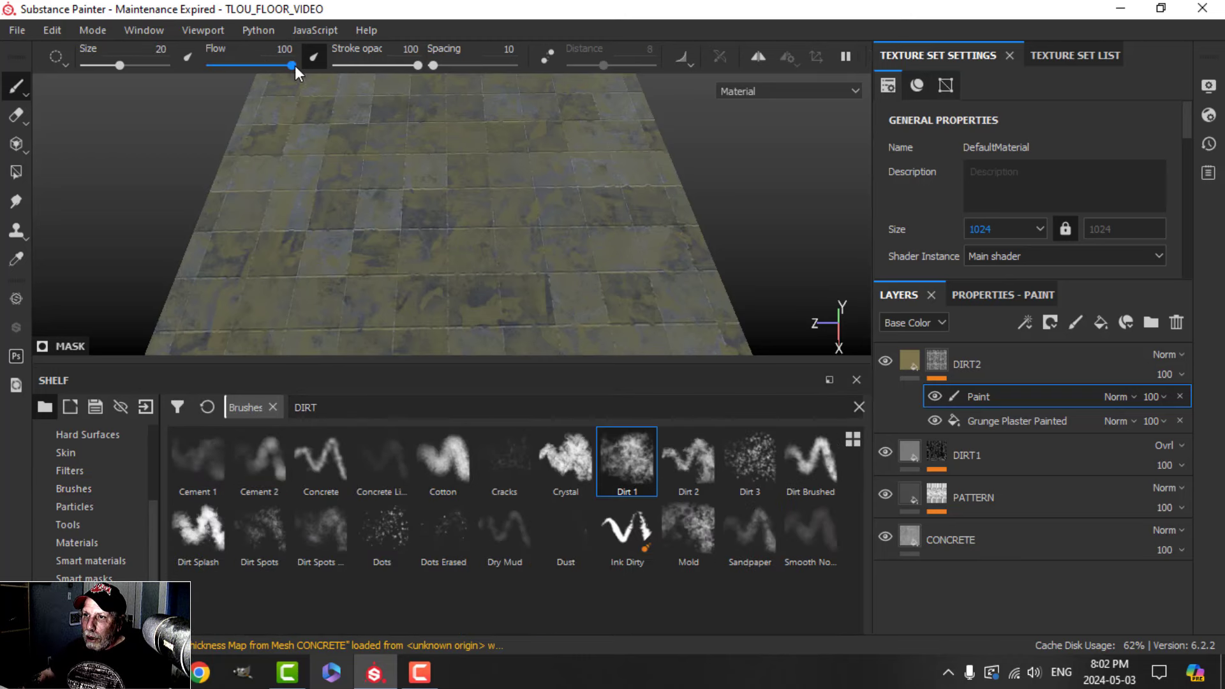
pyautogui.moveTo(294, 66); pyautogui.dragTo(268, 66)
pyautogui.keyDown('ctrl'); pyautogui.moveTo(476, 208); pyautogui.dragTo(526, 208, button='right'); pyautogui.keyUp('ctrl')
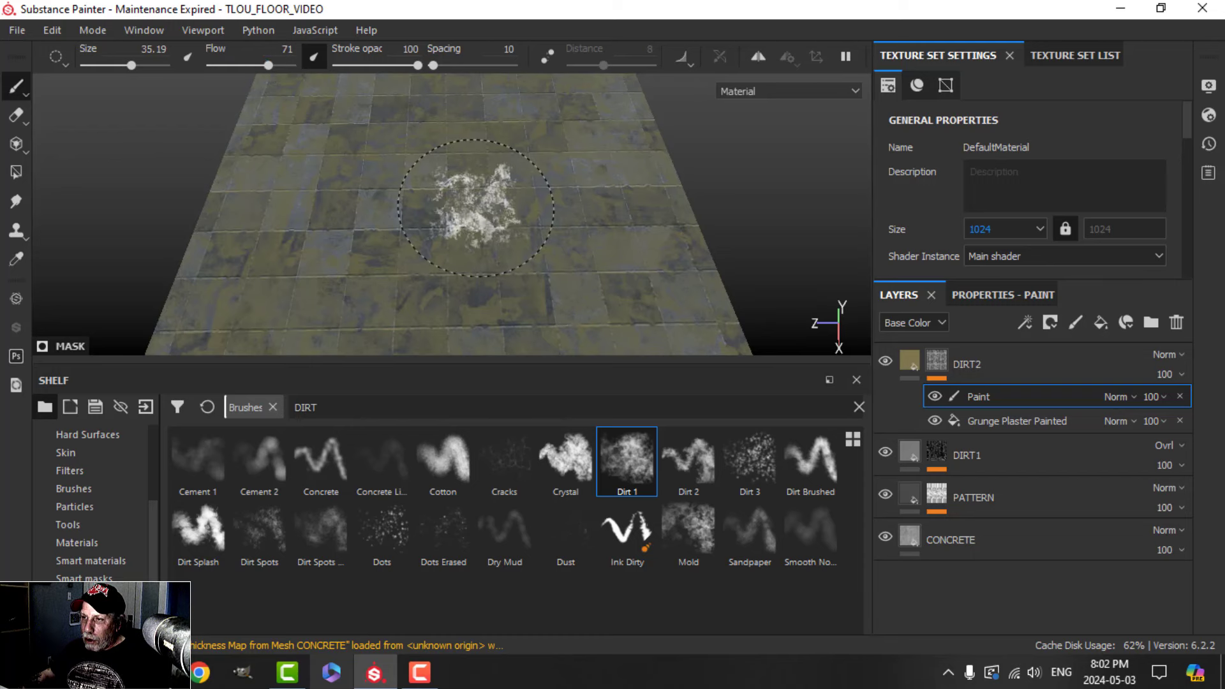
# - Switch the brush to black and paint irregular patches over the floor in DIRT2's mask to break up the yellowish dirt
pyautogui.press('x')
pyautogui.moveTo(354, 198)
pyautogui.mouseDown()
pyautogui.moveTo(338, 182)
pyautogui.moveTo(409, 192)
pyautogui.moveTo(527, 263)
pyautogui.mouseUp()
pyautogui.scroll(-2, 527, 262)
pyautogui.keyDown('alt'); pyautogui.moveTo(528, 260); pyautogui.dragTo(573, 222, button='middle'); pyautogui.keyUp('alt')
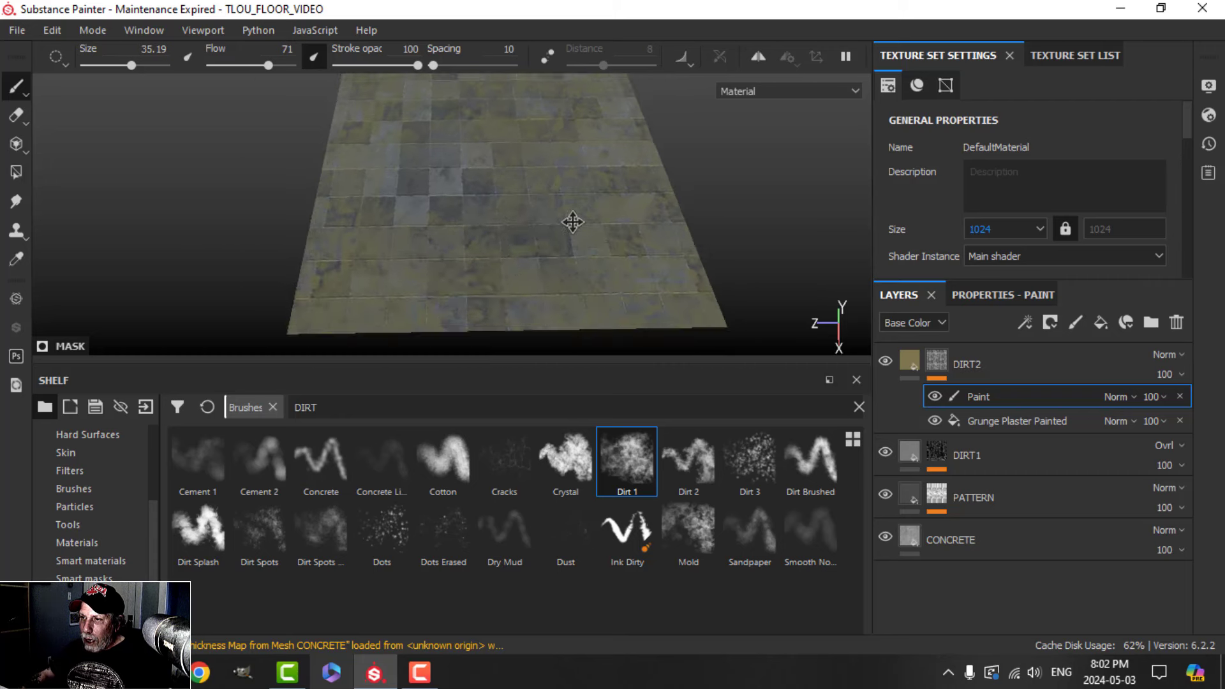
pyautogui.keyDown('alt'); pyautogui.moveTo(572, 222); pyautogui.dragTo(457, 265); pyautogui.keyUp('alt')
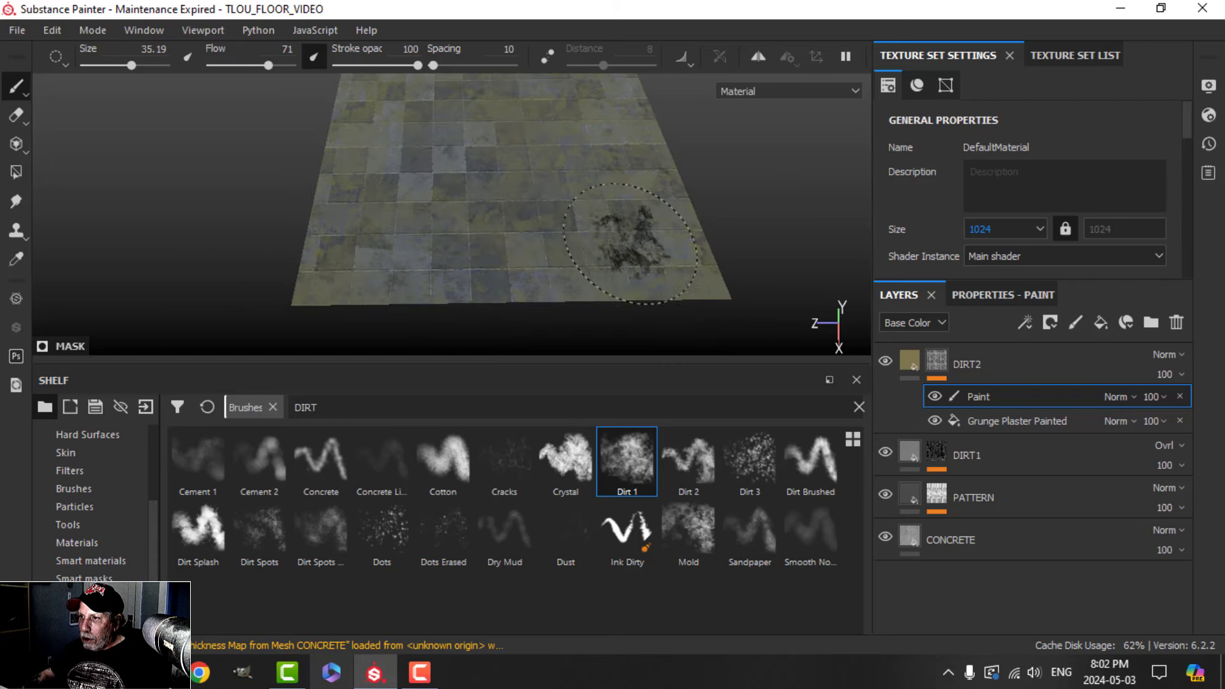
pyautogui.moveTo(561, 274)
pyautogui.keyDown('alt'); pyautogui.mouseDown()
pyautogui.moveTo(619, 314)
pyautogui.moveTo(603, 234)
pyautogui.mouseUp(); pyautogui.keyUp('alt')
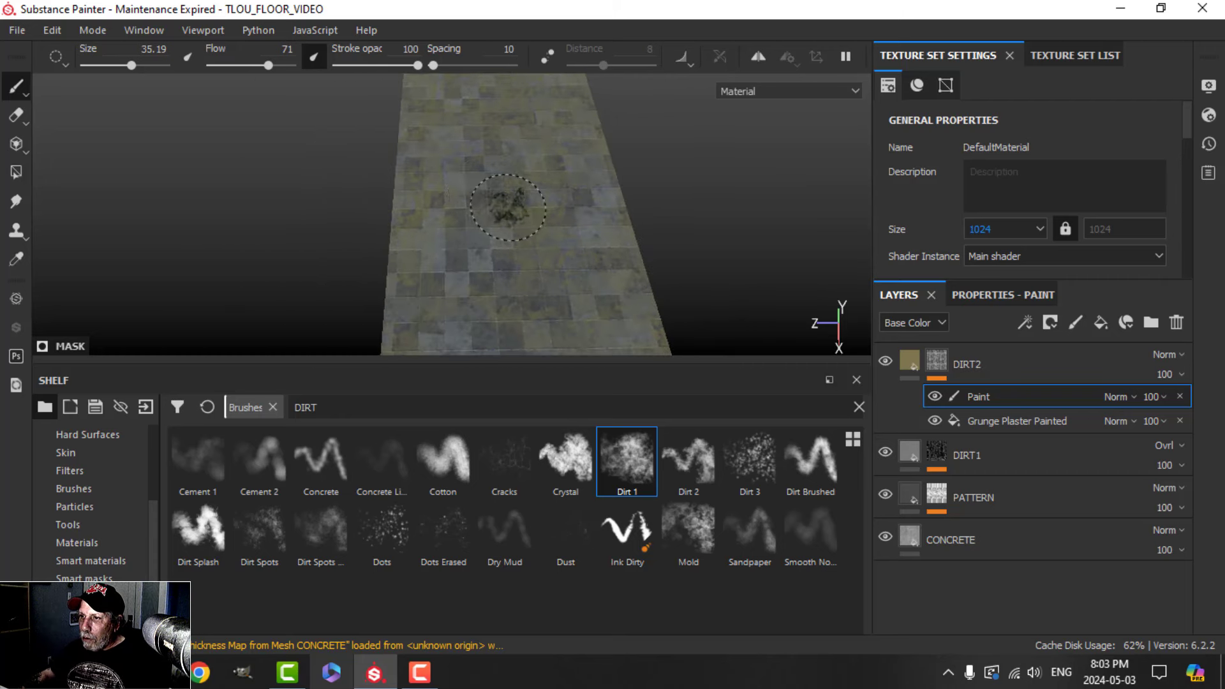
pyautogui.keyDown('alt'); pyautogui.moveTo(508, 207); pyautogui.dragTo(474, 198); pyautogui.keyUp('alt')
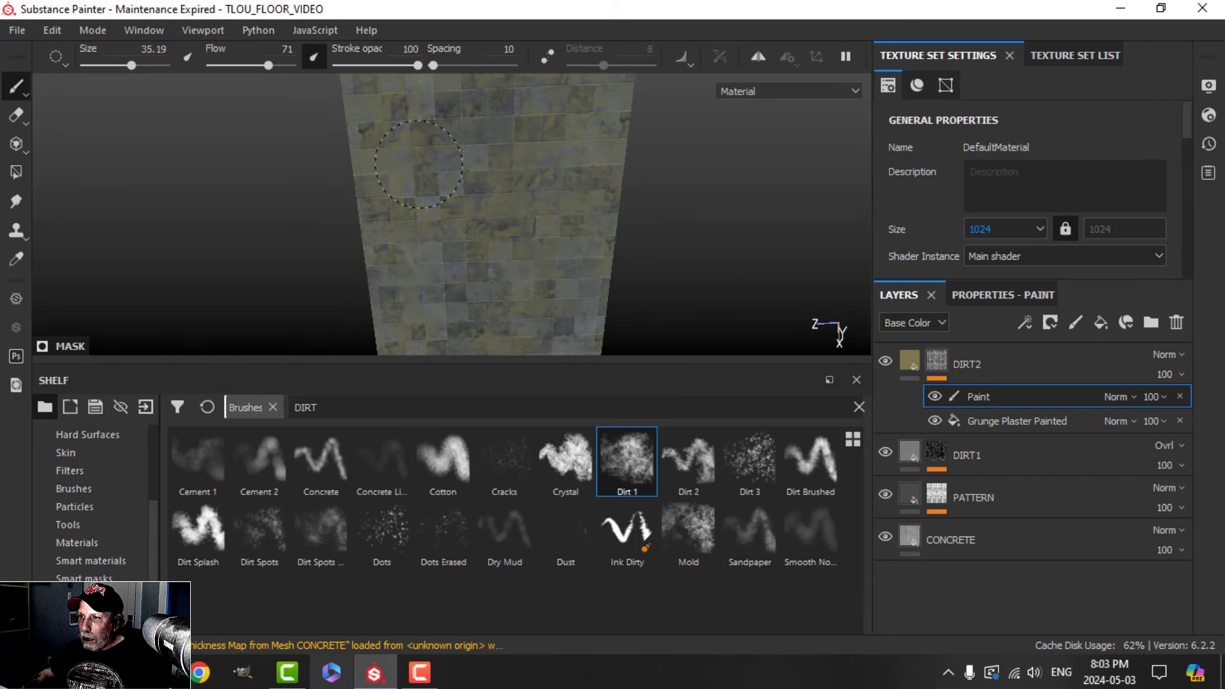
pyautogui.moveTo(565, 192)
pyautogui.keyDown('alt'); pyautogui.mouseDown()
pyautogui.moveTo(556, 211)
pyautogui.moveTo(392, 186)
pyautogui.moveTo(624, 309)
pyautogui.moveTo(442, 199)
pyautogui.mouseUp(); pyautogui.keyUp('alt')
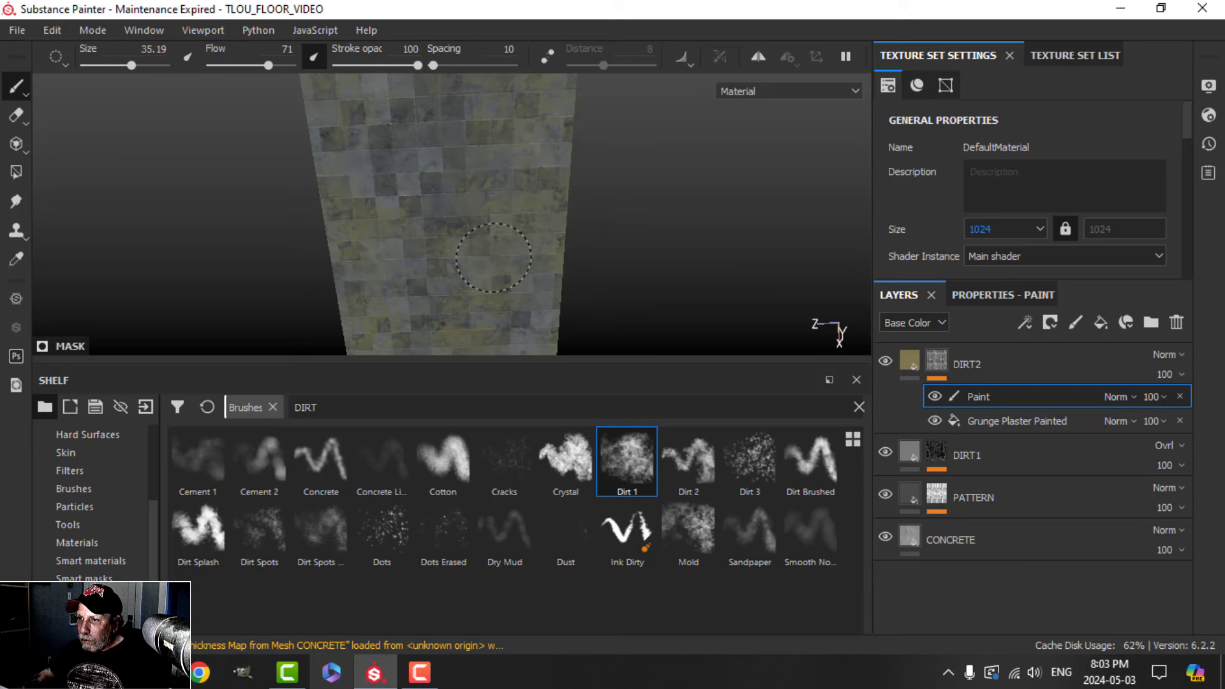
pyautogui.moveTo(493, 257)
pyautogui.keyDown('alt'); pyautogui.mouseDown()
pyautogui.moveTo(549, 265)
pyautogui.moveTo(493, 201)
pyautogui.mouseUp(); pyautogui.keyUp('alt')
pyautogui.scroll(-2, 507, 268)
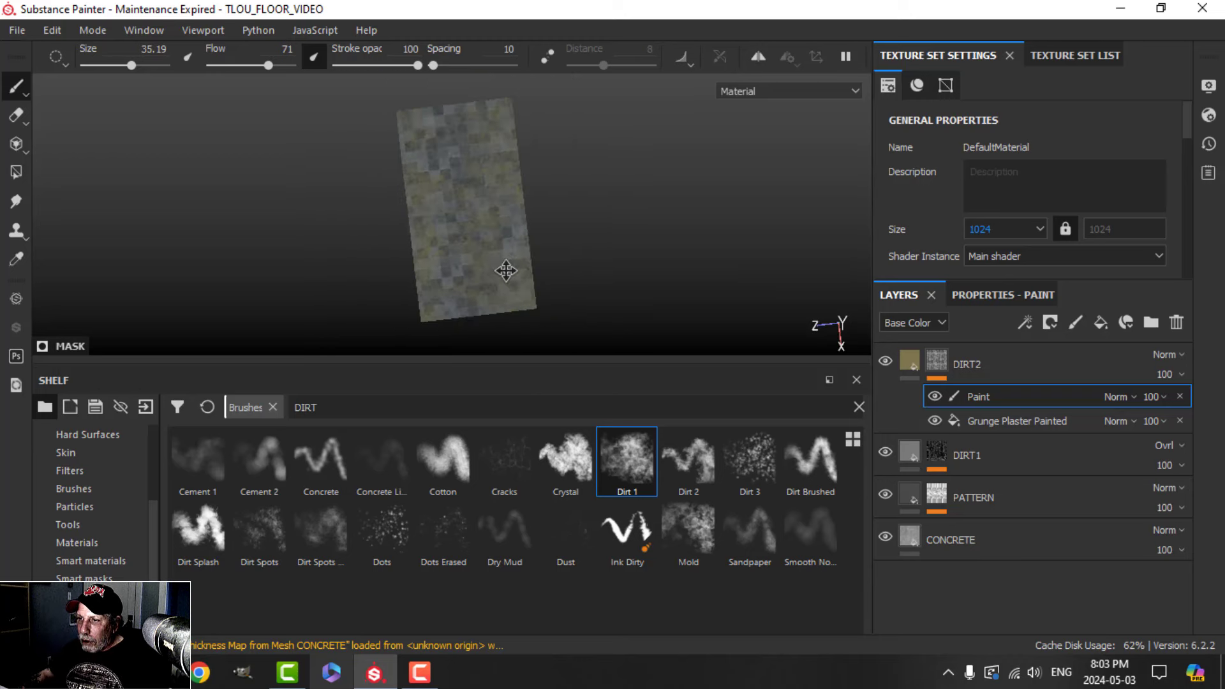
pyautogui.keyDown('alt'); pyautogui.moveTo(506, 270); pyautogui.dragTo(508, 277, button='middle'); pyautogui.keyUp('alt')
pyautogui.scroll(5, 536, 278)
pyautogui.moveTo(598, 285)
pyautogui.keyDown('alt'); pyautogui.mouseDown()
pyautogui.moveTo(536, 255)
pyautogui.moveTo(664, 251)
pyautogui.moveTo(602, 247)
pyautogui.mouseUp(); pyautogui.keyUp('alt')
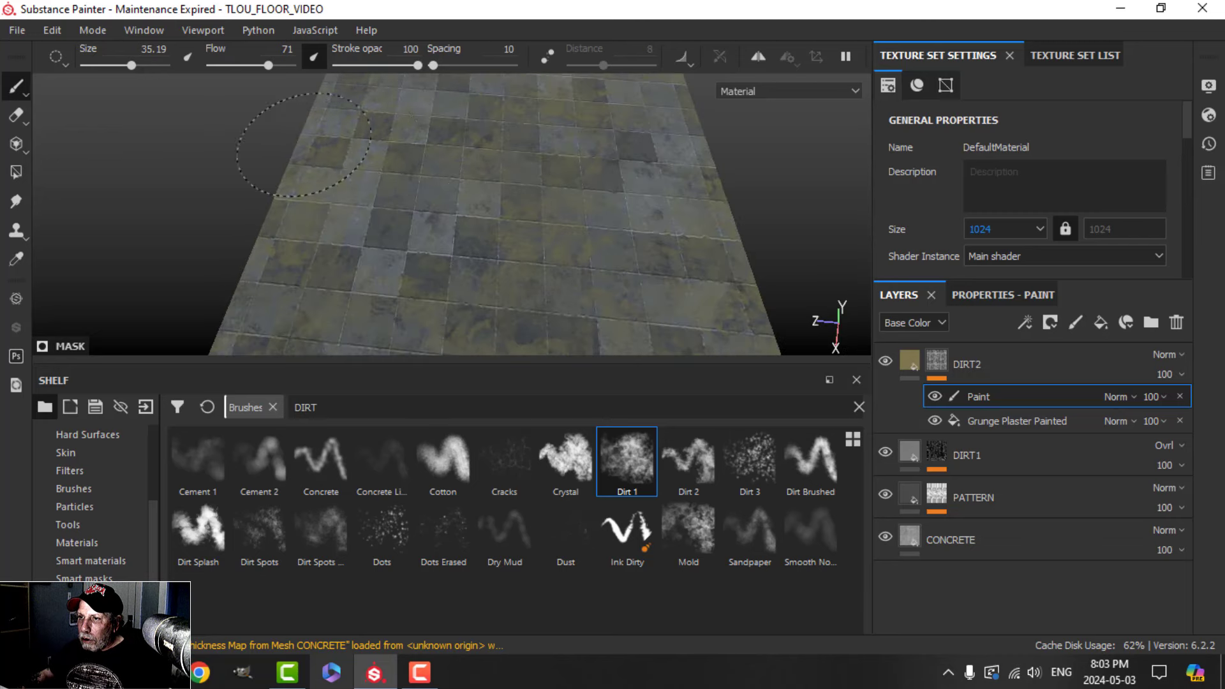
pyautogui.scroll(-2, 762, 259)
pyautogui.keyDown('alt'); pyautogui.moveTo(707, 246); pyautogui.dragTo(655, 172, button='middle'); pyautogui.keyUp('alt')
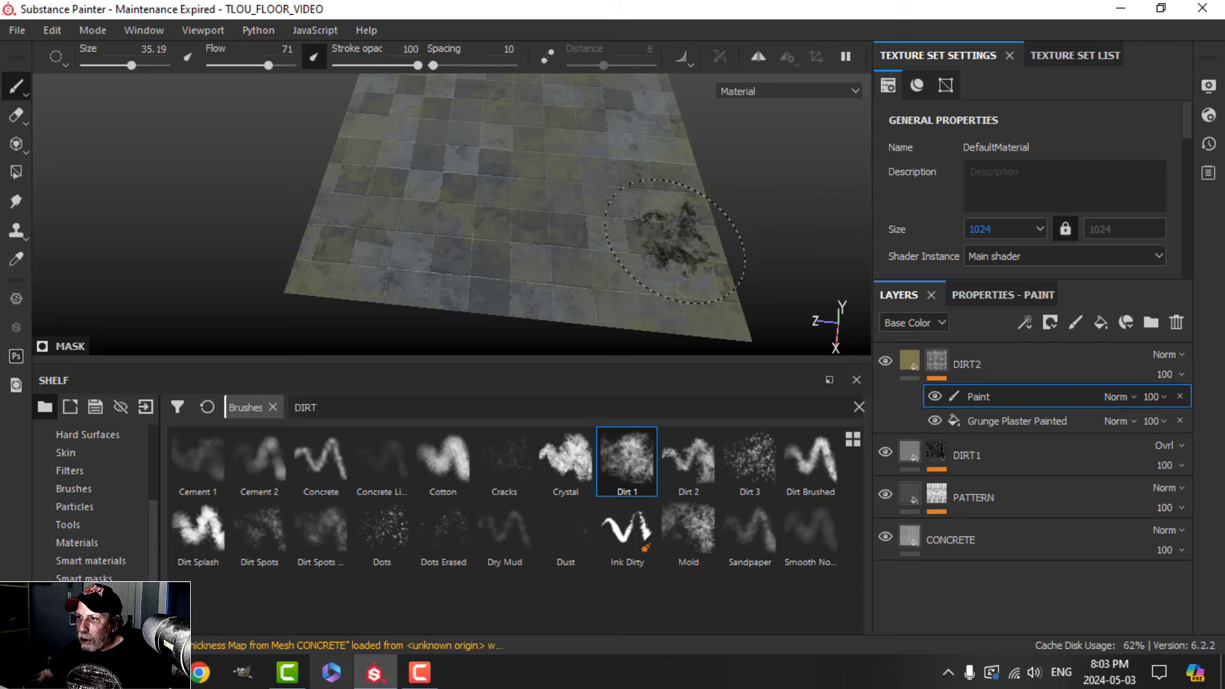
pyautogui.keyDown('alt'); pyautogui.moveTo(675, 241); pyautogui.dragTo(651, 281); pyautogui.keyUp('alt')
# - Set the DIRT2 layer's base color blend mode to Overlay and inspect the floor up close
pyautogui.click(924, 369)
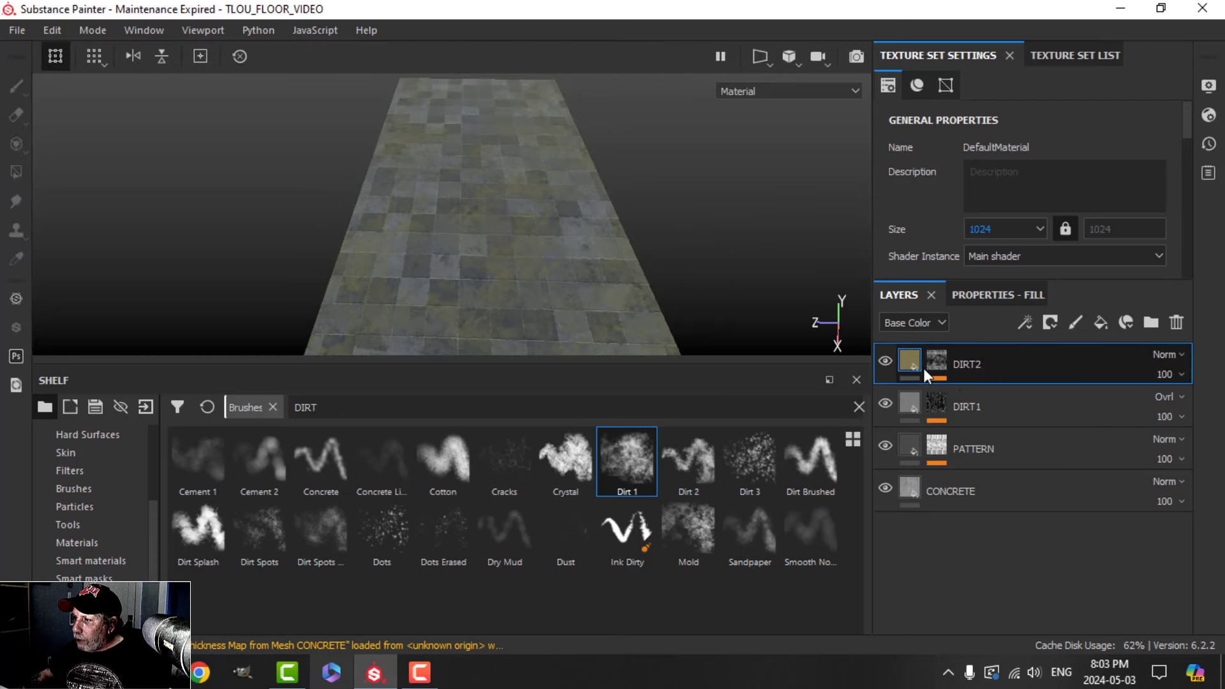
pyautogui.click(1162, 354)
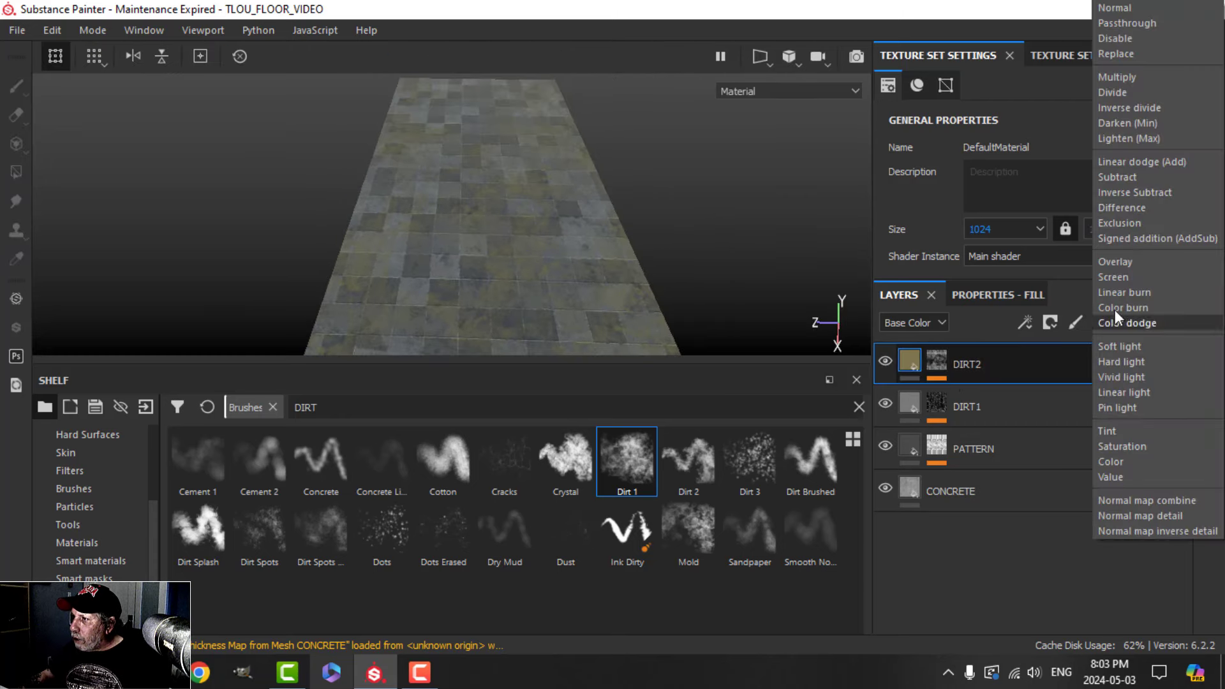
pyautogui.click(1117, 263)
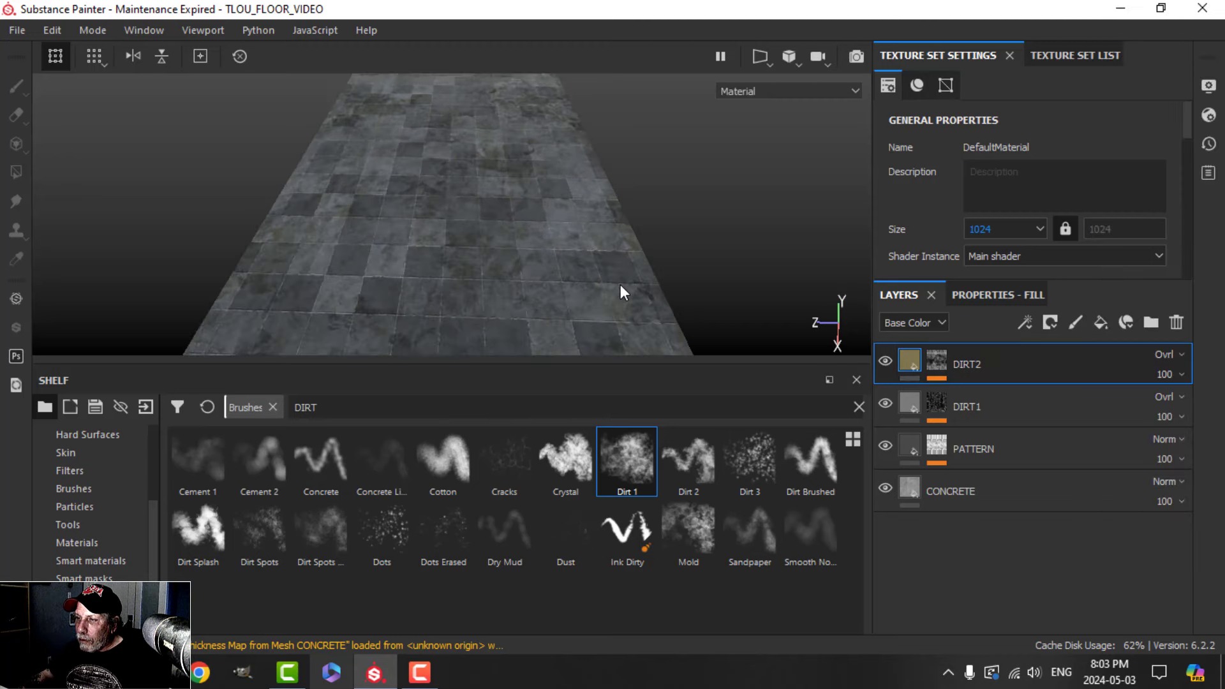
pyautogui.keyDown('alt'); pyautogui.moveTo(620, 285); pyautogui.dragTo(580, 289); pyautogui.keyUp('alt')
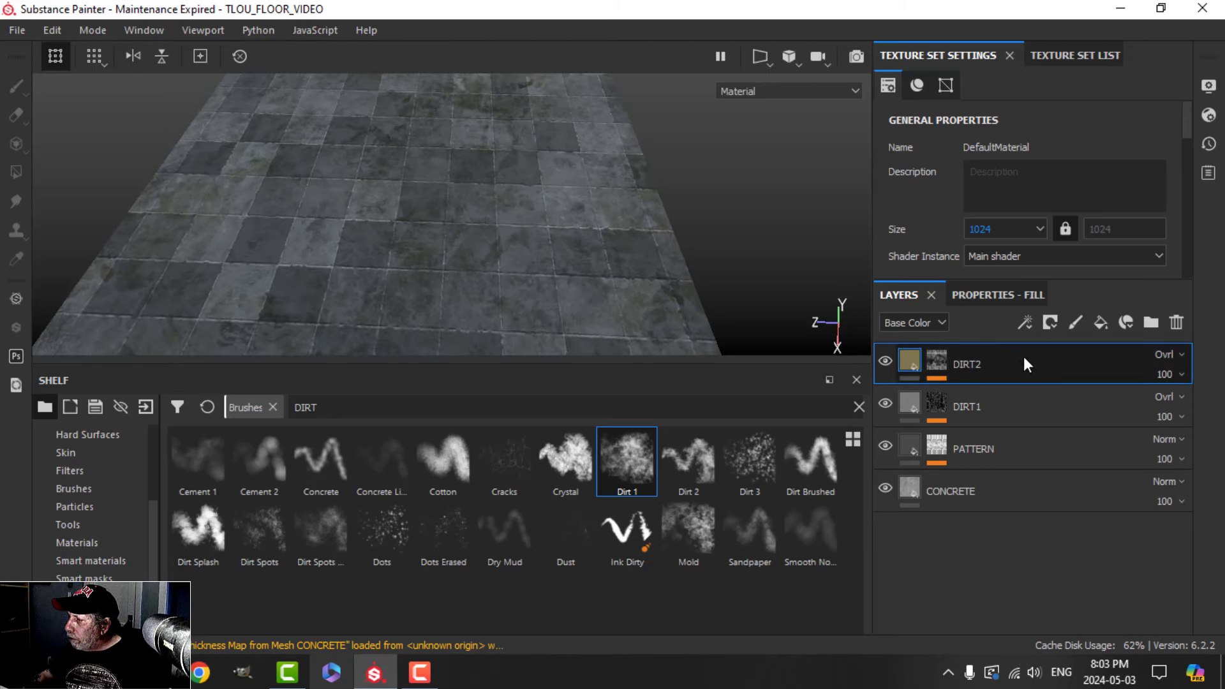
# - Try the Screen blend mode on the DIRT2 layer with its opacity lowered to 73
pyautogui.click(1169, 355)
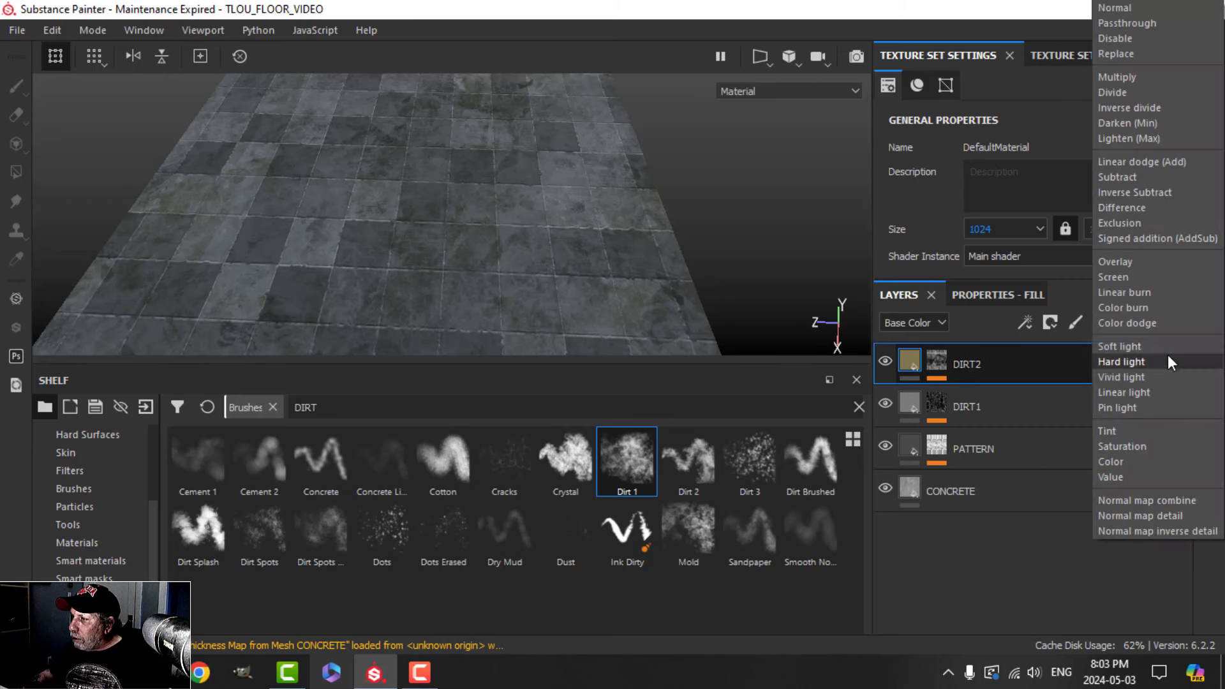
pyautogui.click(1119, 278)
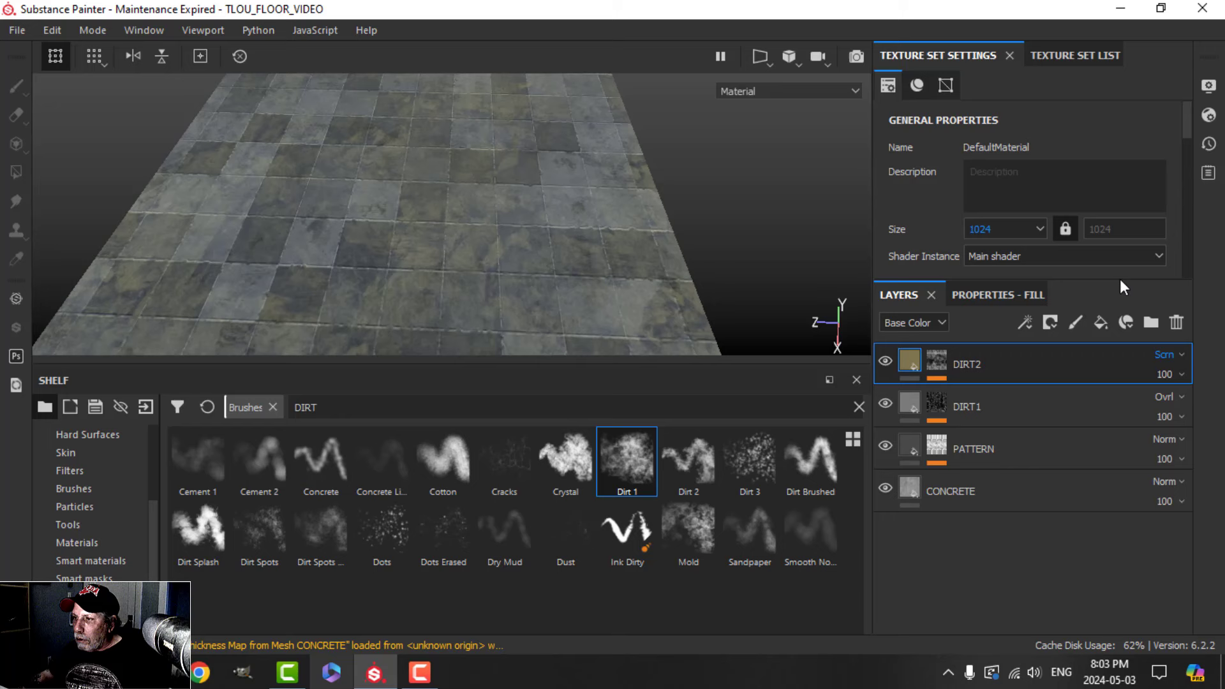
pyautogui.click(1178, 375)
pyautogui.moveTo(1217, 413); pyautogui.dragTo(1202, 414)
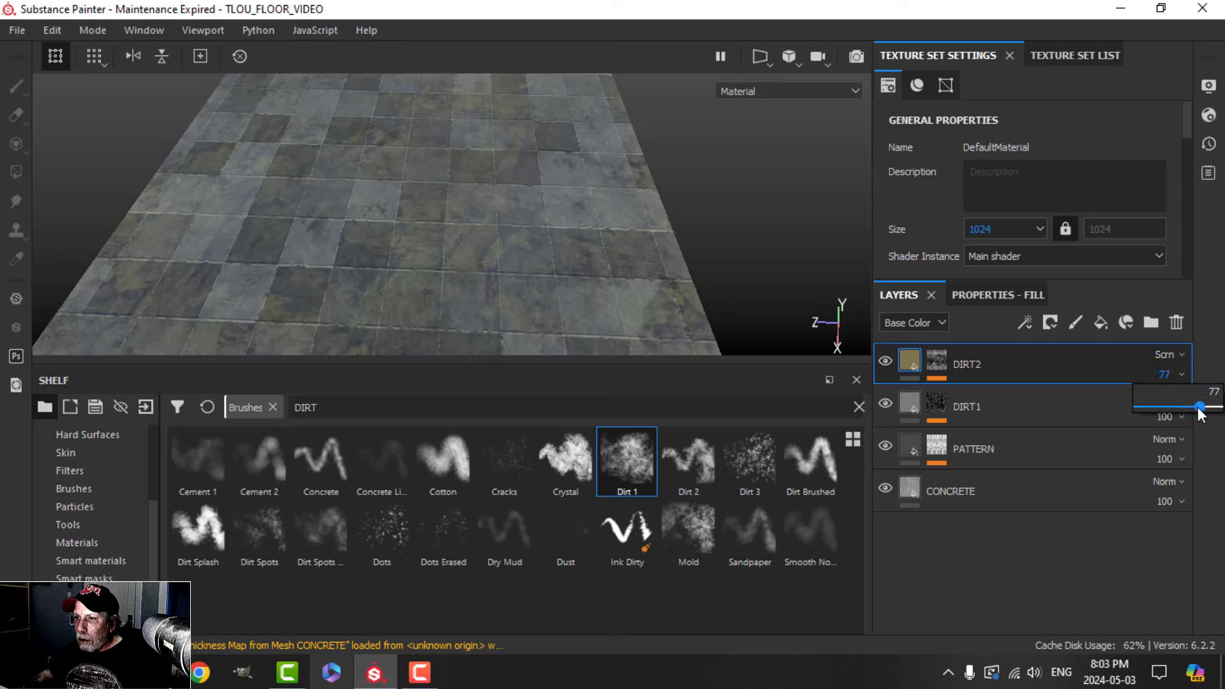
pyautogui.keyDown('alt'); pyautogui.moveTo(607, 262); pyautogui.dragTo(622, 241); pyautogui.keyUp('alt')
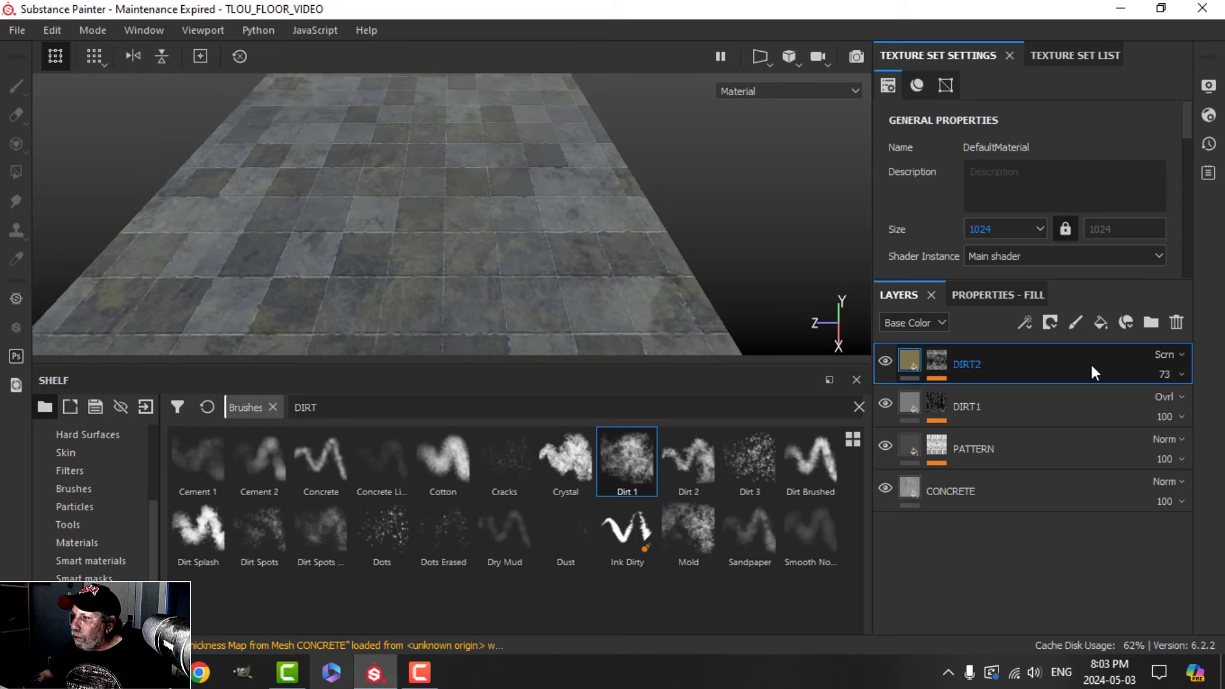
# - Return the DIRT2 layer to 100 opacity and the Overlay blend mode
pyautogui.click(1178, 376)
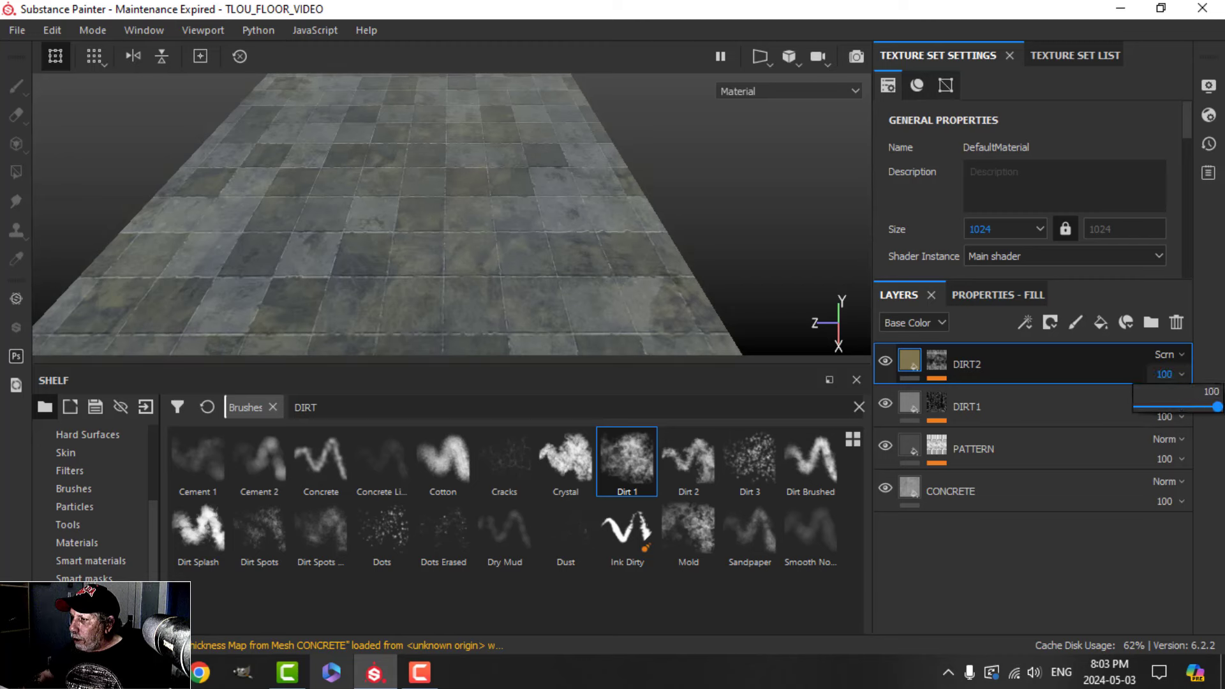
pyautogui.click(1162, 355)
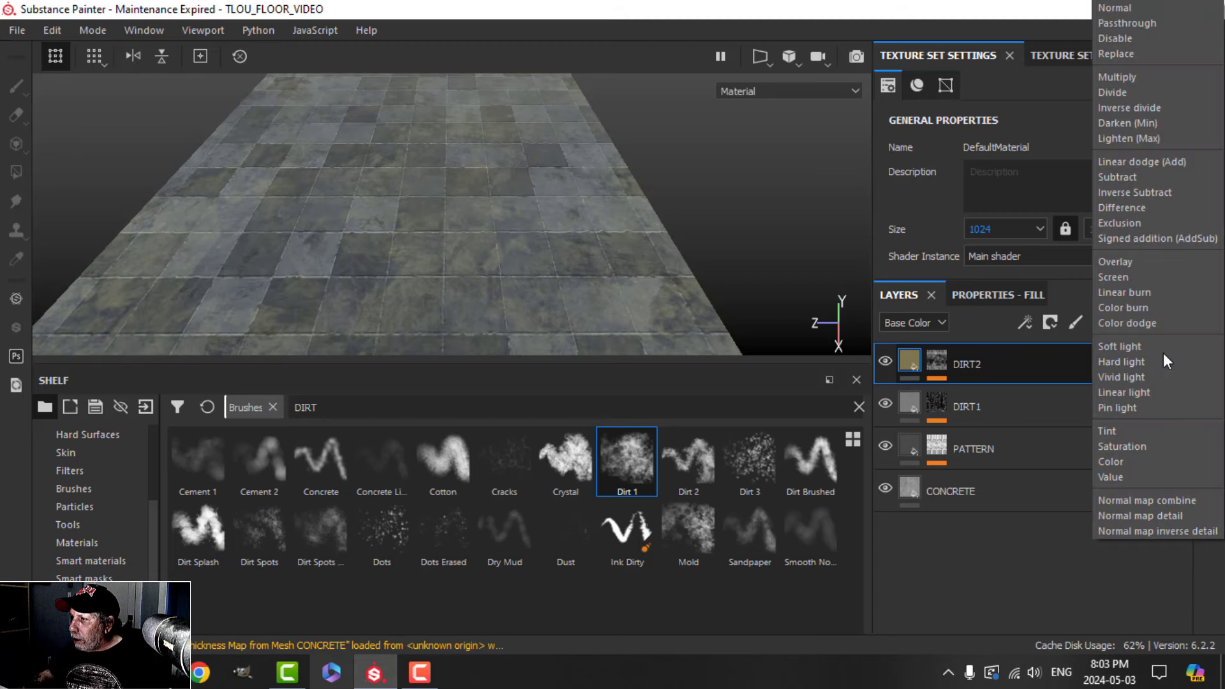
pyautogui.click(1123, 261)
pyautogui.moveTo(598, 289)
pyautogui.keyDown('alt'); pyautogui.mouseDown()
pyautogui.moveTo(577, 276)
pyautogui.moveTo(549, 284)
pyautogui.moveTo(553, 273)
pyautogui.mouseUp(); pyautogui.keyUp('alt')
# - Paint more black Dirt 1 strokes across the floor on the Paint effect in DIRT2's mask to thin the dirt
pyautogui.click(937, 359)
pyautogui.click(1011, 397)
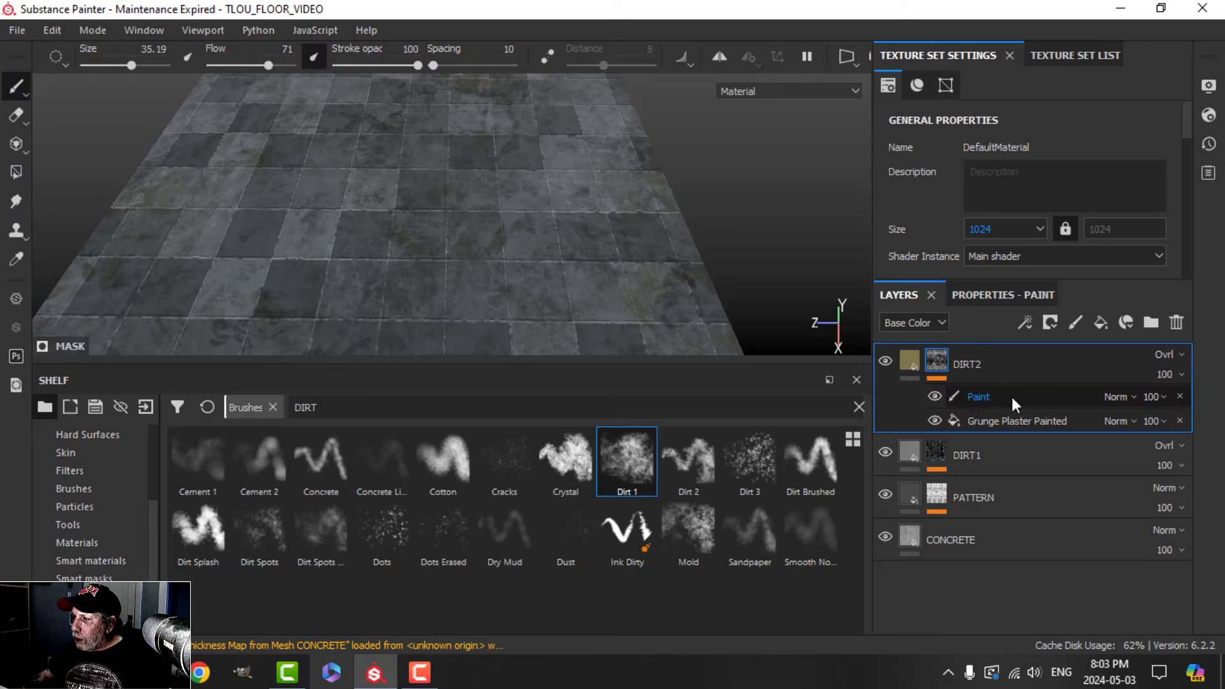
pyautogui.click(963, 399)
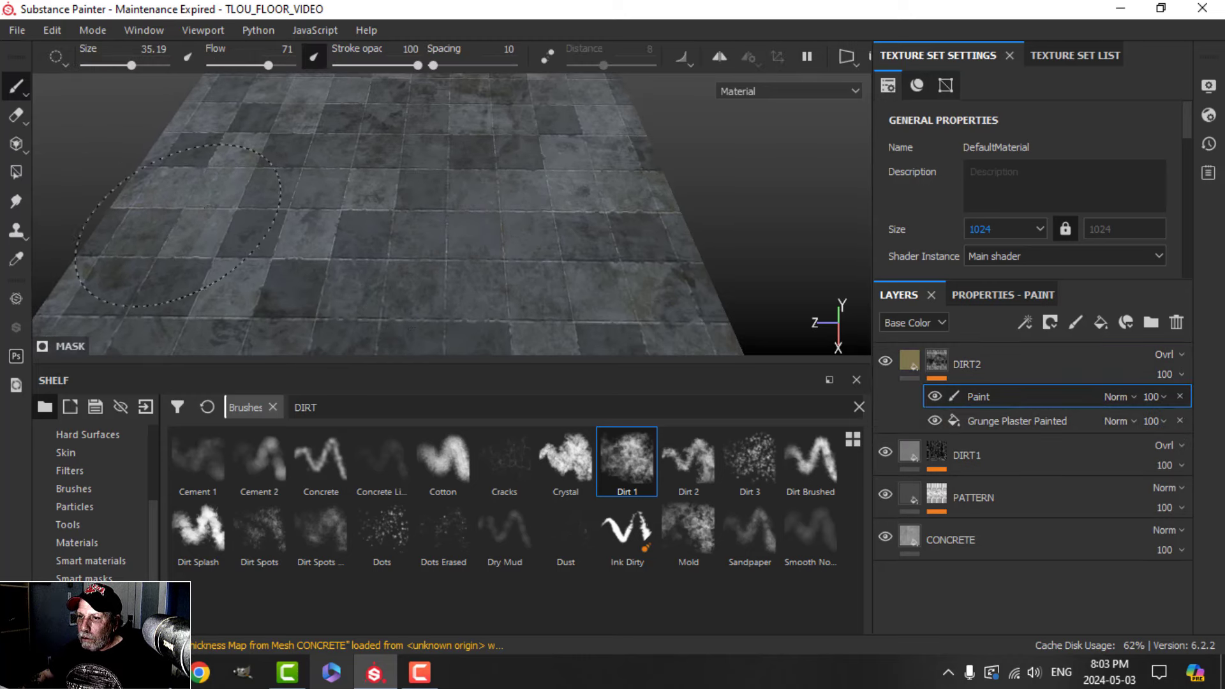
pyautogui.scroll(-2, 319, 236)
pyautogui.keyDown('alt'); pyautogui.moveTo(342, 219); pyautogui.dragTo(329, 300, button='middle'); pyautogui.keyUp('alt')
pyautogui.scroll(-2, 273, 170)
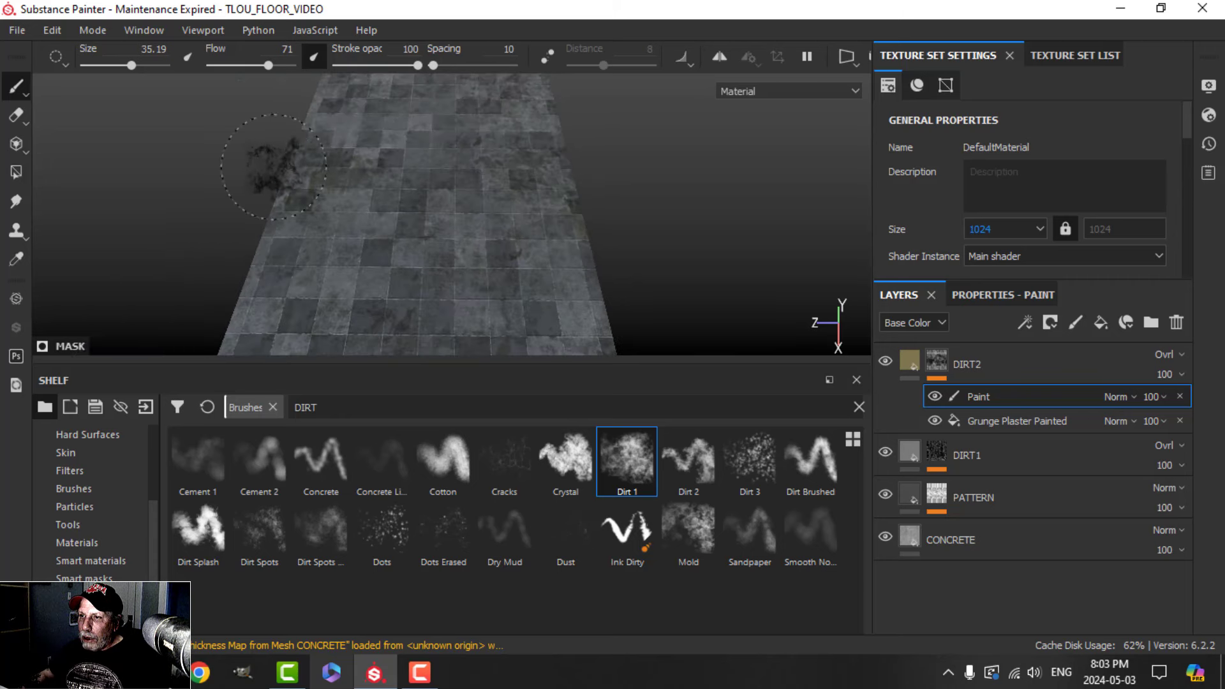
pyautogui.scroll(-2, 541, 186)
pyautogui.keyDown('alt'); pyautogui.moveTo(539, 183); pyautogui.dragTo(518, 238, button='middle'); pyautogui.keyUp('alt')
pyautogui.scroll(-2, 536, 273)
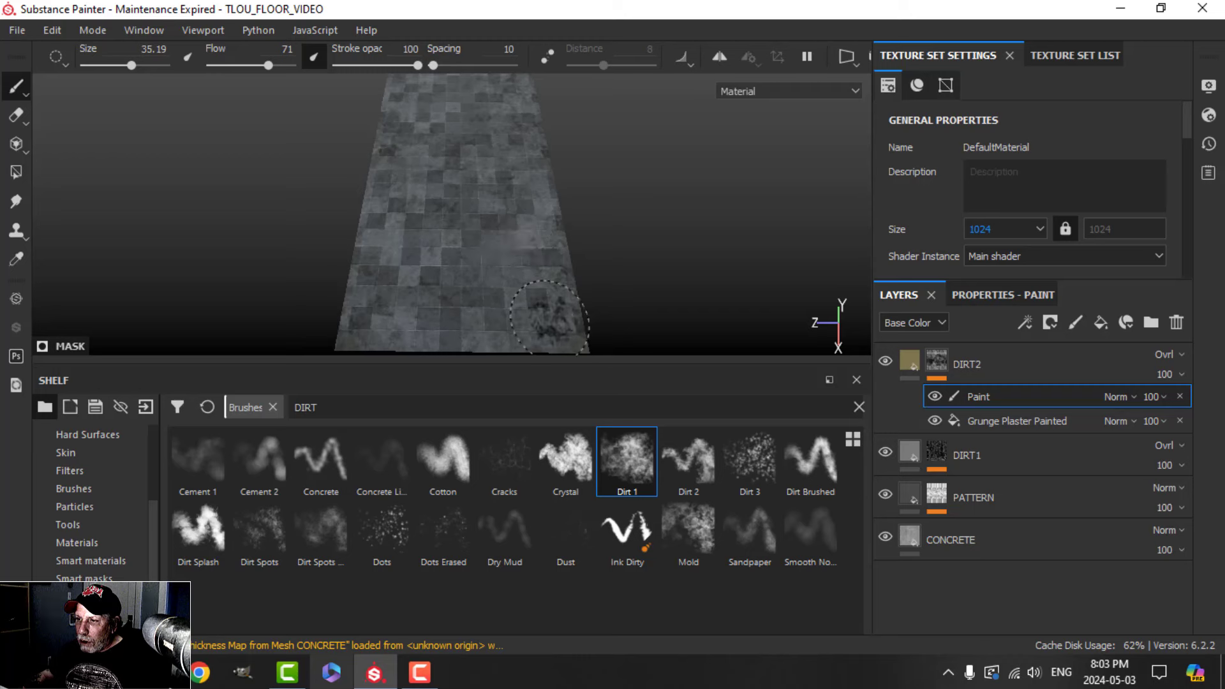
pyautogui.scroll(-1, 483, 324)
pyautogui.scroll(3, 486, 311)
pyautogui.keyDown('alt'); pyautogui.moveTo(488, 305); pyautogui.dragTo(517, 255); pyautogui.keyUp('alt')
pyautogui.scroll(-2, 487, 290)
pyautogui.keyDown('alt'); pyautogui.moveTo(487, 290); pyautogui.dragTo(487, 270, button='middle'); pyautogui.keyUp('alt')
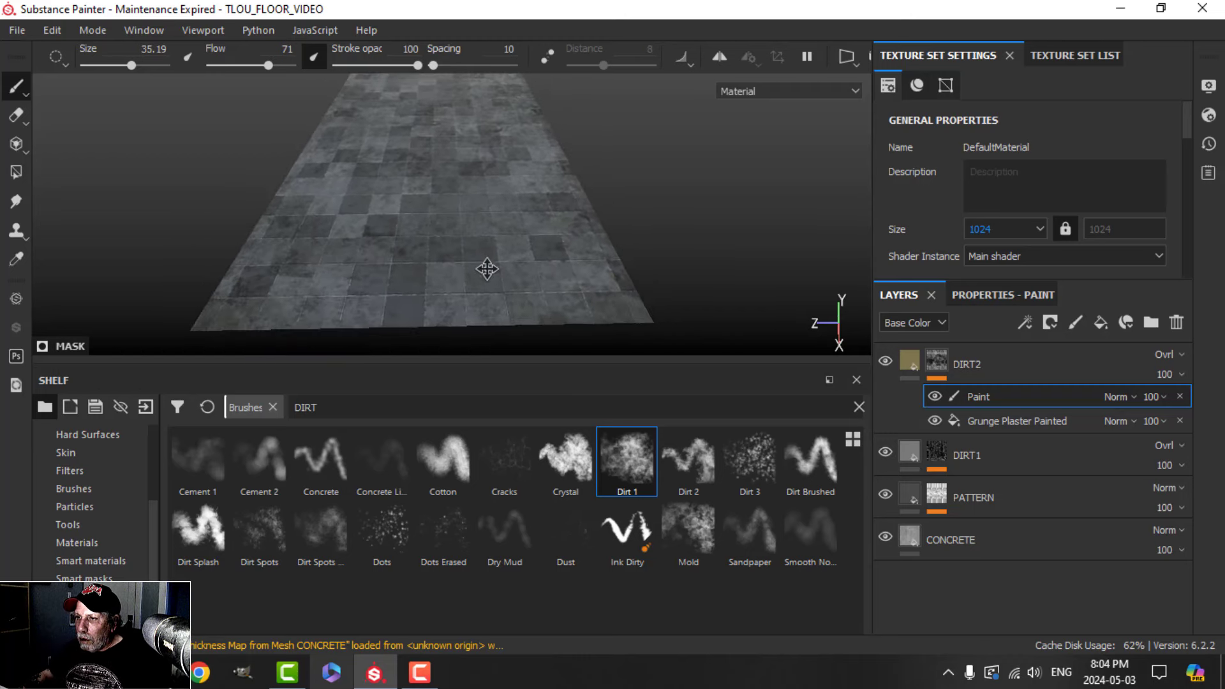
pyautogui.moveTo(494, 271)
pyautogui.keyDown('alt'); pyautogui.mouseDown()
pyautogui.moveTo(490, 260)
pyautogui.moveTo(504, 258)
pyautogui.mouseUp(); pyautogui.keyUp('alt')
pyautogui.keyDown('alt'); pyautogui.moveTo(519, 255); pyautogui.dragTo(517, 280, button='middle'); pyautogui.keyUp('alt')
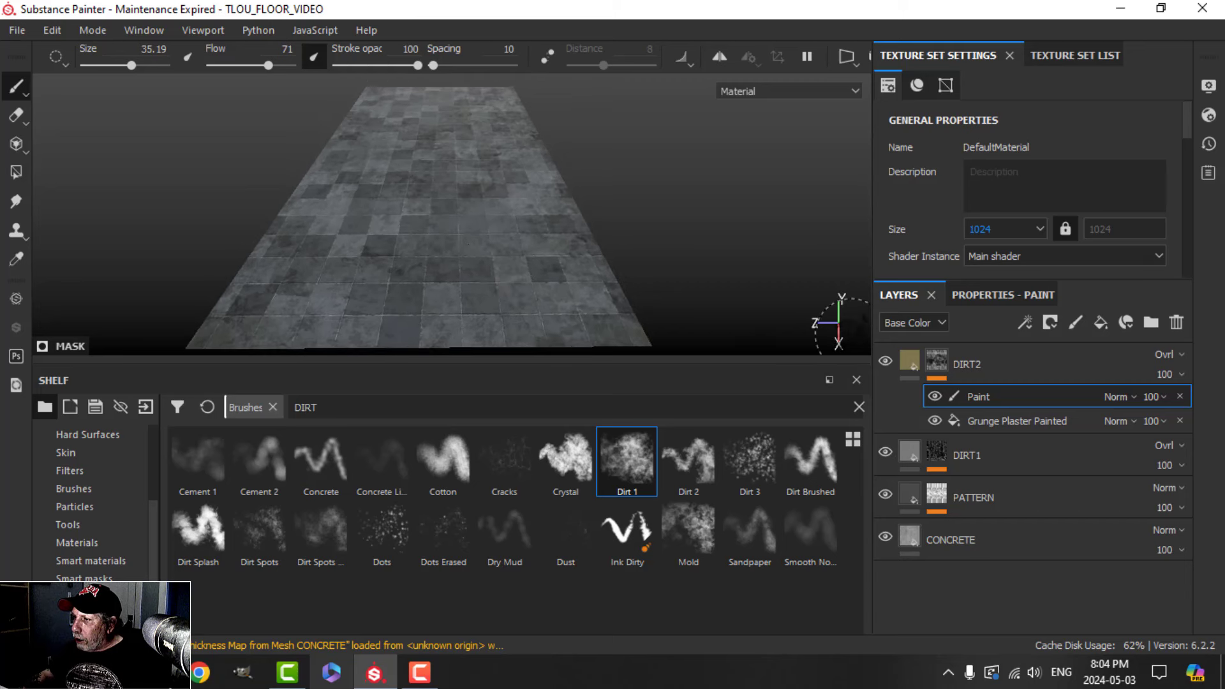
# - Add a fill layer named GRUNGE above DIRT2 and leave only its color channel enabled
pyautogui.click(907, 361)
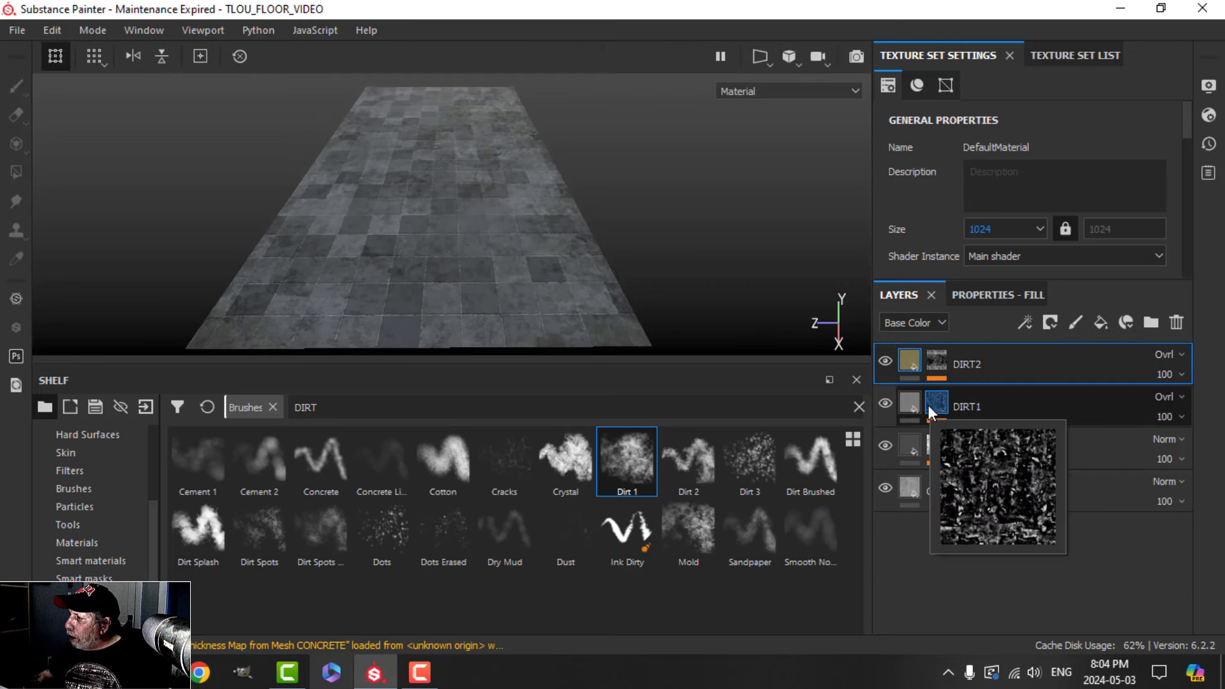
pyautogui.moveTo(919, 365)
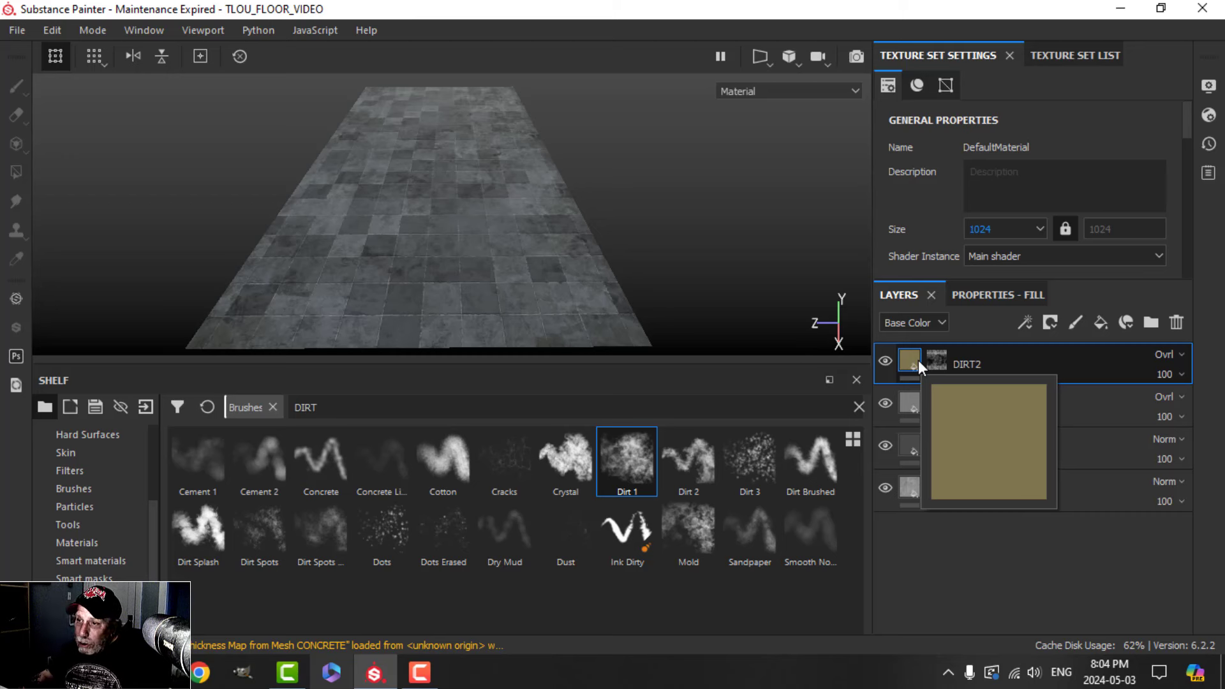
pyautogui.click(1101, 322)
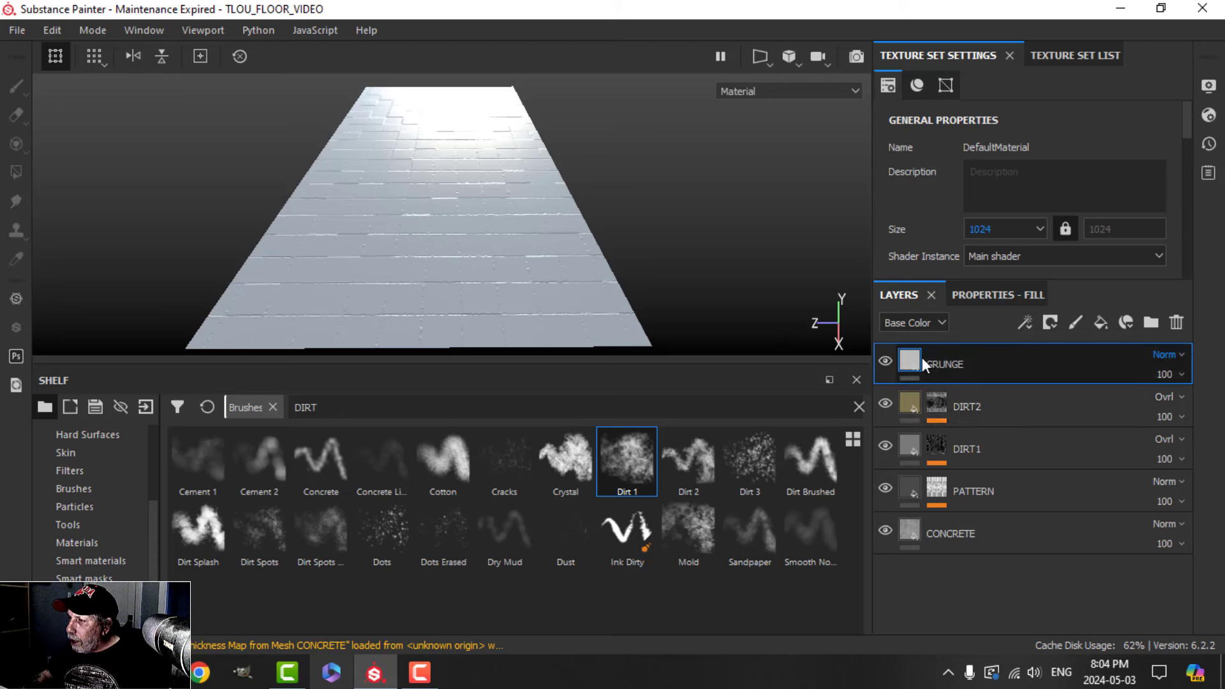
pyautogui.click(986, 295)
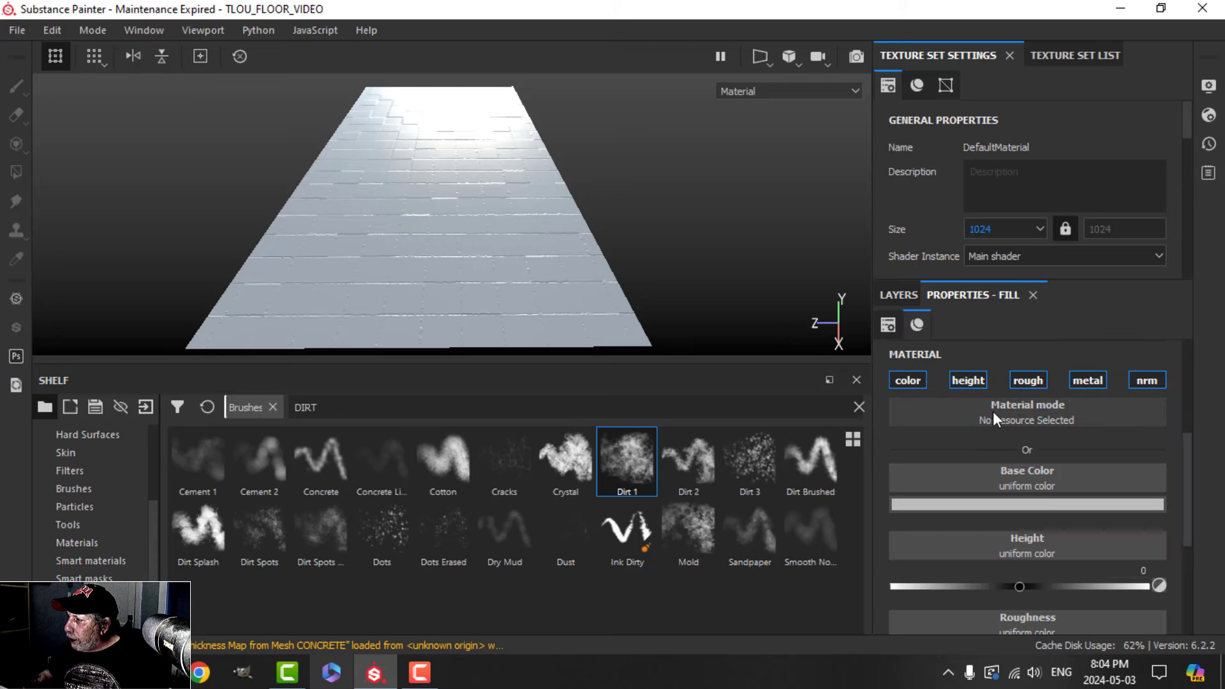
pyautogui.keyDown('alt'); pyautogui.click(912, 385); pyautogui.keyUp('alt')
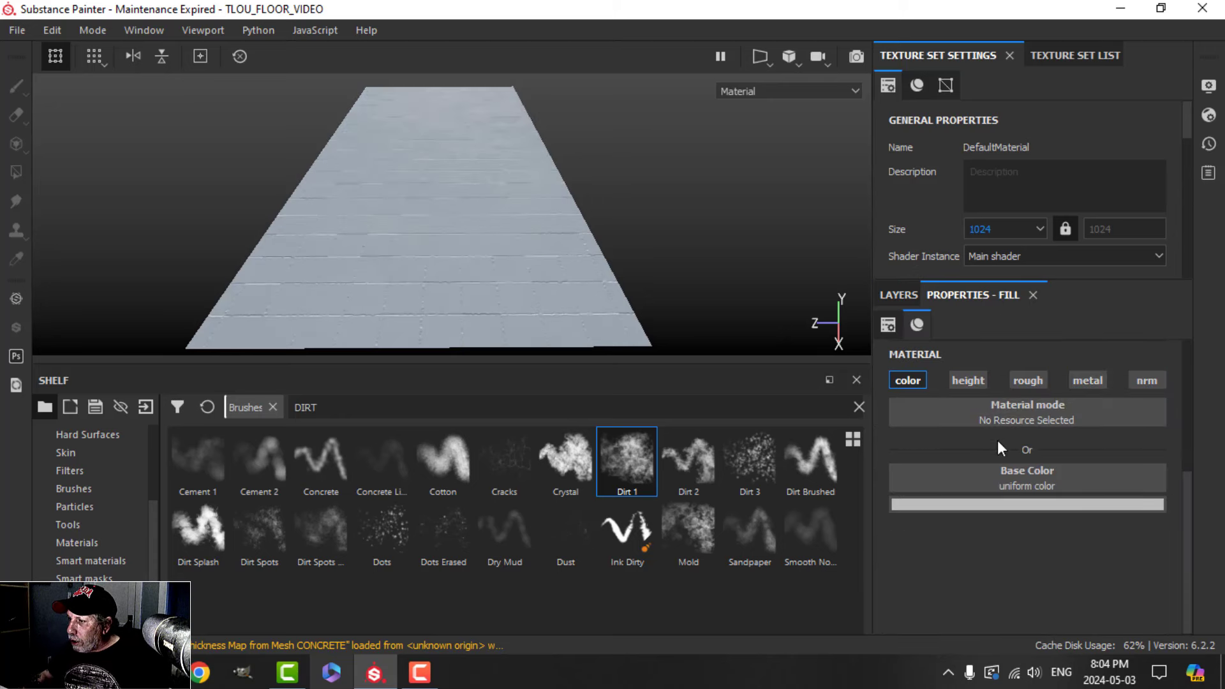
# - Set the GRUNGE layer's base color to an olive yellow with hue 0.132 and raise its saturation slightly
pyautogui.click(1012, 504)
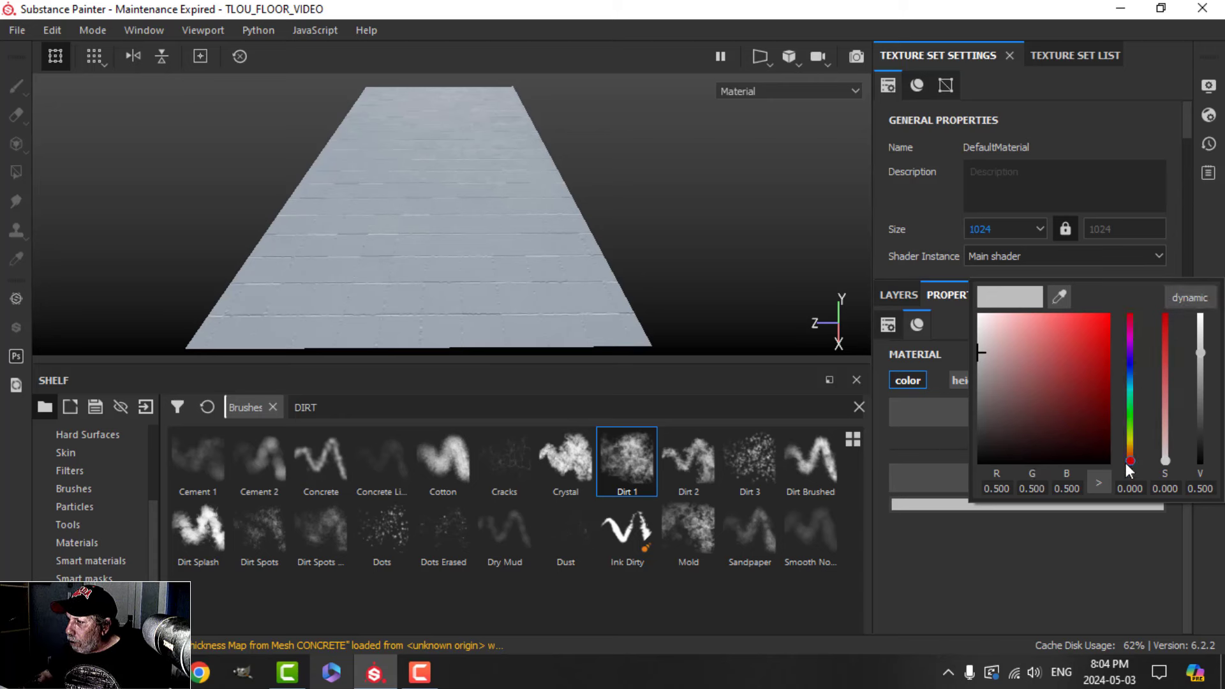
pyautogui.moveTo(1129, 460); pyautogui.dragTo(1127, 445)
pyautogui.moveTo(1016, 366); pyautogui.dragTo(1023, 372)
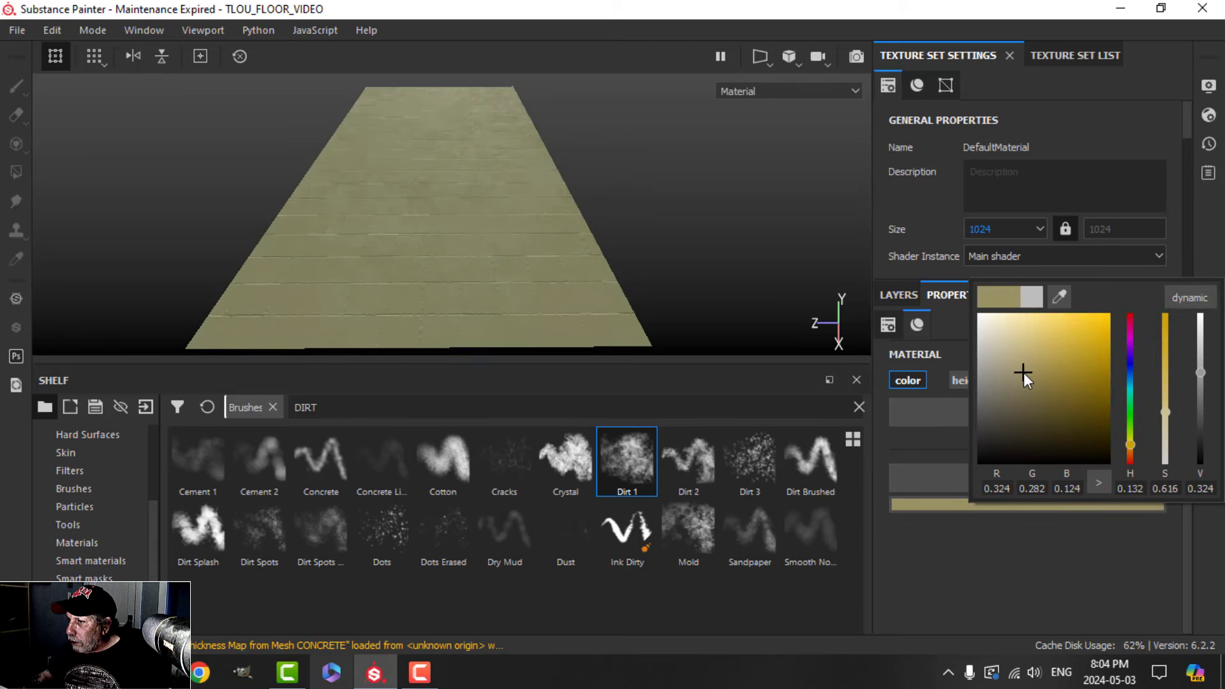
pyautogui.click(899, 296)
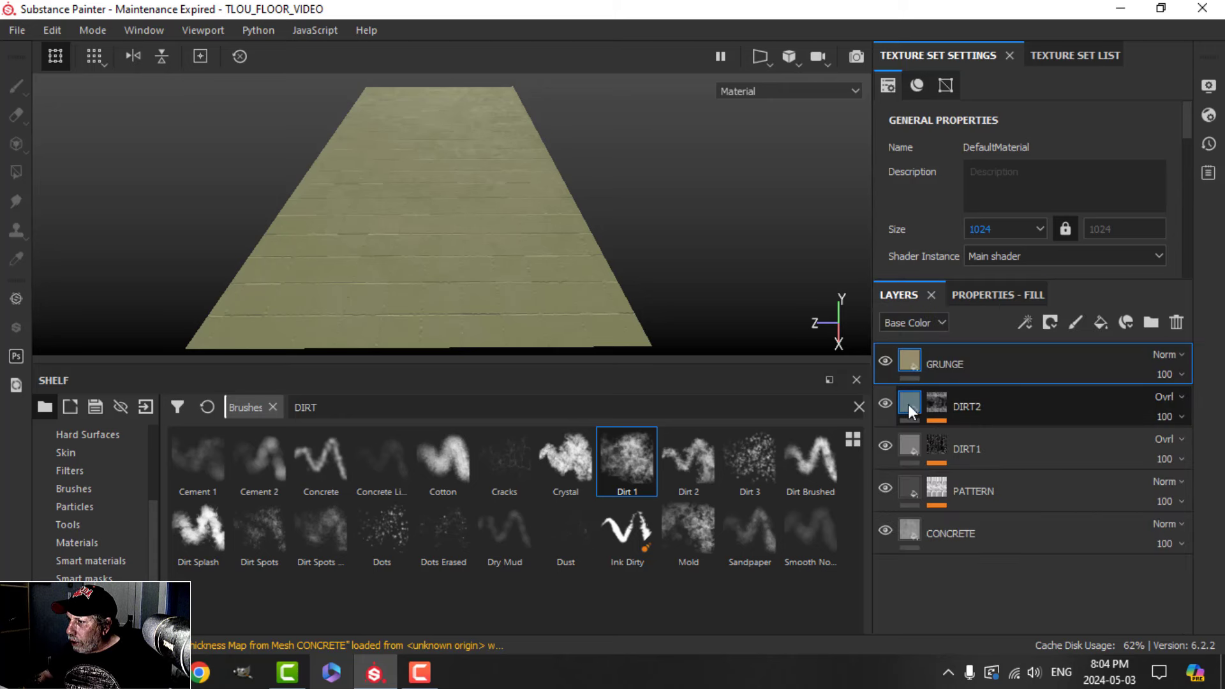
pyautogui.click(1011, 295)
pyautogui.click(1086, 529)
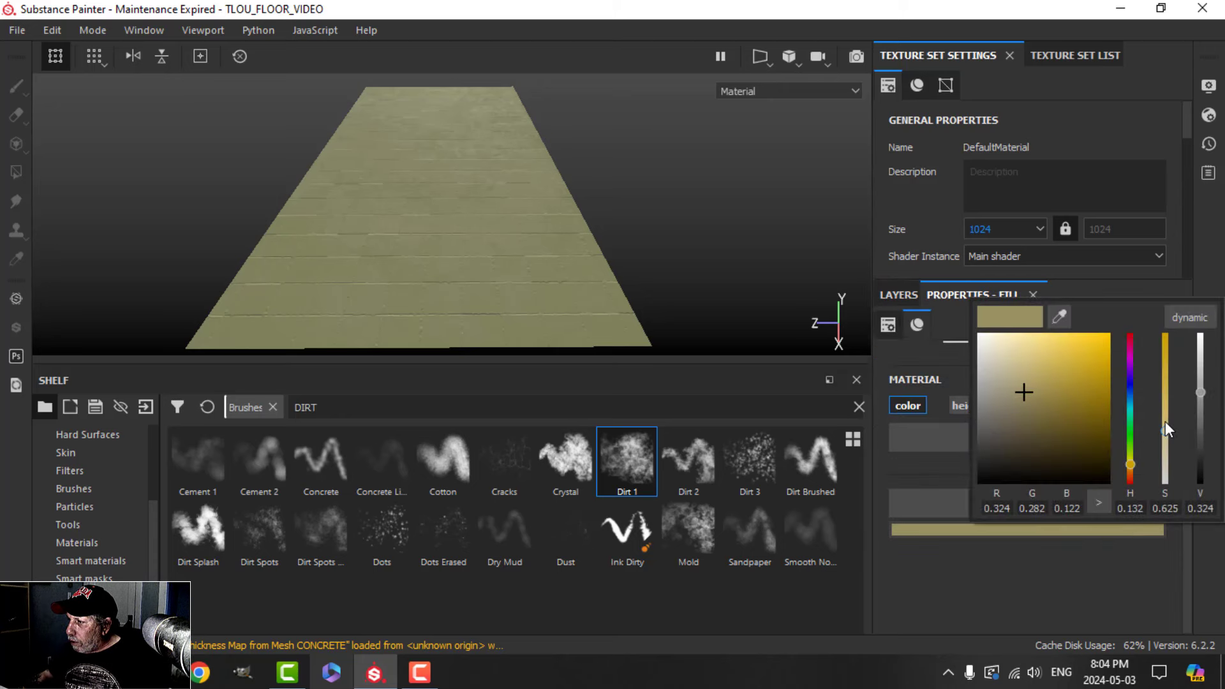
pyautogui.click(904, 296)
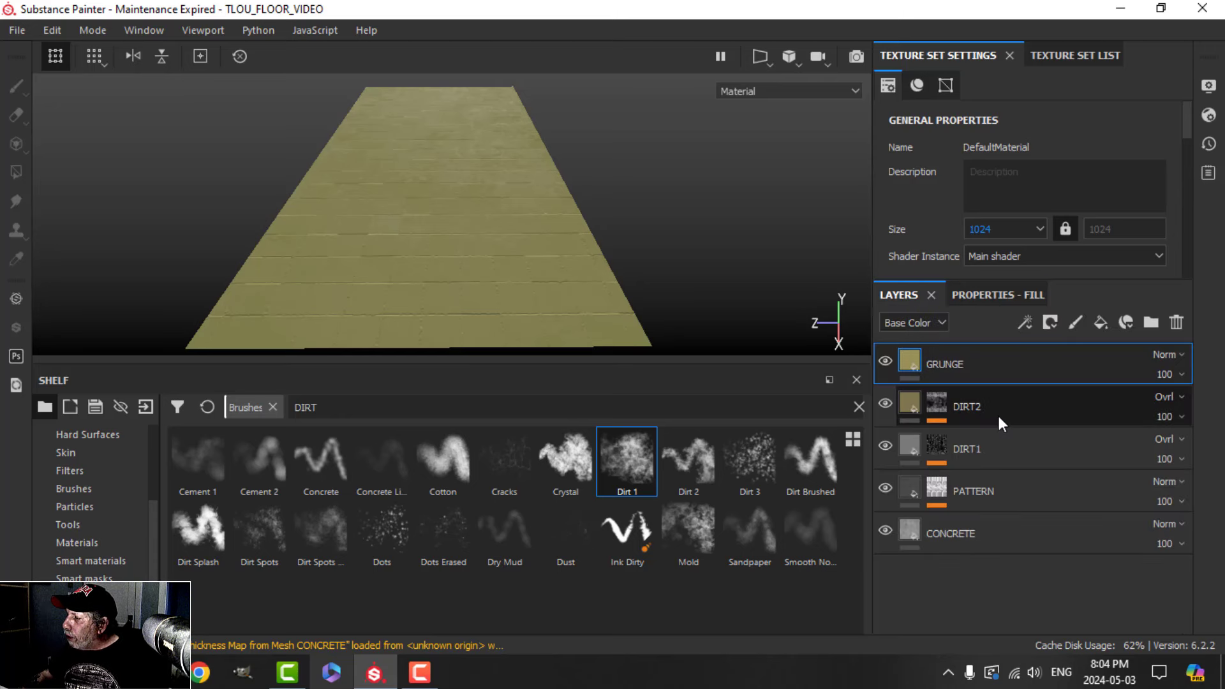
# - Add a black mask to the GRUNGE layer and put a fill effect in that mask
pyautogui.click(1001, 361)
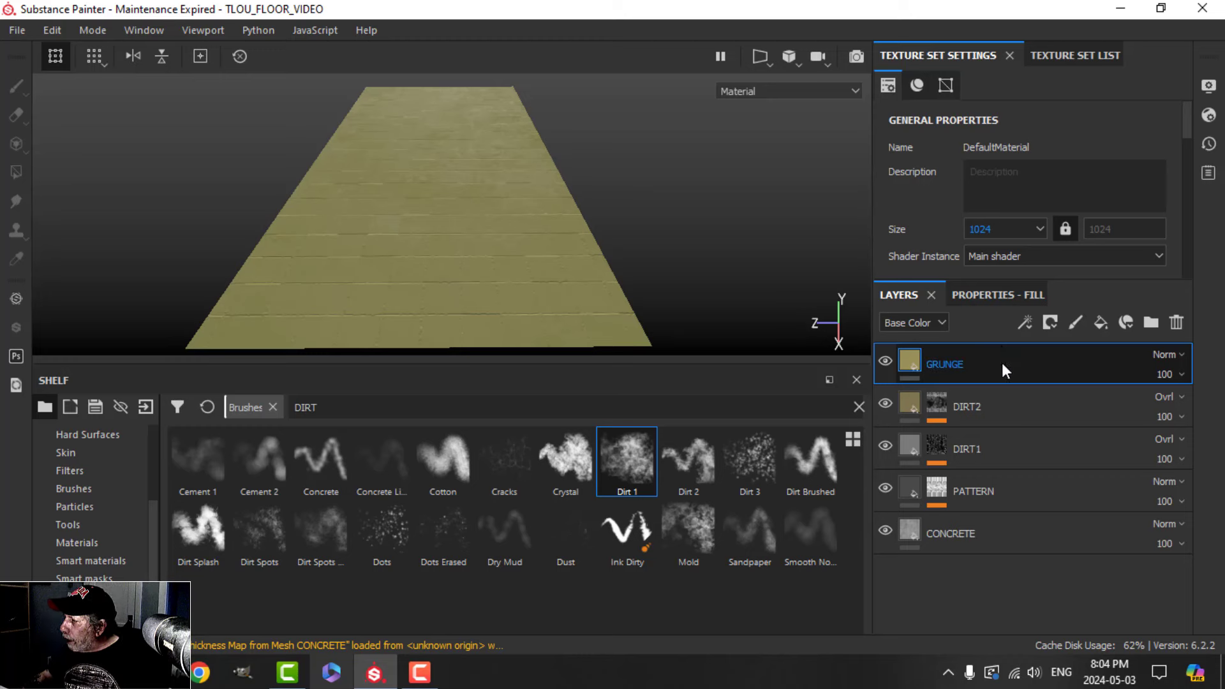
pyautogui.click(1050, 323)
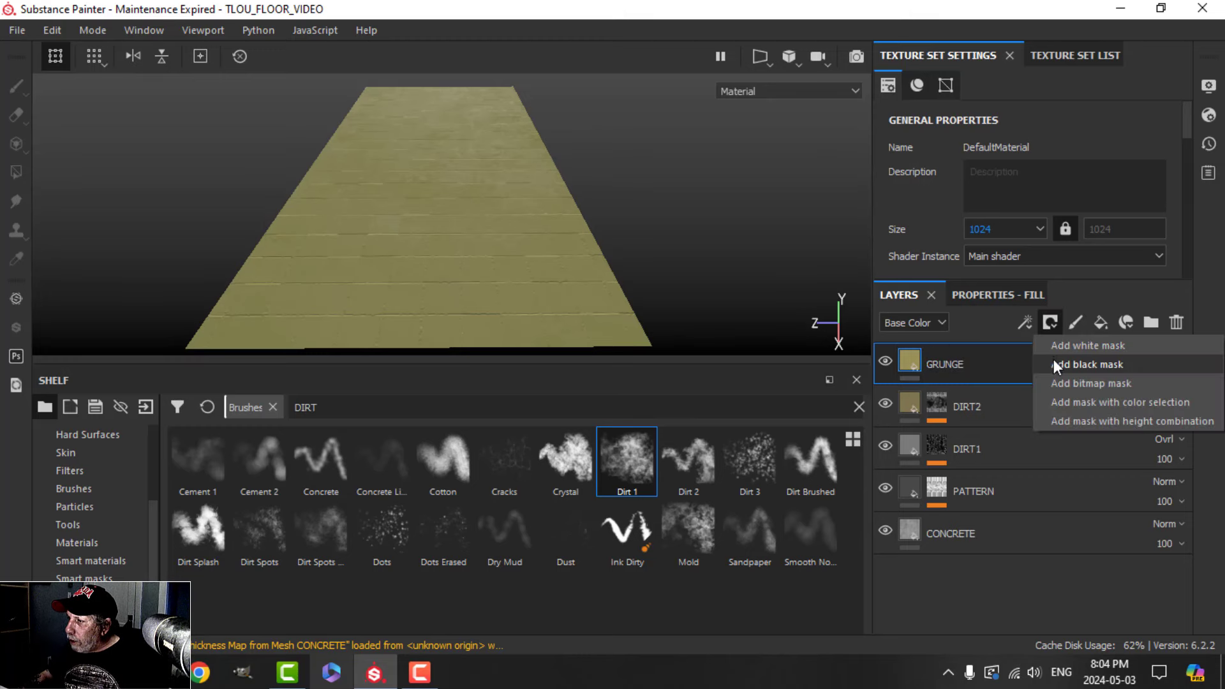
pyautogui.click(1054, 360)
pyautogui.click(1025, 324)
pyautogui.click(1040, 389)
pyautogui.click(992, 296)
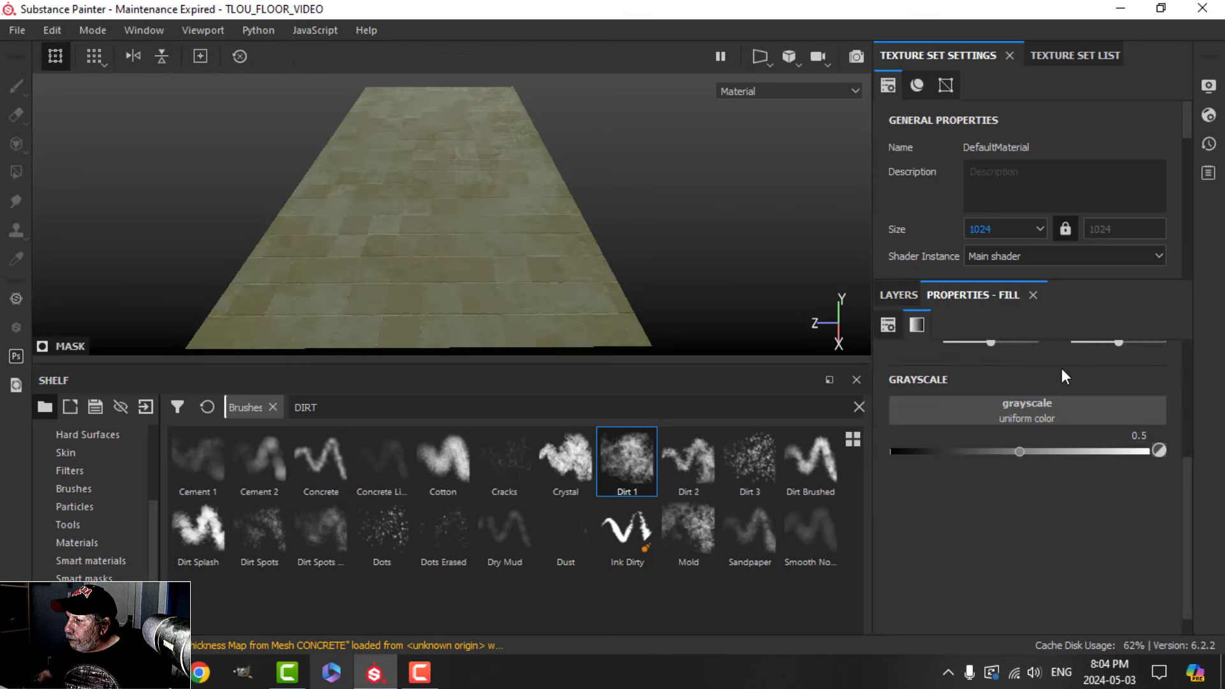
# - Find Grunge Map 004 among the procedural textures and assign it as the grayscale of the GRUNGE mask's fill
pyautogui.click(1051, 418)
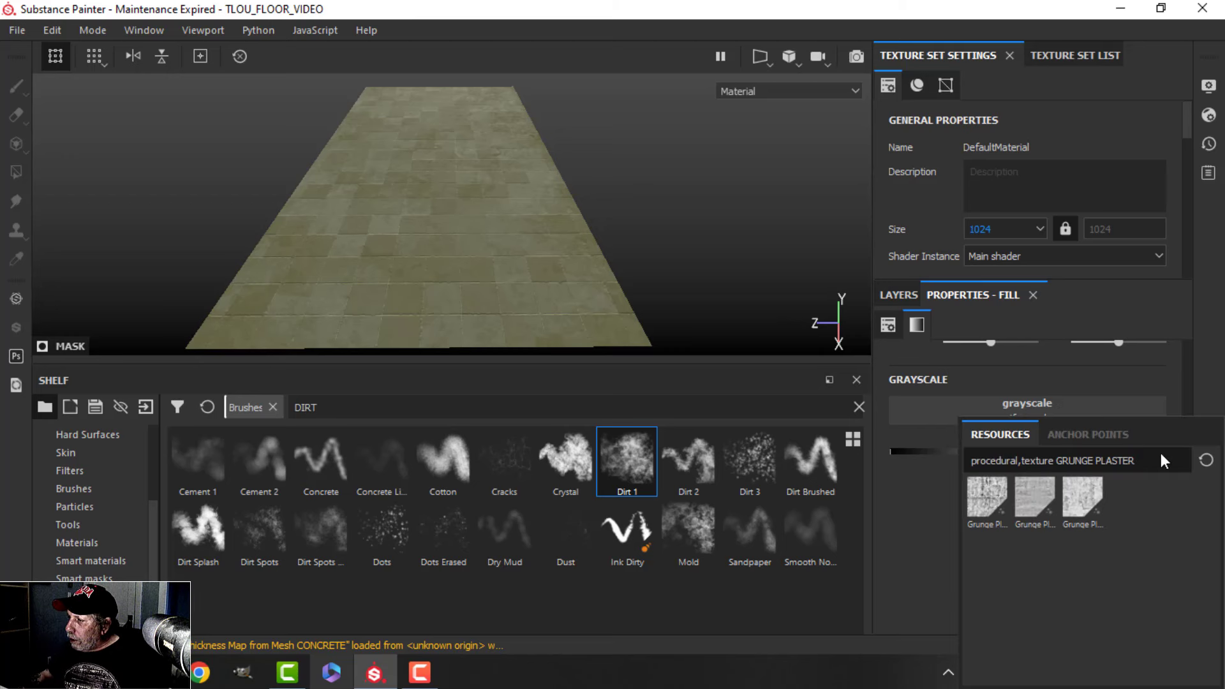
pyautogui.click(1206, 460)
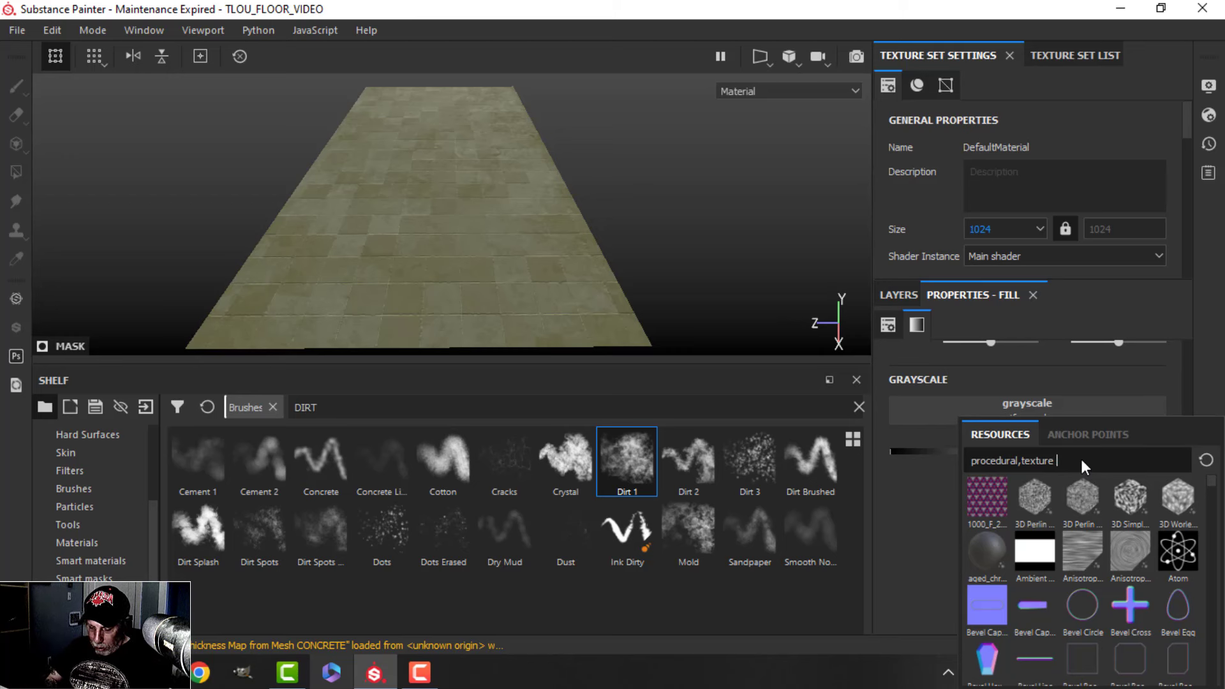
pyautogui.write('GRUNGE MA')
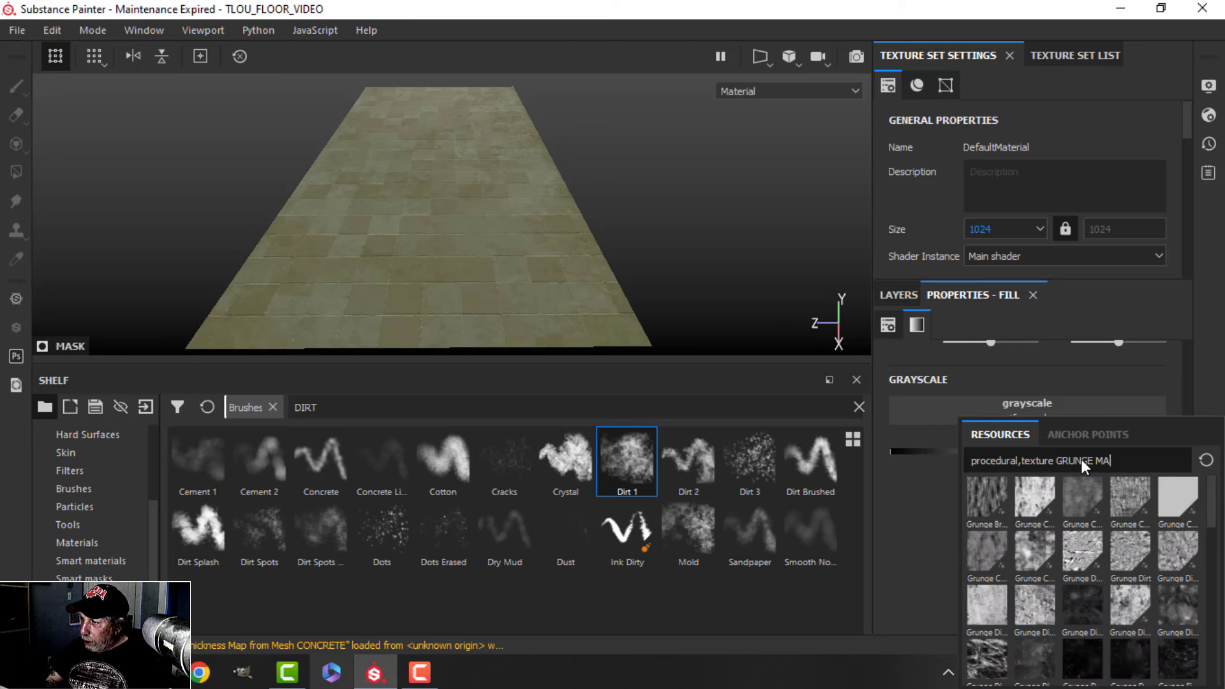
pyautogui.write('P 00')
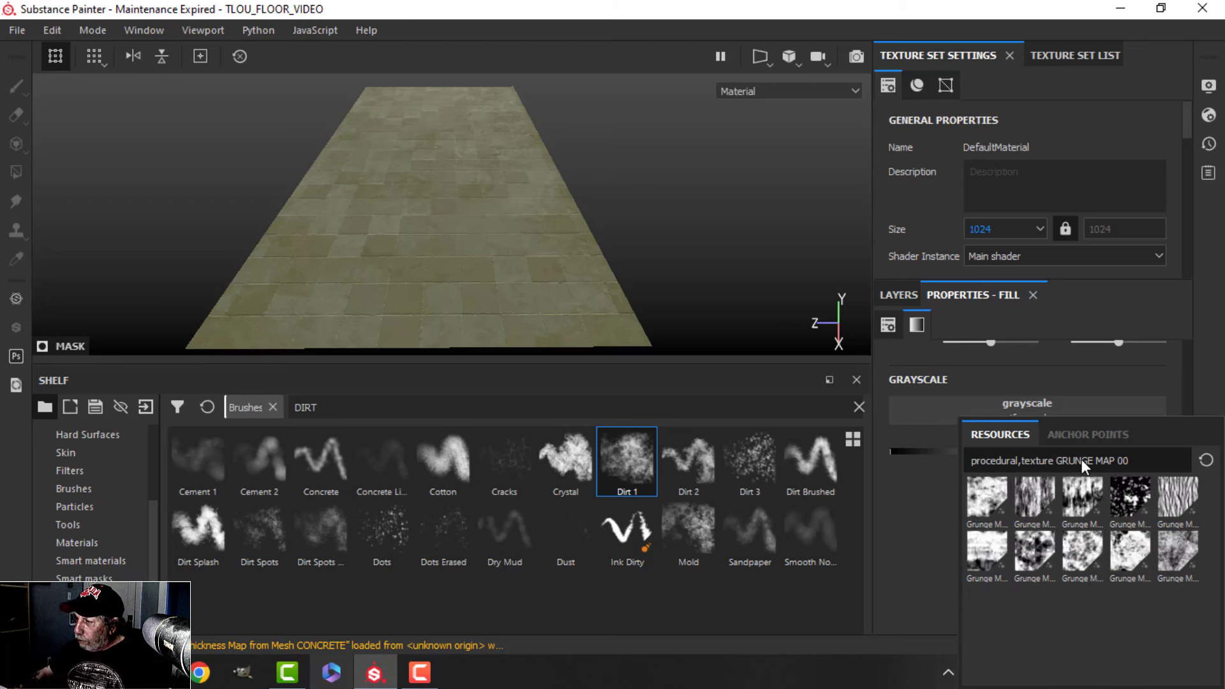
pyautogui.write('4')
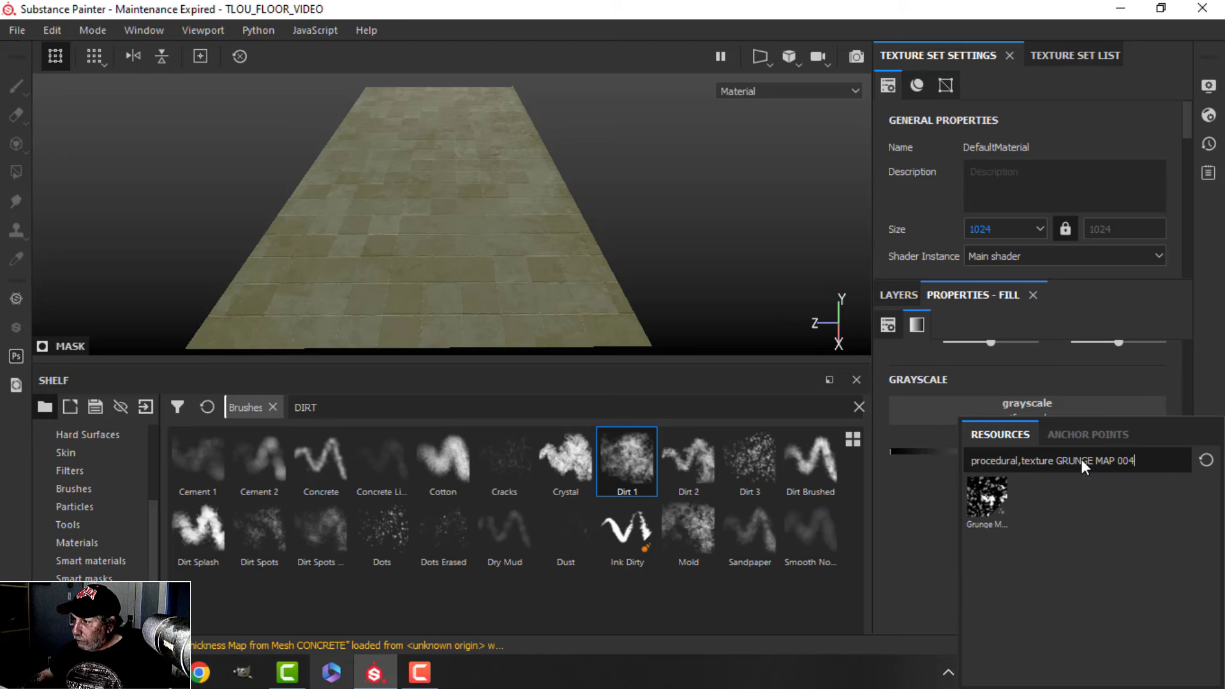
pyautogui.click(987, 502)
pyautogui.scroll(1, 523, 254)
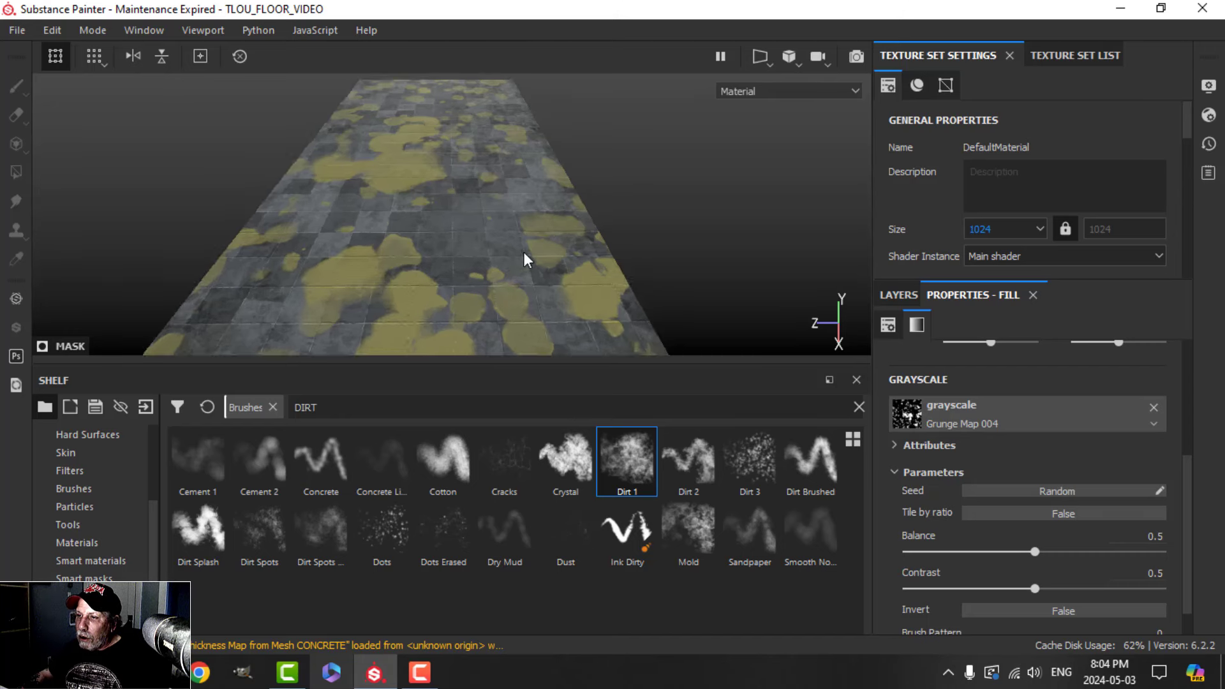
pyautogui.keyDown('alt'); pyautogui.moveTo(527, 267); pyautogui.dragTo(559, 271); pyautogui.keyUp('alt')
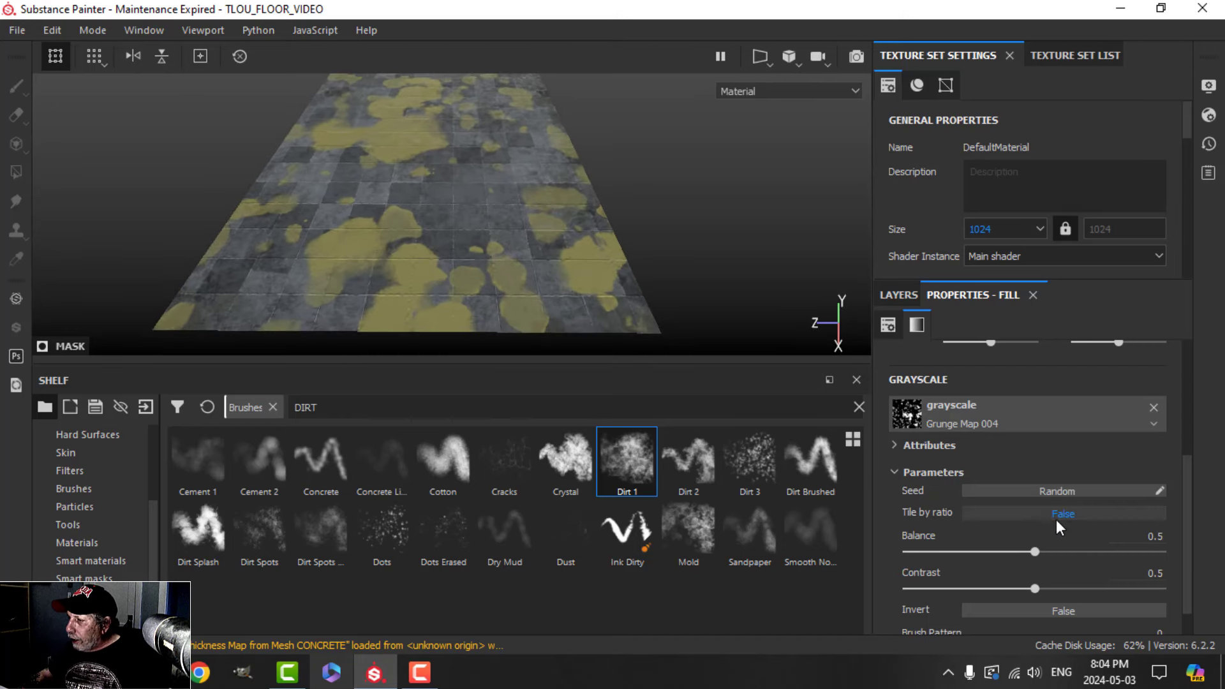
# - Set the Balance of Grunge Map 004 to 0.36 to reduce the grunge coverage on the floor
pyautogui.scroll(-1, 1059, 521)
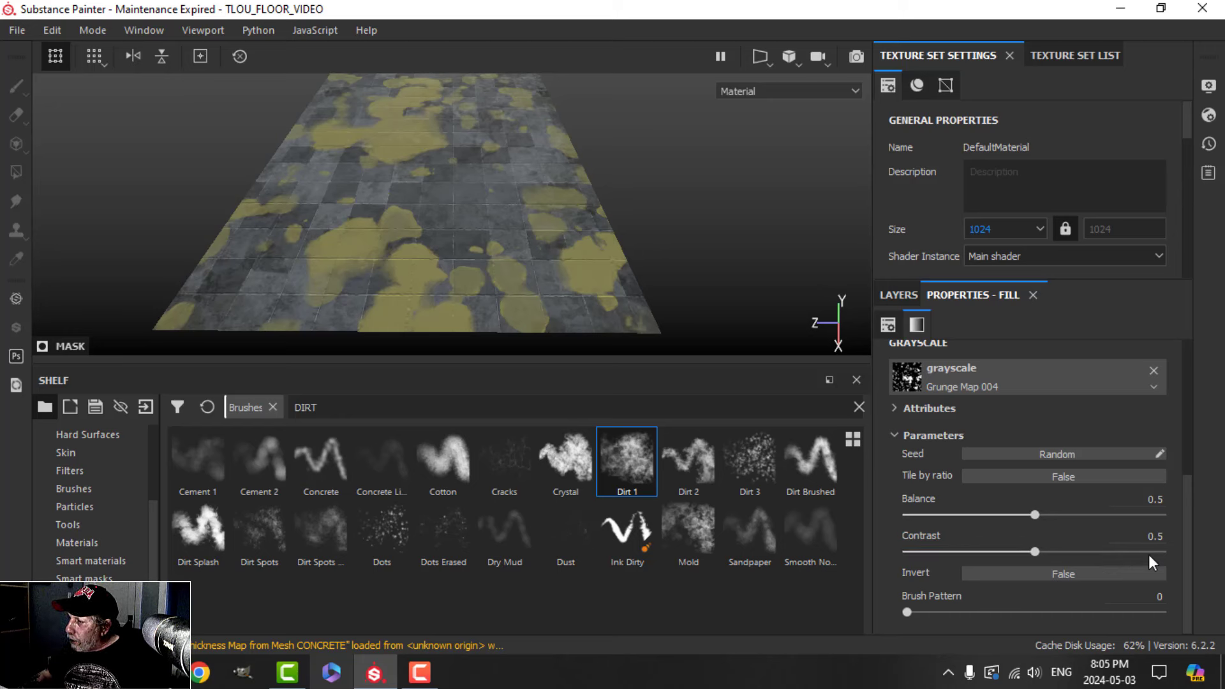
pyautogui.click(1154, 499)
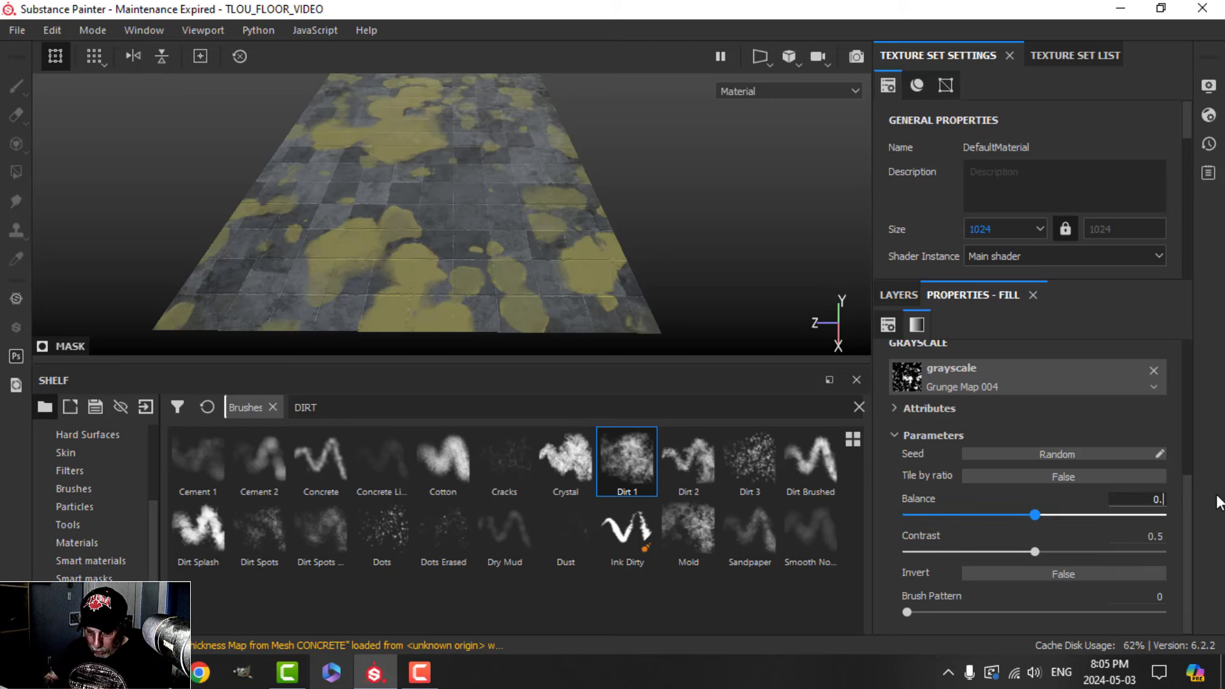
pyautogui.press('Return')
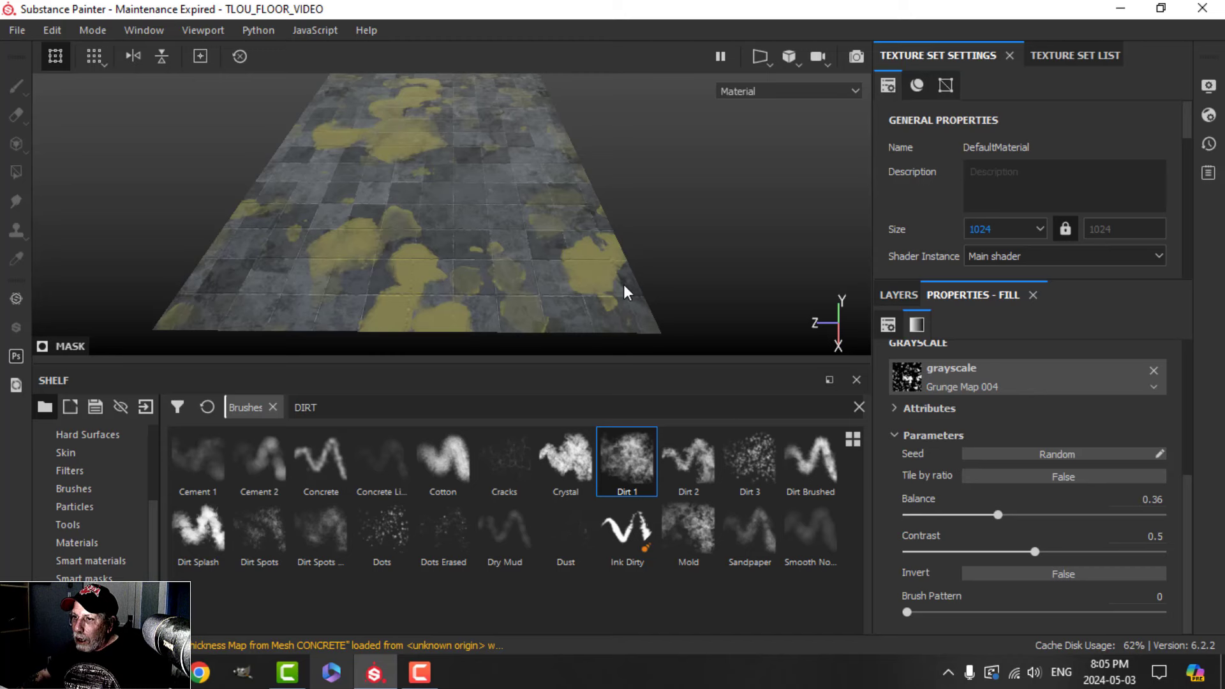
pyautogui.keyDown('alt'); pyautogui.moveTo(584, 217); pyautogui.dragTo(592, 271); pyautogui.keyUp('alt')
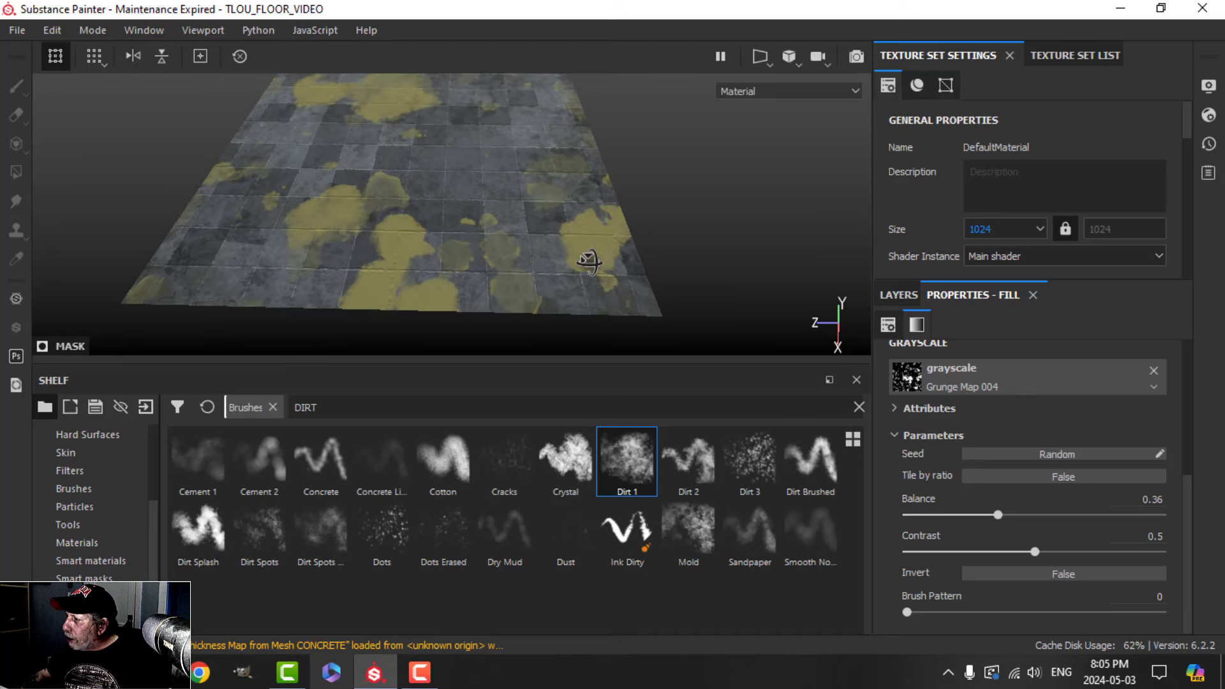
# - Add a second fill effect to the GRUNGE mask and assign Grunge Map 013 as its grayscale
pyautogui.click(900, 299)
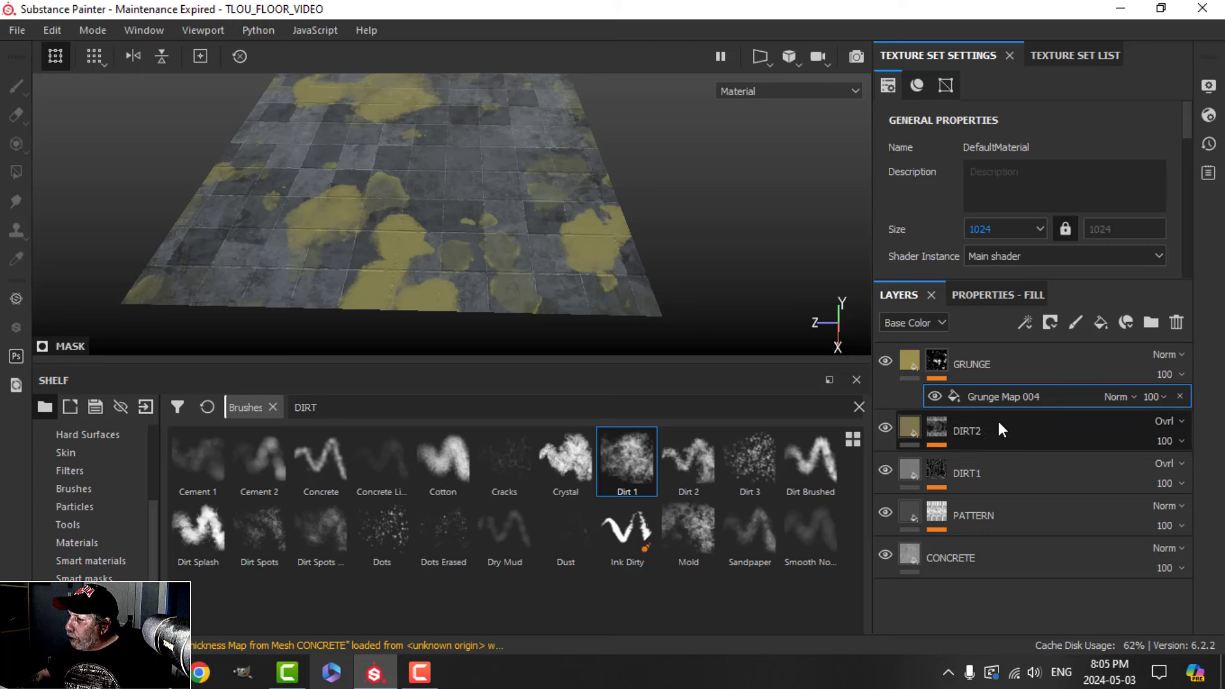
pyautogui.click(1024, 323)
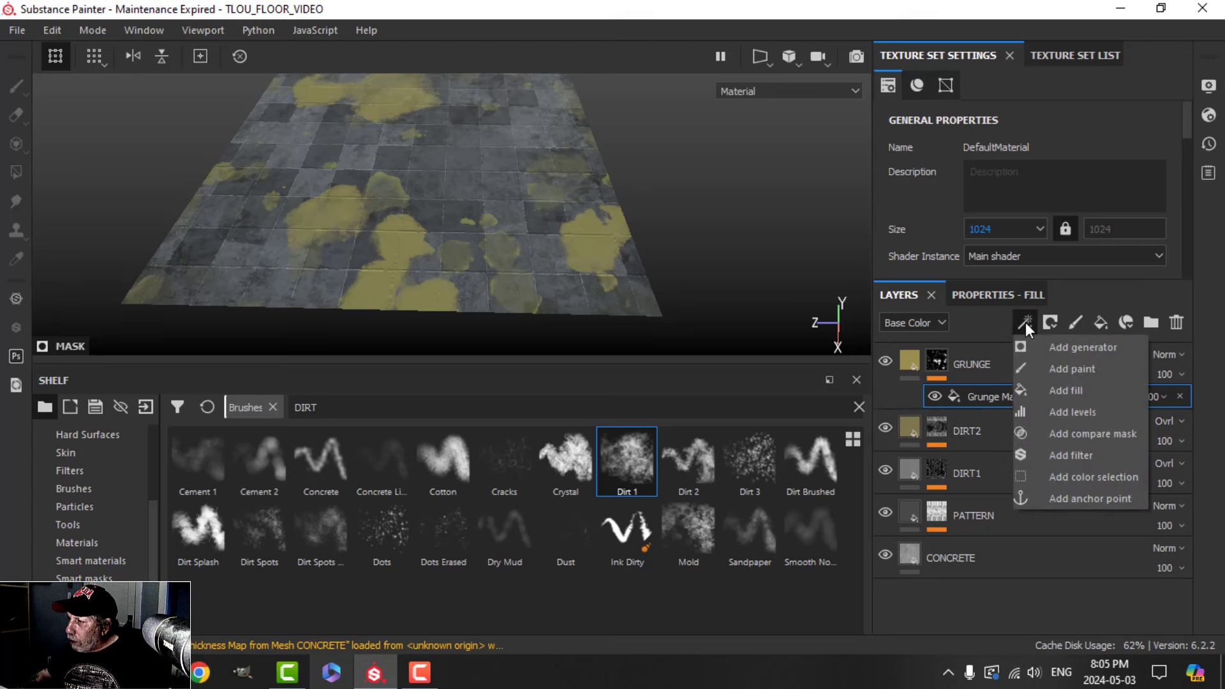
pyautogui.click(1050, 388)
pyautogui.click(1005, 298)
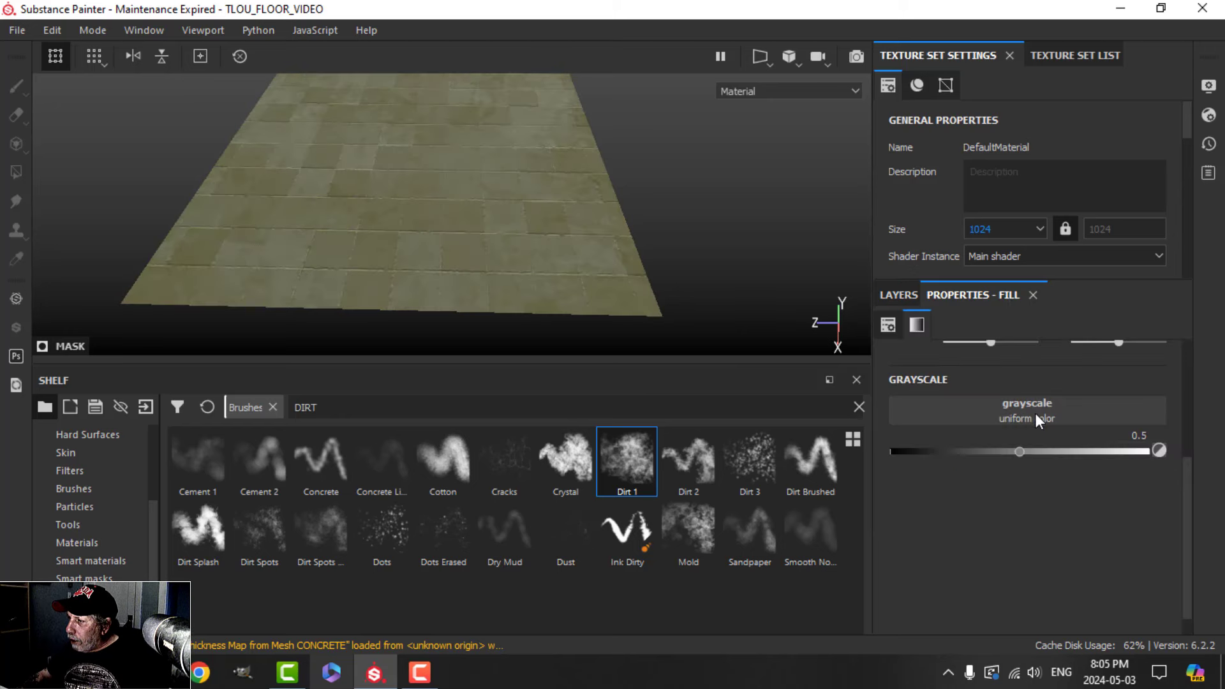
pyautogui.click(1034, 412)
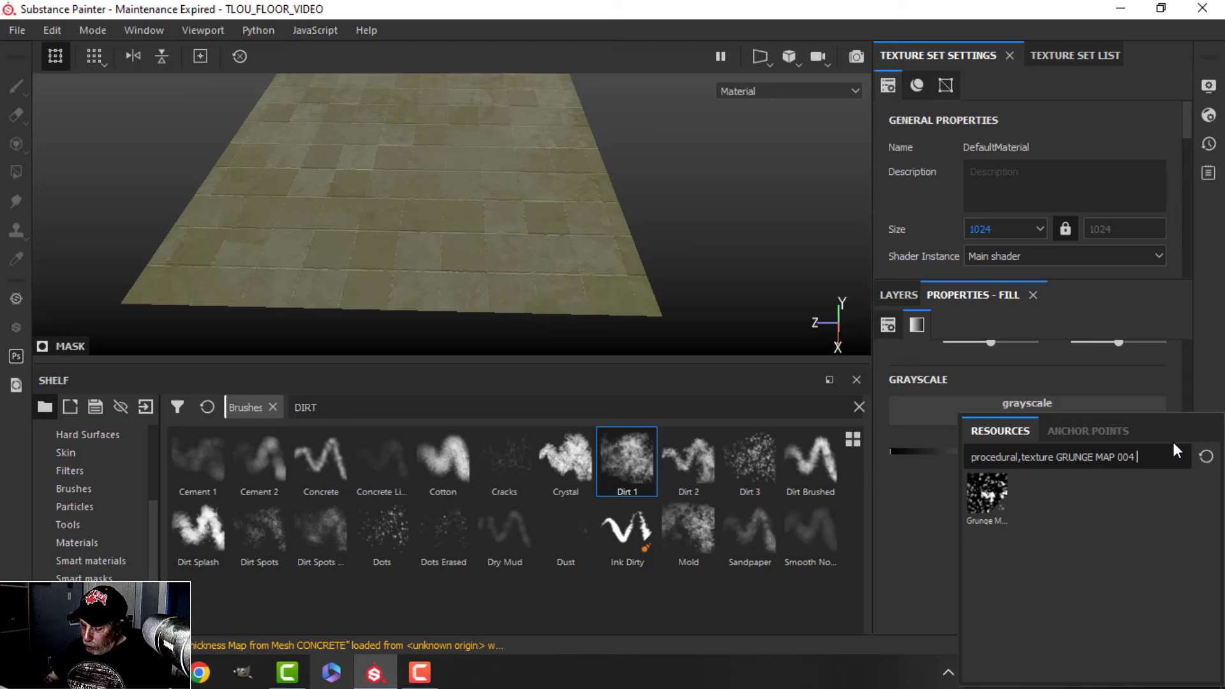
pyautogui.press('BackSpace')
pyautogui.press('BackSpace')
pyautogui.write('13')
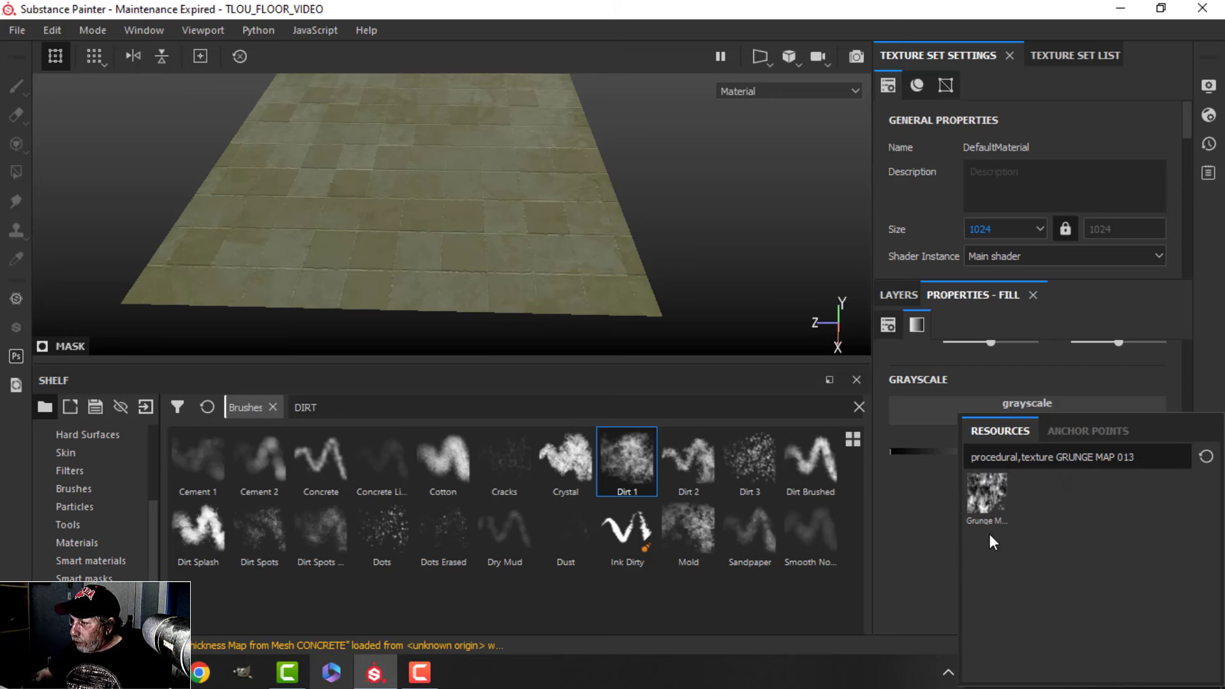
pyautogui.click(988, 495)
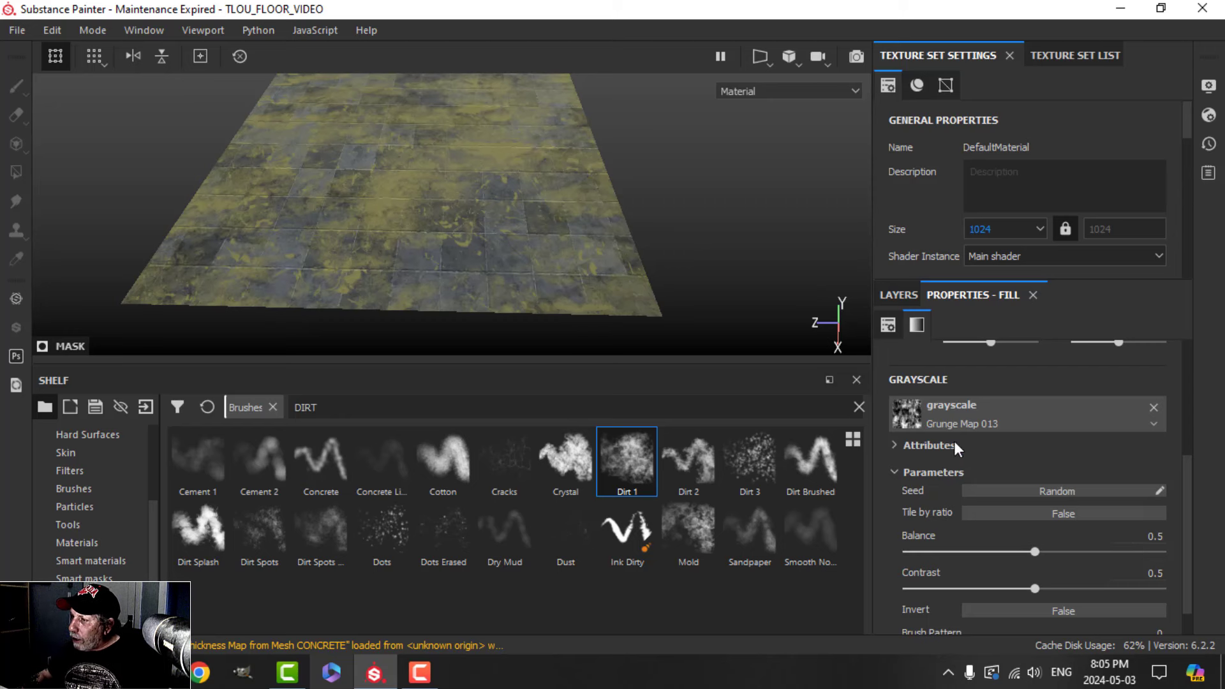
# - Set the Grunge Map 013 fill's blend mode to Subtract so it breaks up the grunge patches
pyautogui.click(913, 293)
pyautogui.click(1133, 397)
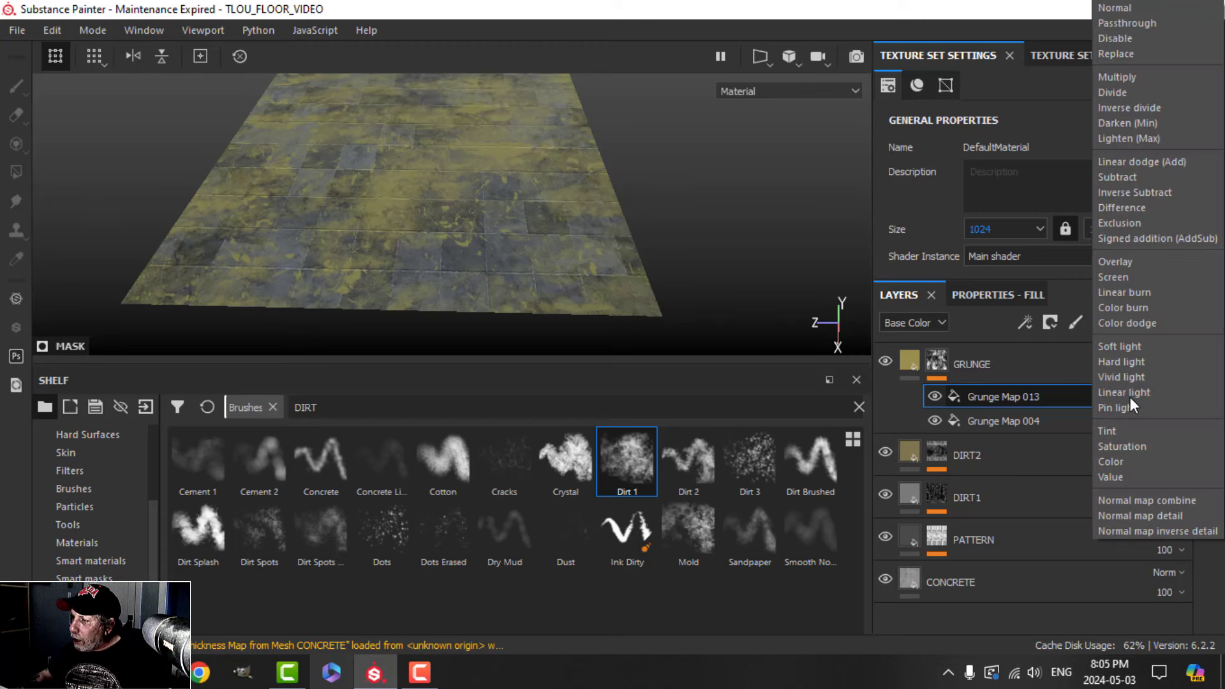
pyautogui.click(1115, 178)
pyautogui.scroll(3, 487, 259)
pyautogui.moveTo(487, 259)
pyautogui.keyDown('alt'); pyautogui.mouseDown()
pyautogui.moveTo(470, 266)
pyautogui.moveTo(508, 259)
pyautogui.mouseUp(); pyautogui.keyUp('alt')
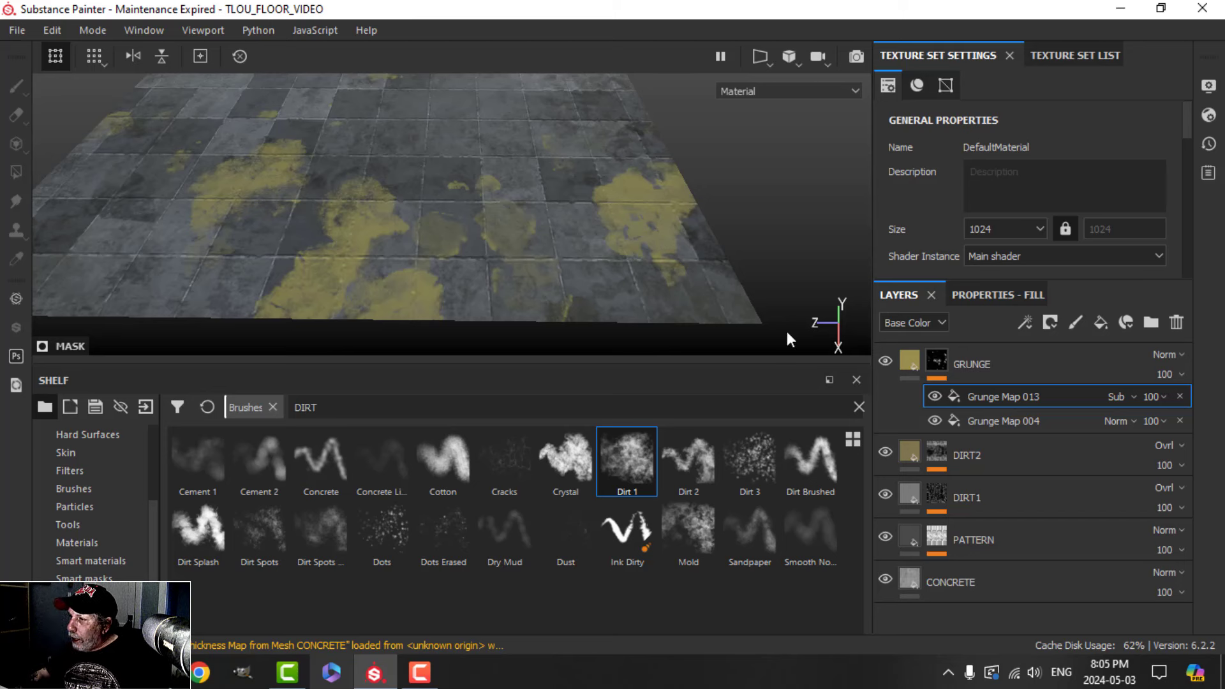
# - Set the GRUNGE layer's blend mode to Overlay so the patches blend into the tiles
pyautogui.click(917, 362)
pyautogui.click(1162, 353)
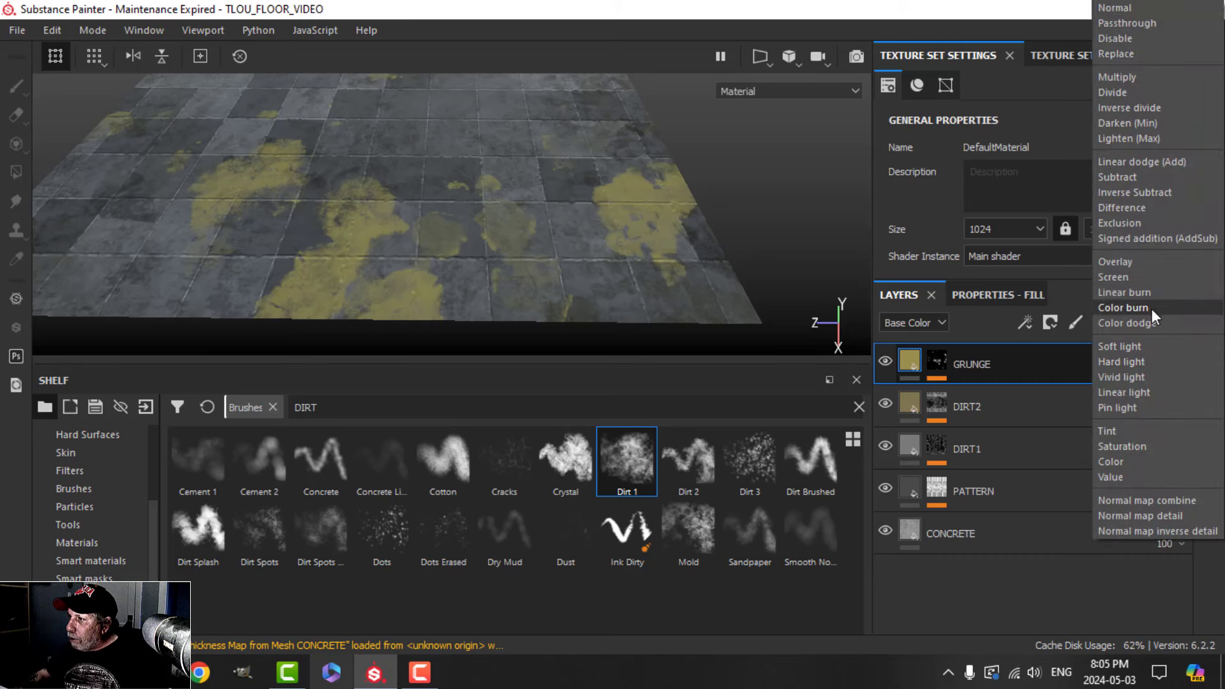
pyautogui.click(1130, 262)
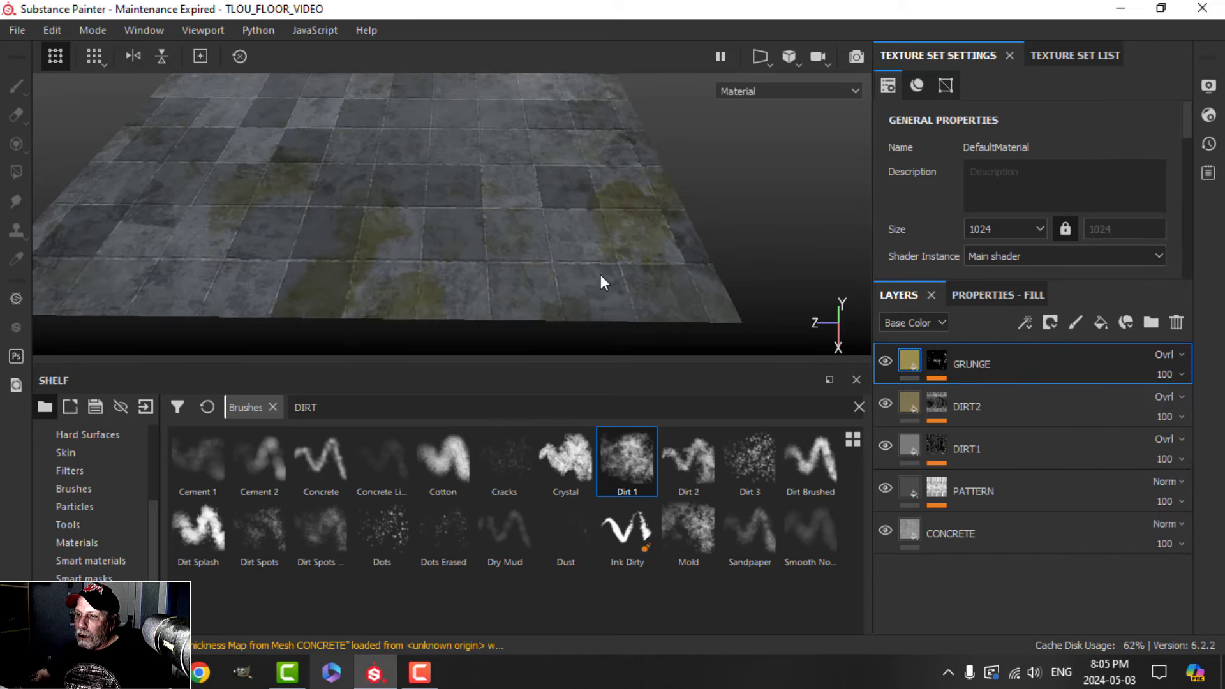
pyautogui.keyDown('alt'); pyautogui.moveTo(603, 281); pyautogui.dragTo(552, 276); pyautogui.keyUp('alt')
pyautogui.scroll(-2, 610, 259)
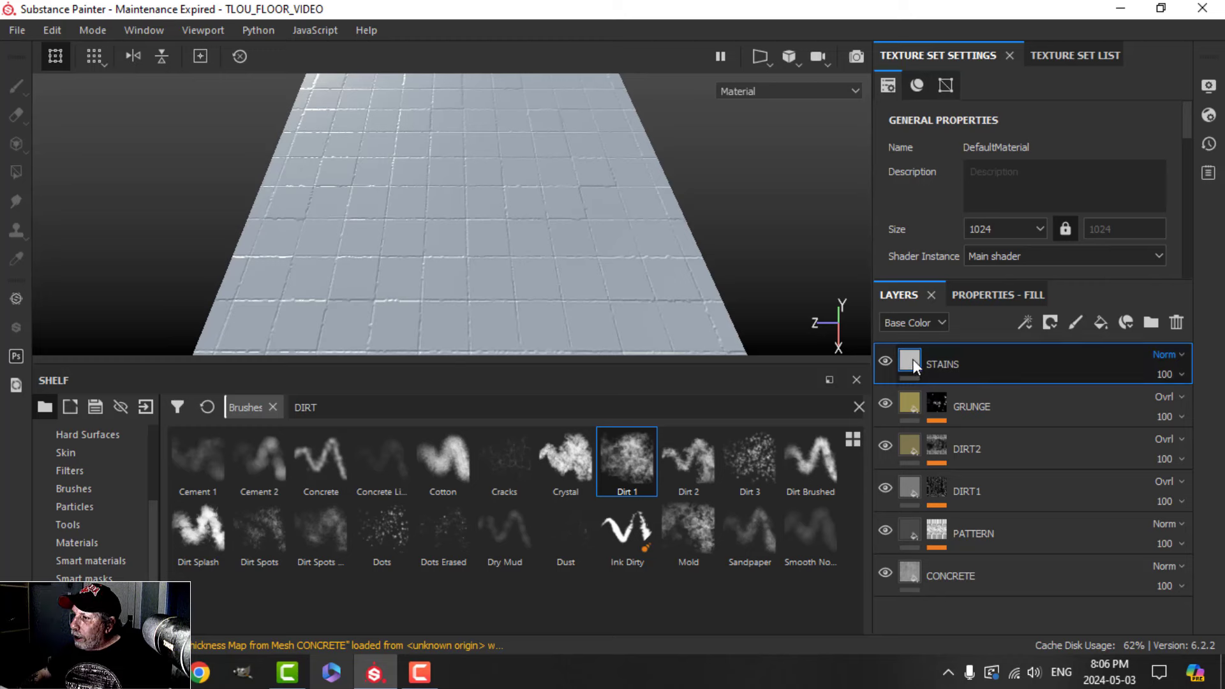
# - Leave only the color and rough channels enabled on the STAINS fill layer
pyautogui.click(988, 296)
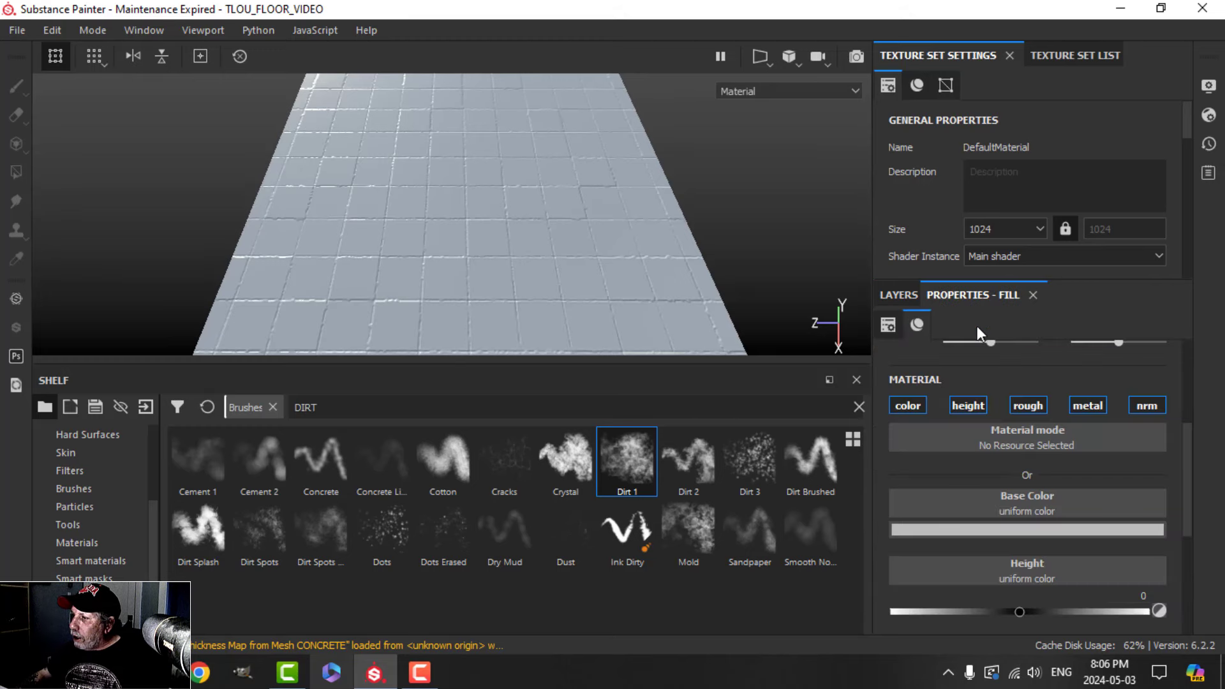
pyautogui.keyDown('alt'); pyautogui.click(917, 398); pyautogui.keyUp('alt')
pyautogui.click(1031, 406)
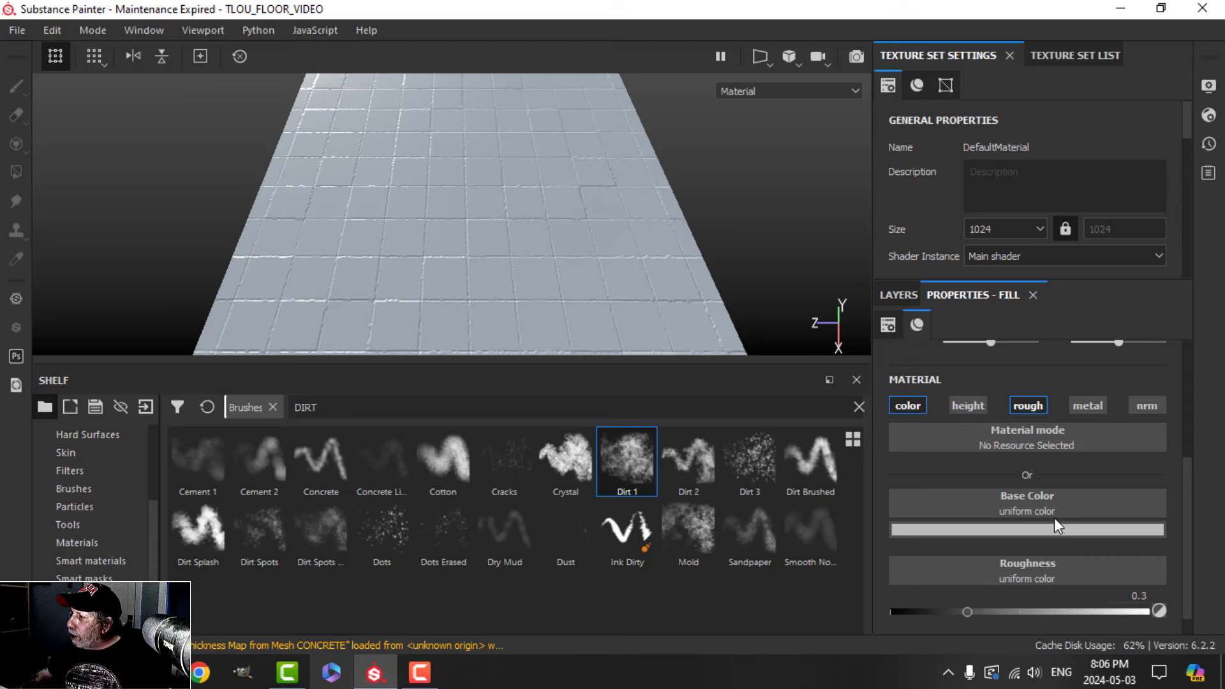
# - Set the STAINS layer's base color to a dark orange-brown with hue 0.090, saturation 0.966 and value 0.160
pyautogui.click(1032, 529)
pyautogui.click(1190, 322)
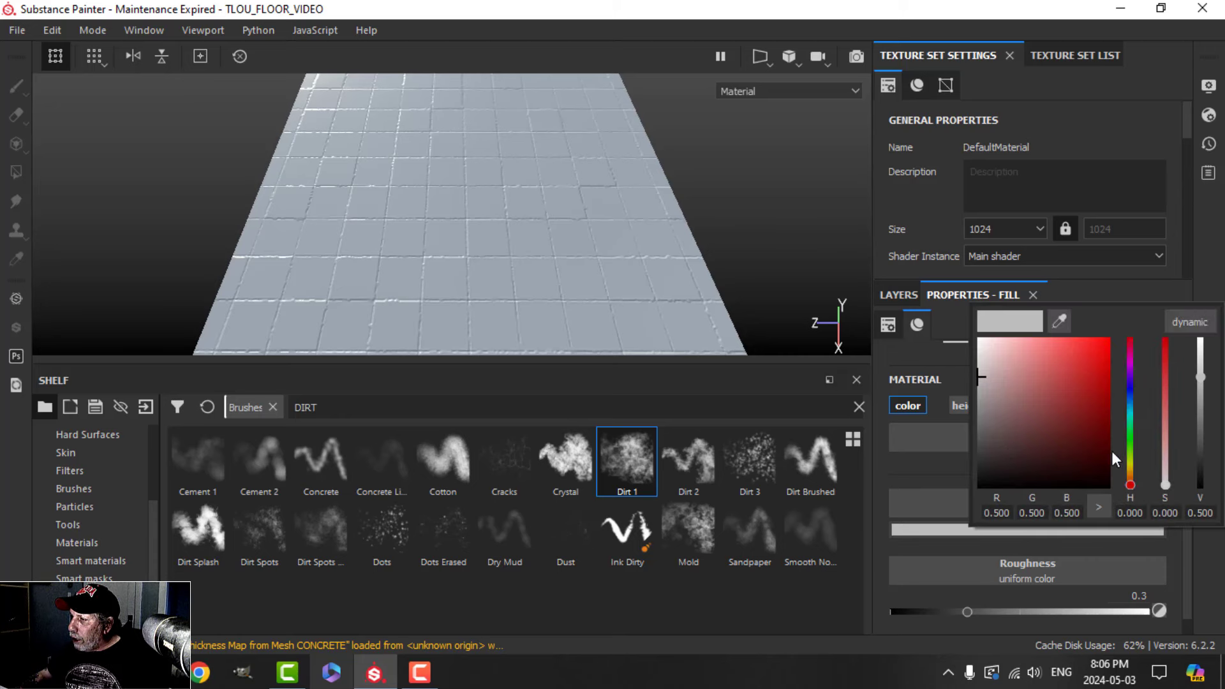
pyautogui.moveTo(1129, 486); pyautogui.dragTo(1126, 470)
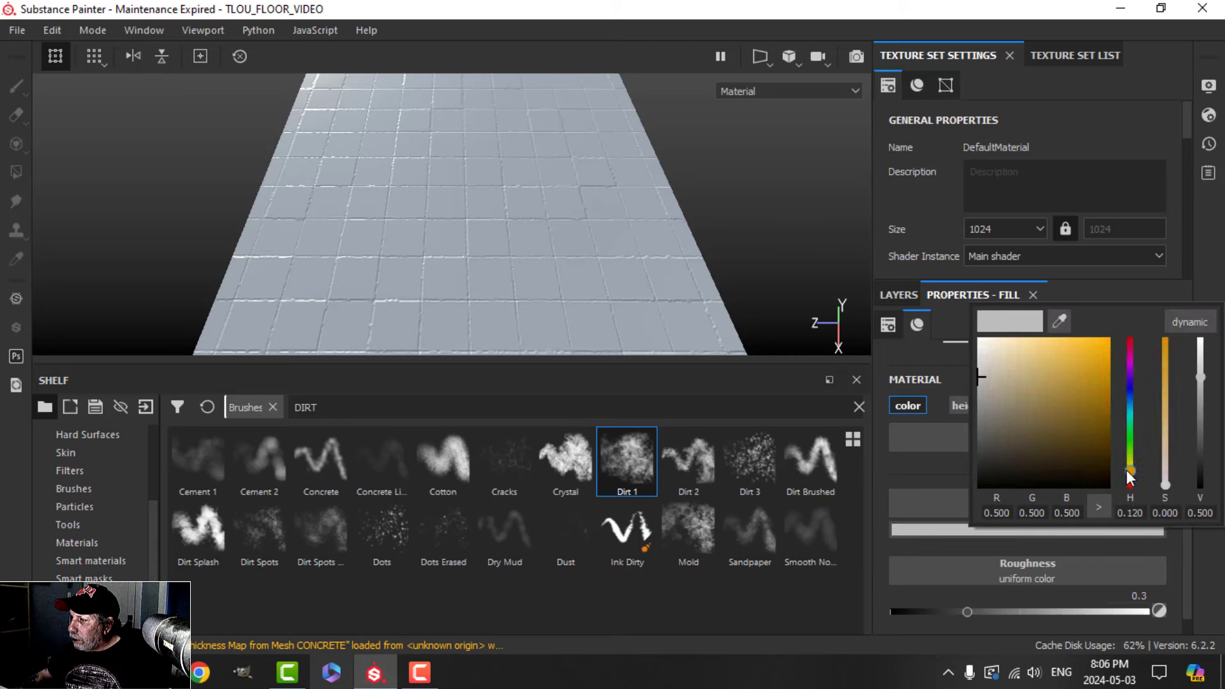
pyautogui.moveTo(1085, 411); pyautogui.dragTo(1090, 393)
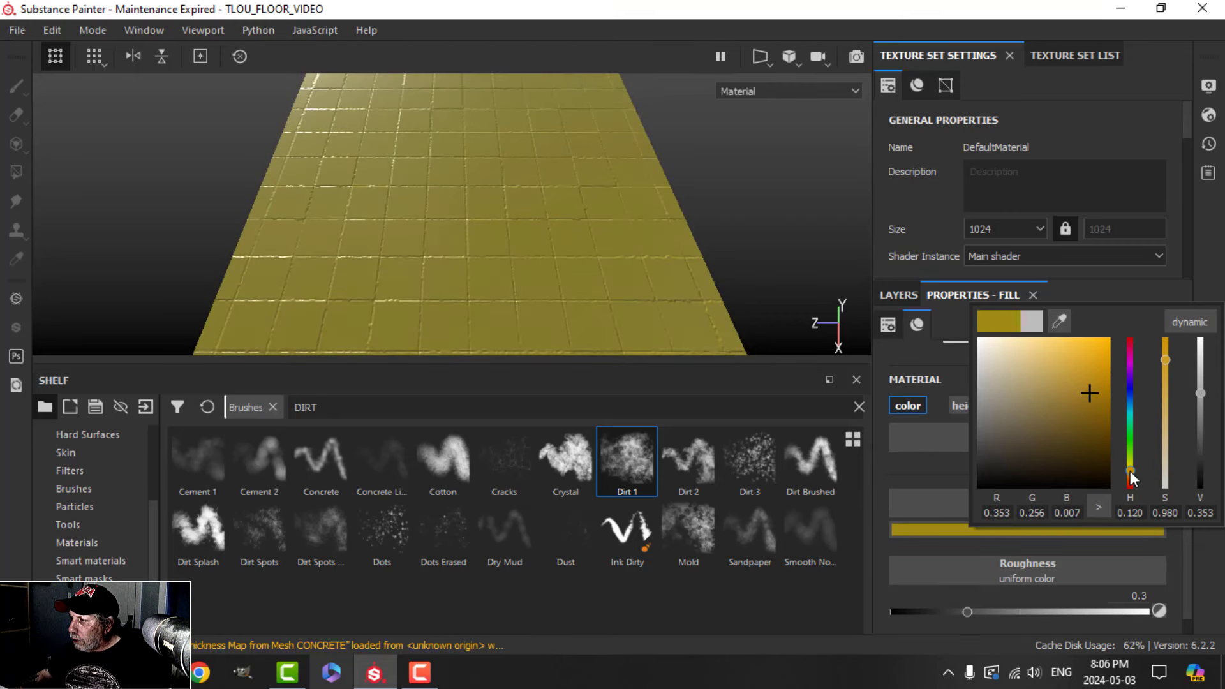
pyautogui.moveTo(1131, 471); pyautogui.dragTo(1132, 473)
pyautogui.moveTo(1088, 417); pyautogui.dragTo(1082, 423)
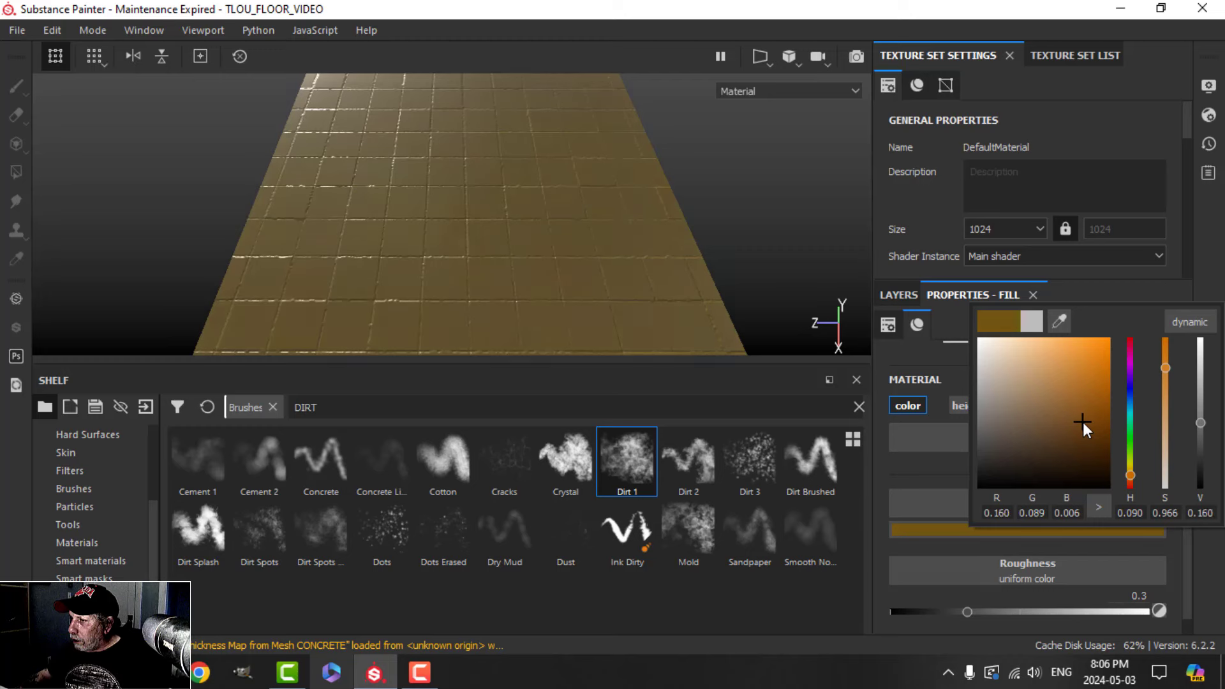
# - Refine the STAINS base color by lowering its saturation to 0.908 and darkening it slightly
pyautogui.click(898, 295)
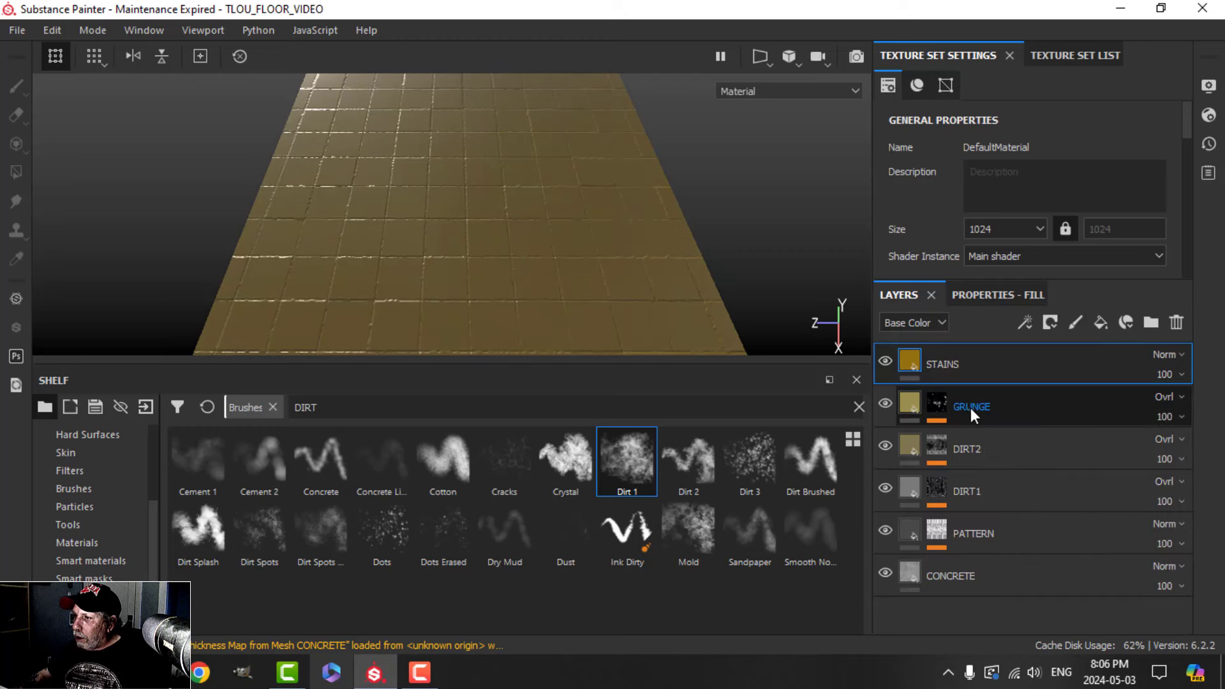
pyautogui.click(1007, 296)
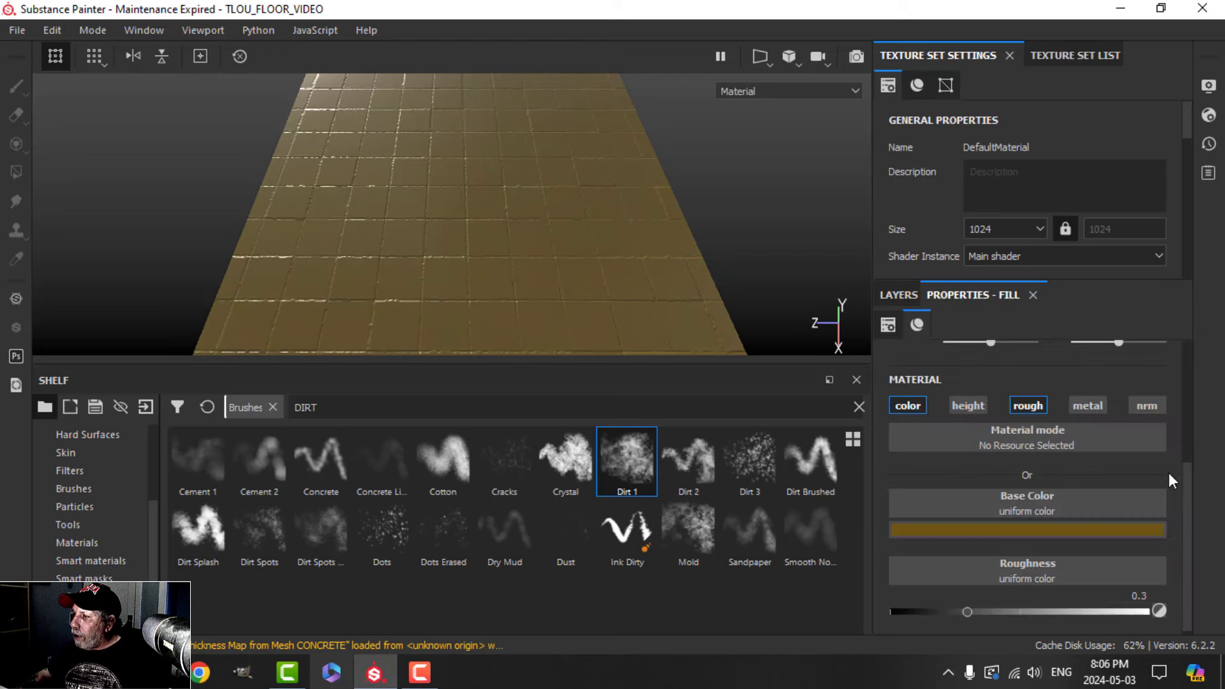
pyautogui.click(1110, 528)
pyautogui.moveTo(1171, 375); pyautogui.dragTo(1170, 385)
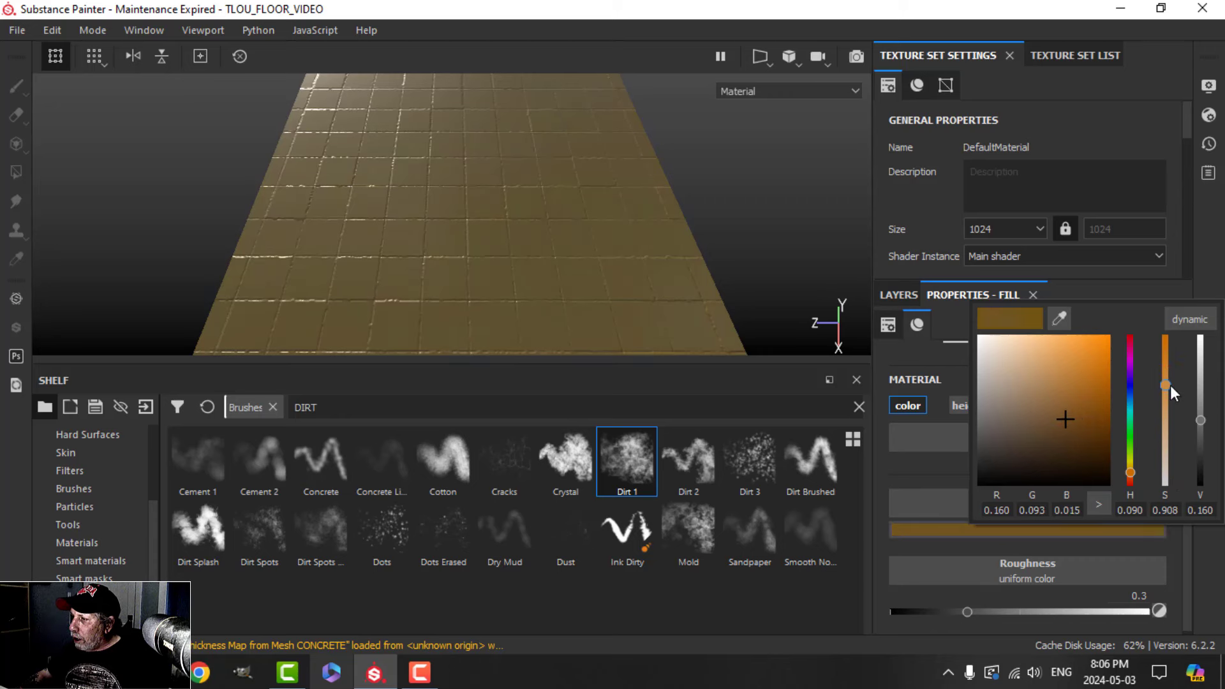
pyautogui.click(1201, 427)
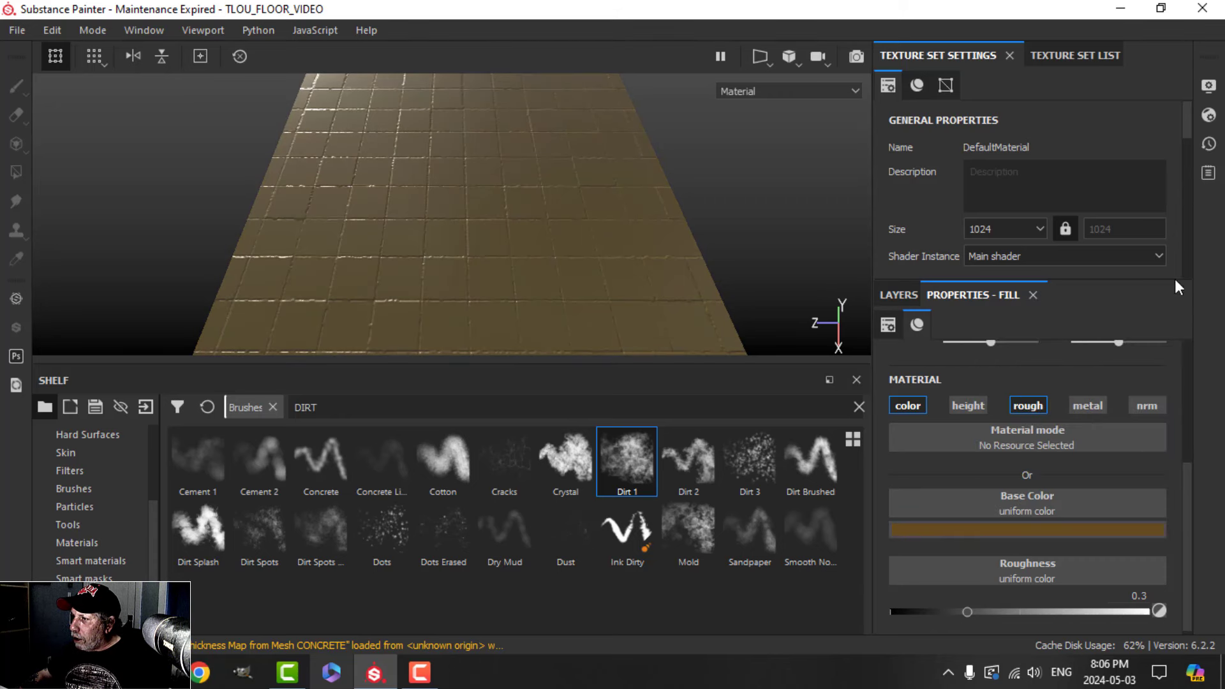
pyautogui.click(899, 295)
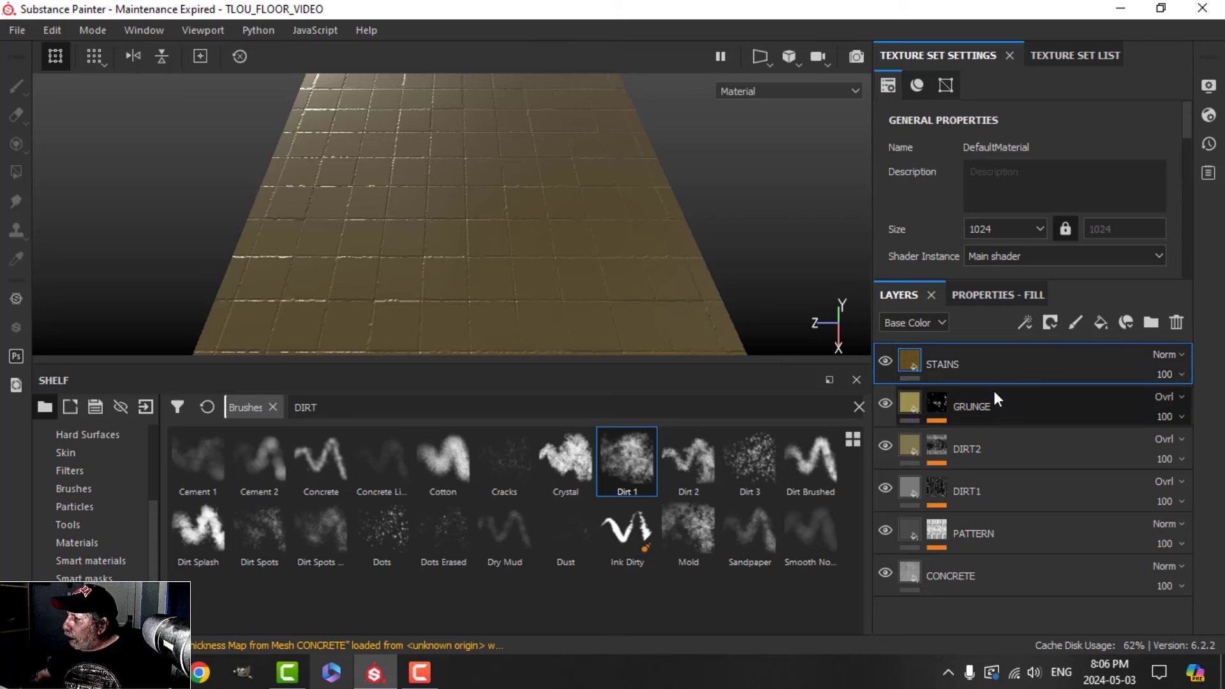
# - Add a black mask to the STAINS layer and give it a fill effect
pyautogui.click(1054, 321)
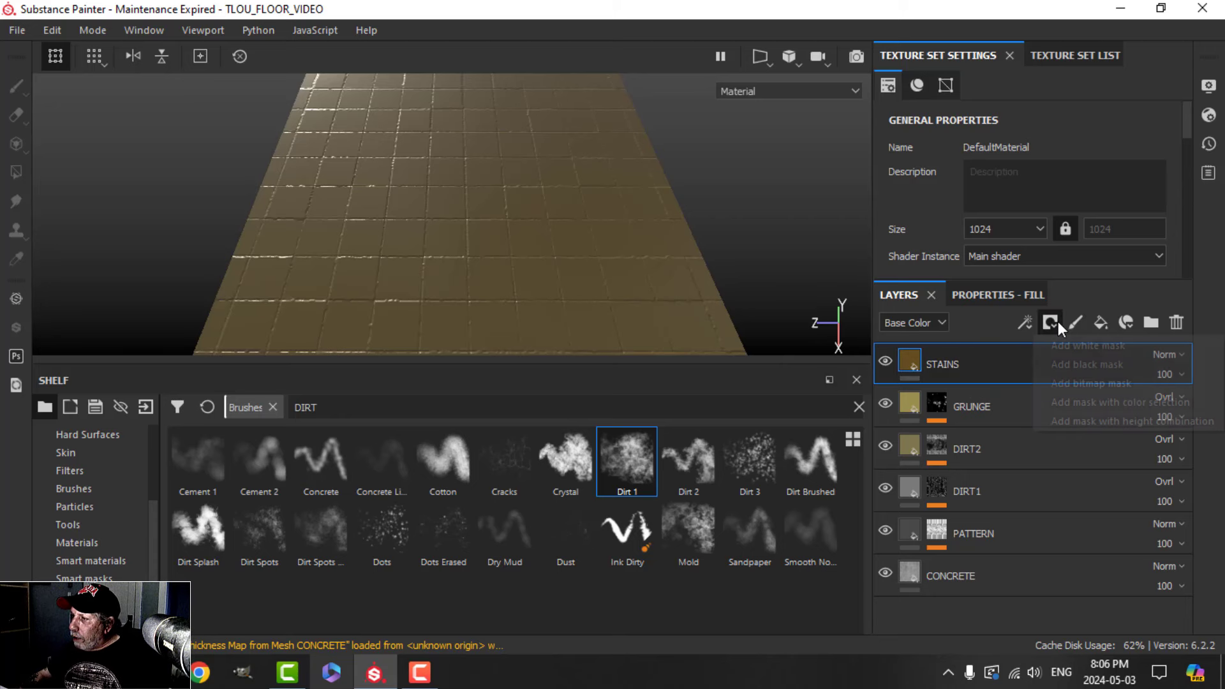
pyautogui.click(1026, 326)
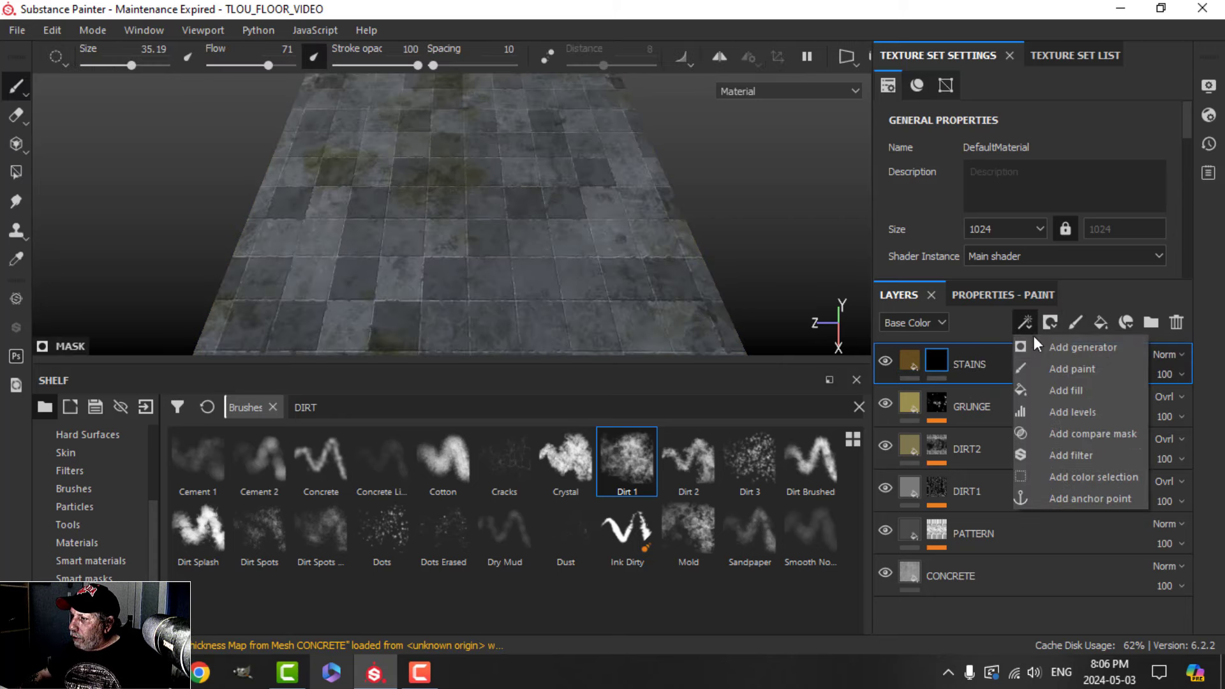
pyautogui.click(1051, 387)
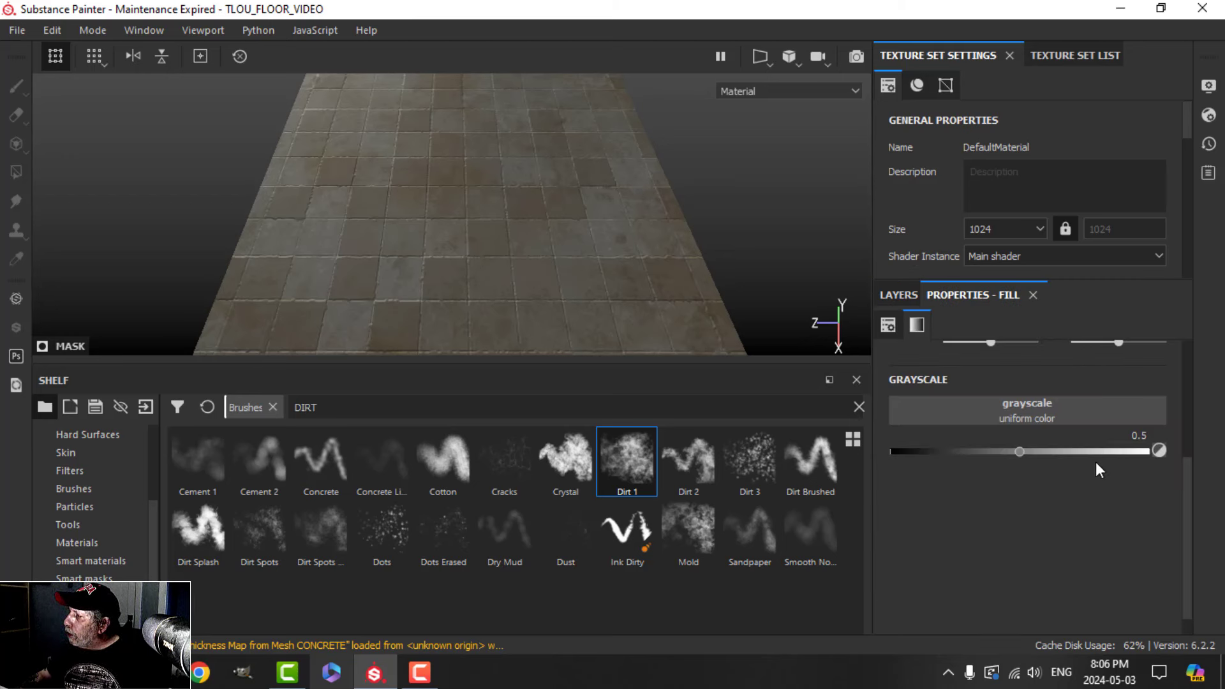
# - Assign the Grunge Stains Spots texture as the grayscale of the STAINS mask fill
pyautogui.click(1040, 414)
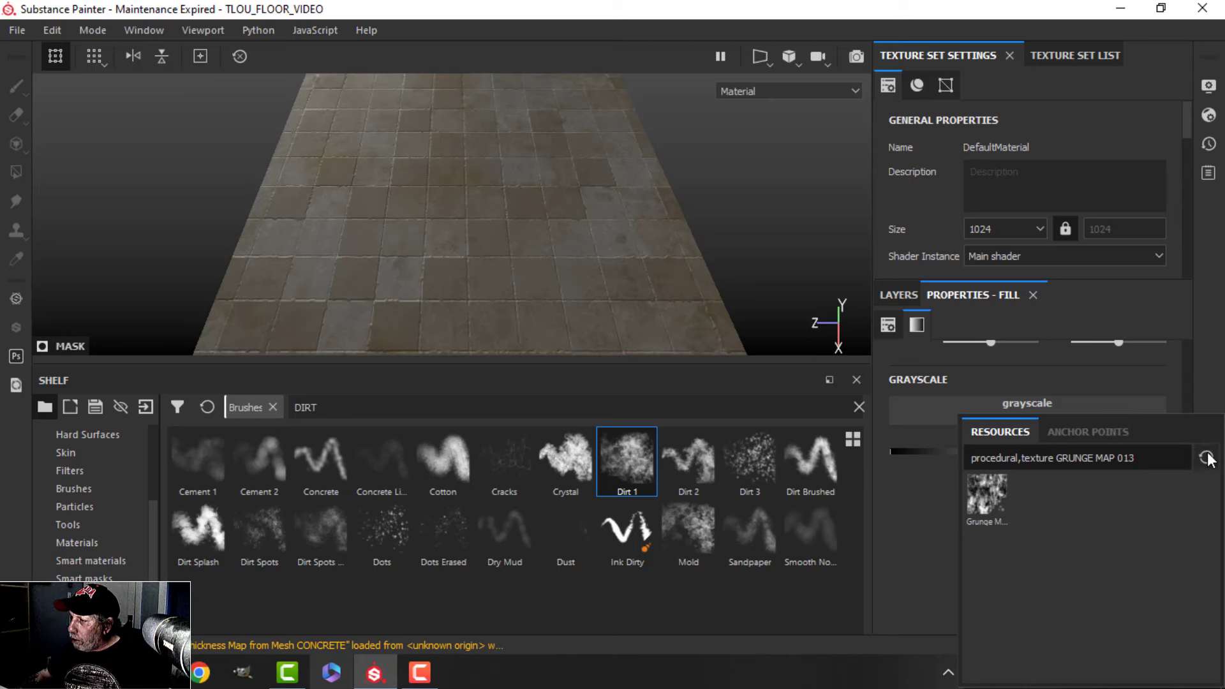
pyautogui.click(1206, 457)
pyautogui.write('GRU')
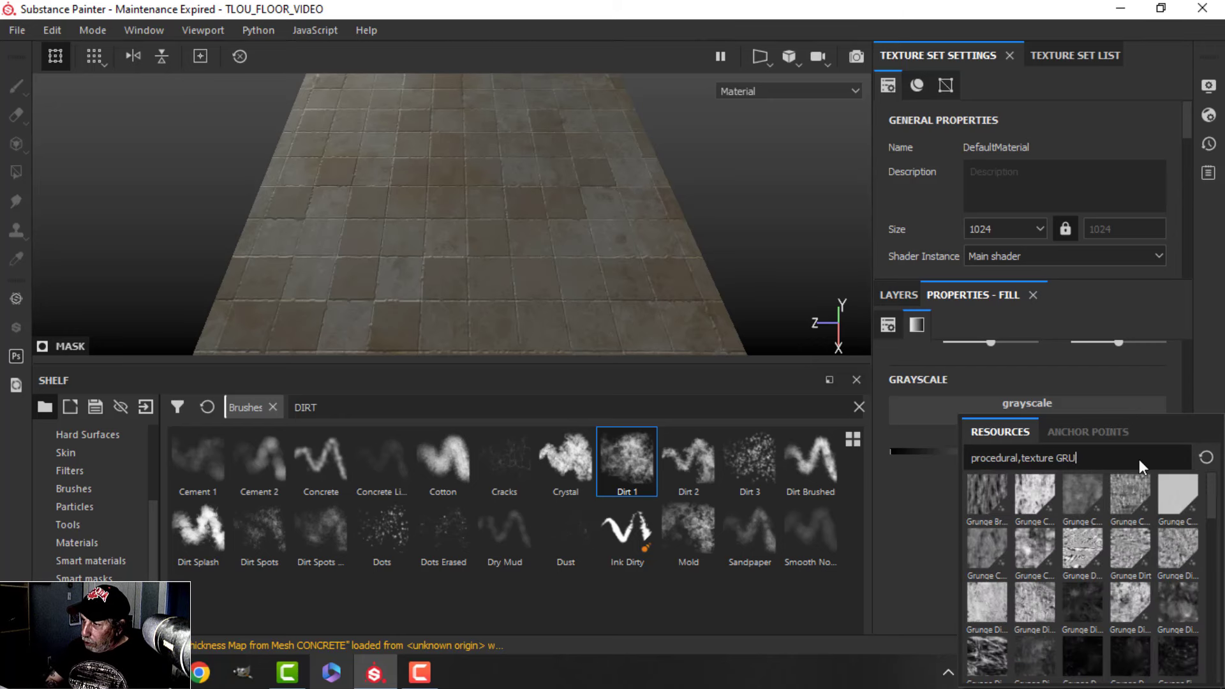
pyautogui.write('NGE STAINS SPO')
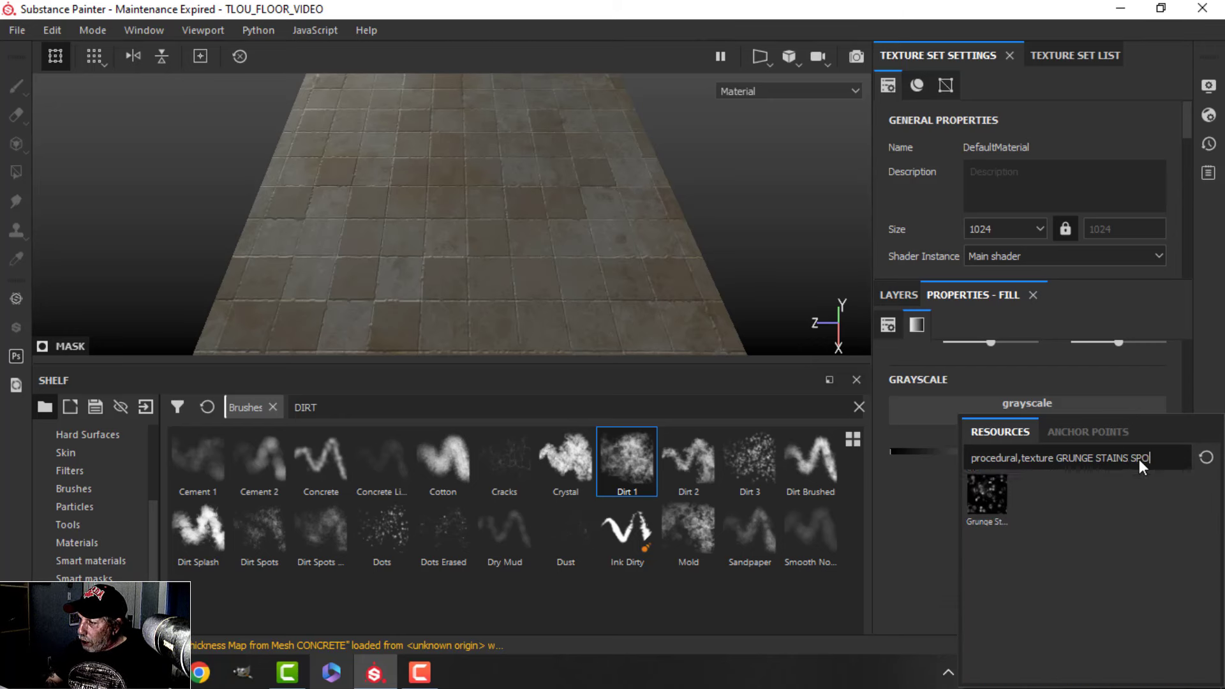
pyautogui.click(1002, 500)
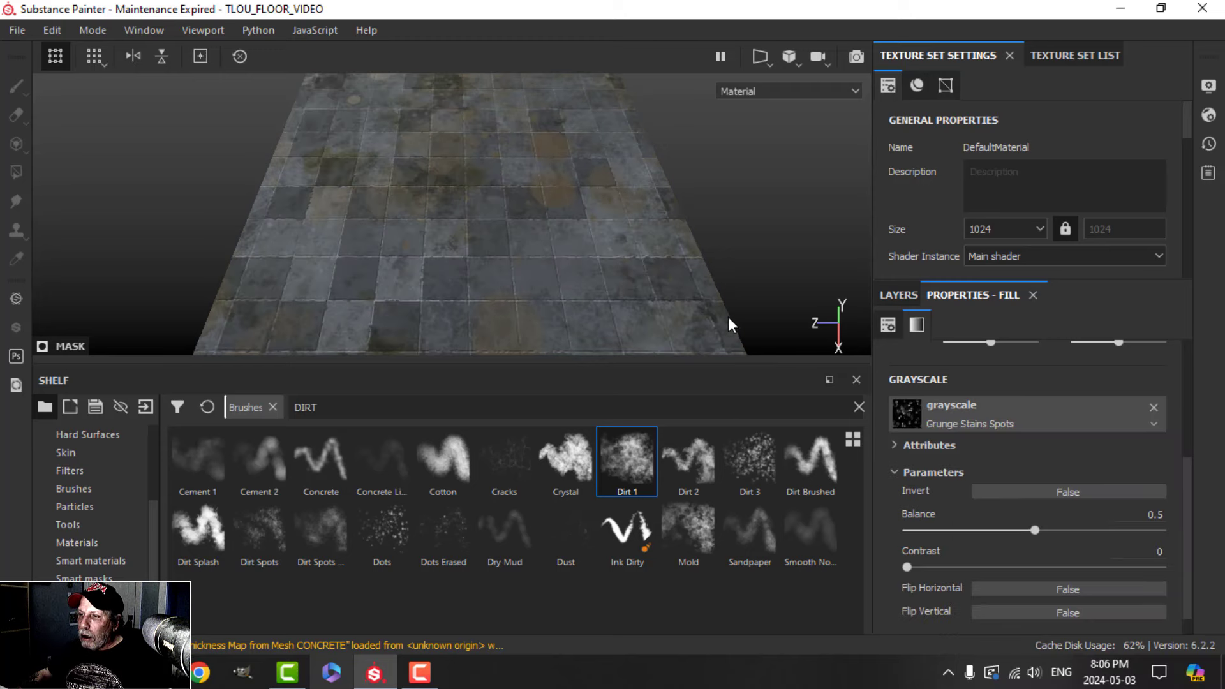
# - Set the UV scale of the Grunge Stains Spots fill to 2 and check the spots on the floor
pyautogui.keyDown('alt'); pyautogui.moveTo(633, 290); pyautogui.dragTo(639, 295); pyautogui.keyUp('alt')
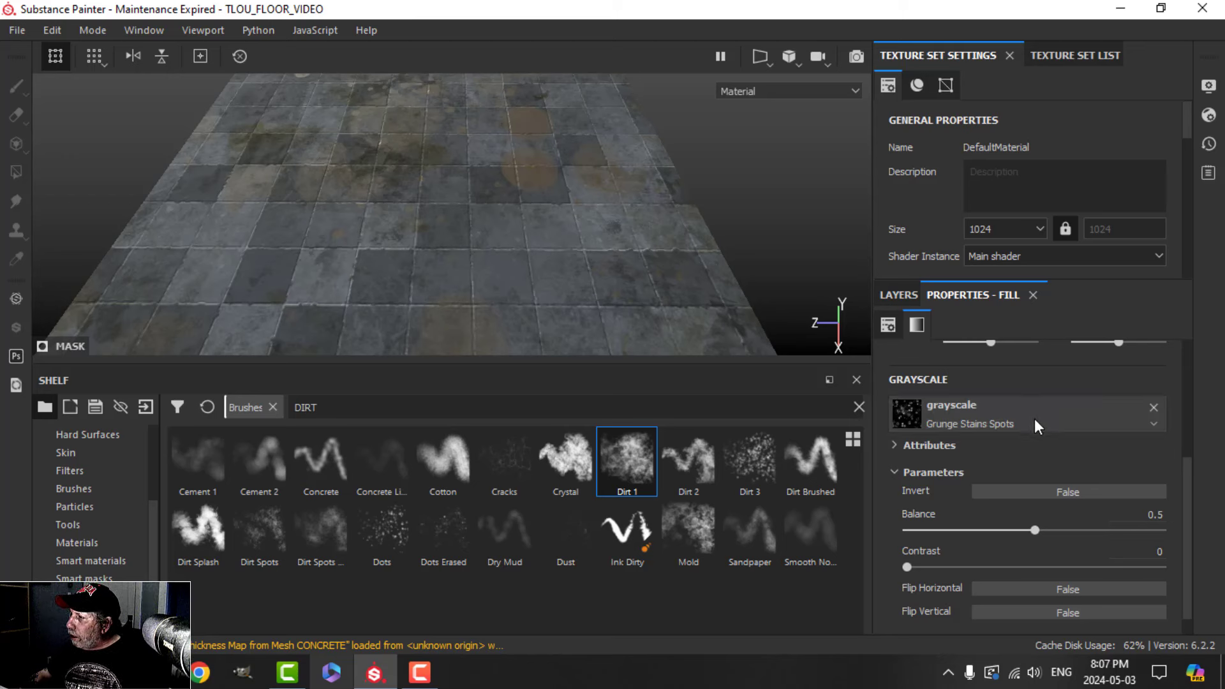
pyautogui.scroll(4, 1033, 421)
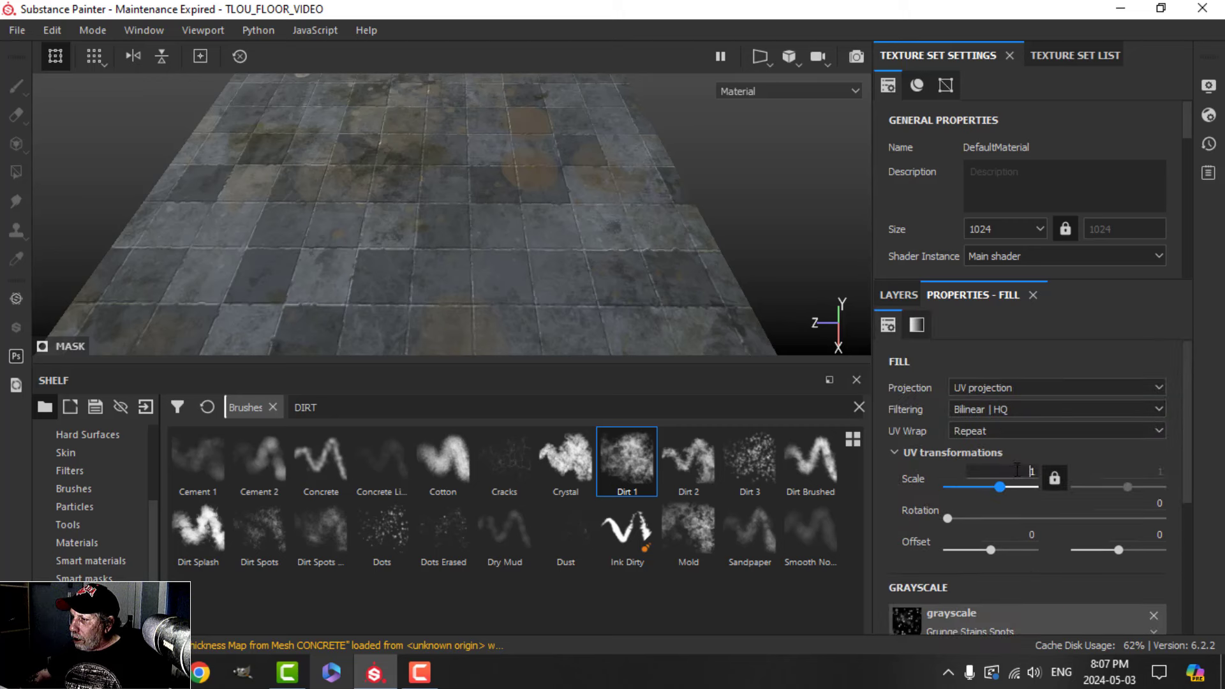
pyautogui.write('2')
pyautogui.press('Return')
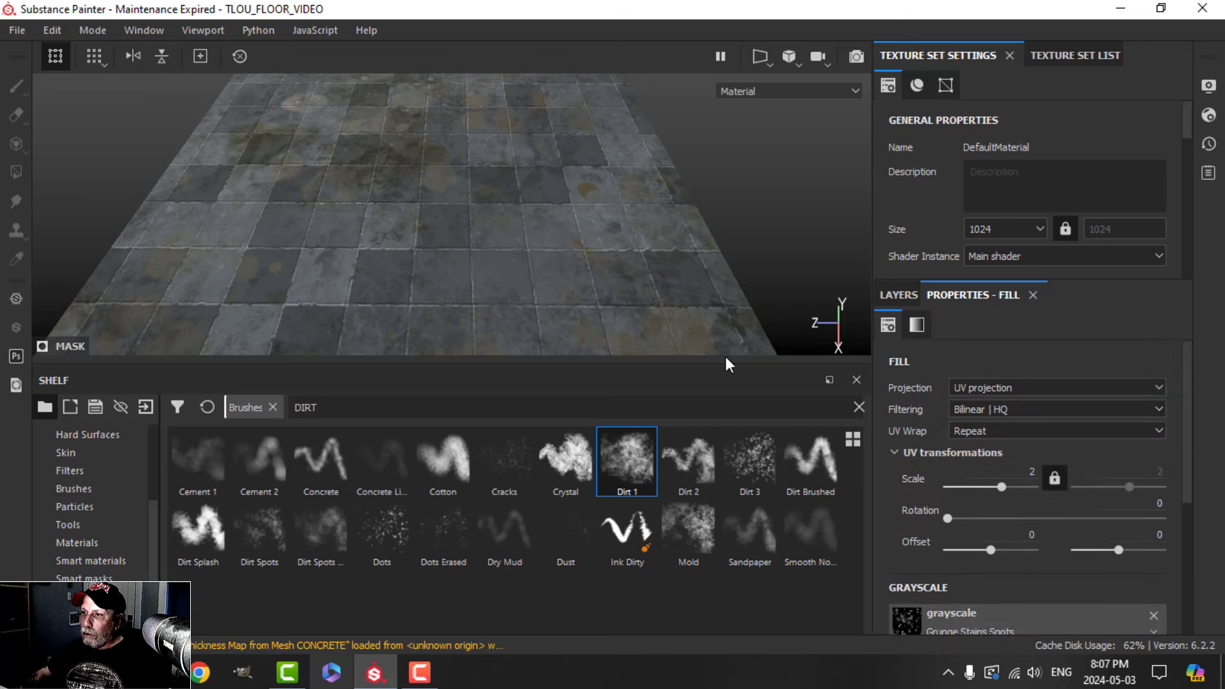
pyautogui.scroll(-2, 637, 309)
pyautogui.keyDown('alt'); pyautogui.moveTo(637, 309); pyautogui.dragTo(637, 270, button='middle'); pyautogui.keyUp('alt')
pyautogui.keyDown('alt'); pyautogui.moveTo(632, 257); pyautogui.dragTo(645, 238); pyautogui.keyUp('alt')
# - Set the STAINS layer's blend mode to Screen
pyautogui.click(901, 293)
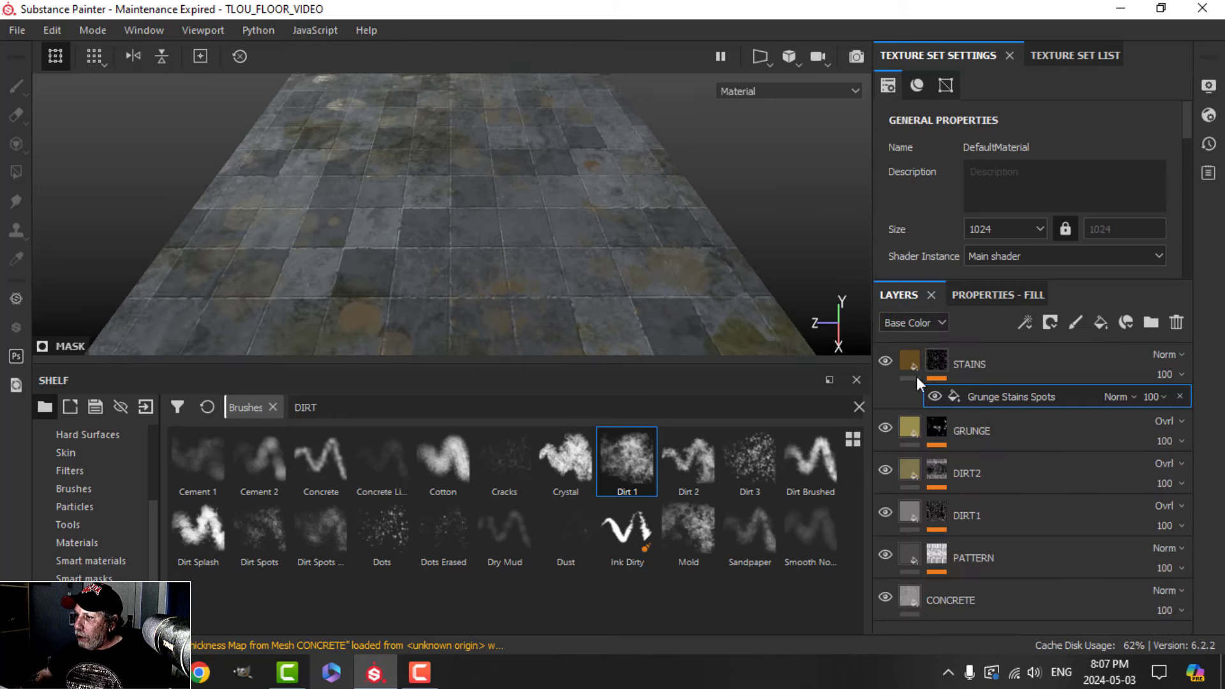
pyautogui.click(916, 381)
pyautogui.click(1166, 353)
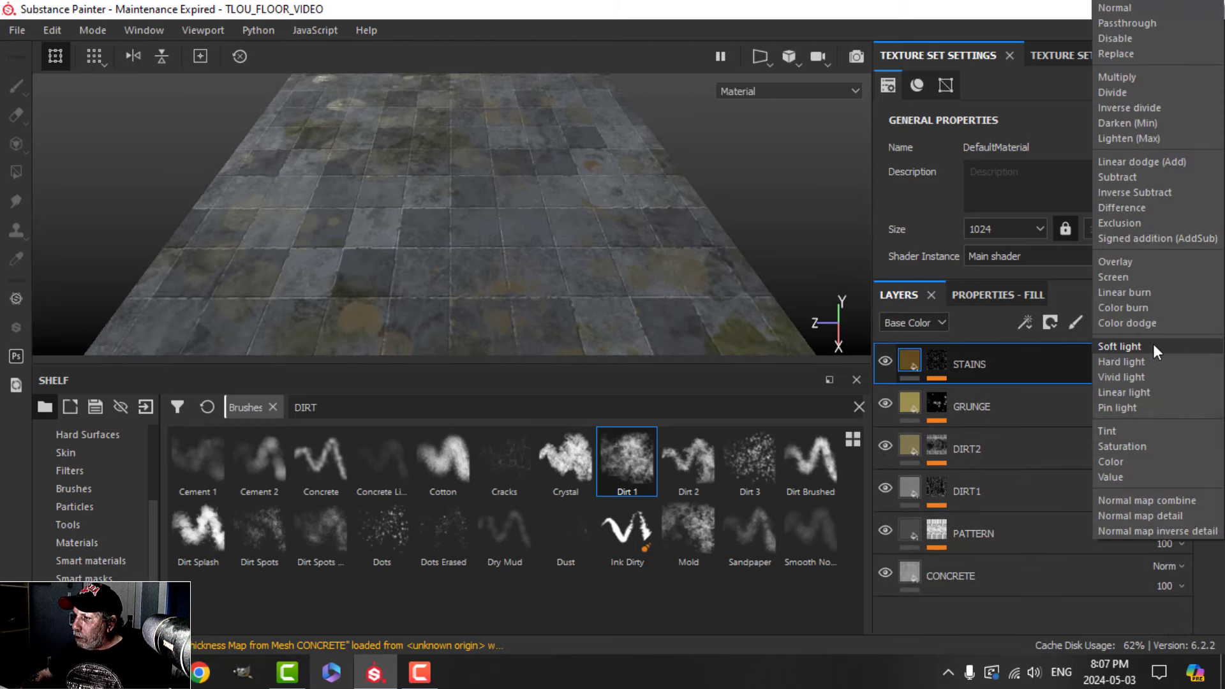
pyautogui.click(1113, 277)
pyautogui.keyDown('alt'); pyautogui.moveTo(585, 275); pyautogui.dragTo(597, 252); pyautogui.keyUp('alt')
# - Set the UV scale of the Grunge Stains Spots fill in the STAINS mask back to 1
pyautogui.click(933, 369)
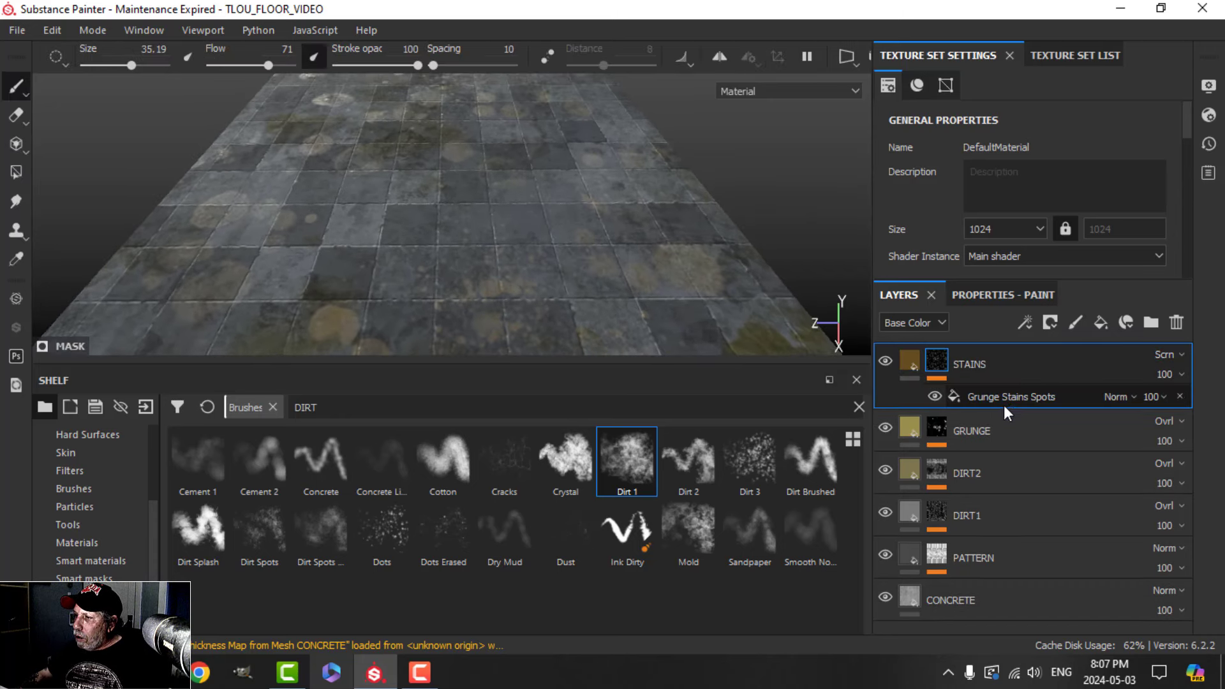
pyautogui.click(1004, 404)
pyautogui.click(1001, 294)
pyautogui.click(1028, 472)
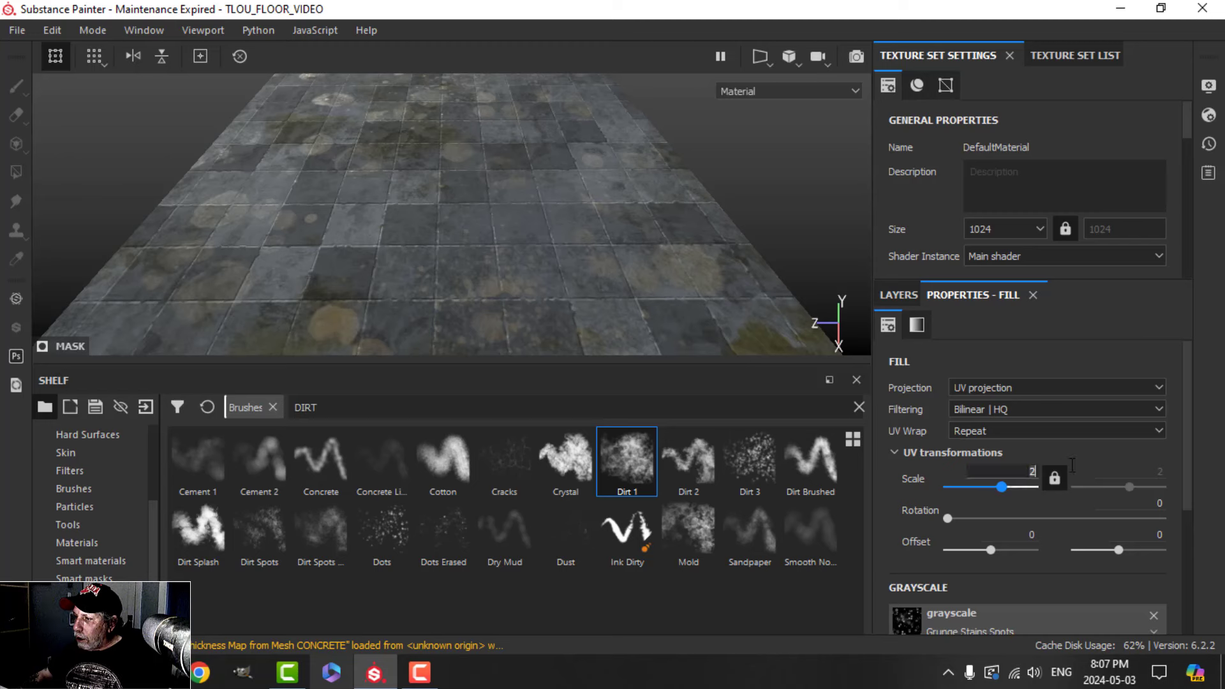
pyautogui.write('1')
pyautogui.press('Return')
pyautogui.keyDown('alt'); pyautogui.moveTo(656, 351); pyautogui.dragTo(596, 297); pyautogui.keyUp('alt')
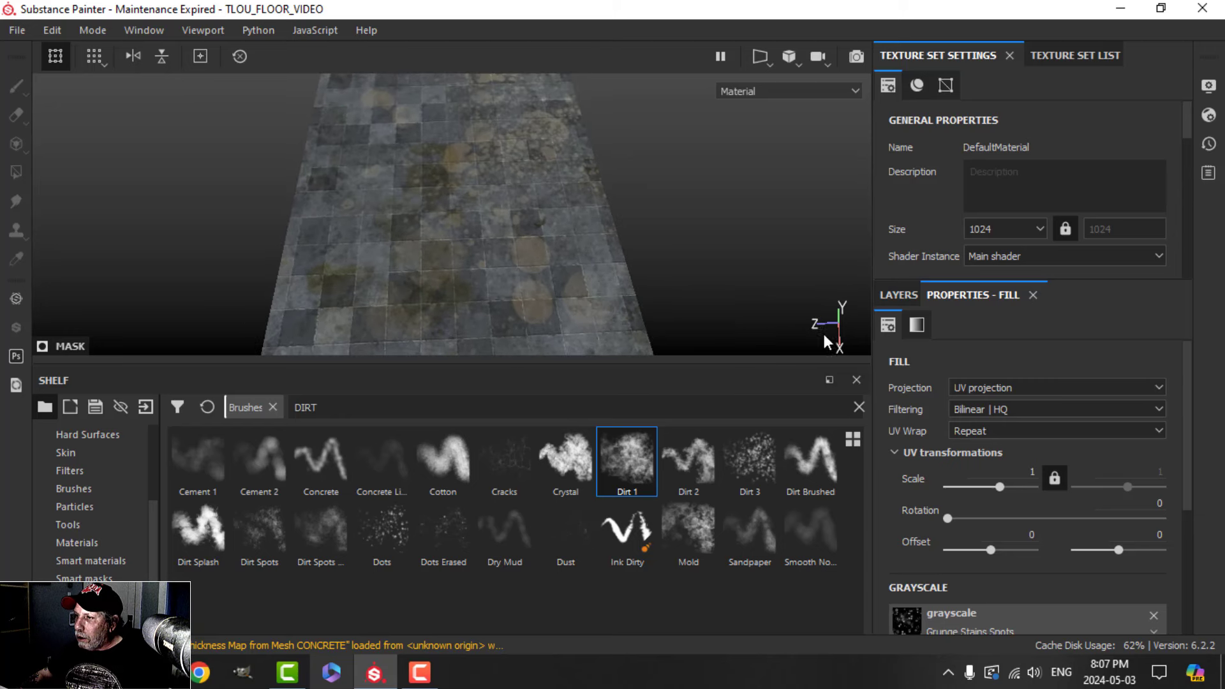
# - Lower the opacity of the Grunge Stains Spots fill in the STAINS mask to soften the stains
pyautogui.click(897, 295)
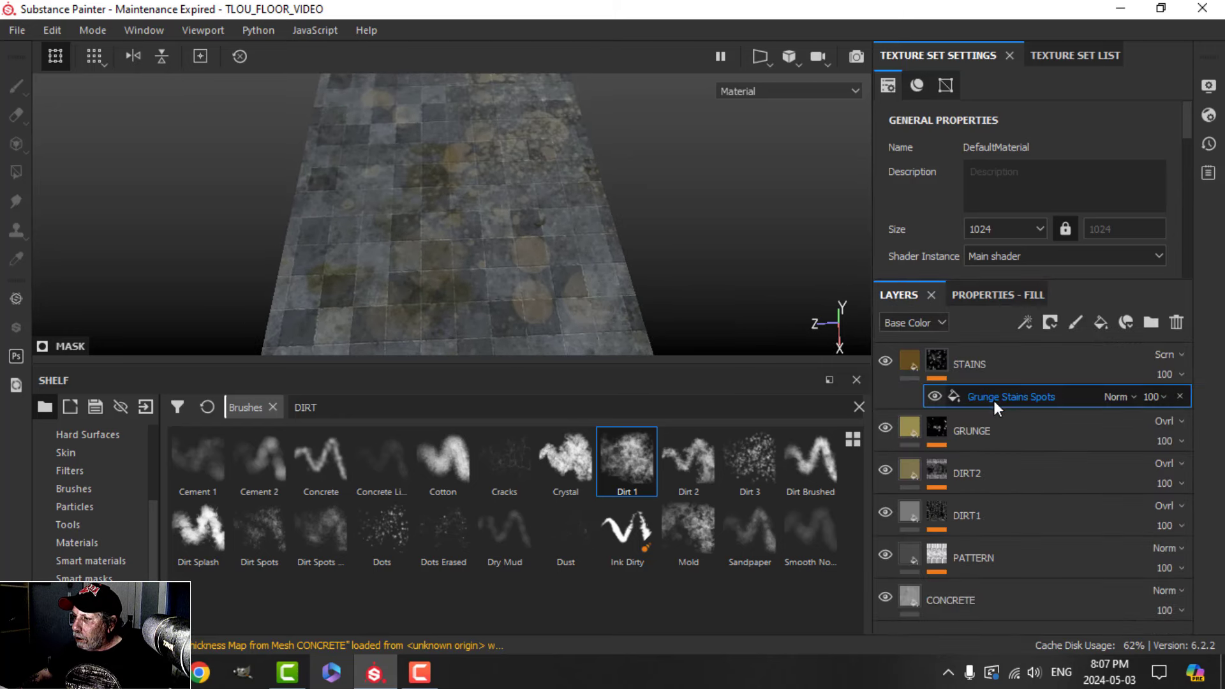
pyautogui.click(1179, 396)
pyautogui.hotkey('ctrl', 'z')
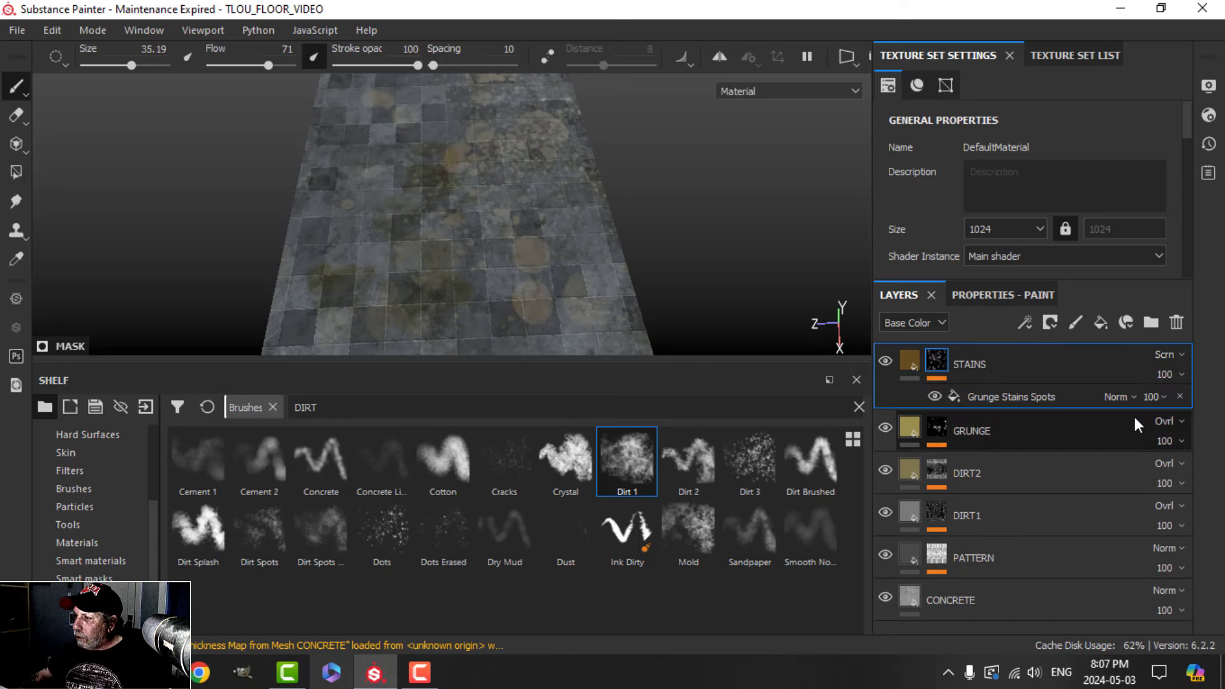
pyautogui.click(1153, 397)
pyautogui.moveTo(1203, 429); pyautogui.dragTo(1186, 430)
pyautogui.click(907, 346)
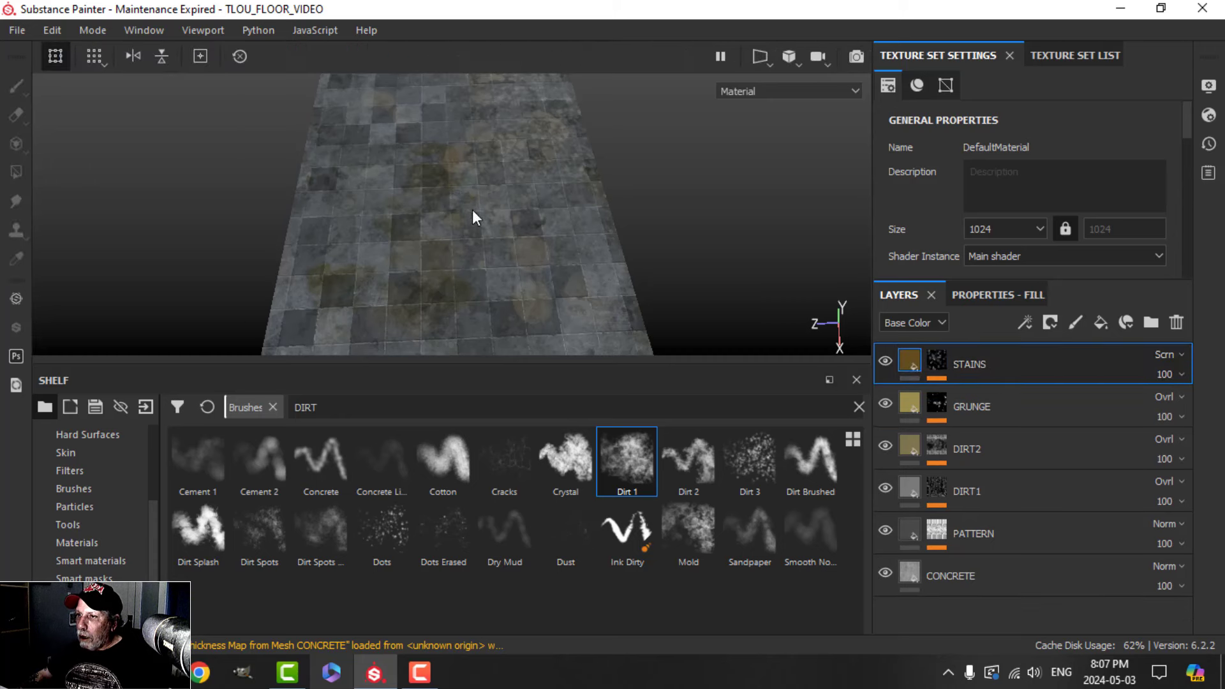
# - Raise the texture set size to 2048 for sharper floor detail
pyautogui.scroll(-2, 533, 274)
pyautogui.scroll(3, 533, 267)
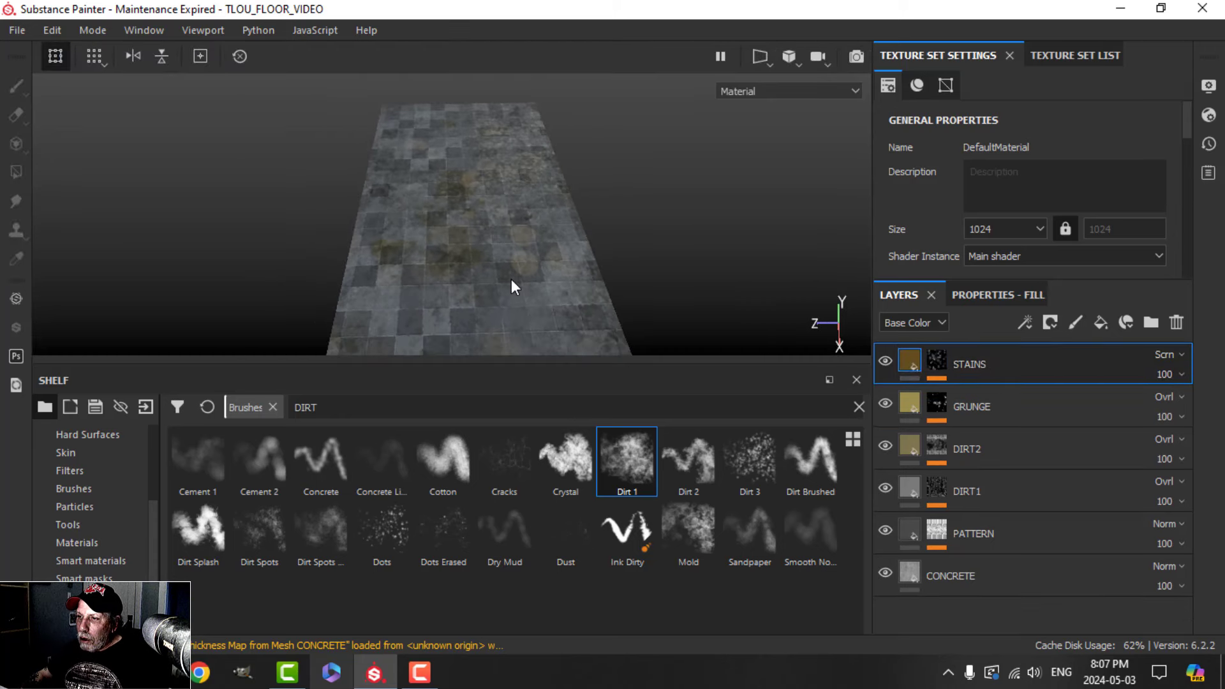
pyautogui.scroll(2, 511, 229)
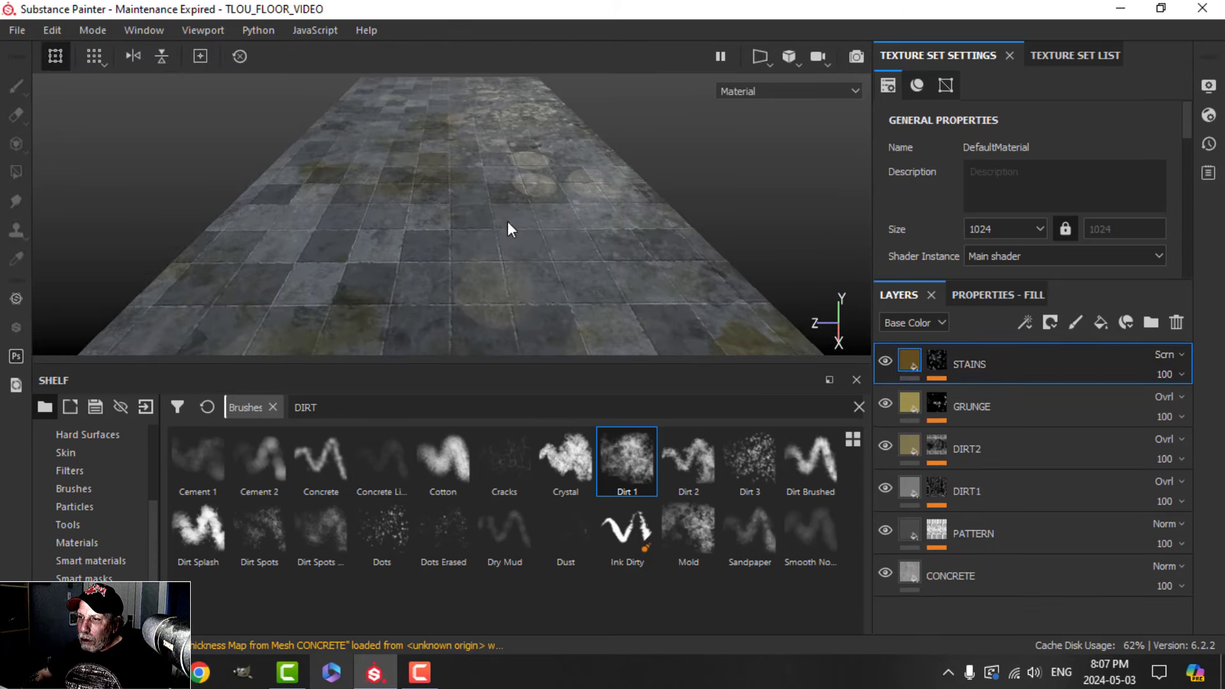
pyautogui.keyDown('alt'); pyautogui.moveTo(509, 227); pyautogui.dragTo(711, 241); pyautogui.keyUp('alt')
pyautogui.keyDown('alt'); pyautogui.moveTo(619, 250); pyautogui.dragTo(571, 254); pyautogui.keyUp('alt')
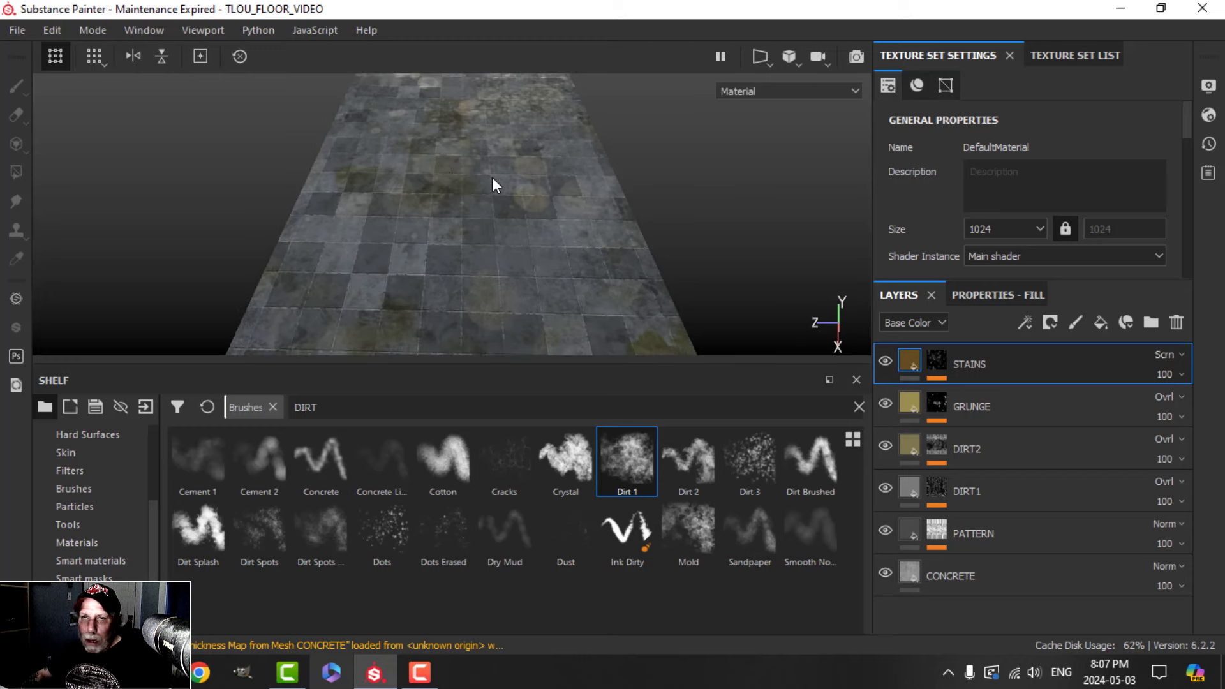
pyautogui.scroll(5, 525, 219)
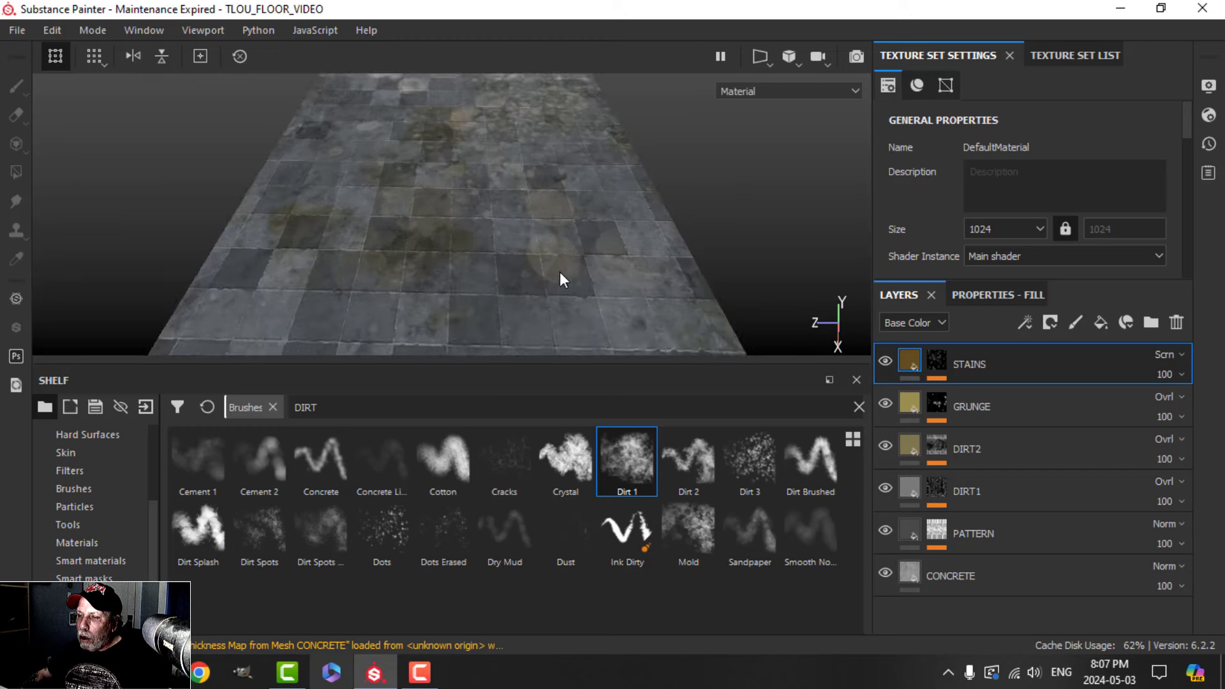
pyautogui.click(984, 295)
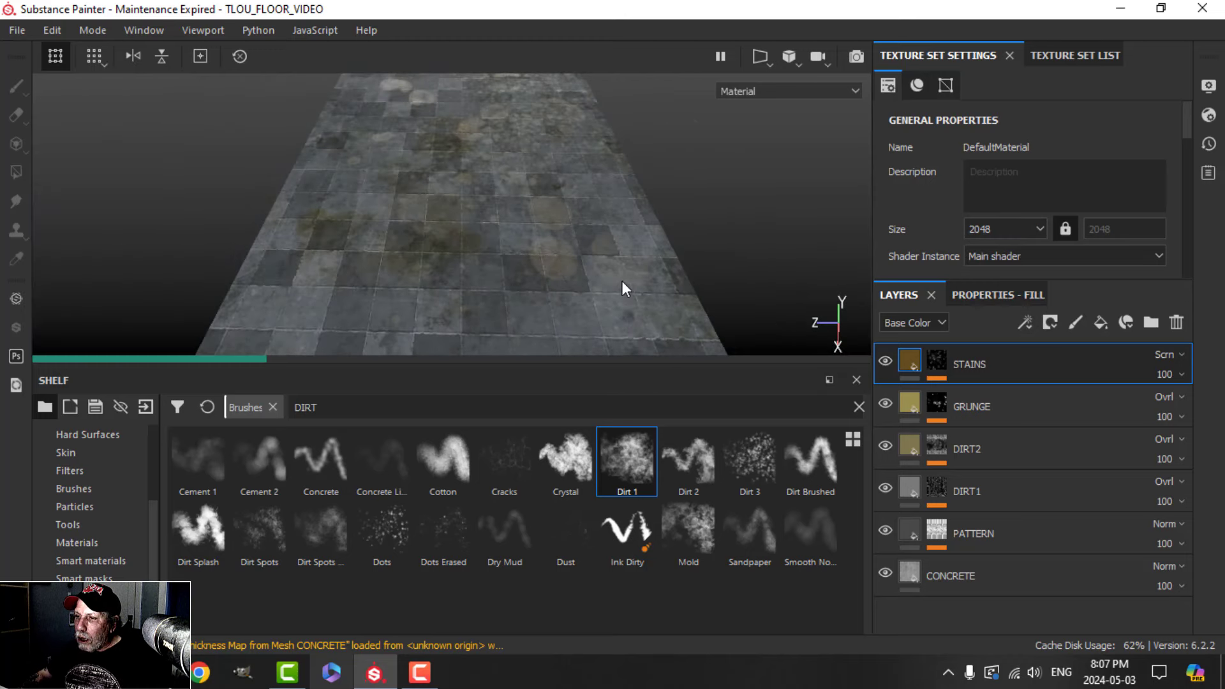
# - Hide the side panels and examine the stains and tile detail on the enlarged floor view
pyautogui.scroll(3, 601, 293)
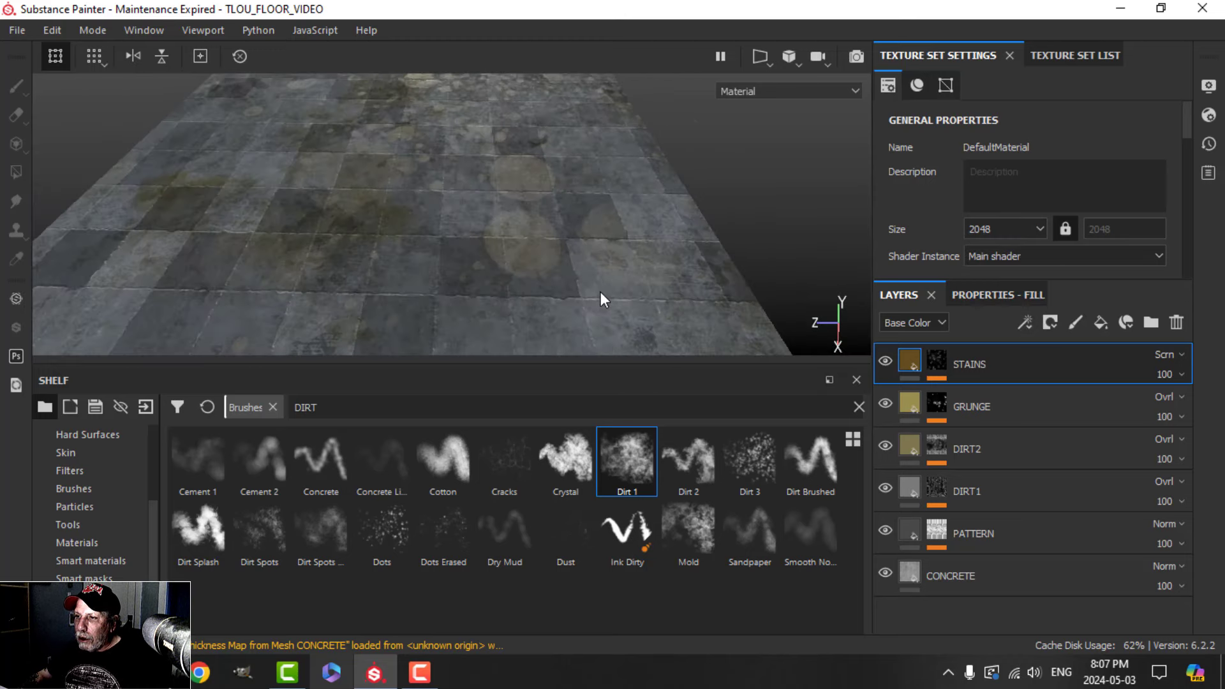
pyautogui.press('Tab')
pyautogui.scroll(-2, 691, 373)
pyautogui.keyDown('alt'); pyautogui.moveTo(588, 376); pyautogui.dragTo(641, 408, button='middle'); pyautogui.keyUp('alt')
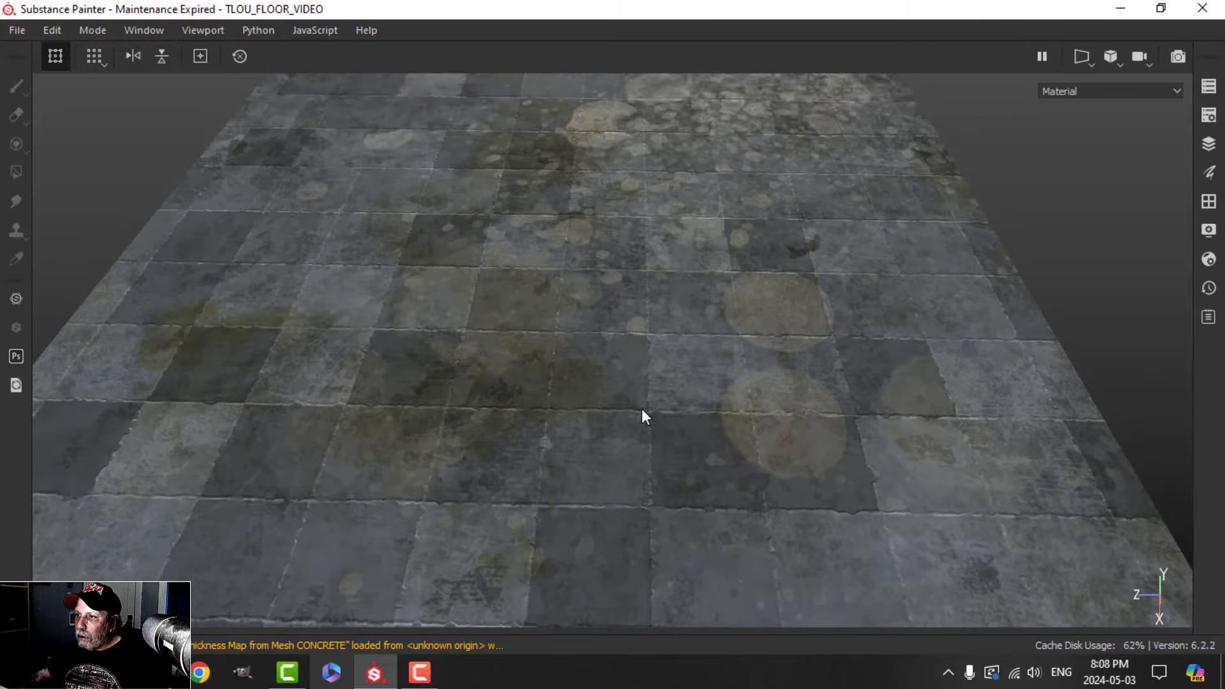
pyautogui.keyDown('alt'); pyautogui.moveTo(641, 409); pyautogui.dragTo(675, 370); pyautogui.keyUp('alt')
pyautogui.scroll(4, 674, 369)
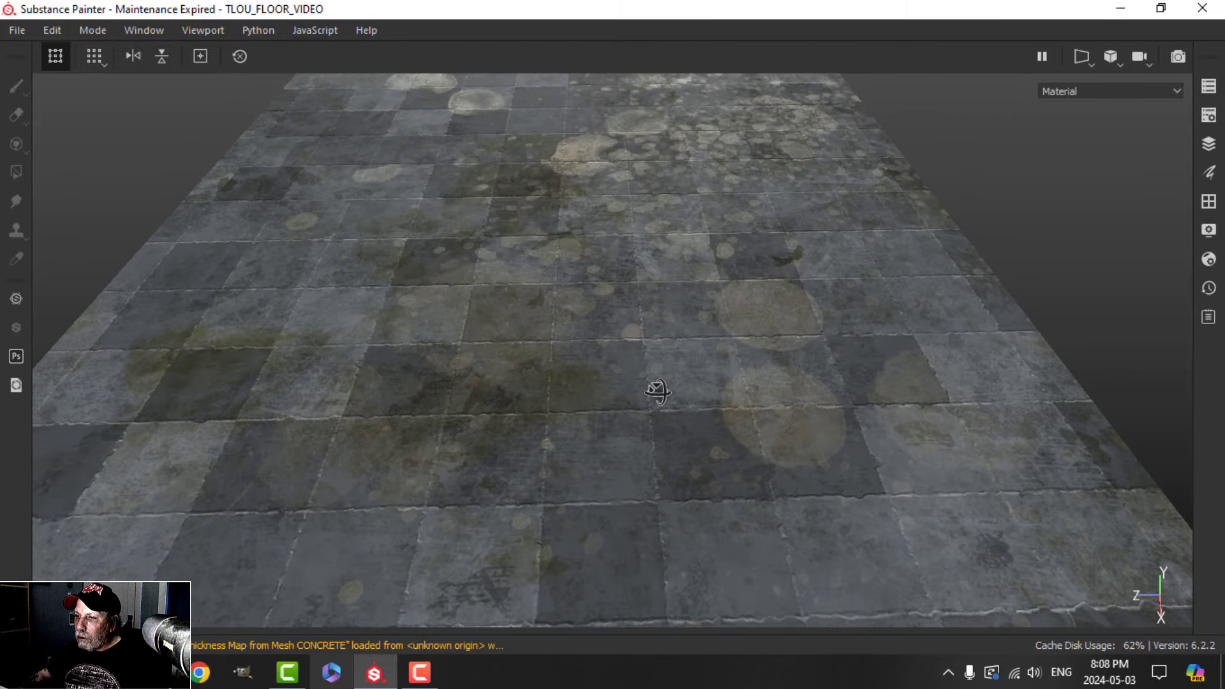
# - Examine more of the floor's stained tiles from farther away and bring back the hidden side panels
pyautogui.scroll(-5, 657, 397)
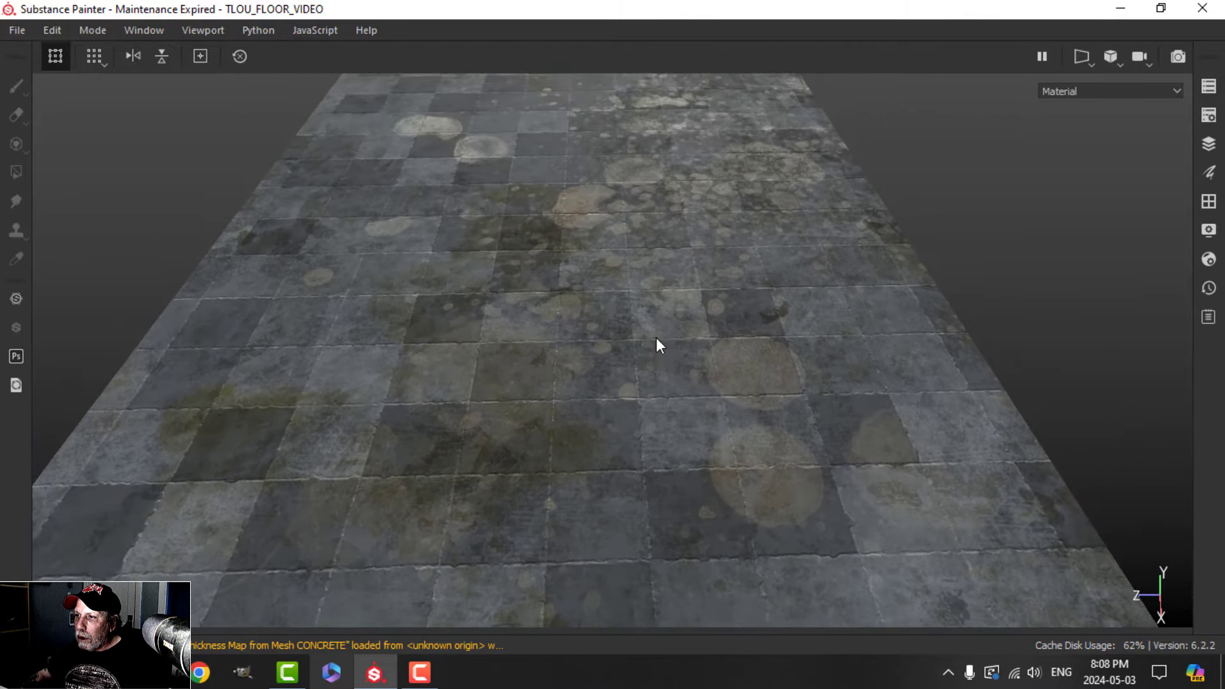
pyautogui.scroll(-3, 607, 416)
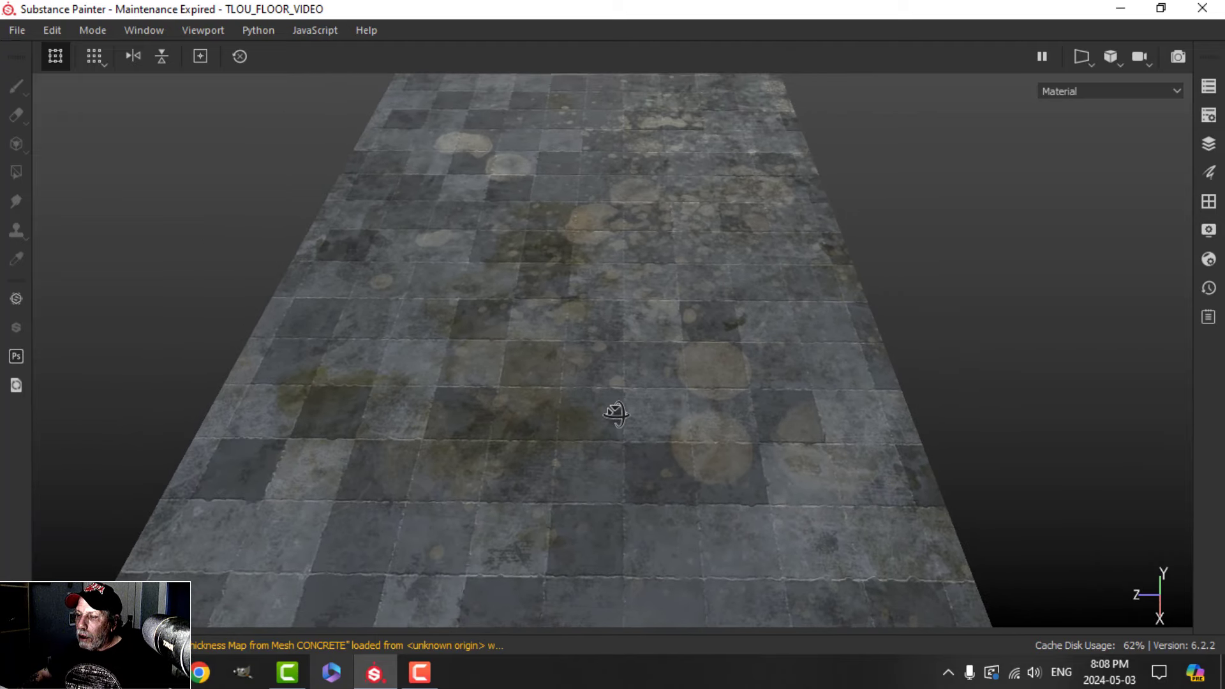
pyautogui.press('Tab')
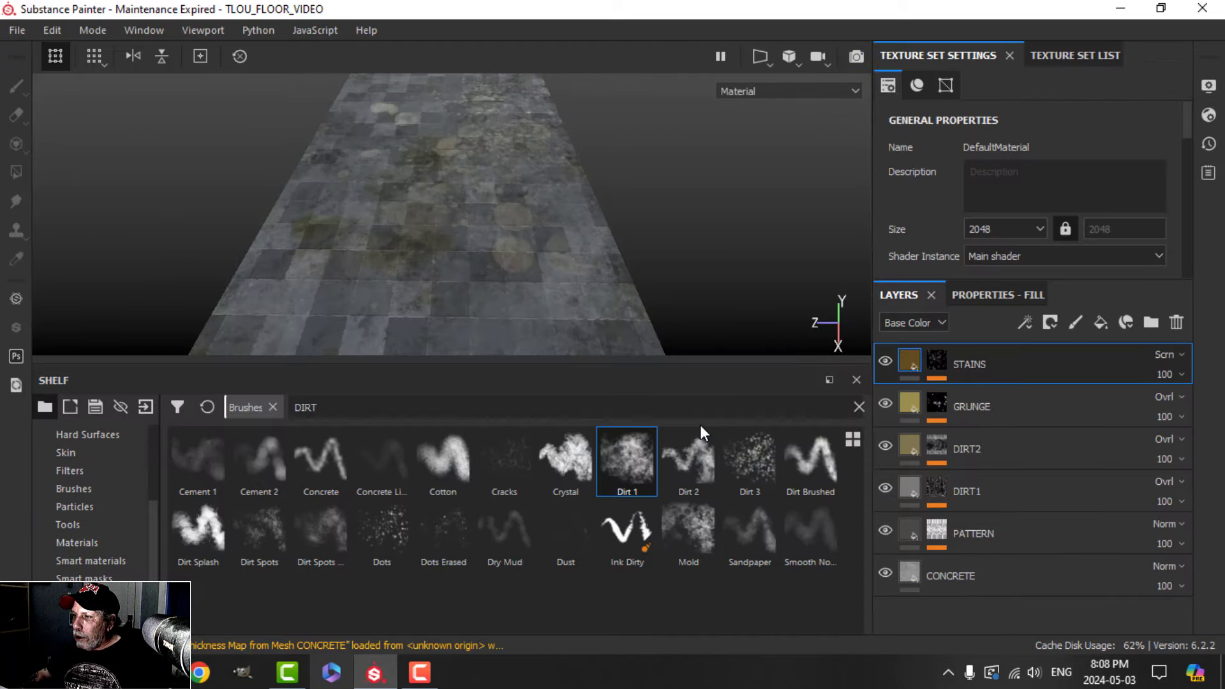
# - Add a fill layer above STAINS, name it ROCKS, and open its fill properties
pyautogui.click(918, 408)
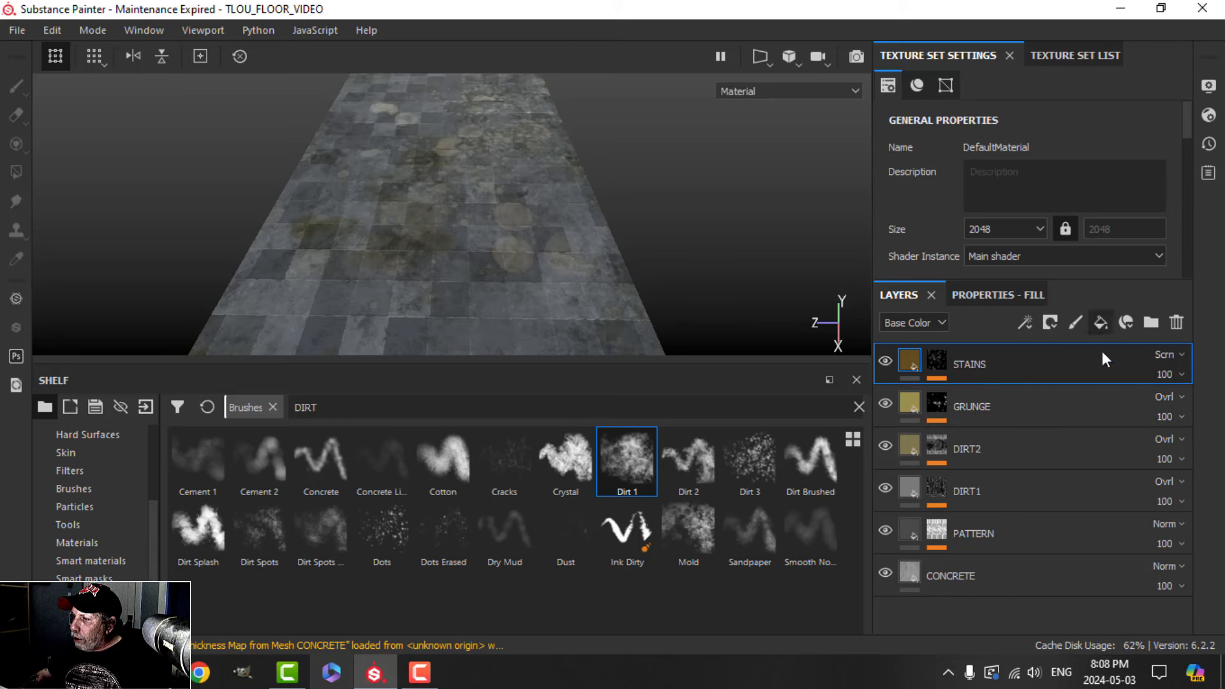
pyautogui.click(1099, 322)
pyautogui.write('ROCKS')
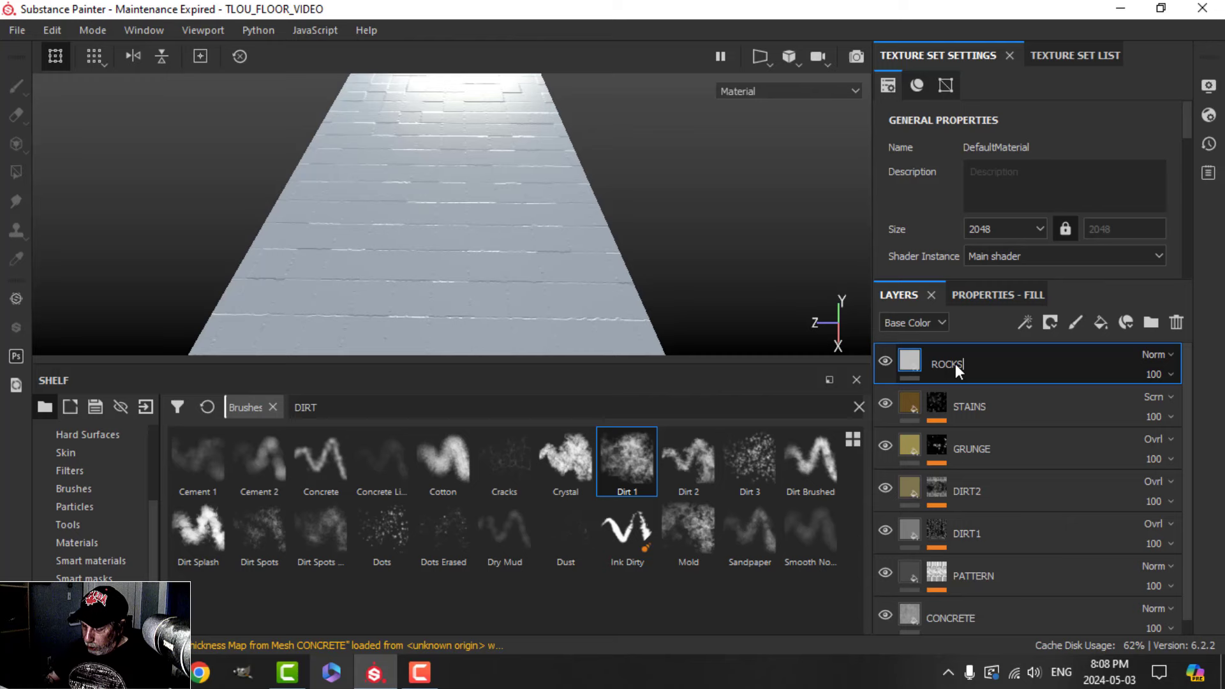
pyautogui.press('Return')
pyautogui.click(1008, 295)
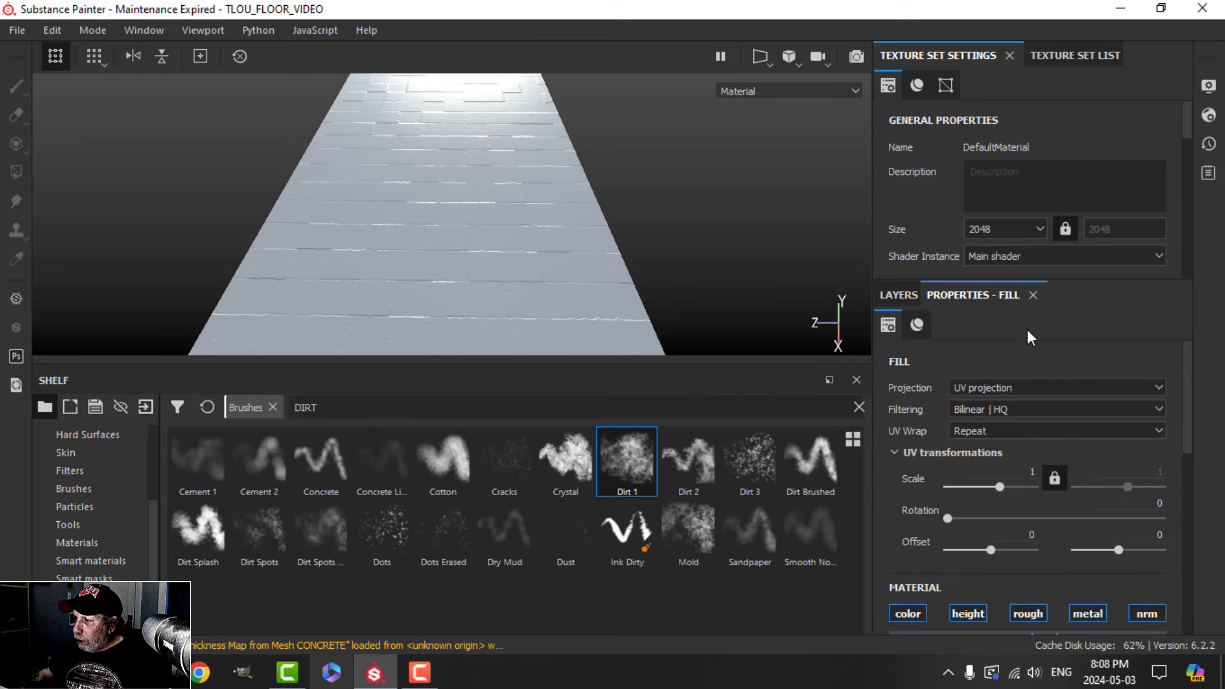
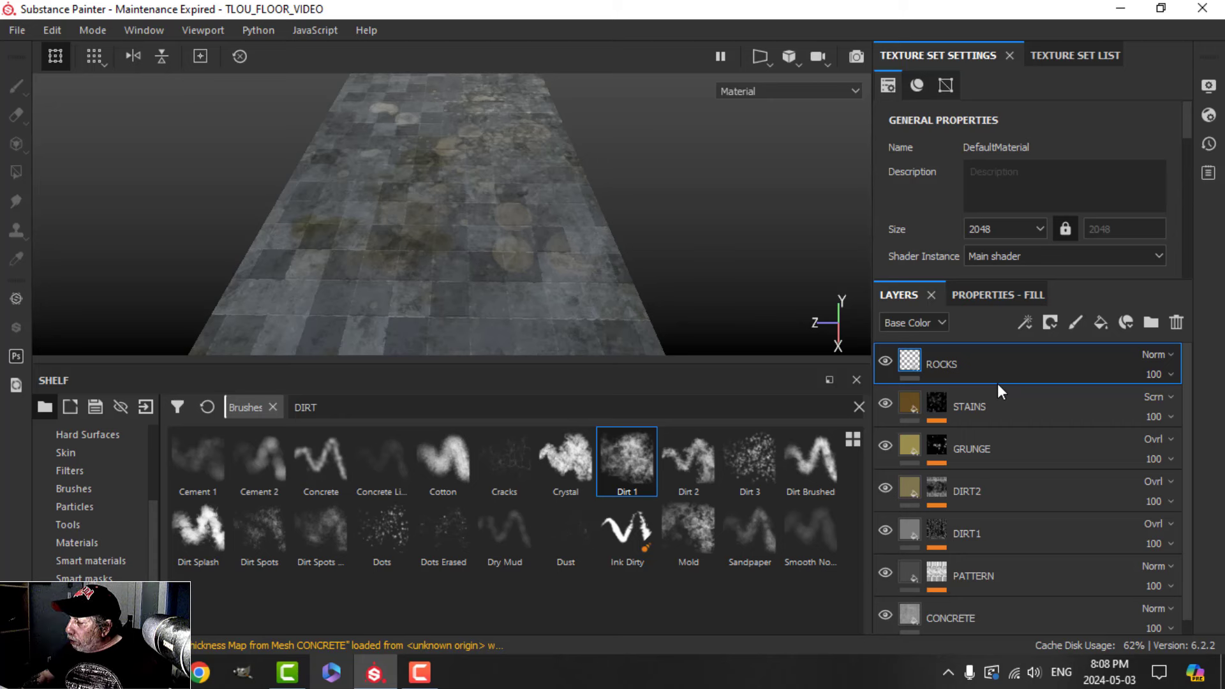
# - Add a black mask to the ROCKS layer and put a fill effect in that mask
pyautogui.click(1050, 323)
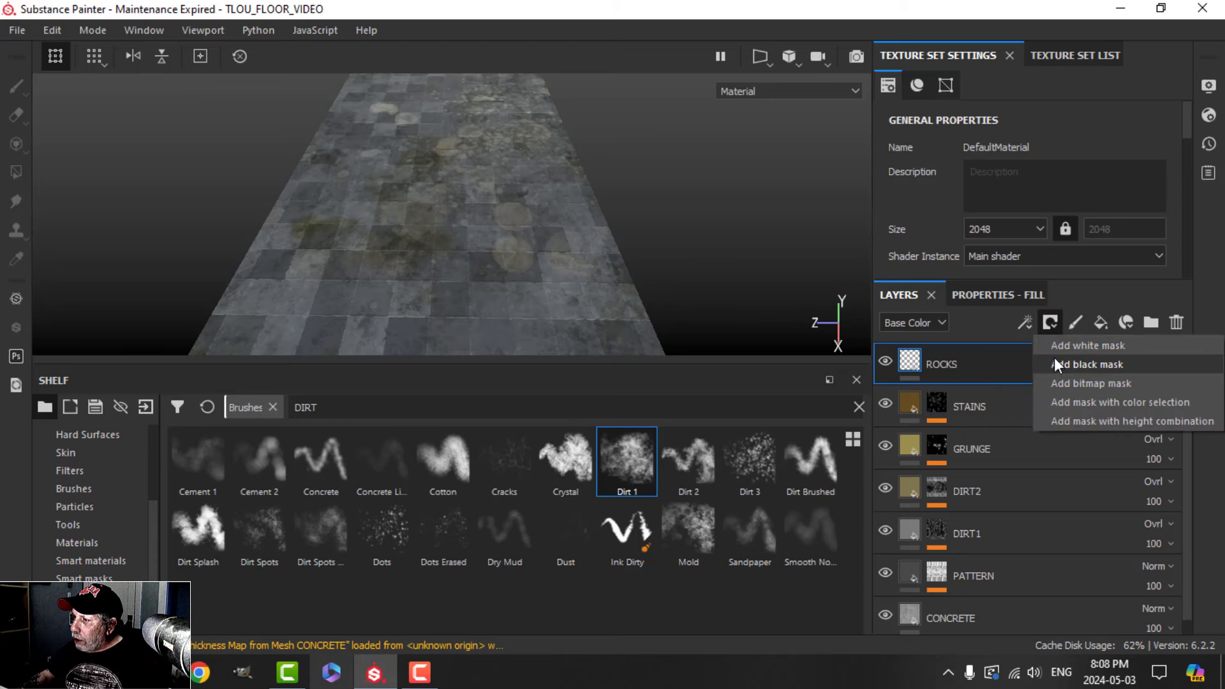
pyautogui.click(1054, 357)
pyautogui.click(1025, 323)
pyautogui.click(1060, 389)
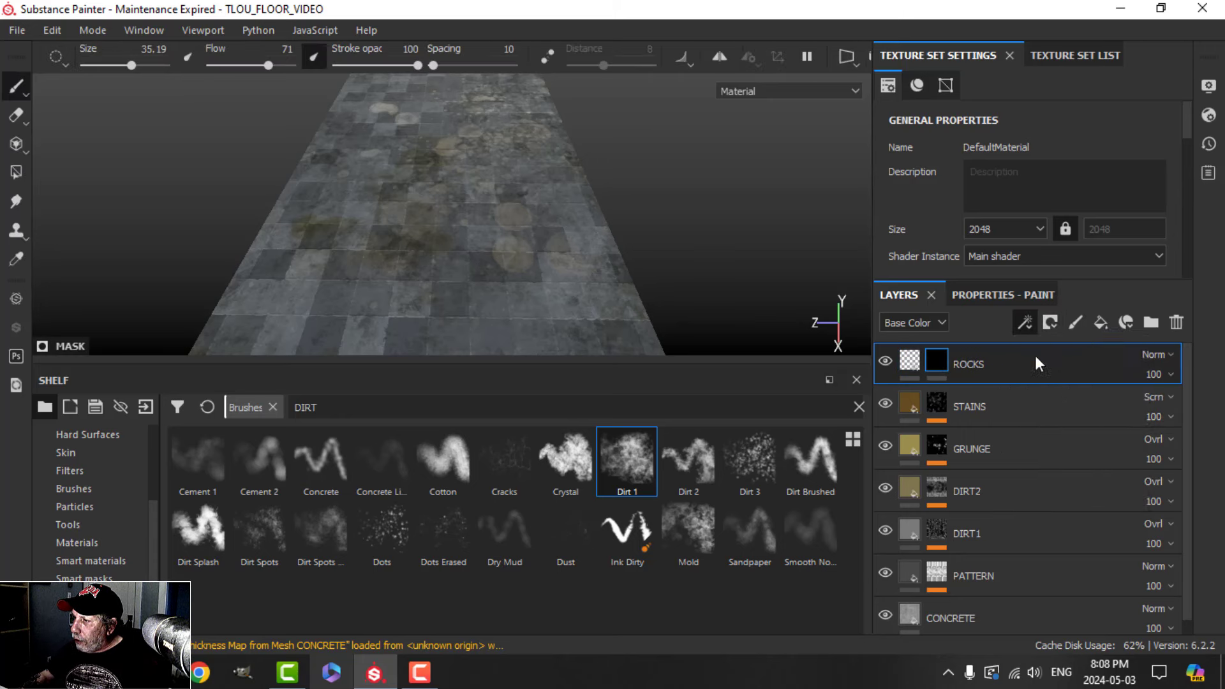
# - Use the Cells 4 procedural as the mask fill's grayscale and set the ROCKS material's height to 1
pyautogui.click(1004, 296)
pyautogui.scroll(-3, 1048, 517)
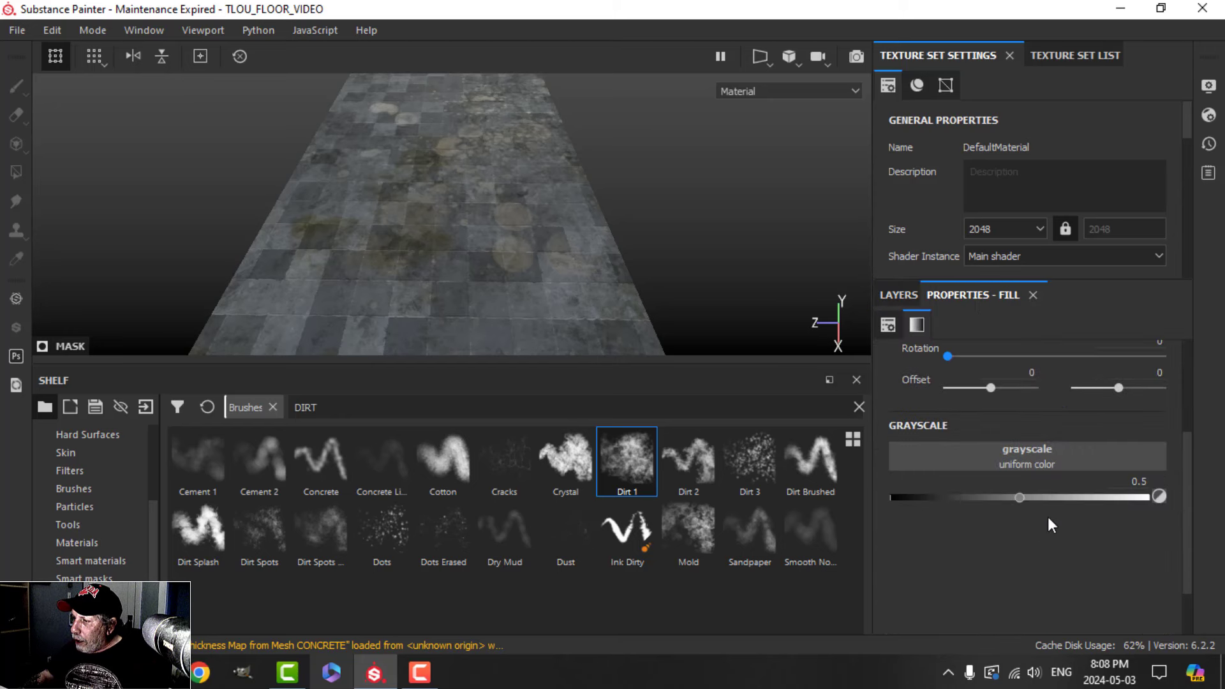
pyautogui.click(1026, 454)
pyautogui.click(1206, 224)
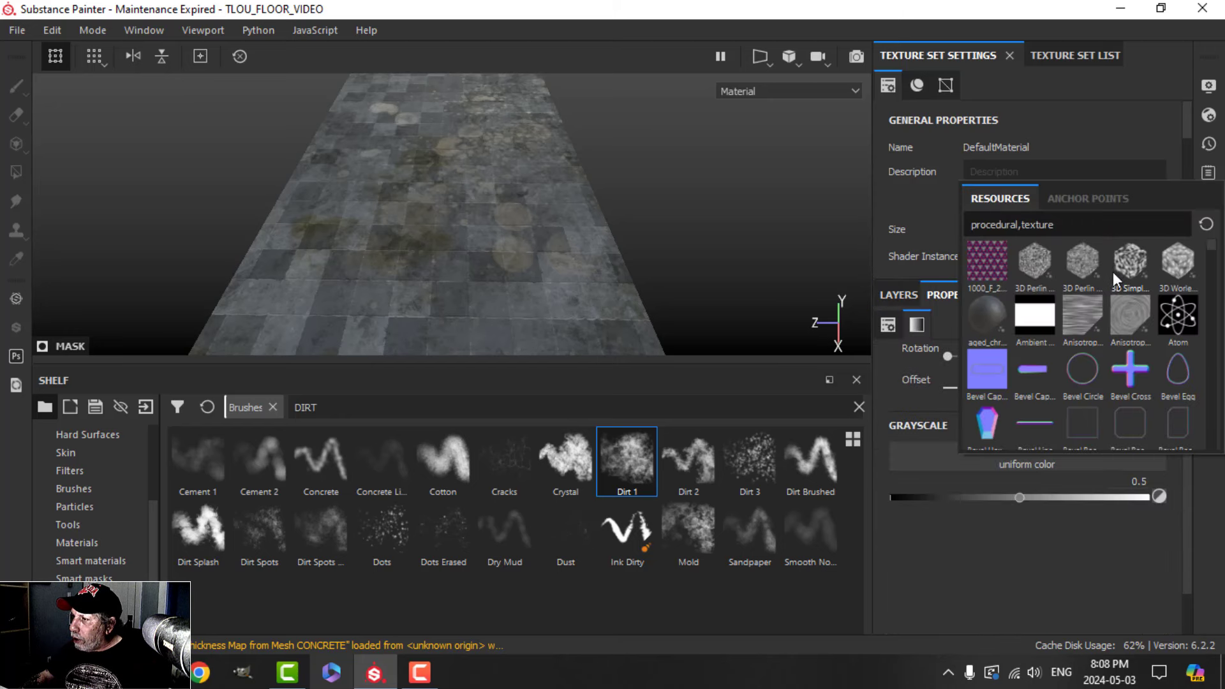
pyautogui.write('CELL')
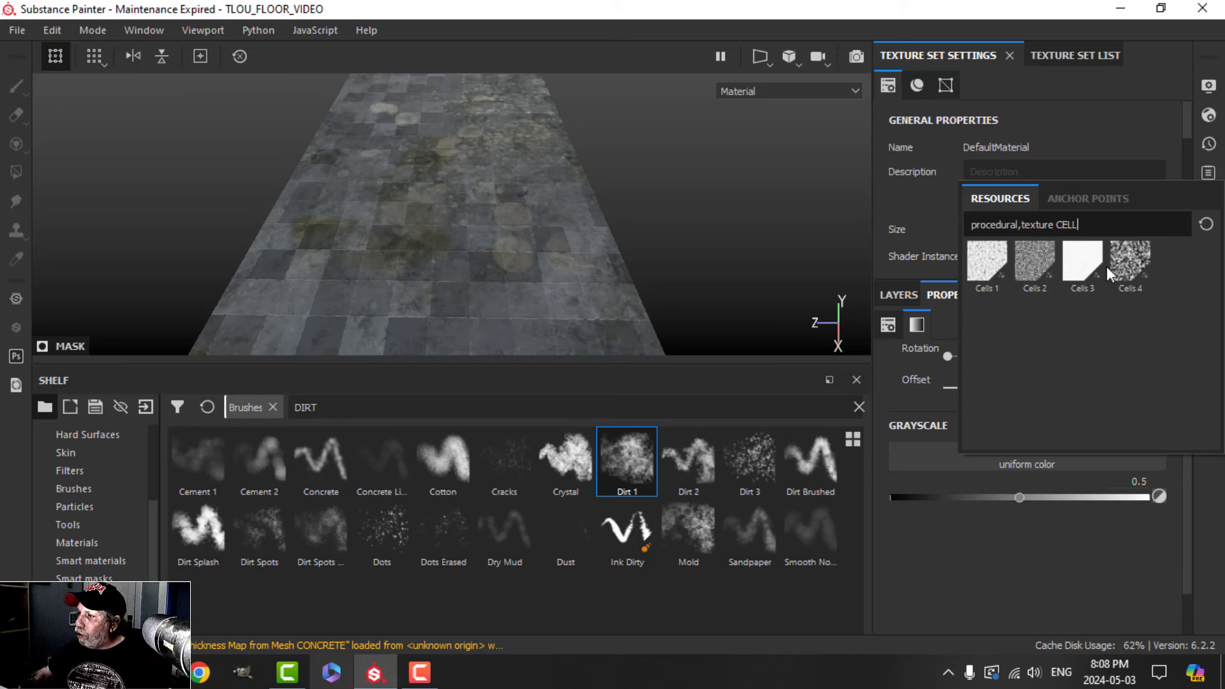
pyautogui.click(1135, 262)
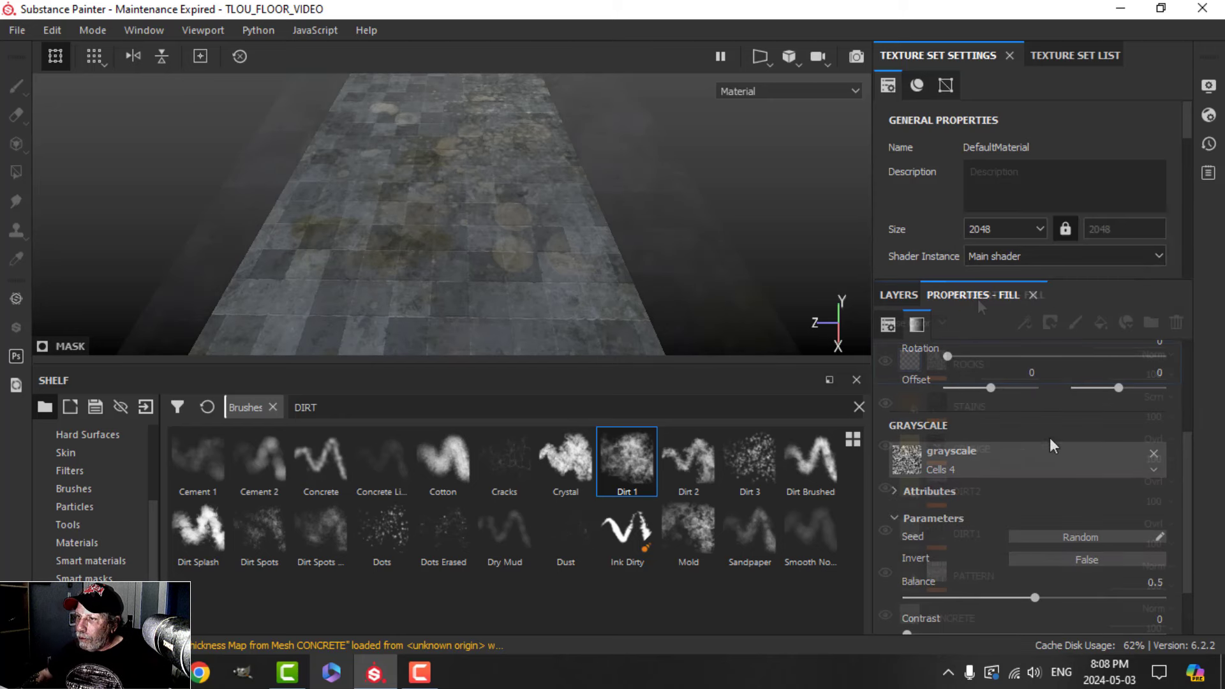
pyautogui.moveTo(1026, 592); pyautogui.dragTo(1148, 590)
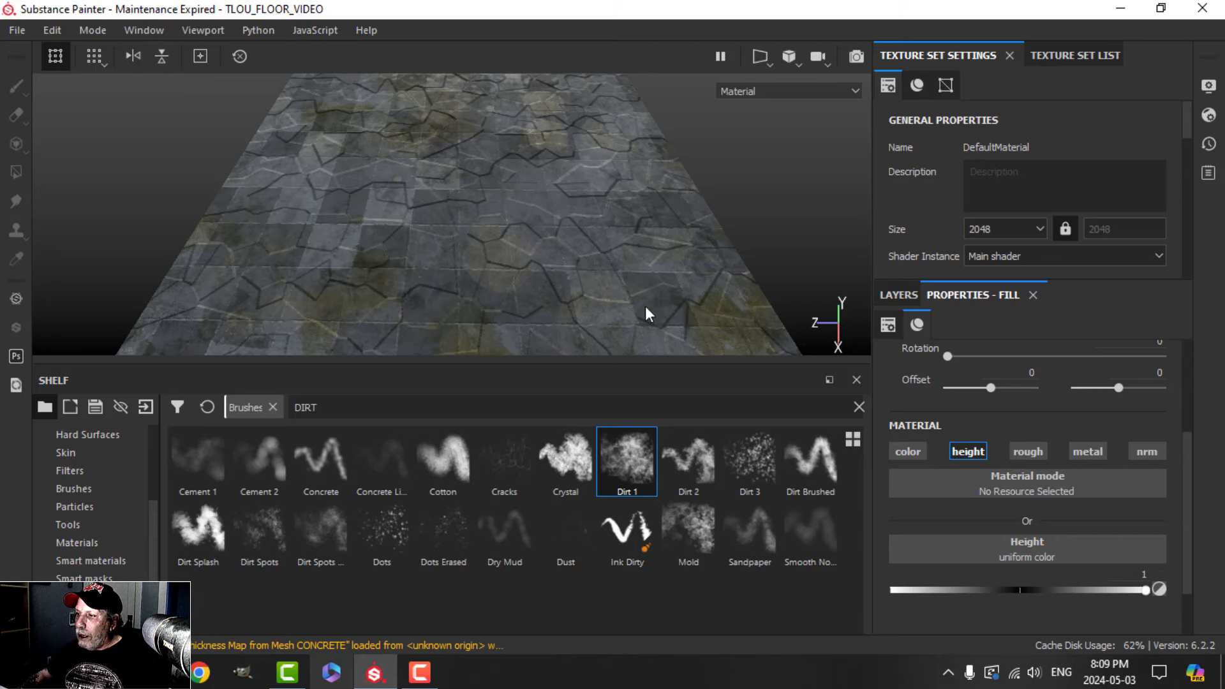
# - Set the balance of the Cells 4 fill in the ROCKS mask to 0.1
pyautogui.click(909, 293)
pyautogui.click(934, 360)
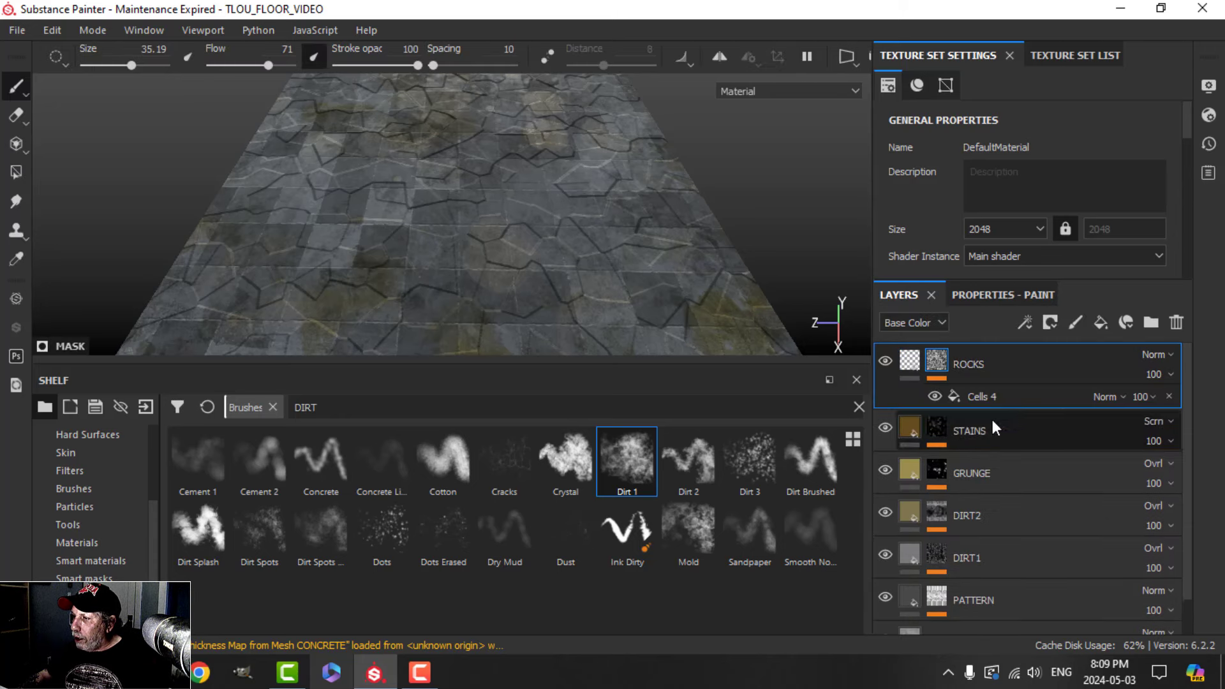
pyautogui.click(976, 397)
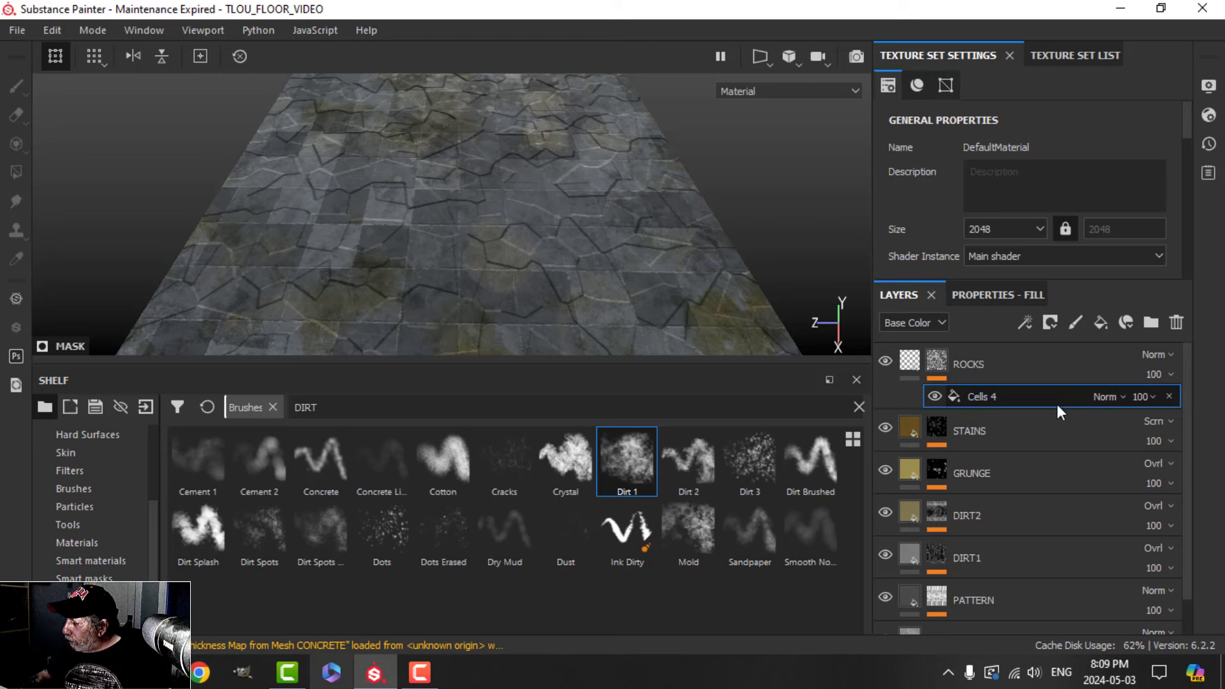
pyautogui.click(1011, 298)
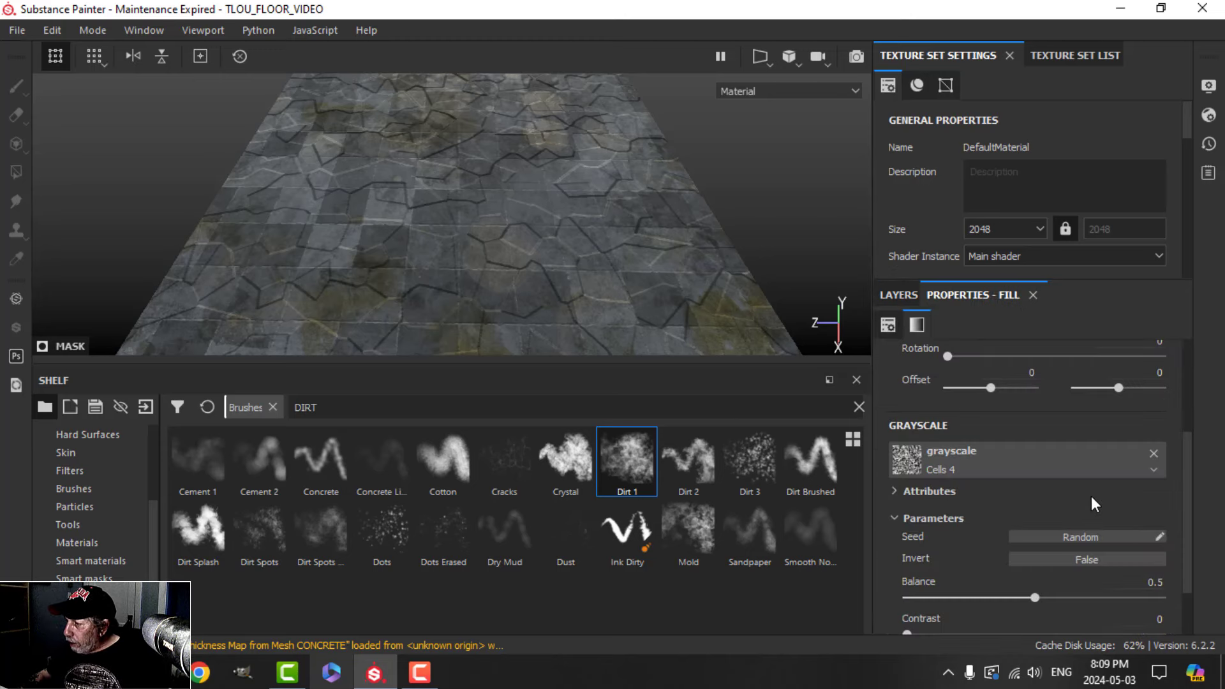
pyautogui.scroll(-2, 1091, 496)
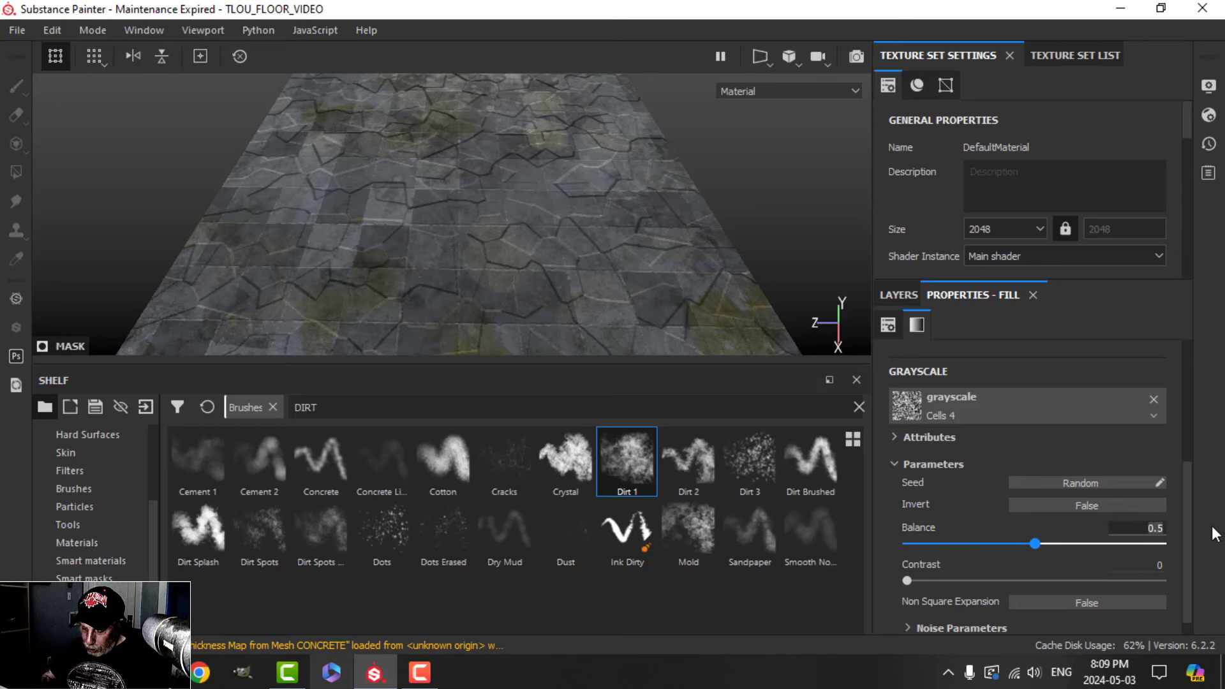
pyautogui.press('BackSpace')
pyautogui.write('1')
pyautogui.press('Return')
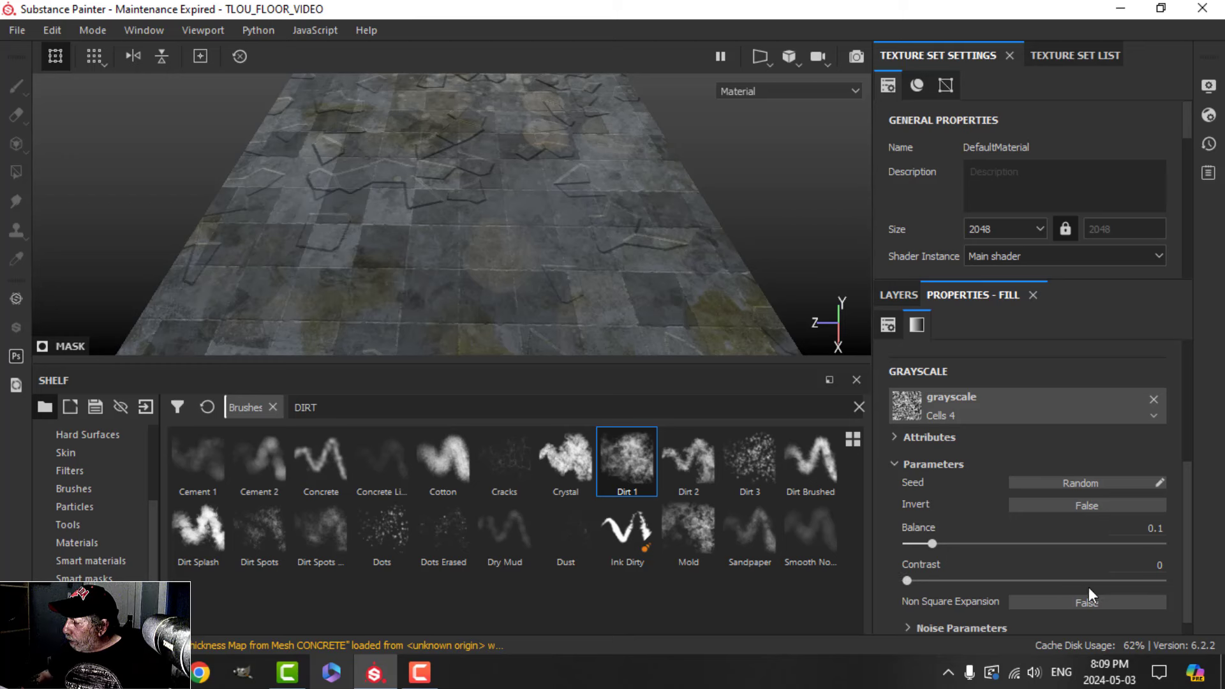
# - Set the noise scale of the Cells 4 fill to 121
pyautogui.scroll(-1, 1067, 578)
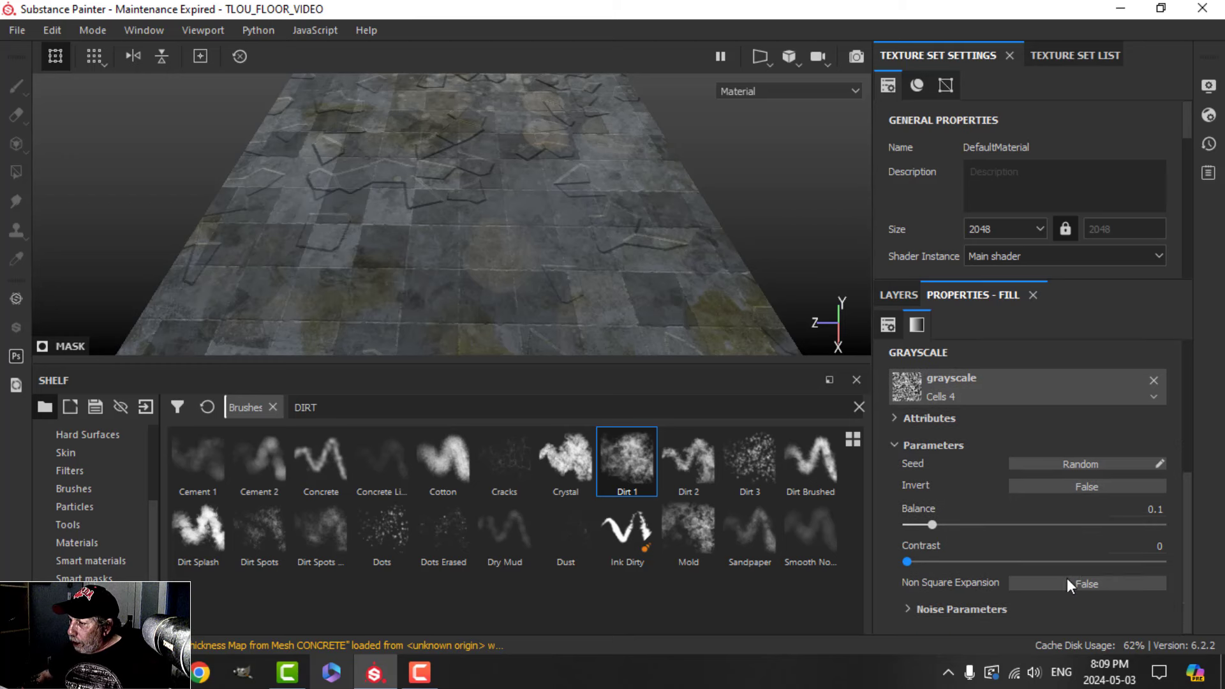
pyautogui.click(908, 608)
pyautogui.scroll(-7, 985, 574)
pyautogui.click(1141, 495)
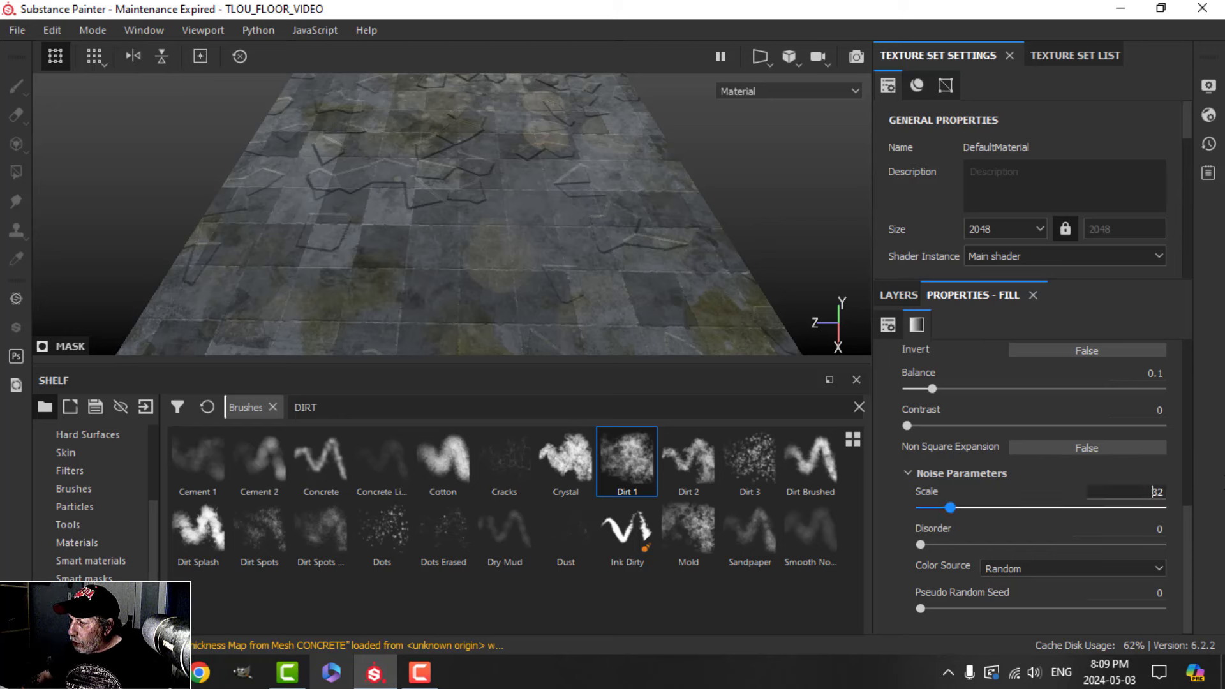
pyautogui.write('12')
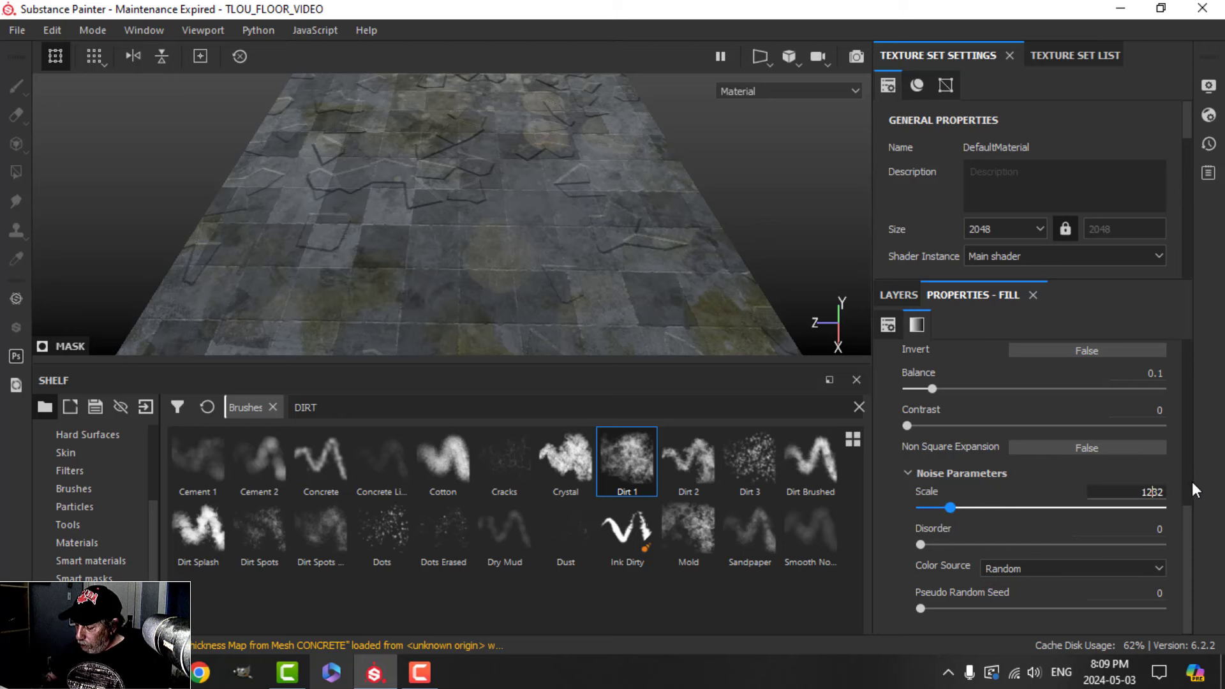
pyautogui.press('Delete')
pyautogui.press('Delete')
pyautogui.press('Return')
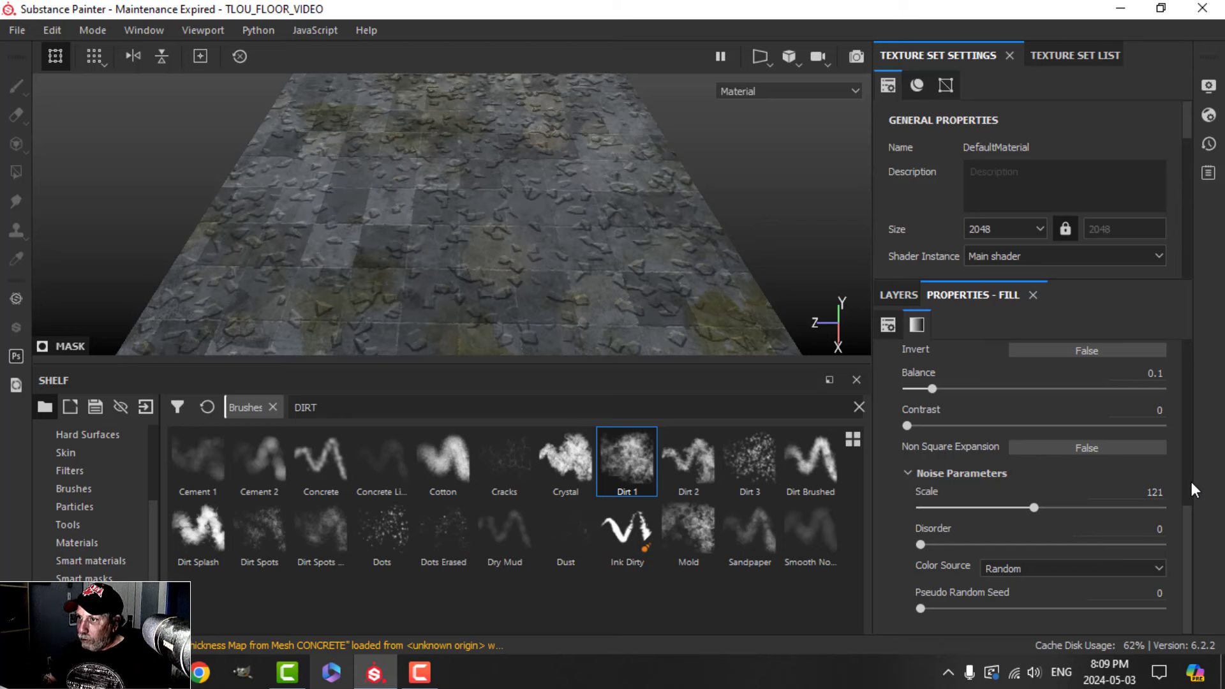
# - Set the noise disorder of the Cells 4 fill to 0.54
pyautogui.keyDown('alt'); pyautogui.moveTo(587, 293); pyautogui.dragTo(535, 283); pyautogui.keyUp('alt')
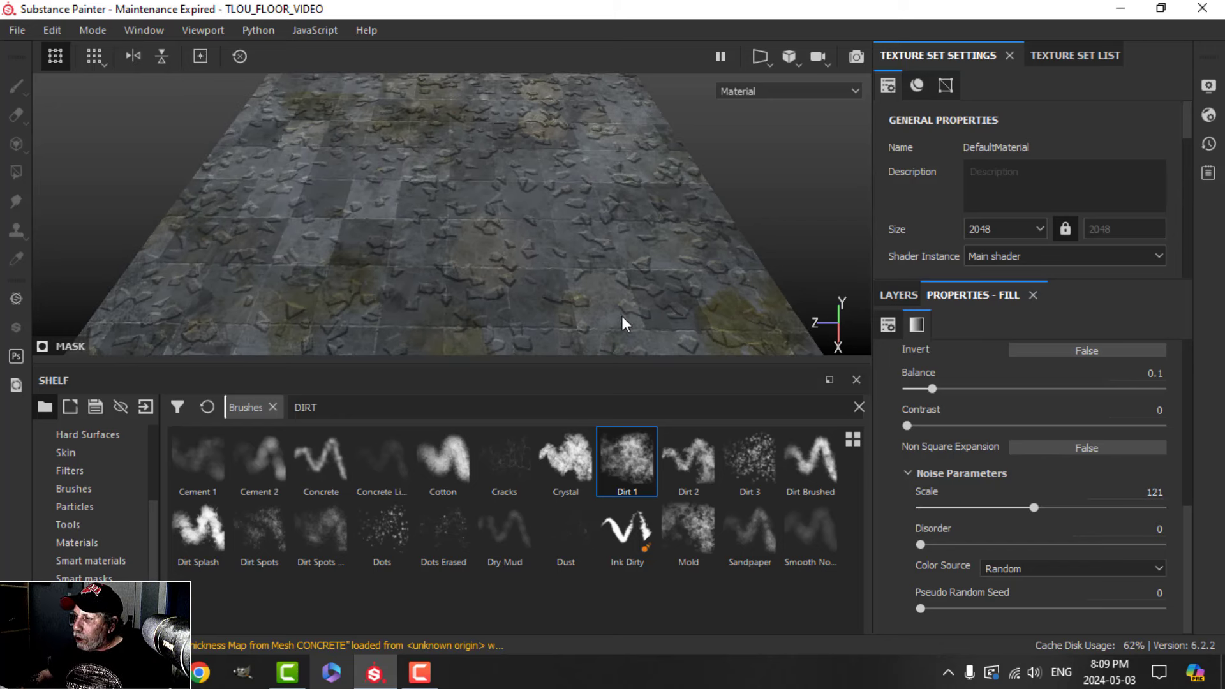
pyautogui.scroll(-1, 621, 316)
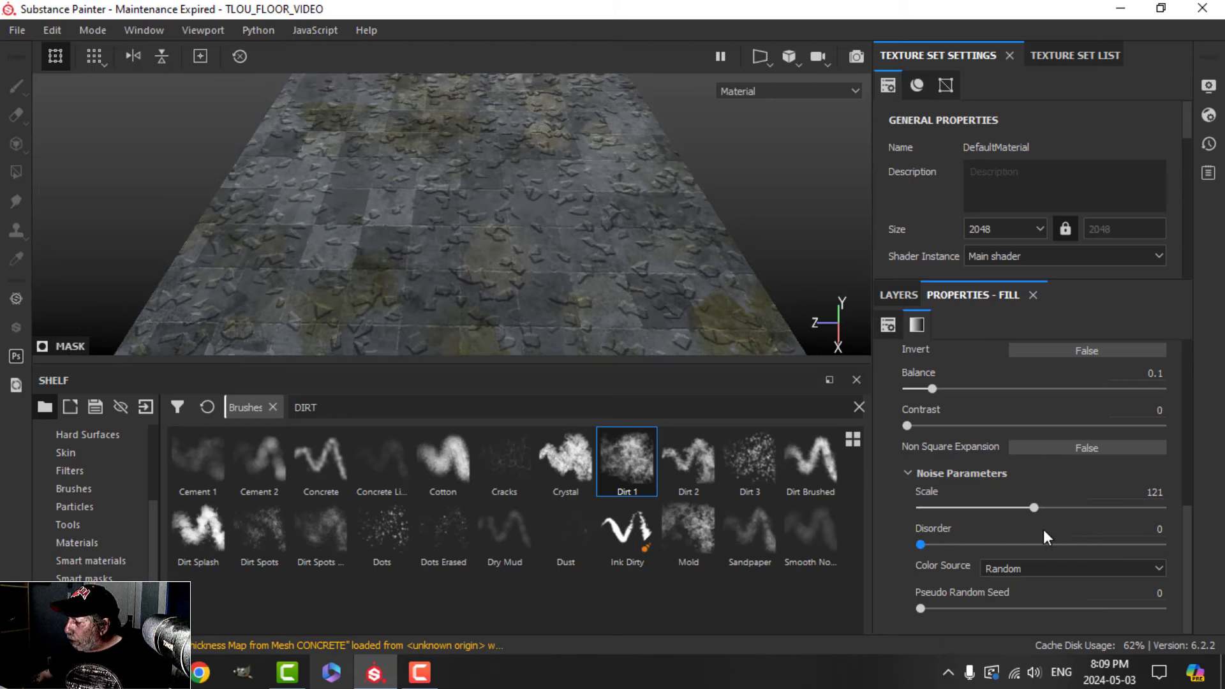
pyautogui.click(1149, 534)
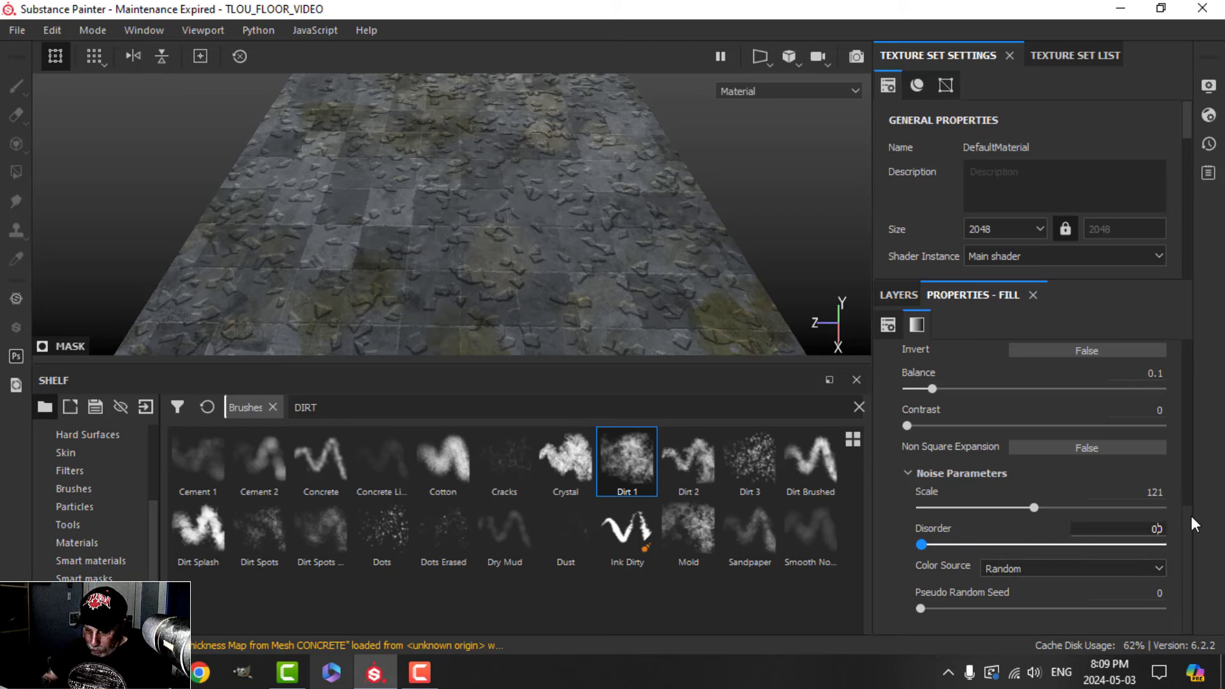
pyautogui.write('.54')
pyautogui.press('Return')
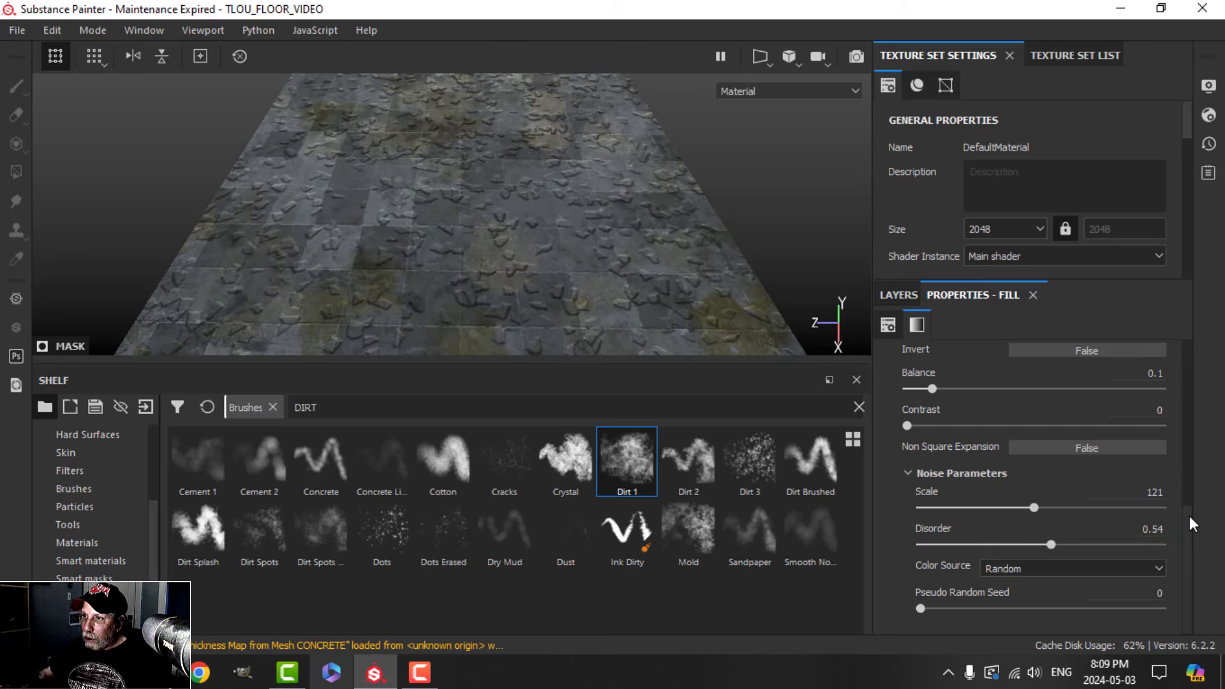
# - Switch the Cells 4 color source to Pseudo Random (manual seed) with a pseudo random seed of 4
pyautogui.click(1046, 567)
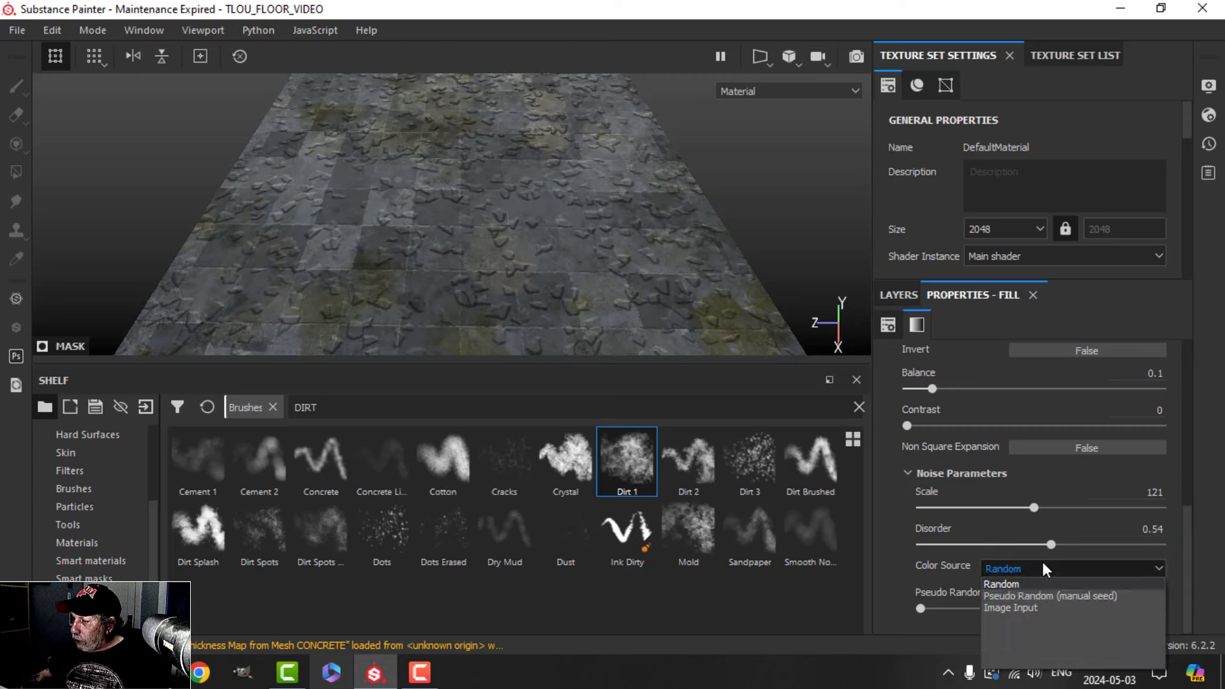
pyautogui.click(1028, 595)
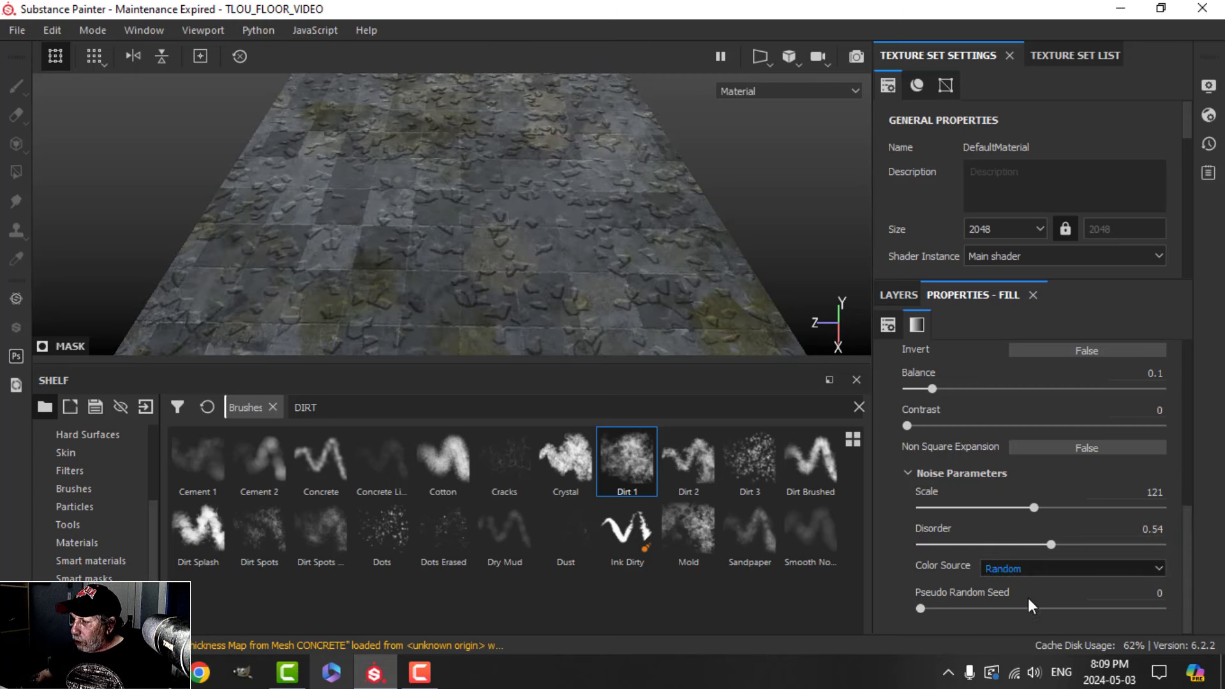
pyautogui.click(1146, 593)
pyautogui.write('4')
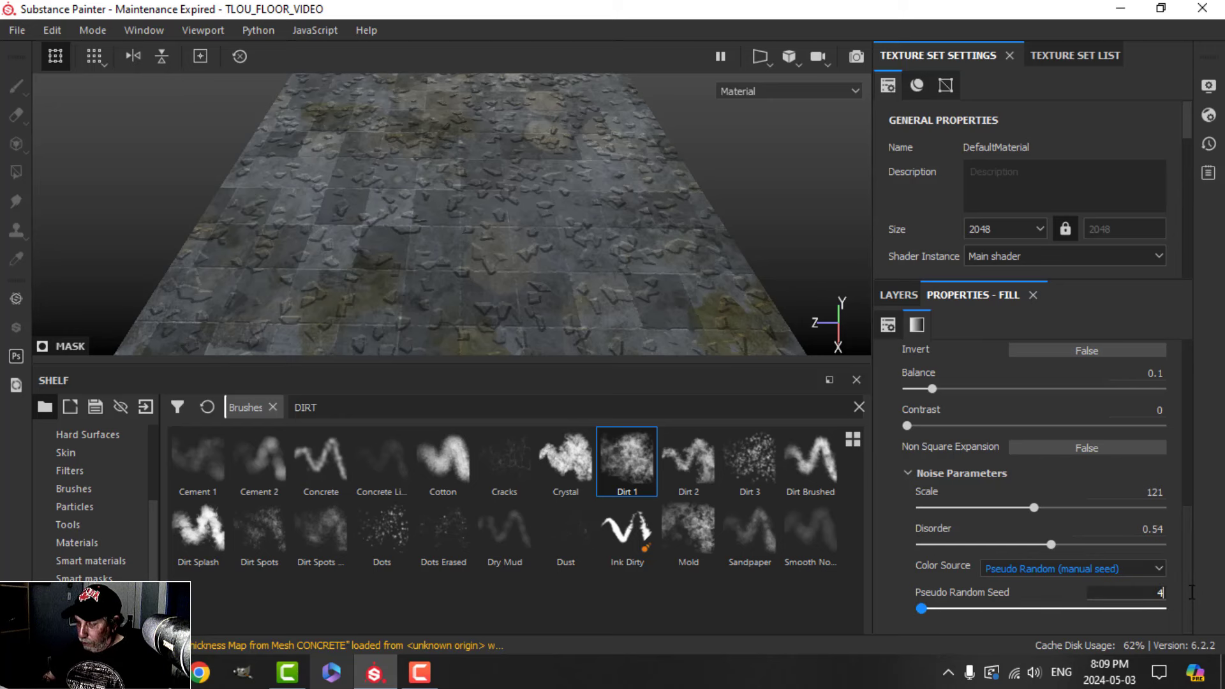
pyautogui.press('Return')
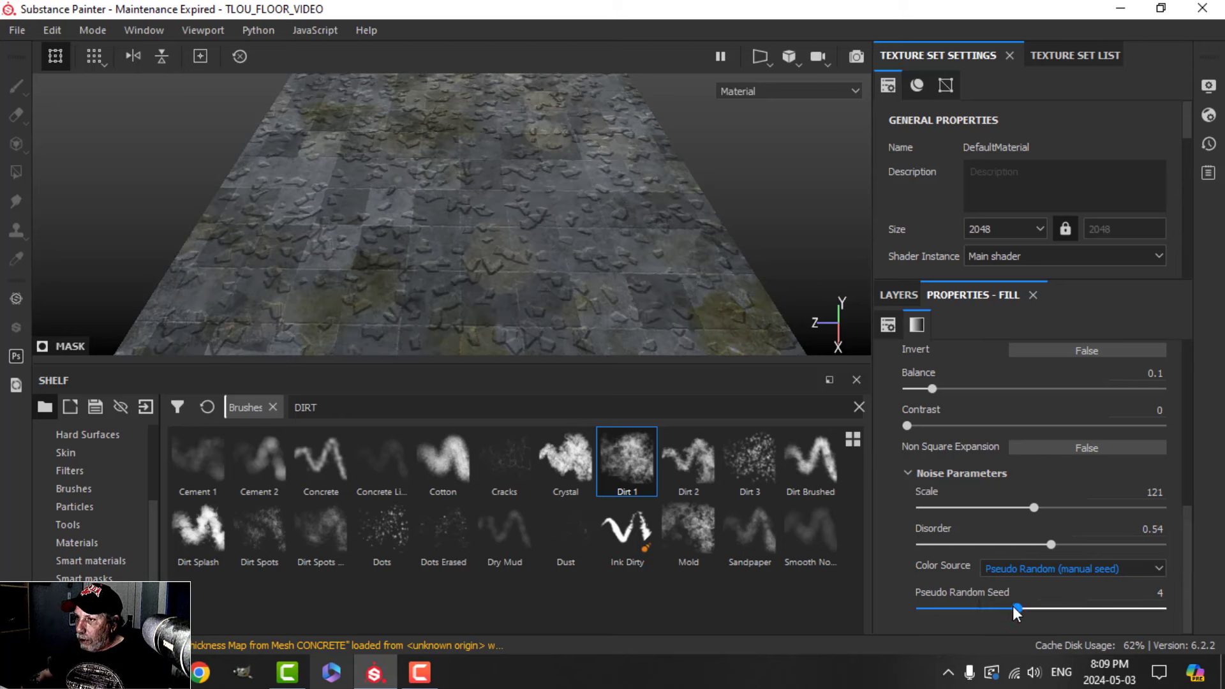
pyautogui.moveTo(1015, 609)
pyautogui.mouseDown()
pyautogui.moveTo(986, 610)
pyautogui.moveTo(1013, 610)
pyautogui.mouseUp()
# - Set the UV scale of the Cells 4 fill to 3 and examine the rock pattern across the floor
pyautogui.scroll(2, 1101, 546)
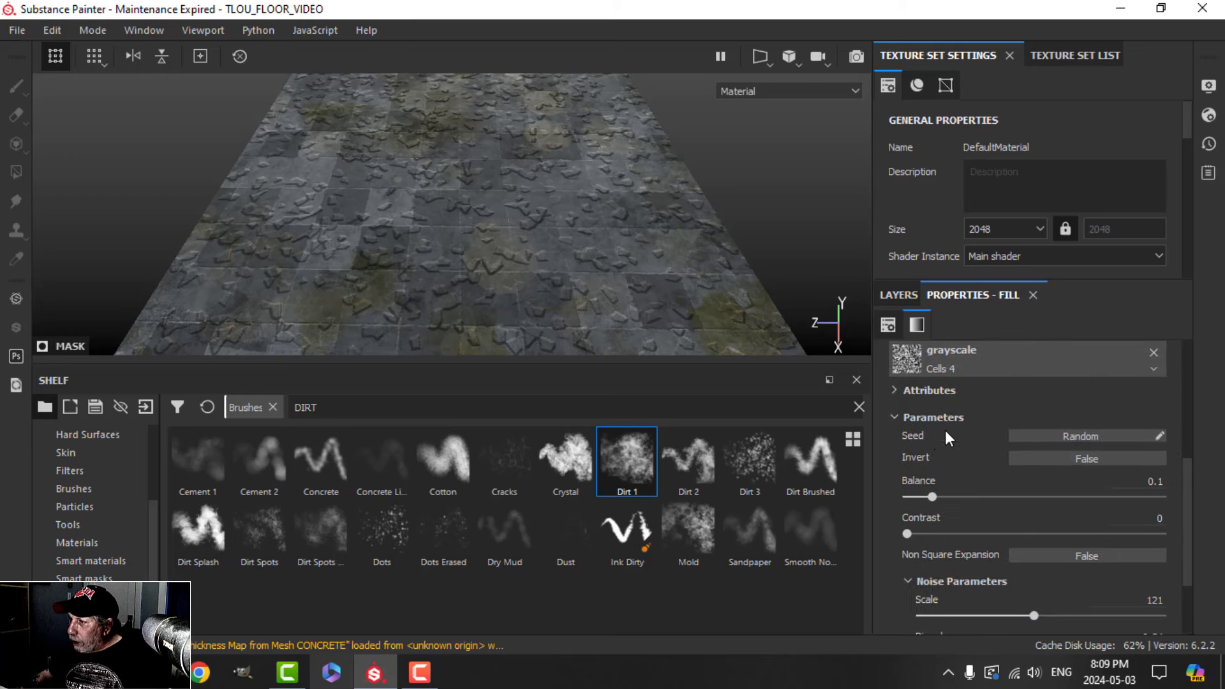
pyautogui.scroll(5, 1008, 461)
pyautogui.doubleClick(1021, 474)
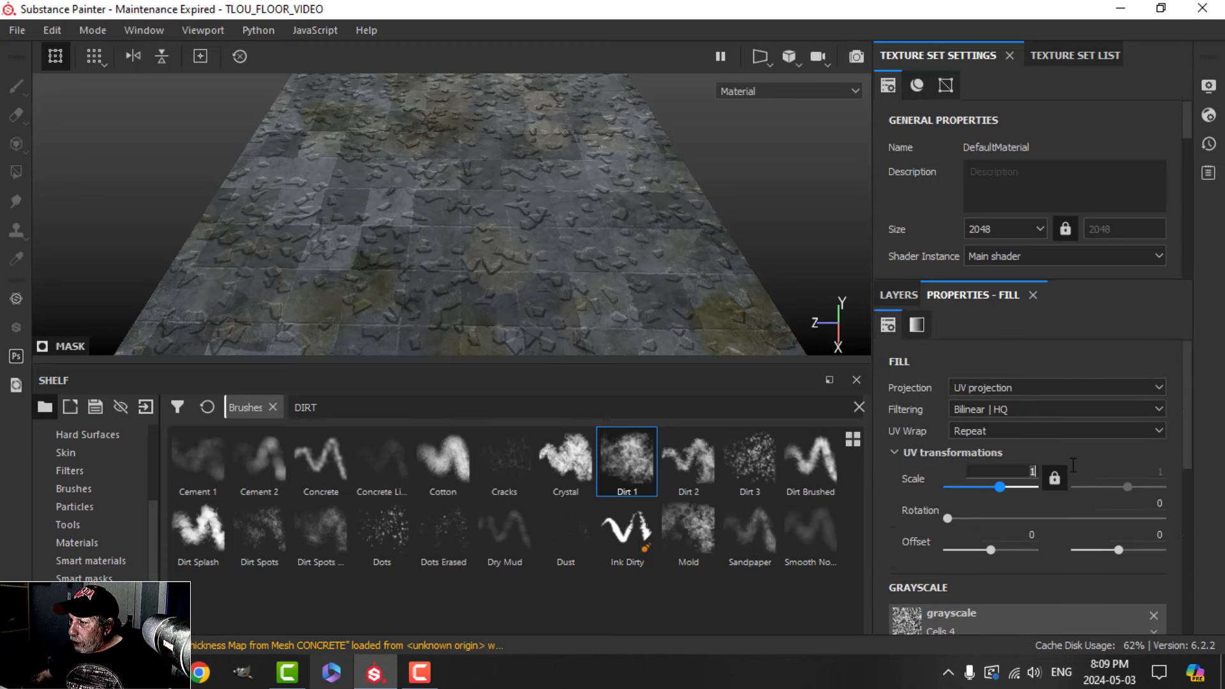
pyautogui.write('3')
pyautogui.press('Return')
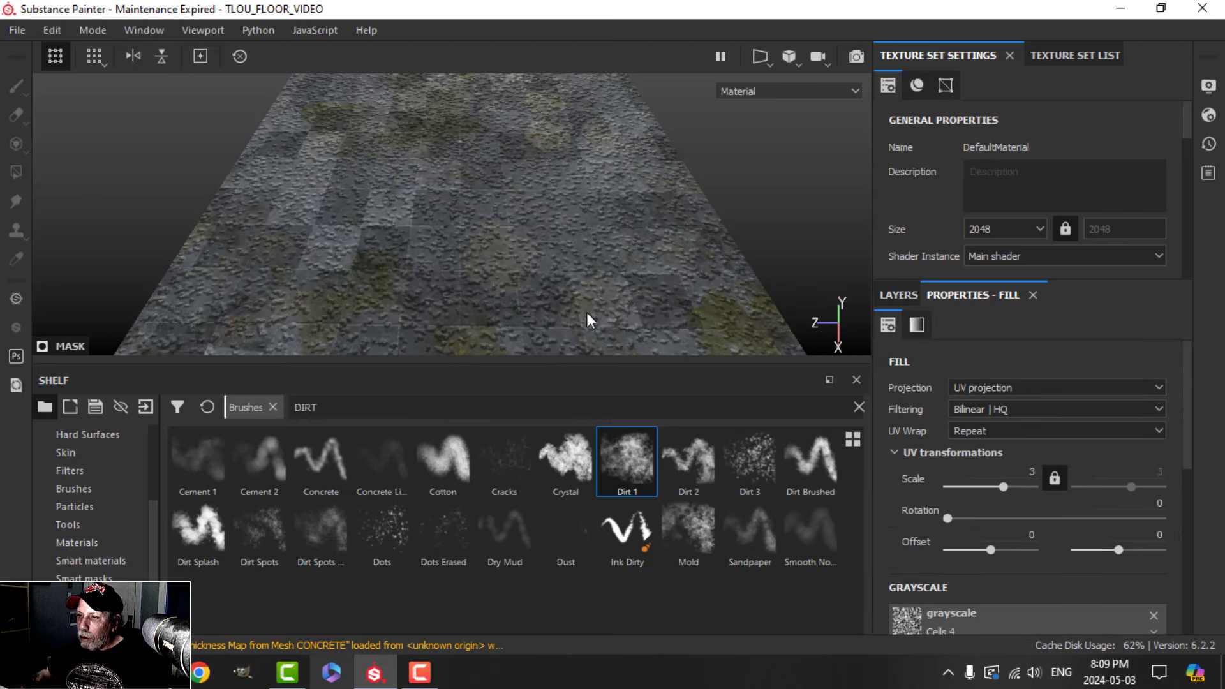
pyautogui.scroll(3, 587, 312)
pyautogui.scroll(-6, 577, 299)
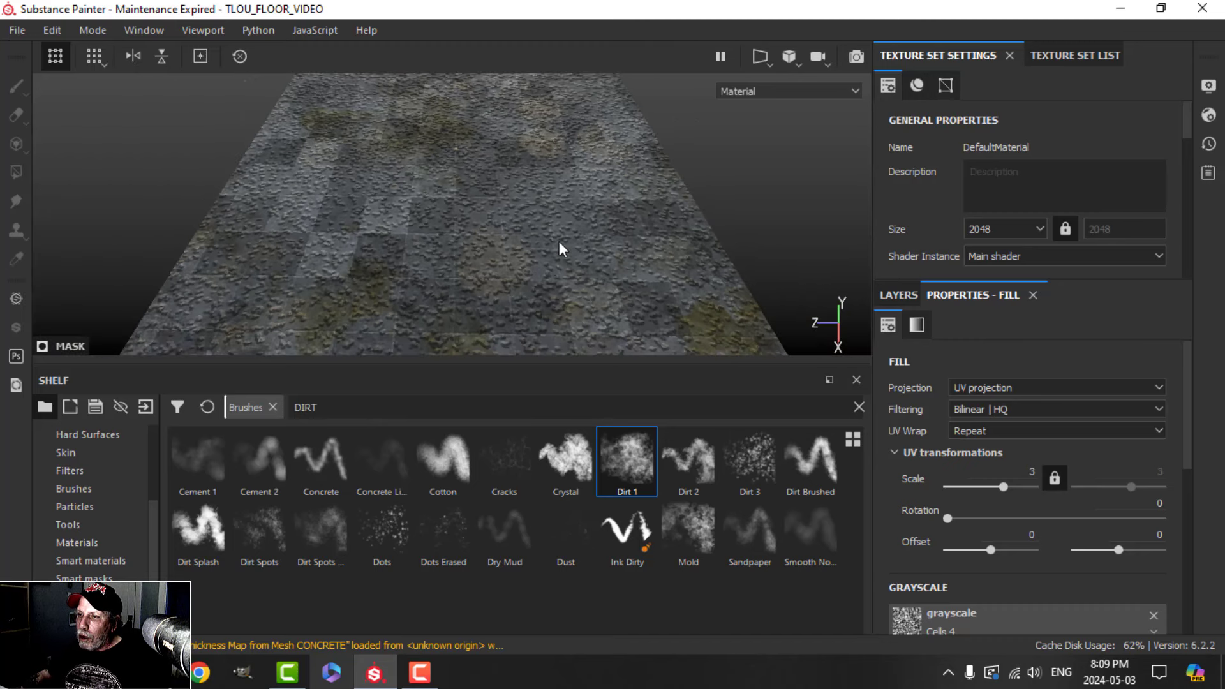
pyautogui.moveTo(559, 245)
pyautogui.keyDown('alt'); pyautogui.mouseDown()
pyautogui.moveTo(567, 237)
pyautogui.moveTo(570, 254)
pyautogui.mouseUp(); pyautogui.keyUp('alt')
pyautogui.scroll(5, 575, 271)
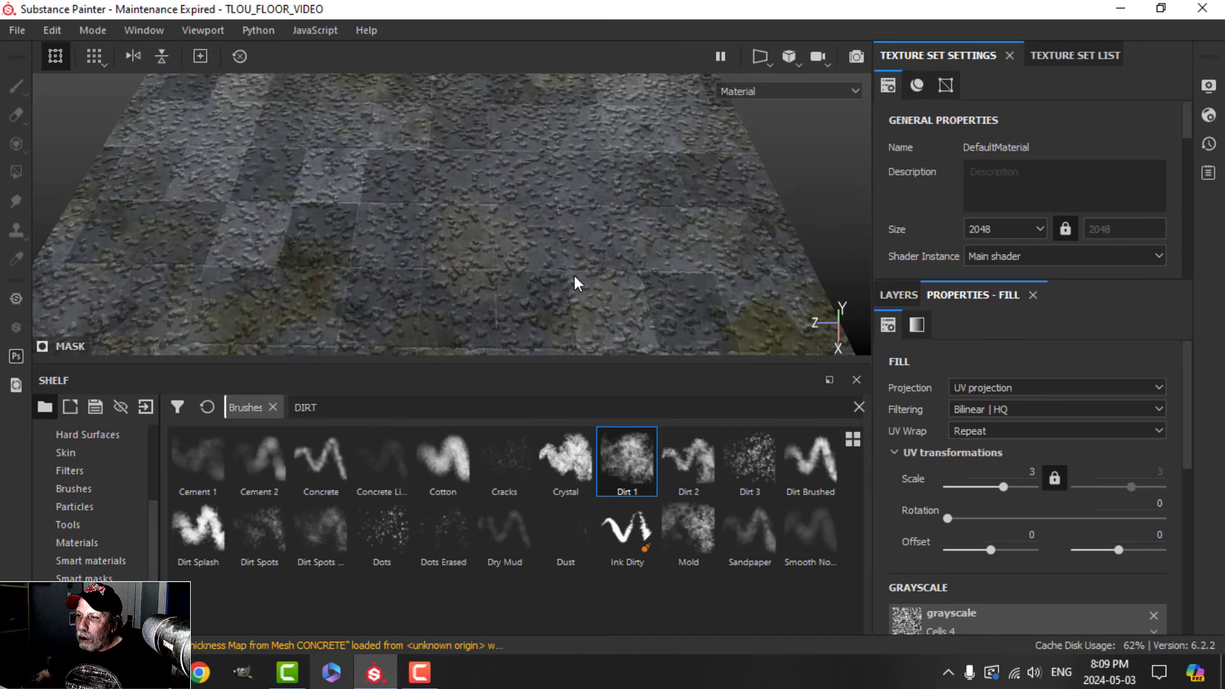
pyautogui.scroll(-5, 522, 250)
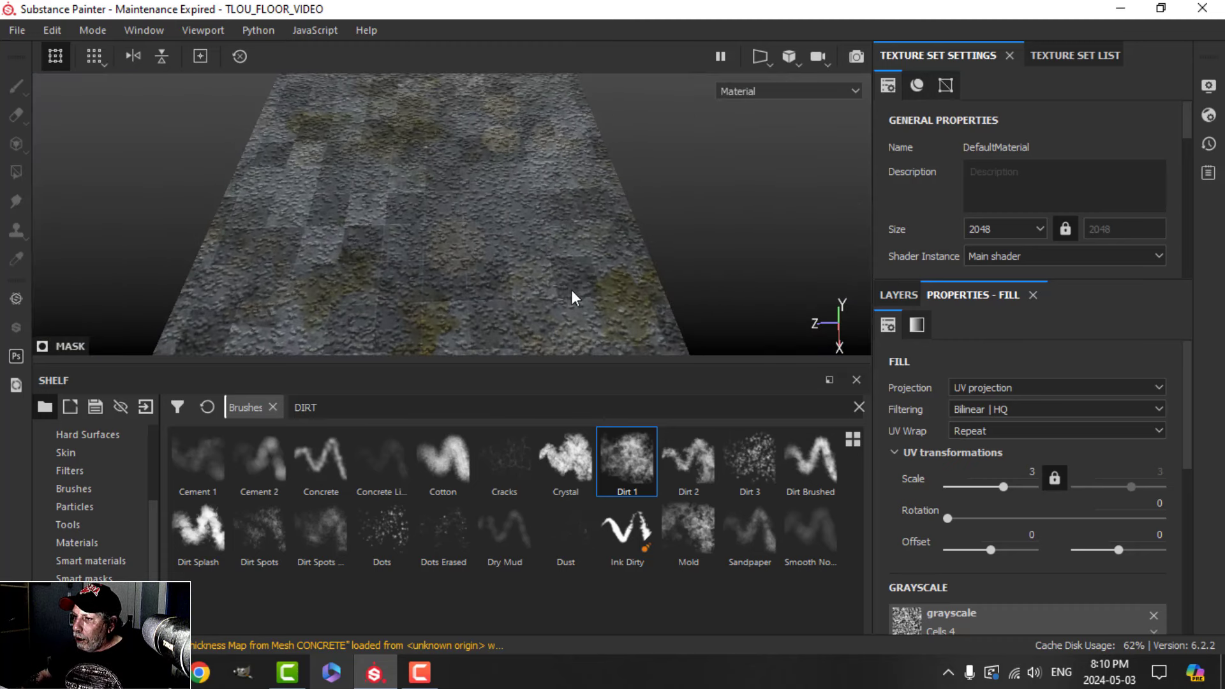
pyautogui.scroll(2, 574, 298)
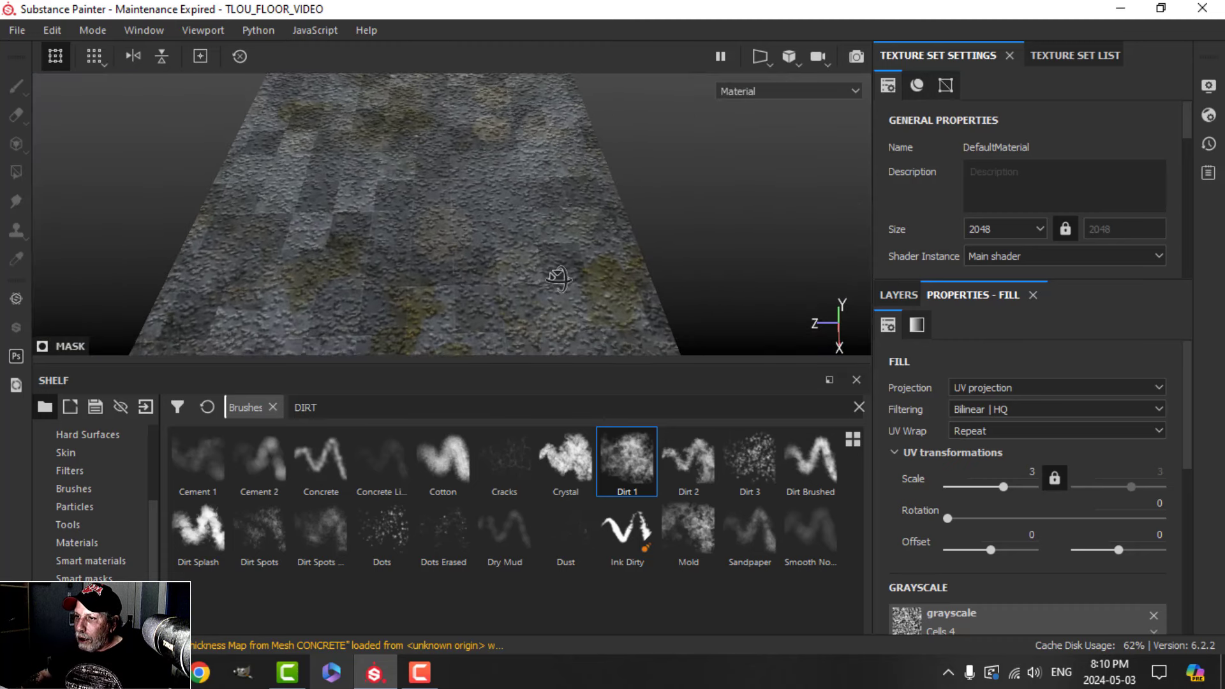
# - Add a Blur Slope filter above the Cells 4 fill in the ROCKS mask
pyautogui.click(898, 295)
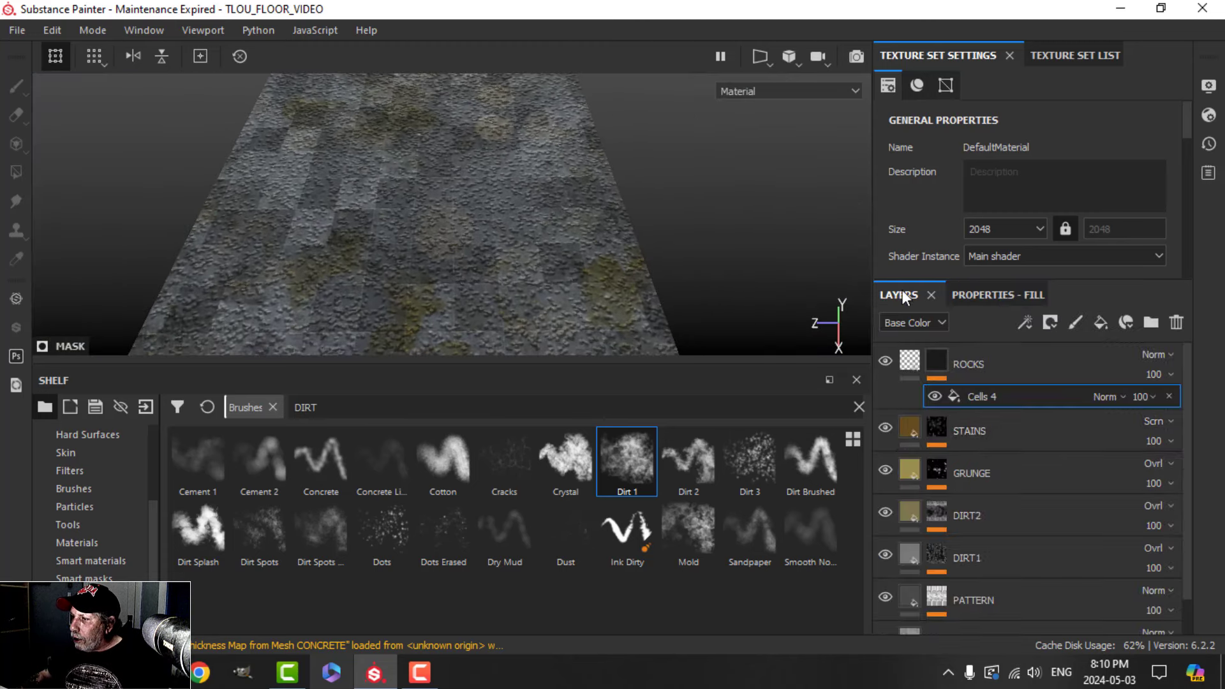
pyautogui.click(1027, 321)
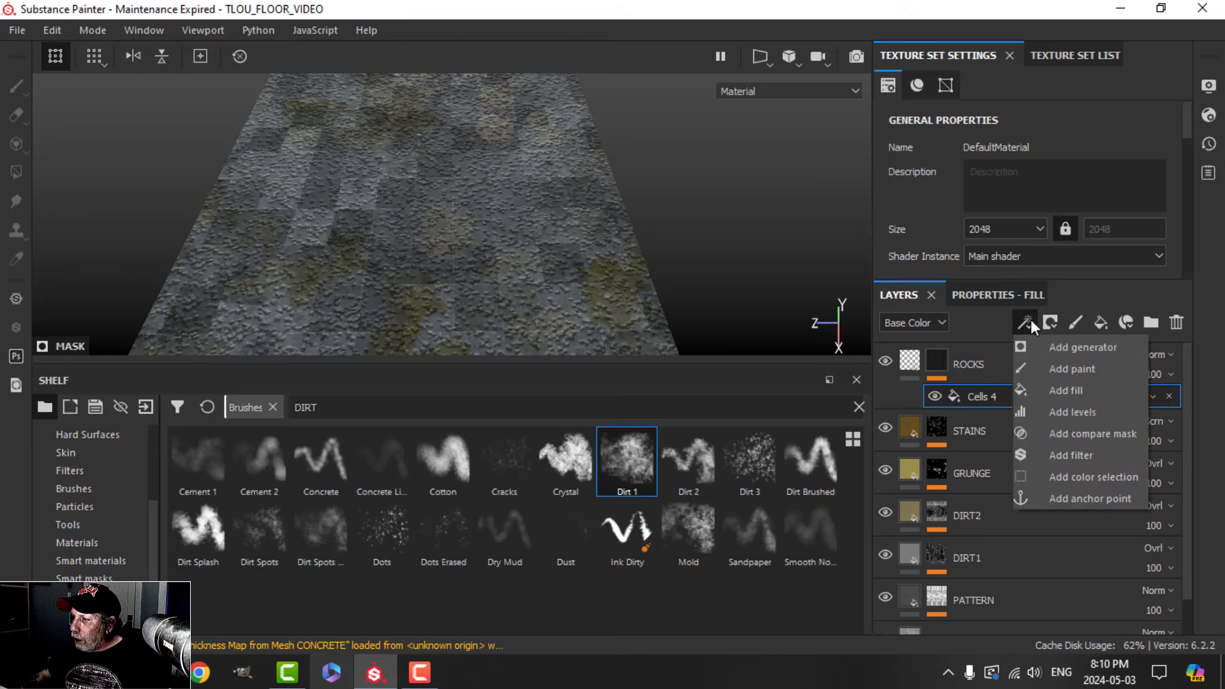
pyautogui.click(1065, 455)
pyautogui.click(997, 297)
pyautogui.click(1024, 362)
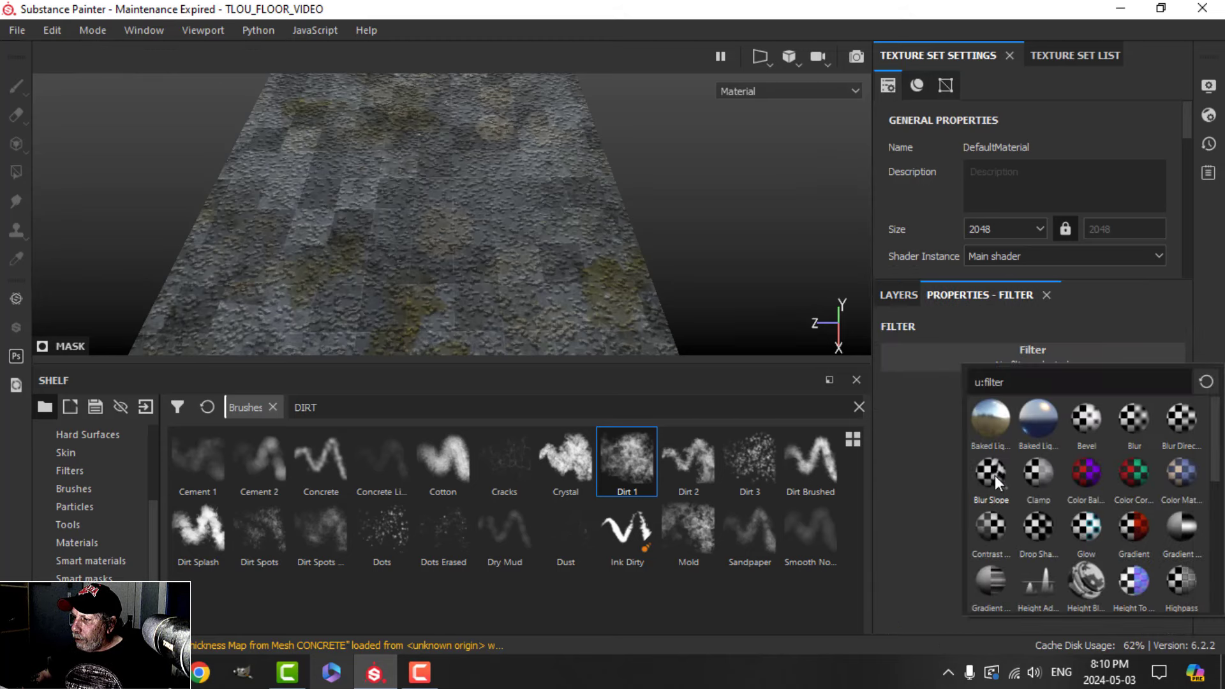
pyautogui.click(993, 474)
pyautogui.scroll(1, 574, 329)
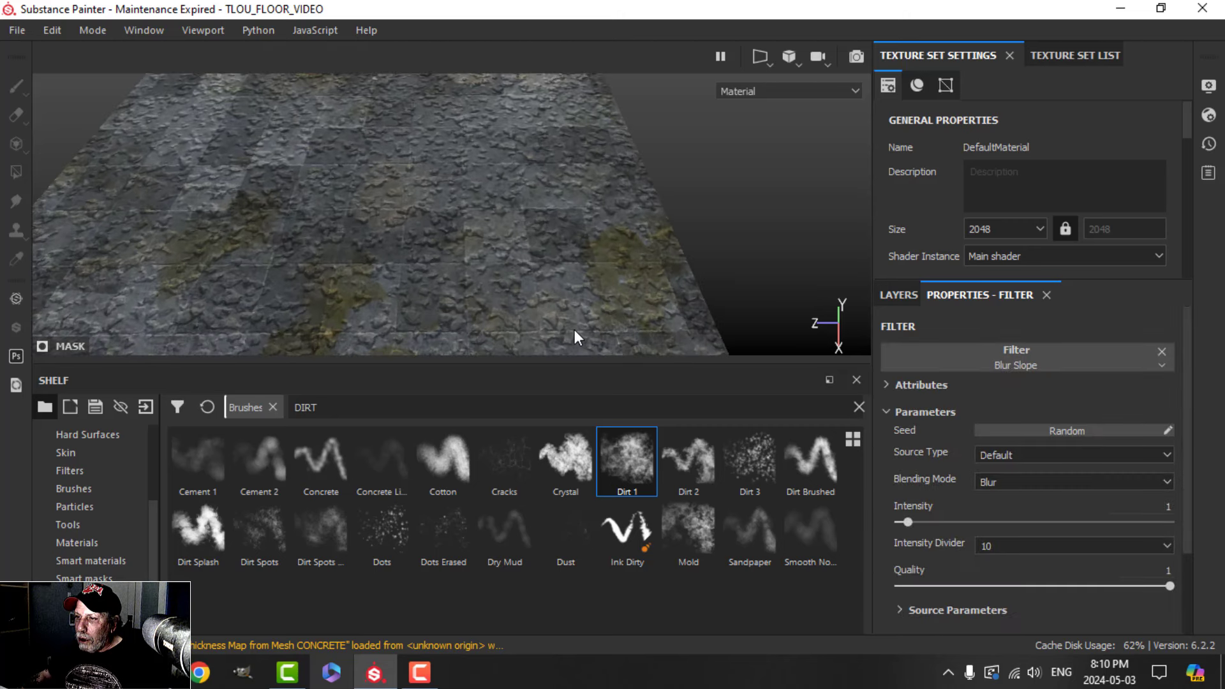
# - Set the Blur Slope filter's blending mode to Min and its intensity divider to 1000
pyautogui.keyDown('alt'); pyautogui.moveTo(530, 301); pyautogui.dragTo(572, 290, button='middle'); pyautogui.keyUp('alt')
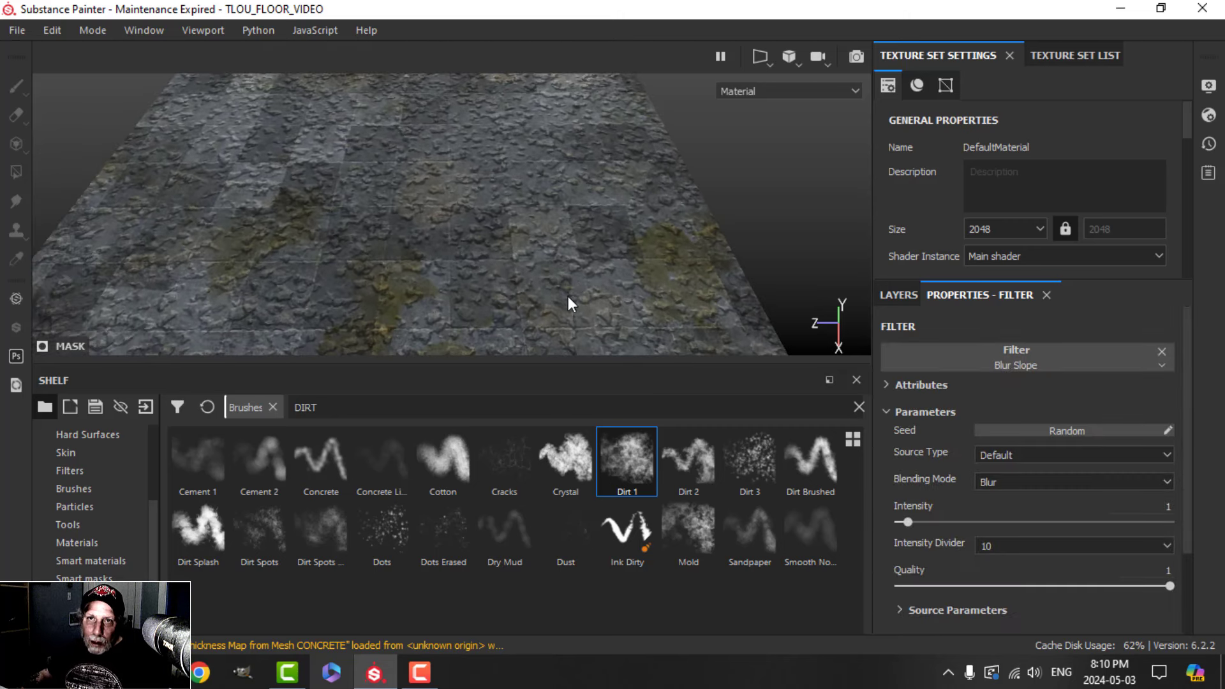
pyautogui.scroll(3, 565, 297)
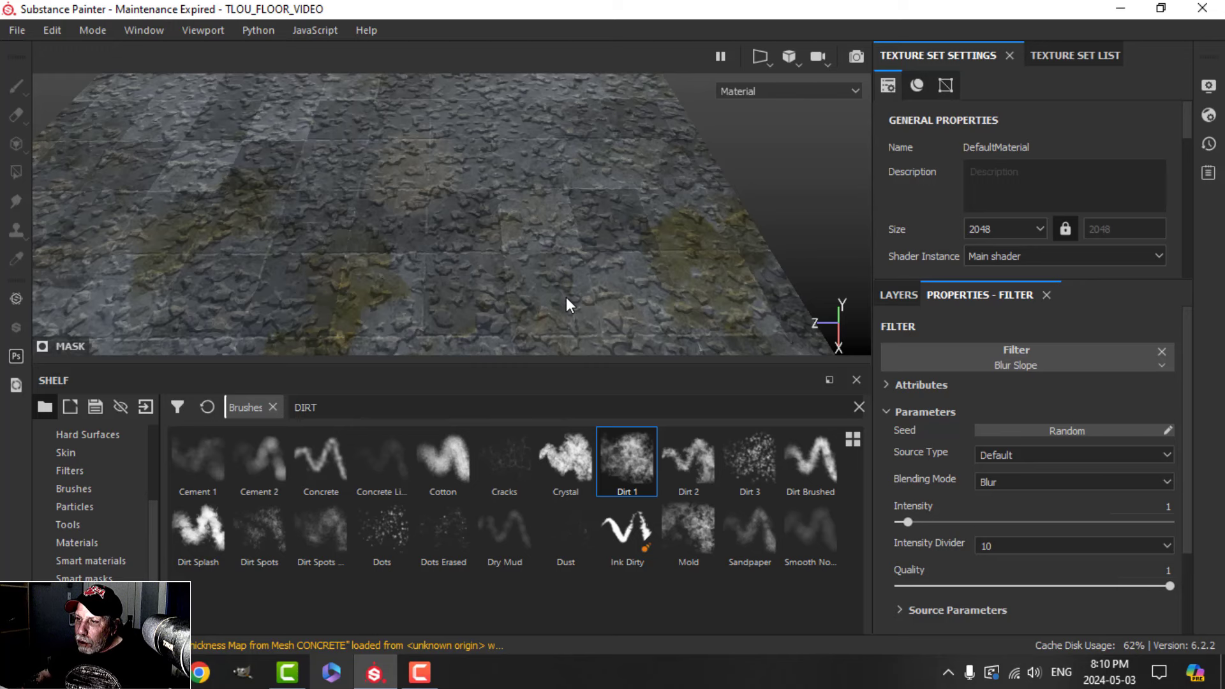
pyautogui.moveTo(569, 273); pyautogui.dragTo(560, 267, button='middle')
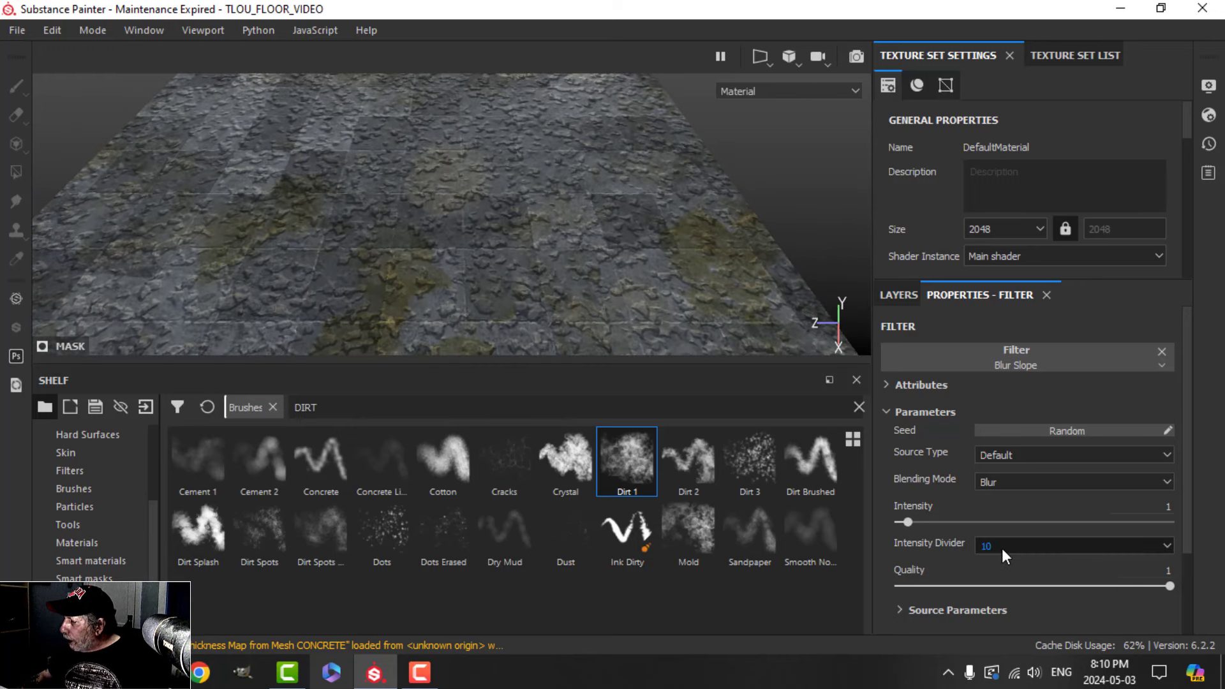
pyautogui.click(1001, 480)
pyautogui.click(999, 509)
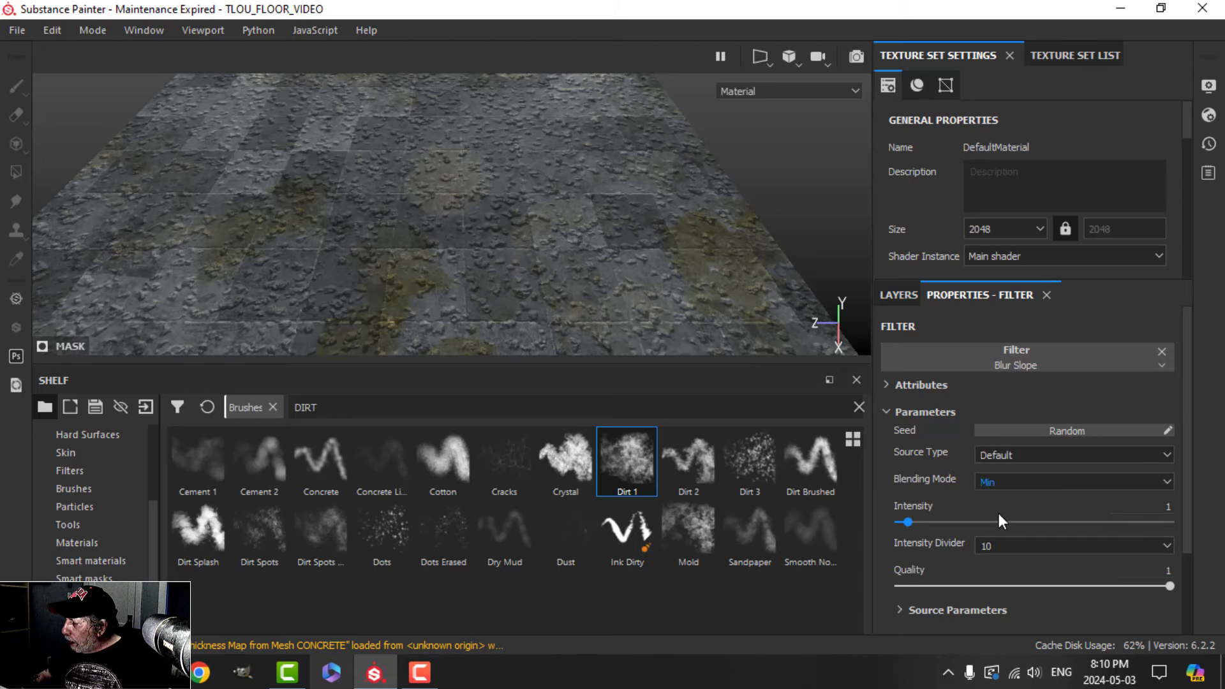
pyautogui.click(1024, 542)
pyautogui.click(1006, 596)
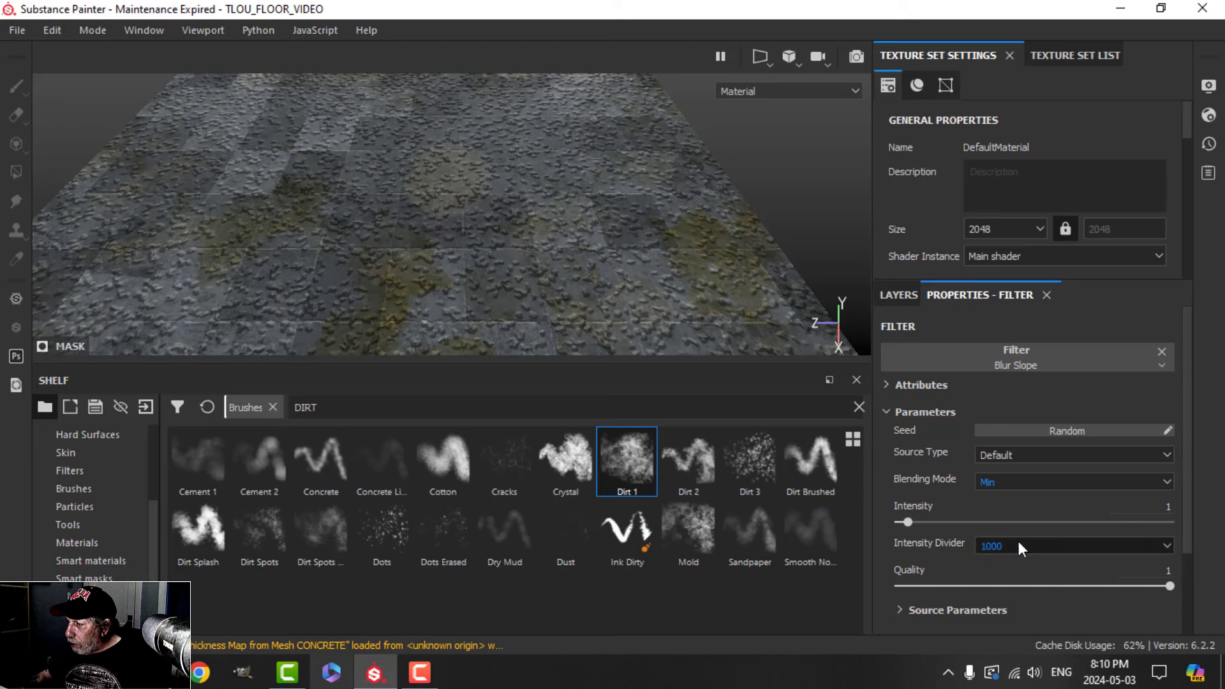
# - Set the Blur Slope intensity to 3.5 and examine the rock shapes across the floor
pyautogui.click(1142, 507)
pyautogui.write('3')
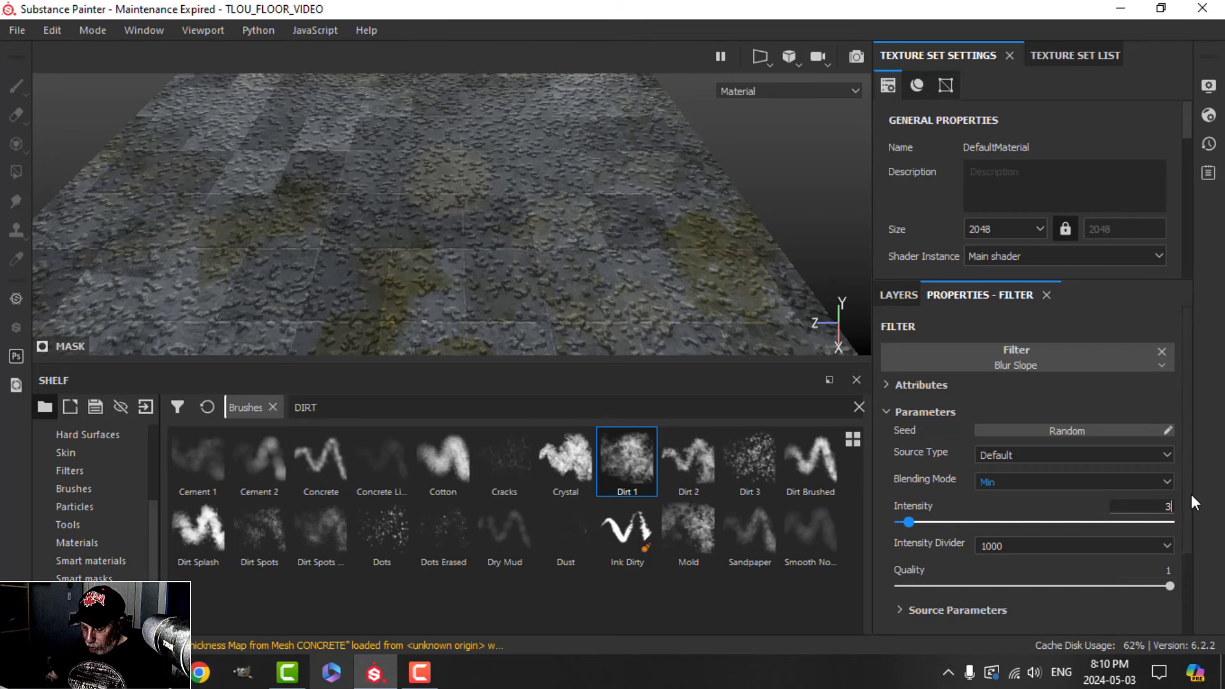
pyautogui.write('.5')
pyautogui.press('Return')
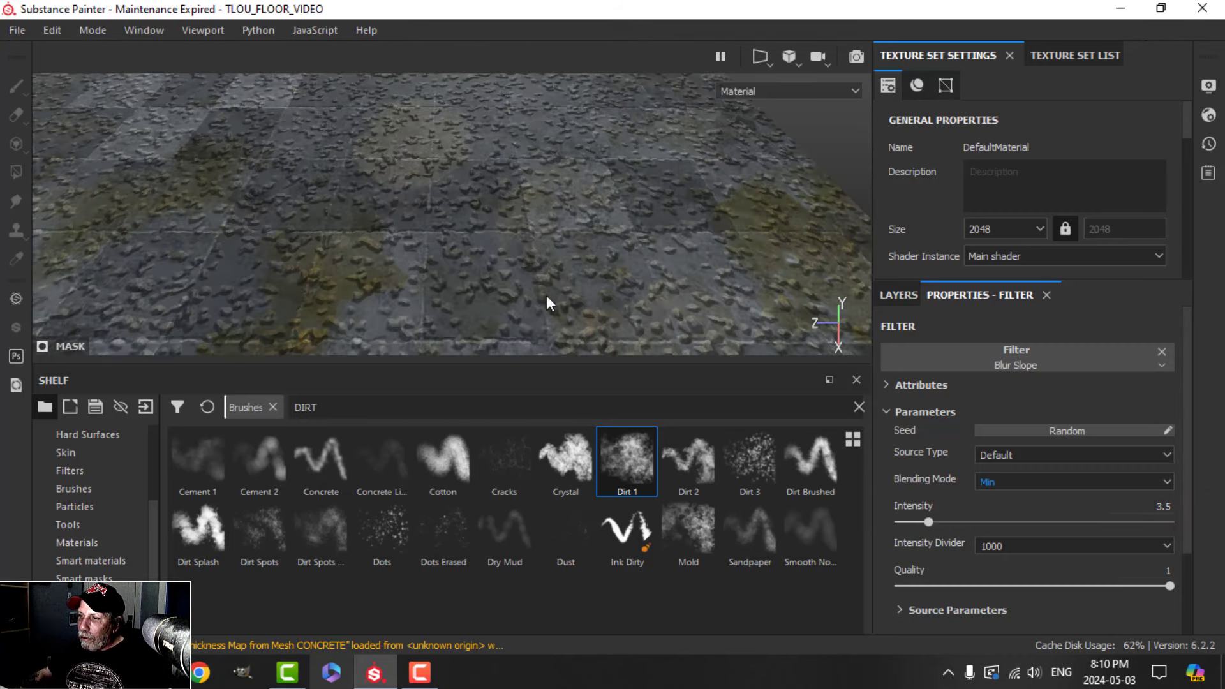
pyautogui.scroll(-2, 477, 306)
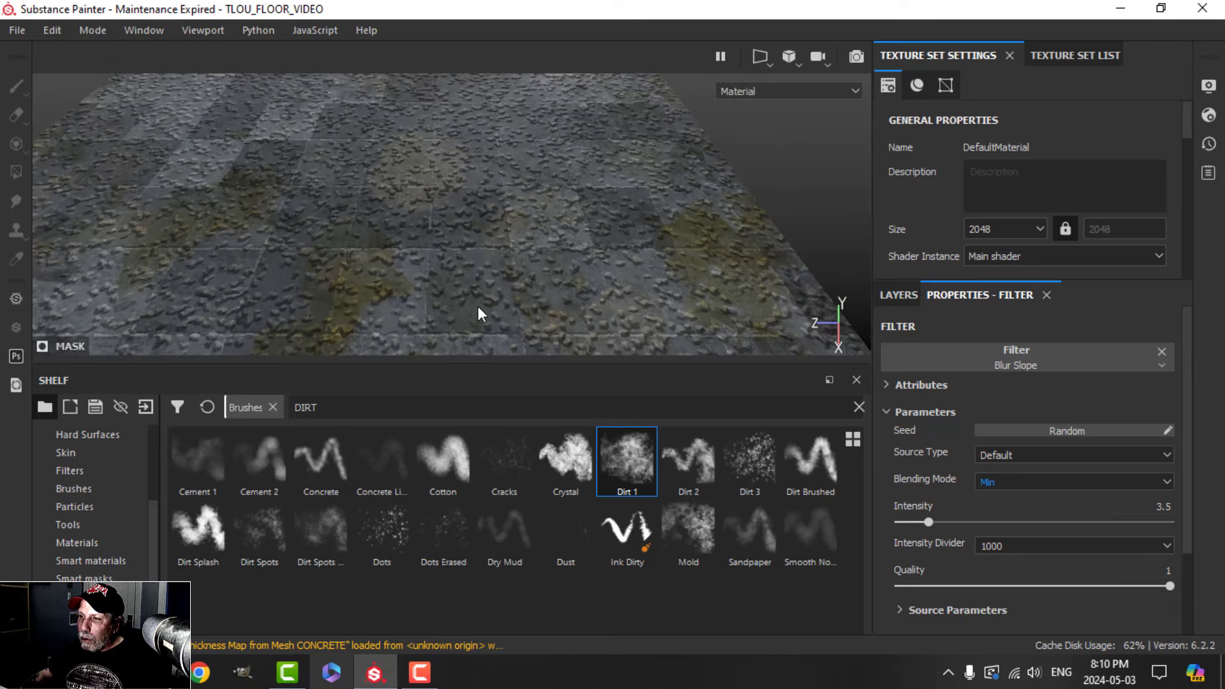
pyautogui.keyDown('alt'); pyautogui.moveTo(585, 270); pyautogui.dragTo(494, 194, button='middle'); pyautogui.keyUp('alt')
pyautogui.keyDown('alt'); pyautogui.moveTo(537, 234); pyautogui.dragTo(551, 248, button='middle'); pyautogui.keyUp('alt')
pyautogui.keyDown('alt'); pyautogui.moveTo(552, 247); pyautogui.dragTo(553, 249); pyautogui.keyUp('alt')
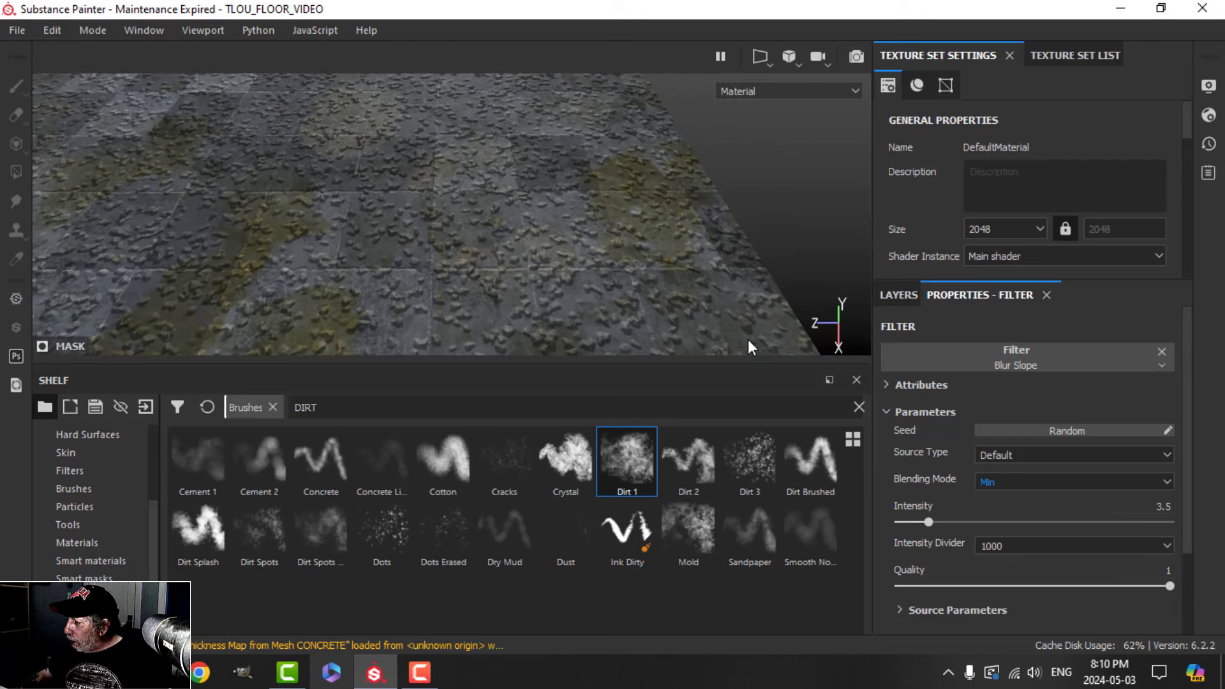
# - Add a fill above the Blur Slope filter in the ROCKS mask and assign Grunge Map 007 as its grayscale
pyautogui.click(898, 293)
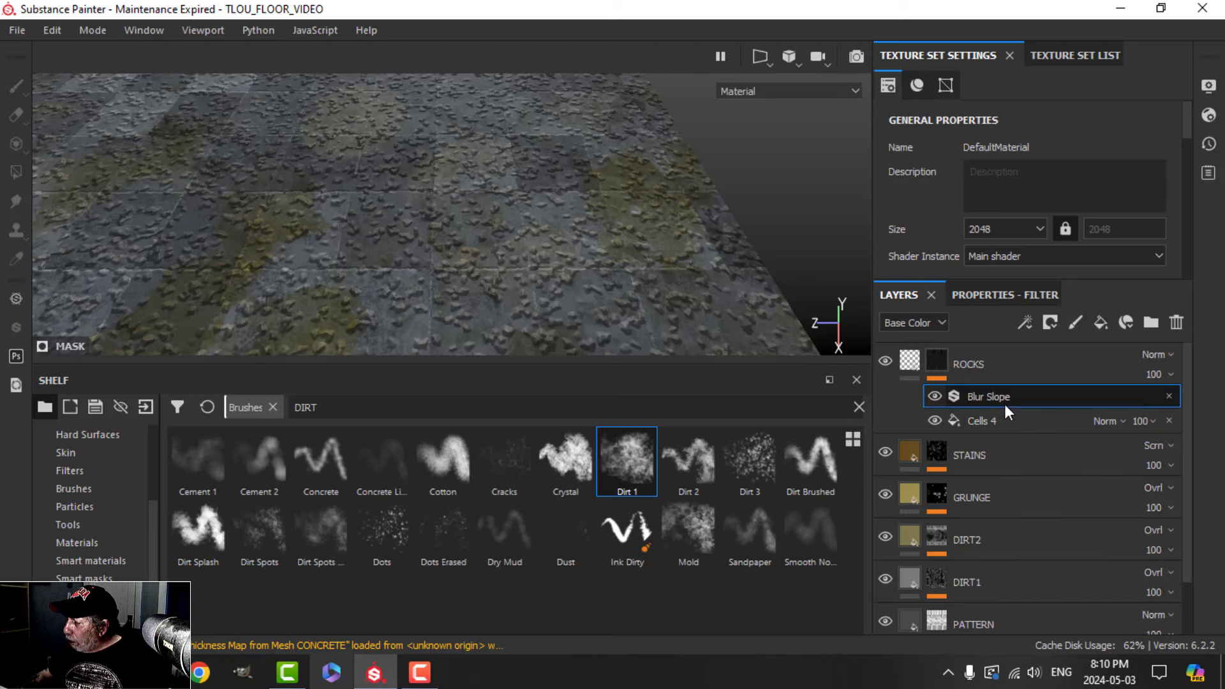
pyautogui.click(1028, 327)
pyautogui.click(1061, 390)
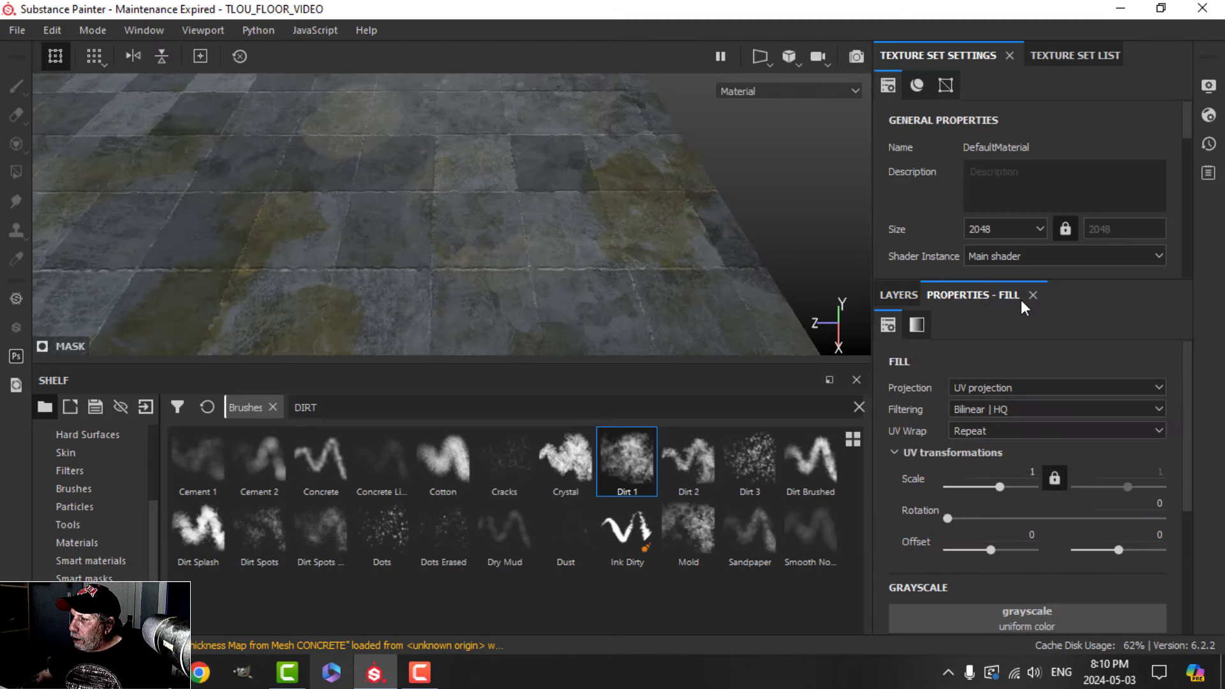
pyautogui.scroll(-2, 1052, 485)
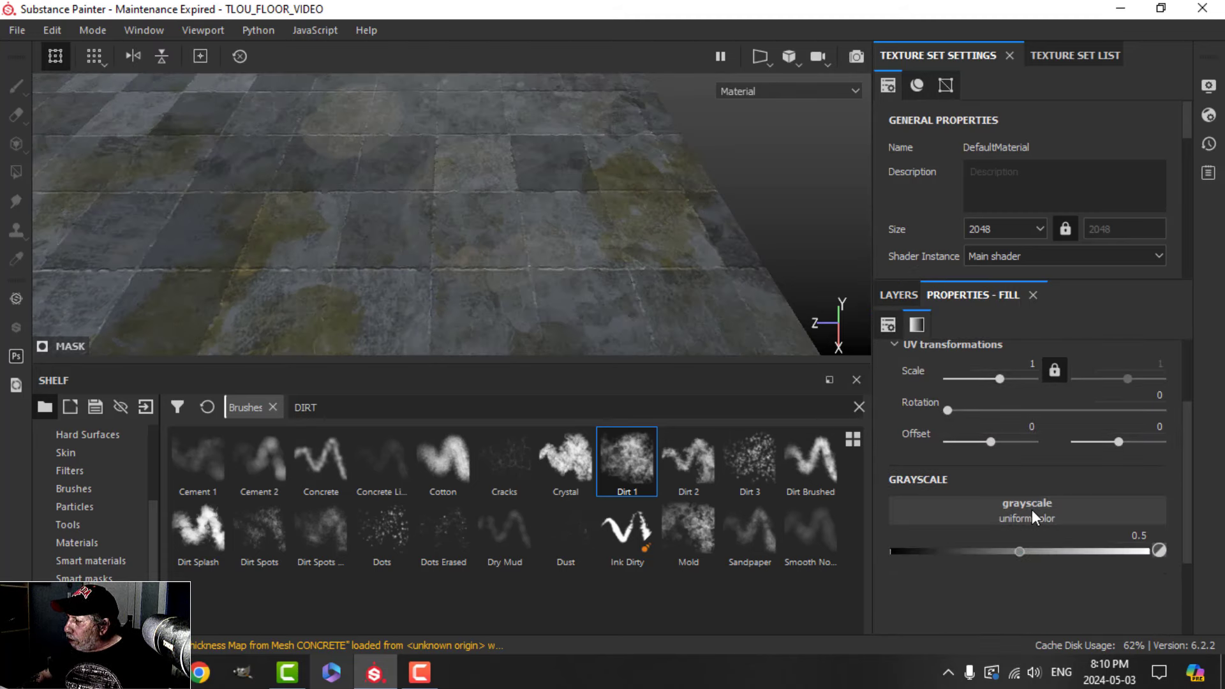
pyautogui.click(1032, 509)
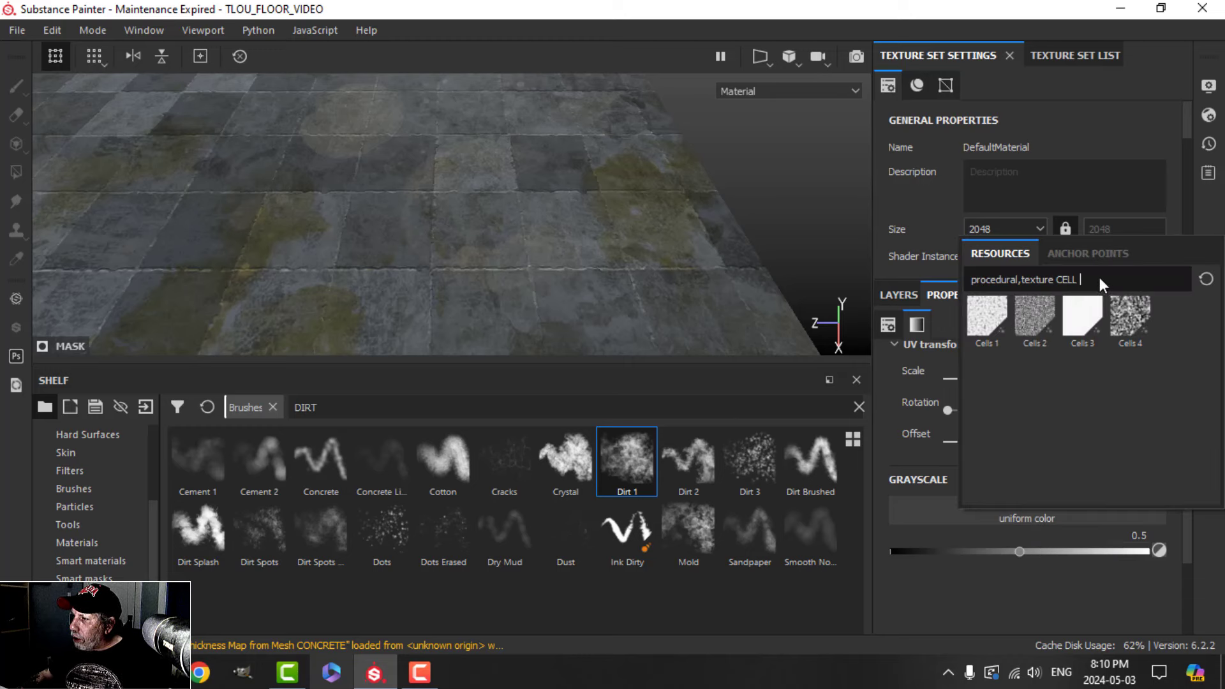
pyautogui.click(1206, 279)
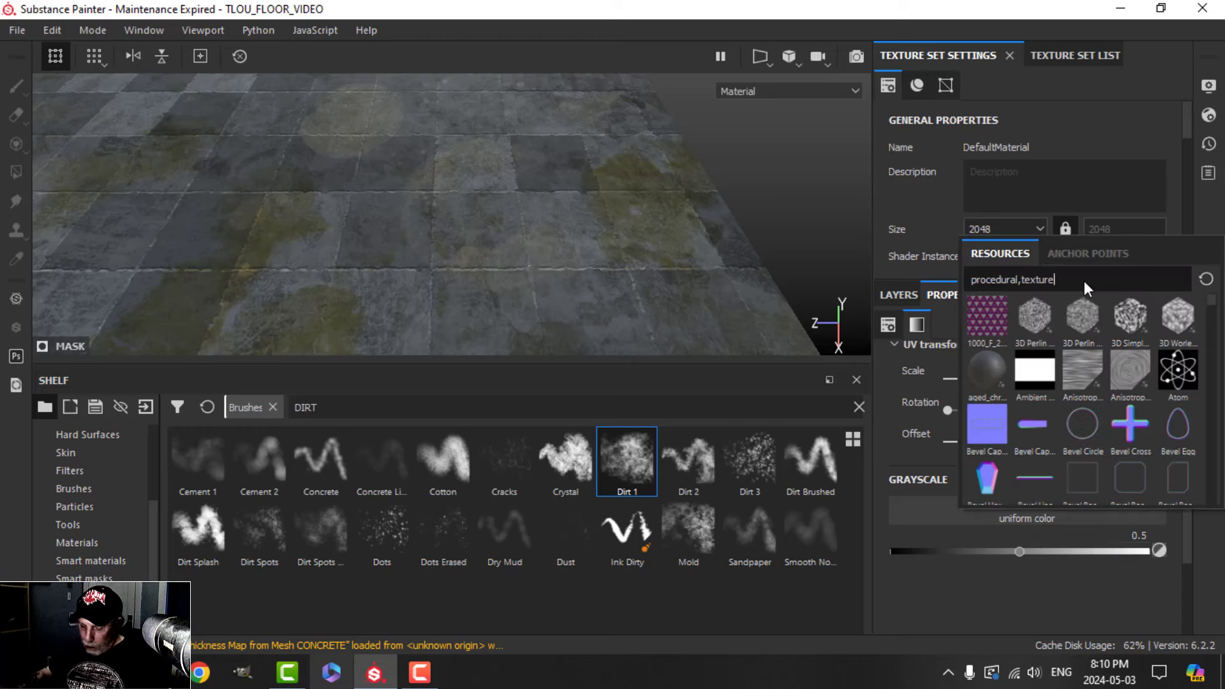
pyautogui.write('GRUNGE MAP ')
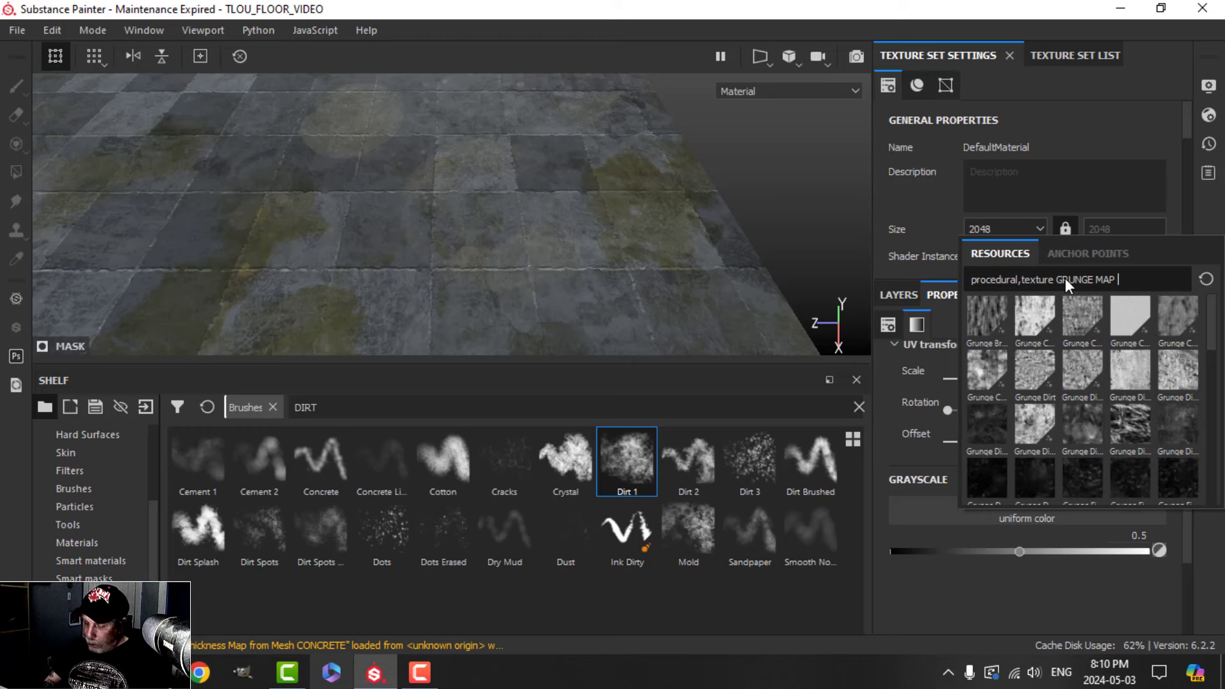
pyautogui.write('007')
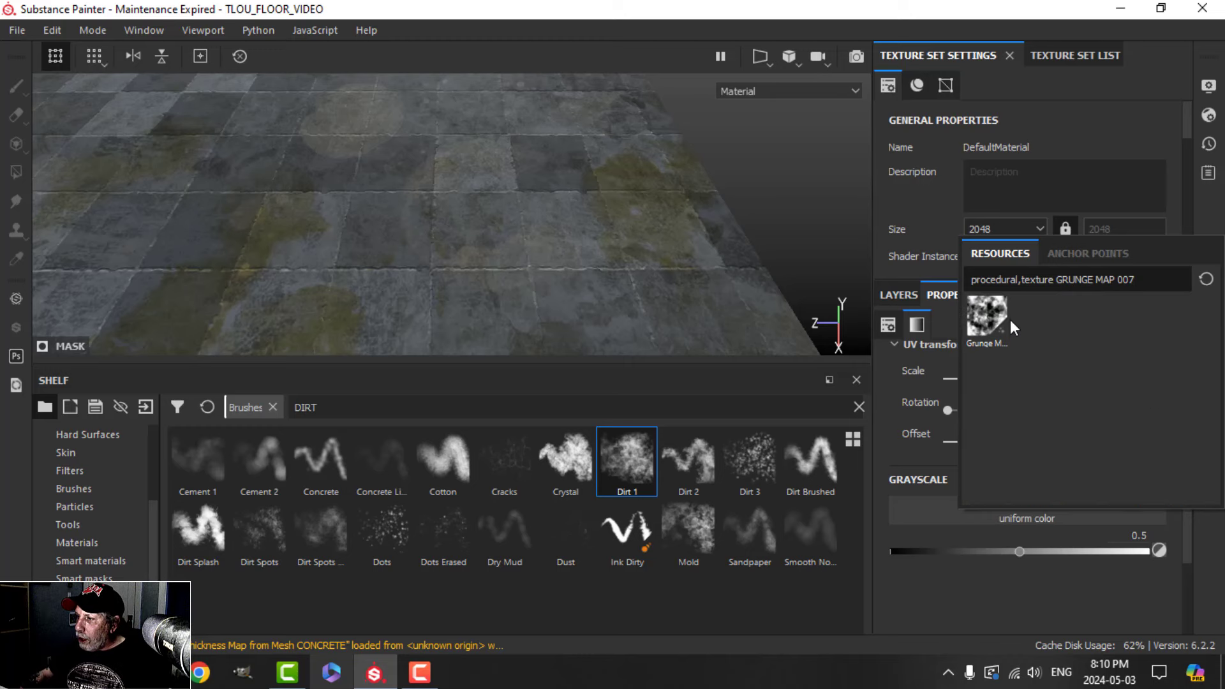
pyautogui.click(995, 314)
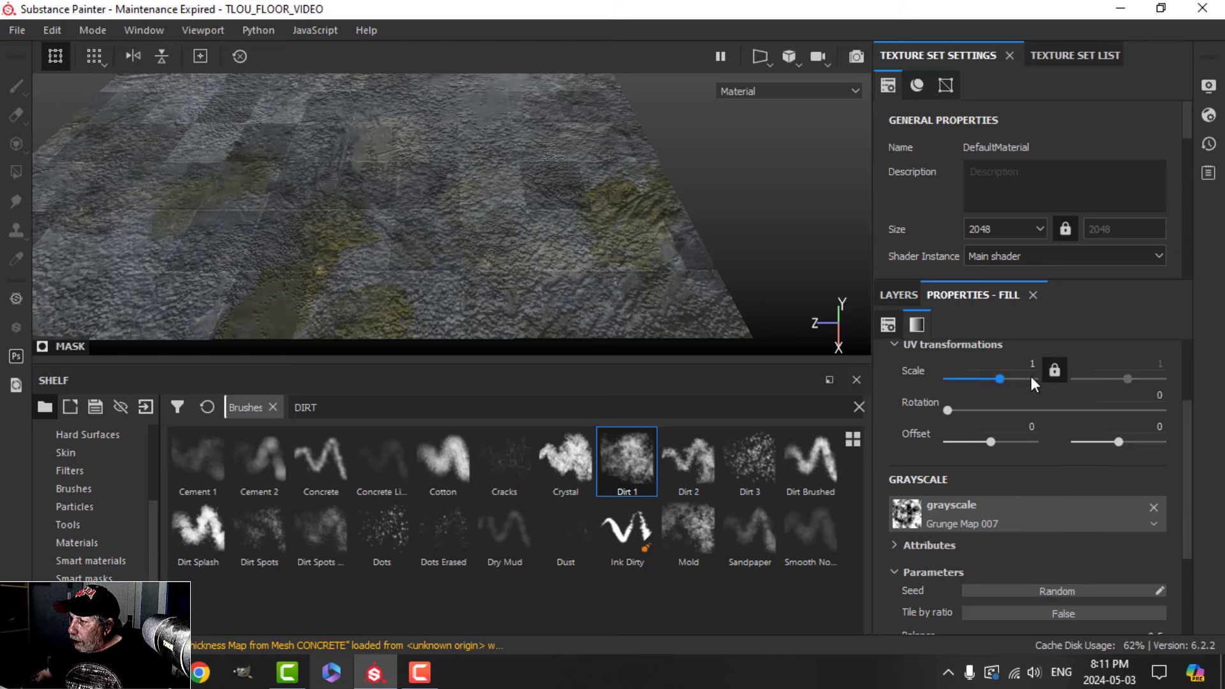
# - Set the Grunge Map 007 fill's UV scale to 2 and its balance to 0.73
pyautogui.press('Return')
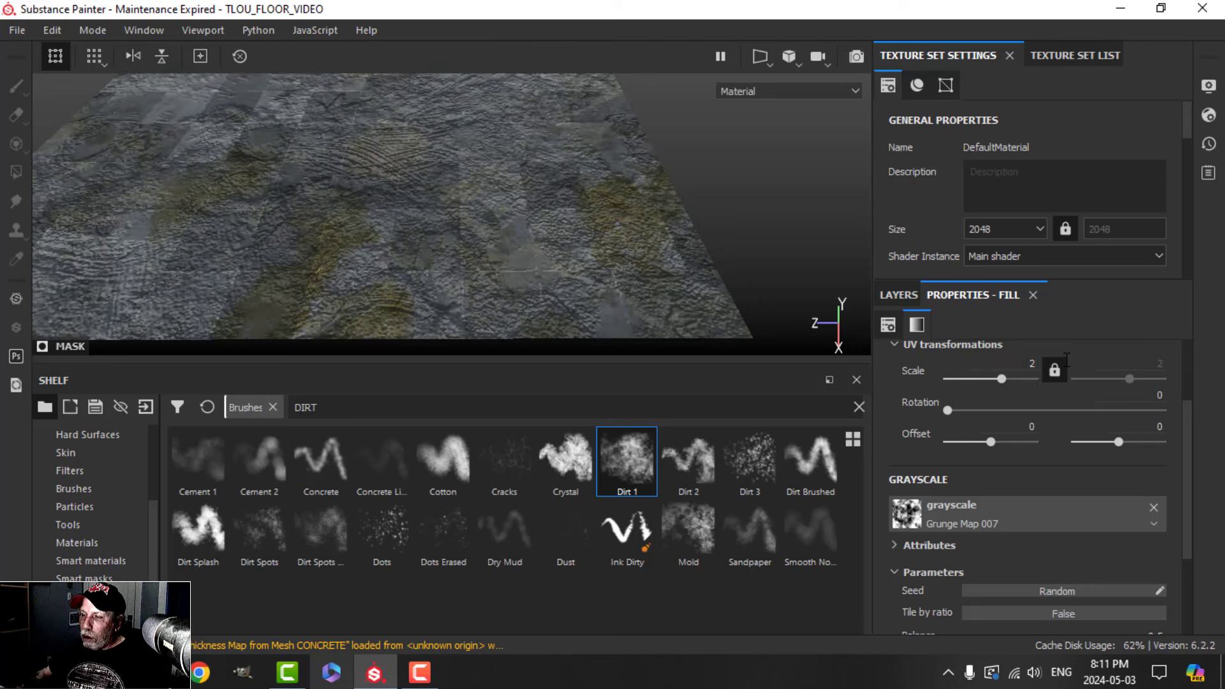
pyautogui.scroll(-3, 1046, 504)
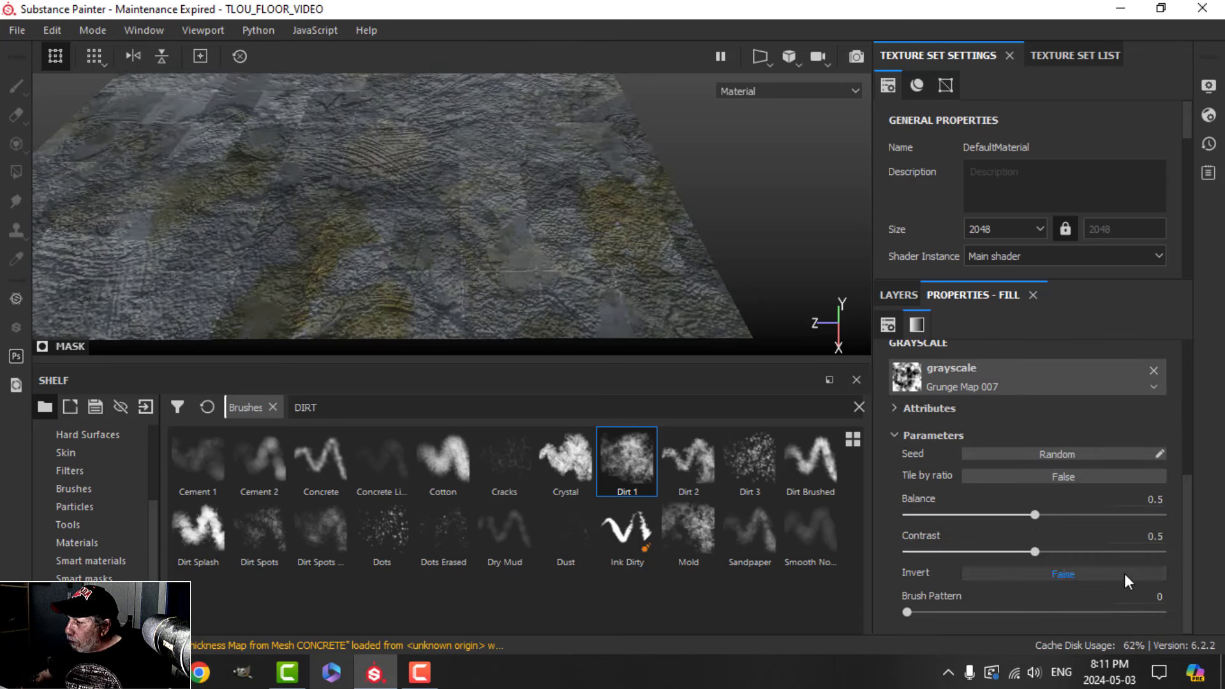
pyautogui.click(1135, 503)
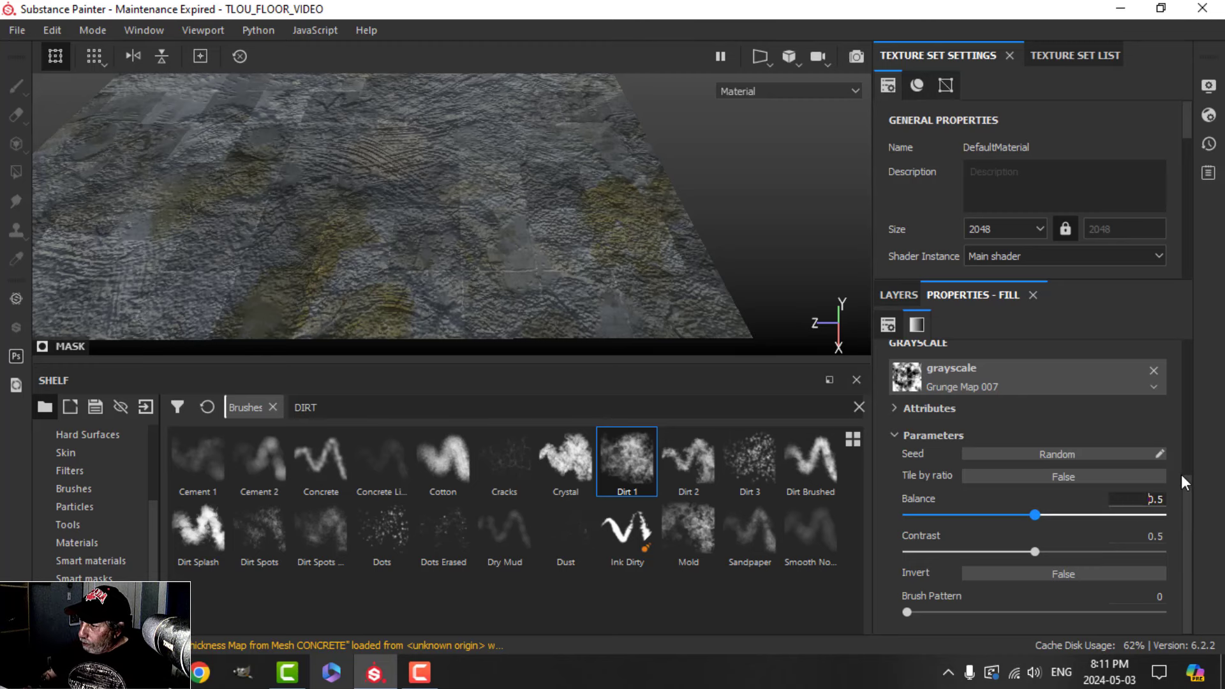
pyautogui.write('0.7')
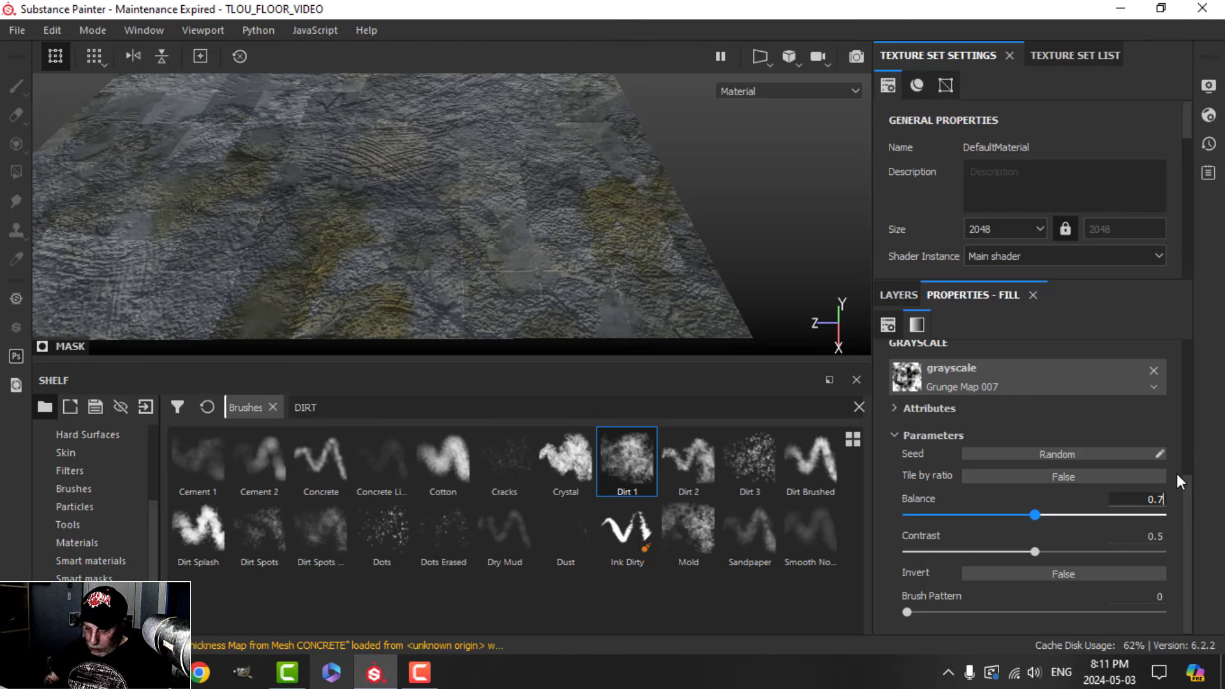
pyautogui.write('3')
pyautogui.press('Return')
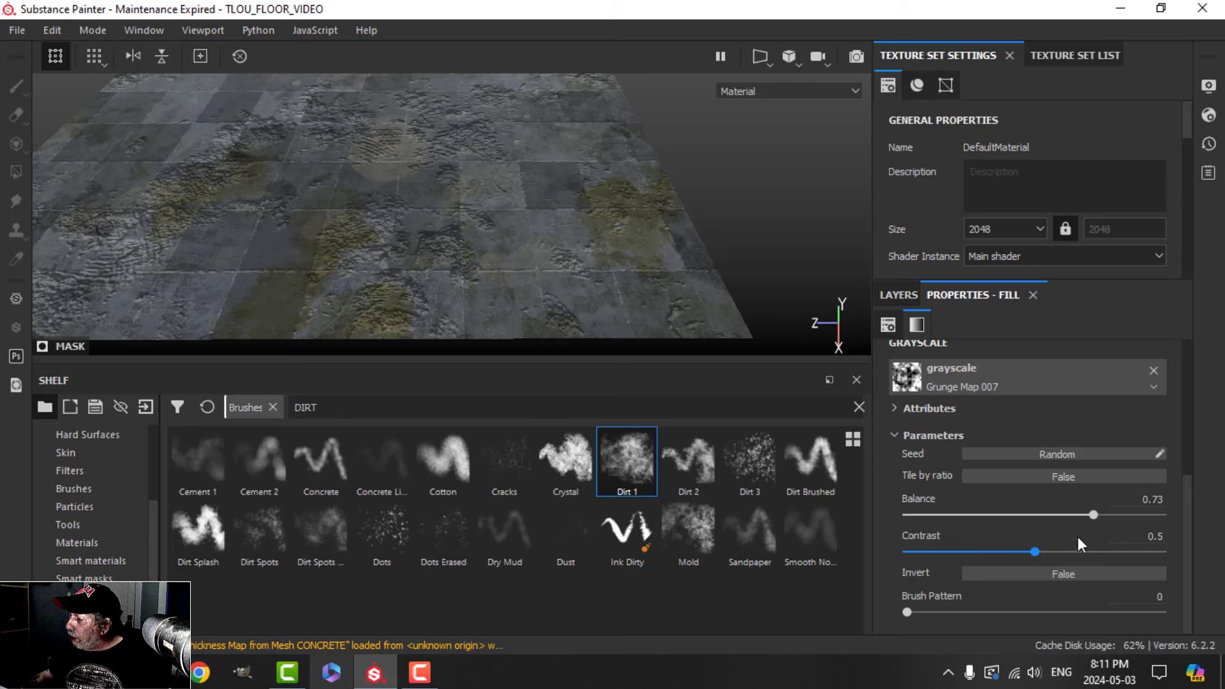
# - Set the Grunge Map 007 fill's blending mode to Subtract and examine the rock distribution over the floor
pyautogui.click(896, 296)
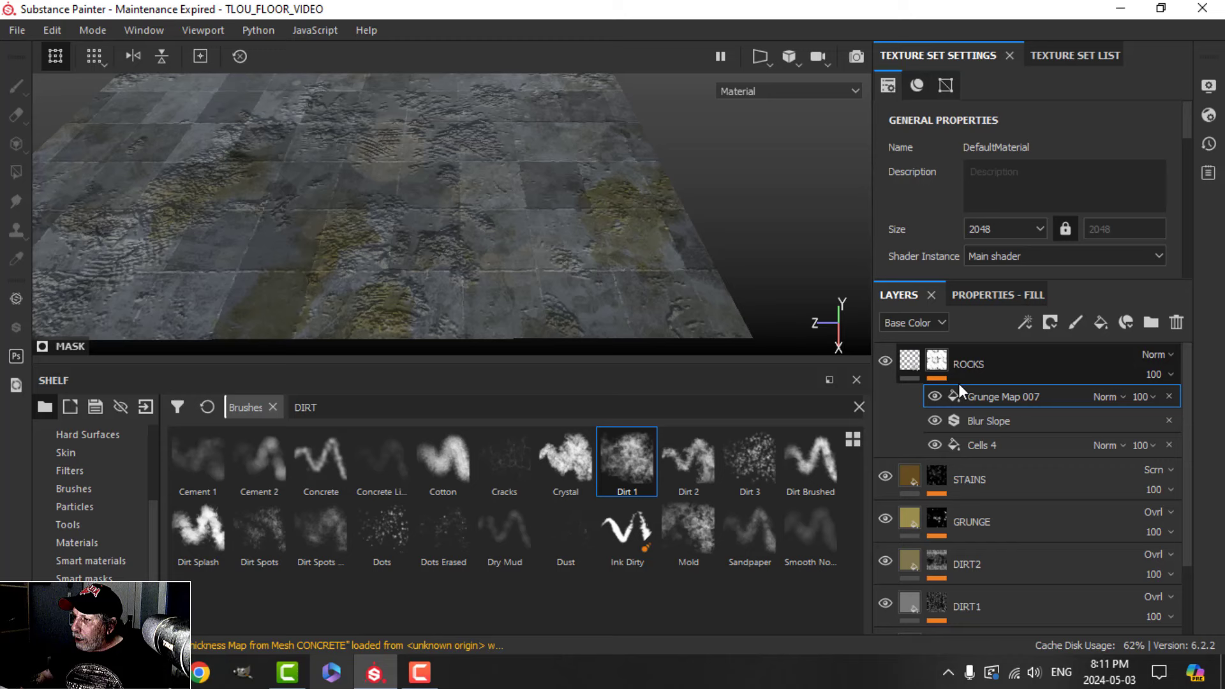
pyautogui.click(1112, 397)
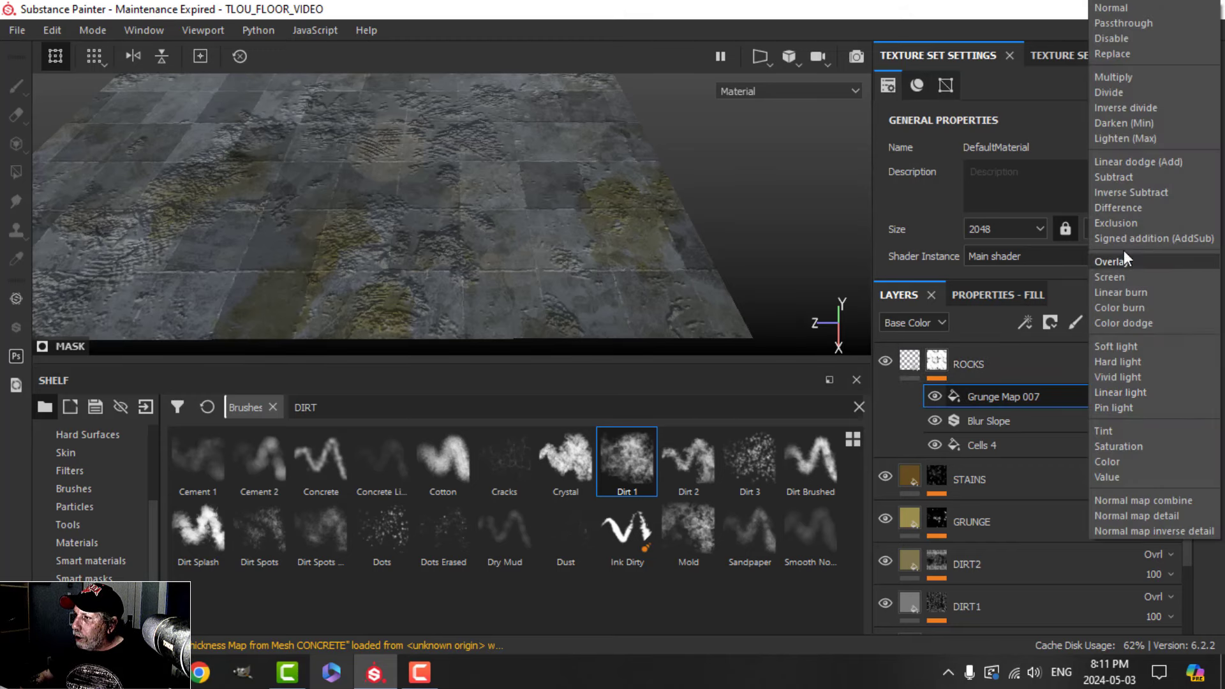
pyautogui.click(1131, 176)
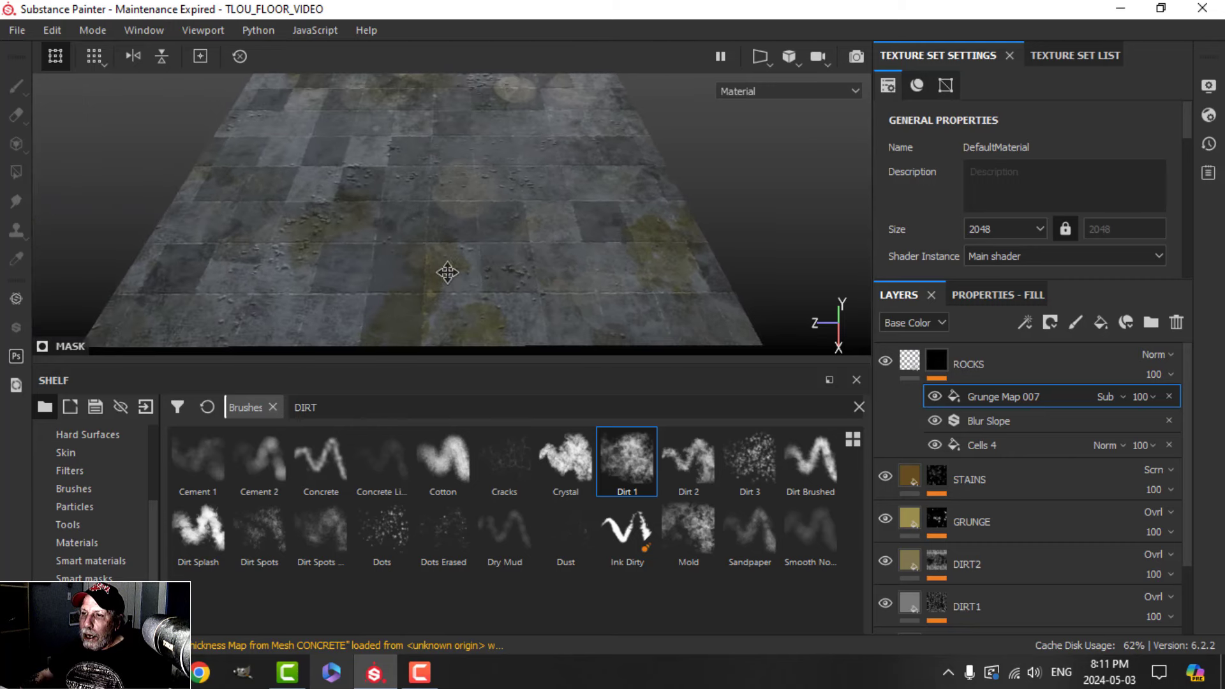
pyautogui.keyDown('alt'); pyautogui.moveTo(405, 246); pyautogui.dragTo(413, 279, button='middle'); pyautogui.keyUp('alt')
pyautogui.moveTo(372, 250)
pyautogui.keyDown('alt'); pyautogui.mouseDown()
pyautogui.moveTo(369, 277)
pyautogui.moveTo(366, 253)
pyautogui.mouseUp(); pyautogui.keyUp('alt')
pyautogui.scroll(3, 288, 251)
pyautogui.keyDown('alt'); pyautogui.moveTo(411, 237); pyautogui.dragTo(489, 166, button='middle'); pyautogui.keyUp('alt')
pyautogui.keyDown('alt'); pyautogui.moveTo(454, 217); pyautogui.dragTo(504, 268); pyautogui.keyUp('alt')
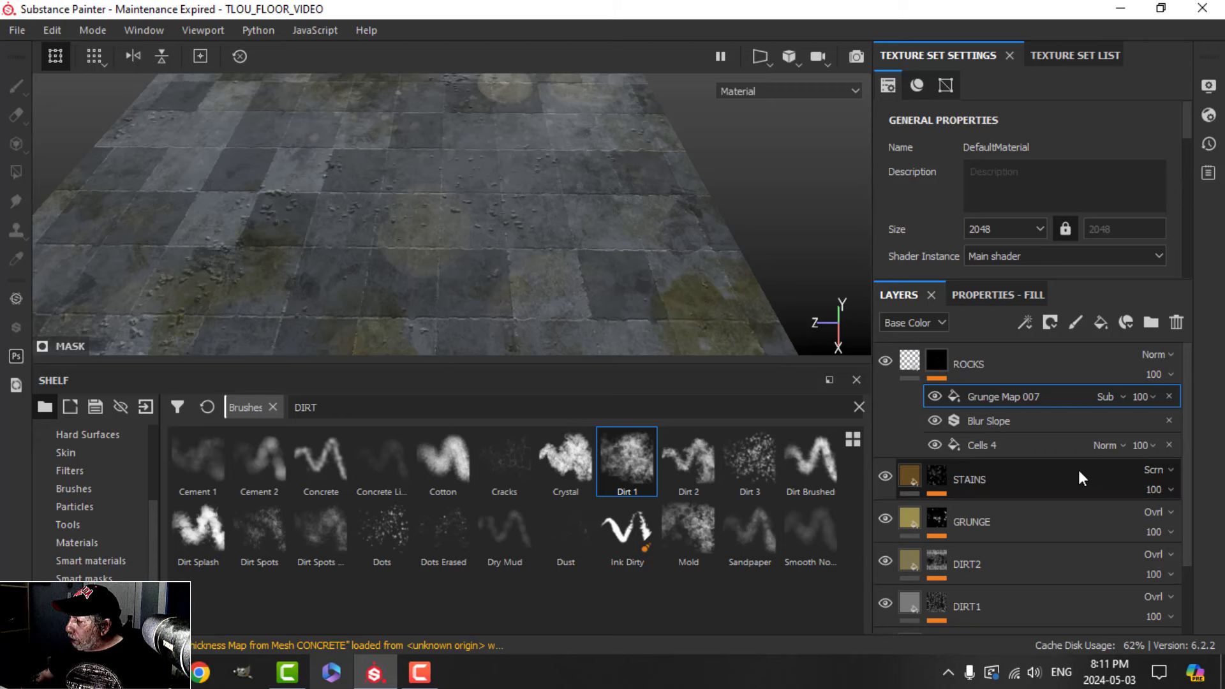
# - Review the Cells 4 fill's noise parameters, pseudo random seed and UV transformations against the rocks on the floor
pyautogui.click(993, 445)
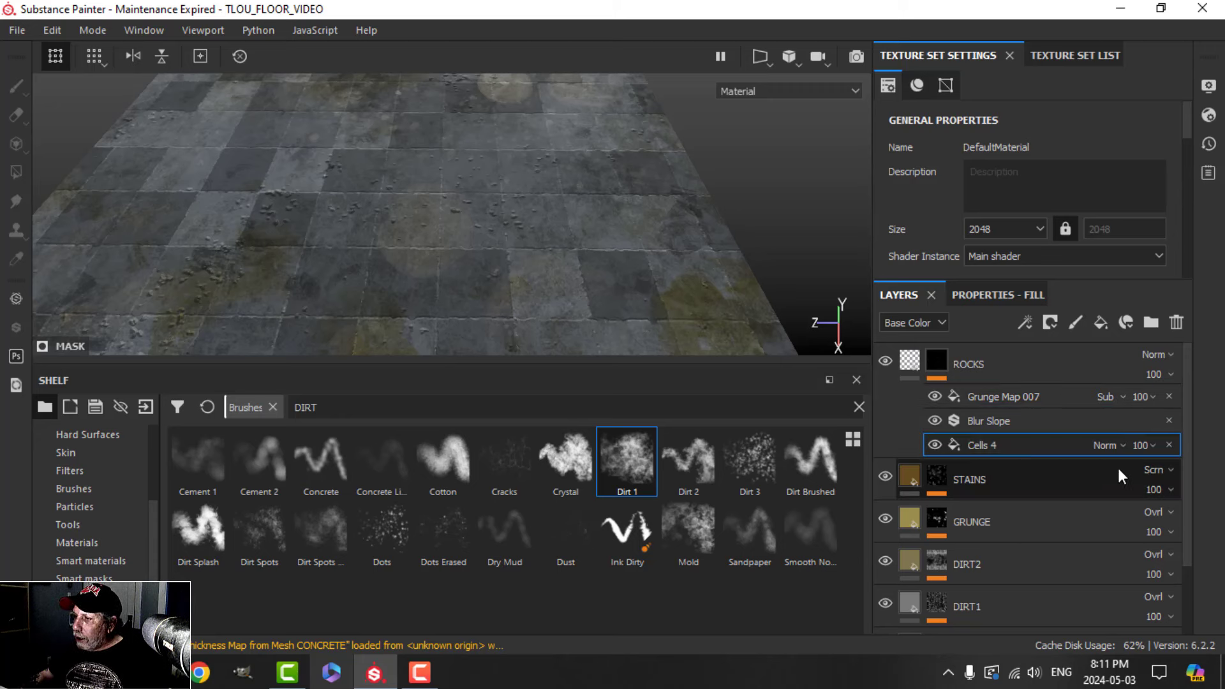
pyautogui.click(1019, 303)
pyautogui.scroll(-5, 998, 611)
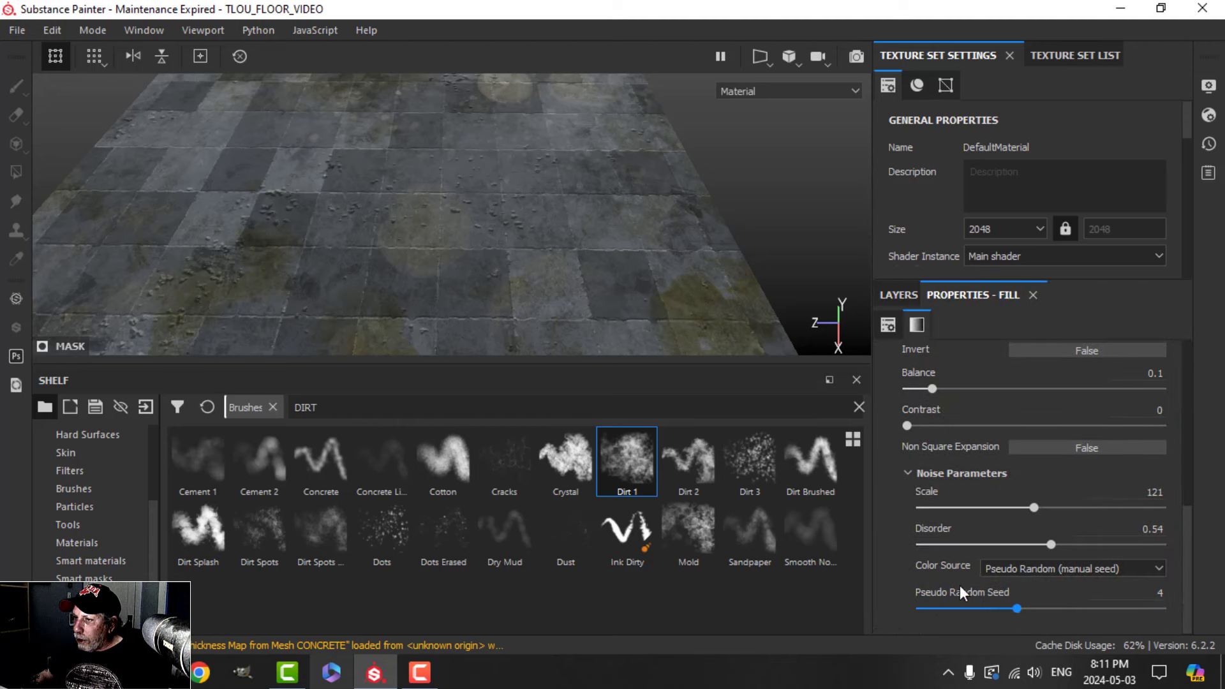
pyautogui.keyDown('alt'); pyautogui.moveTo(391, 282); pyautogui.dragTo(578, 178, button='middle'); pyautogui.keyUp('alt')
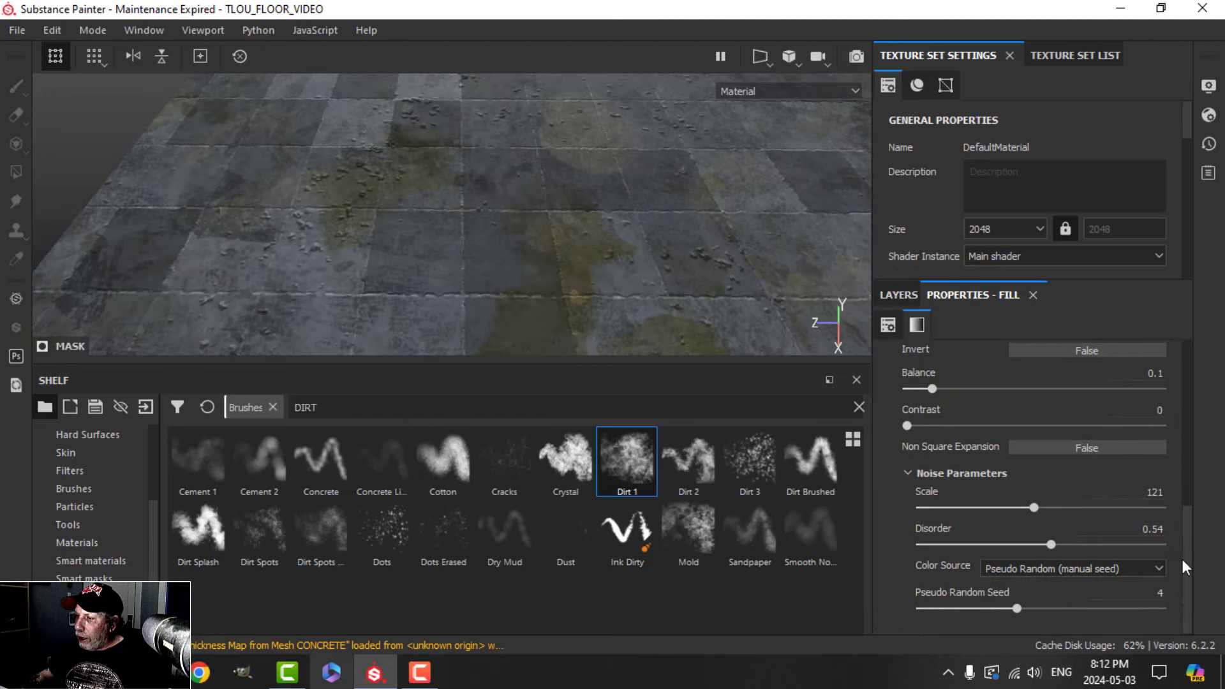
pyautogui.moveTo(1016, 610)
pyautogui.mouseDown()
pyautogui.moveTo(978, 607)
pyautogui.moveTo(1089, 596)
pyautogui.moveTo(1017, 598)
pyautogui.mouseUp()
pyautogui.scroll(5, 995, 484)
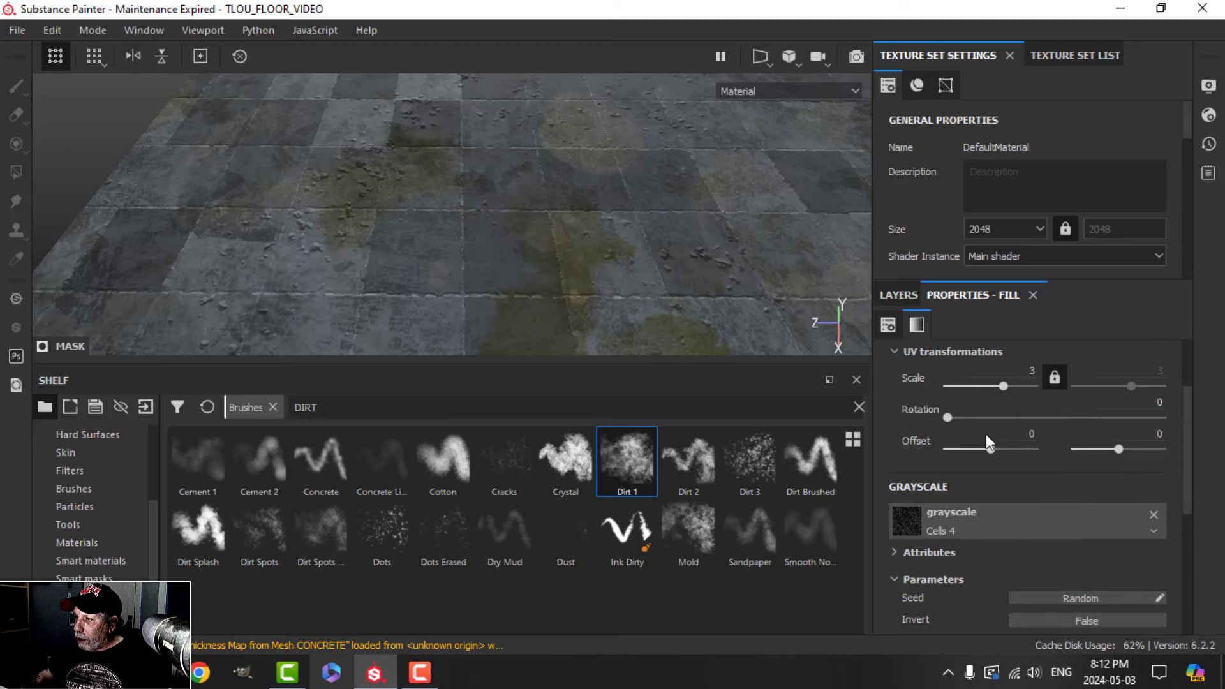
# - Add a Levels effect above Grunge Map 007 in the ROCKS mask and raise its input black point to 0.439
pyautogui.click(898, 294)
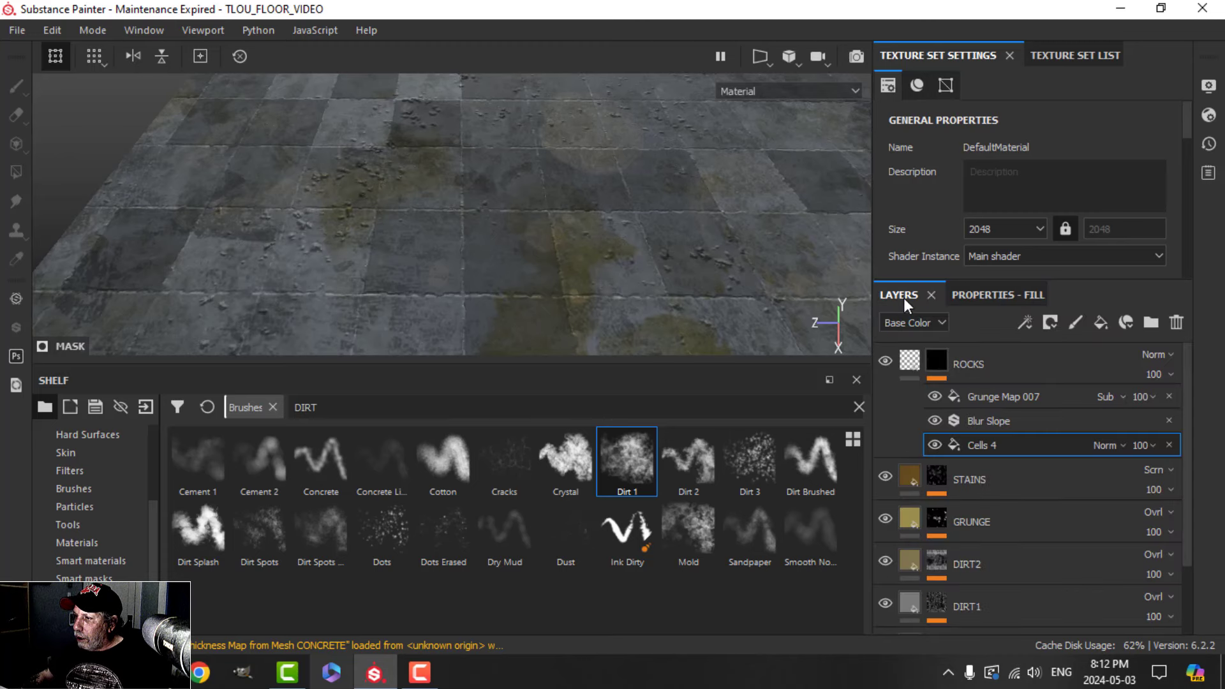
pyautogui.click(982, 396)
pyautogui.click(1024, 322)
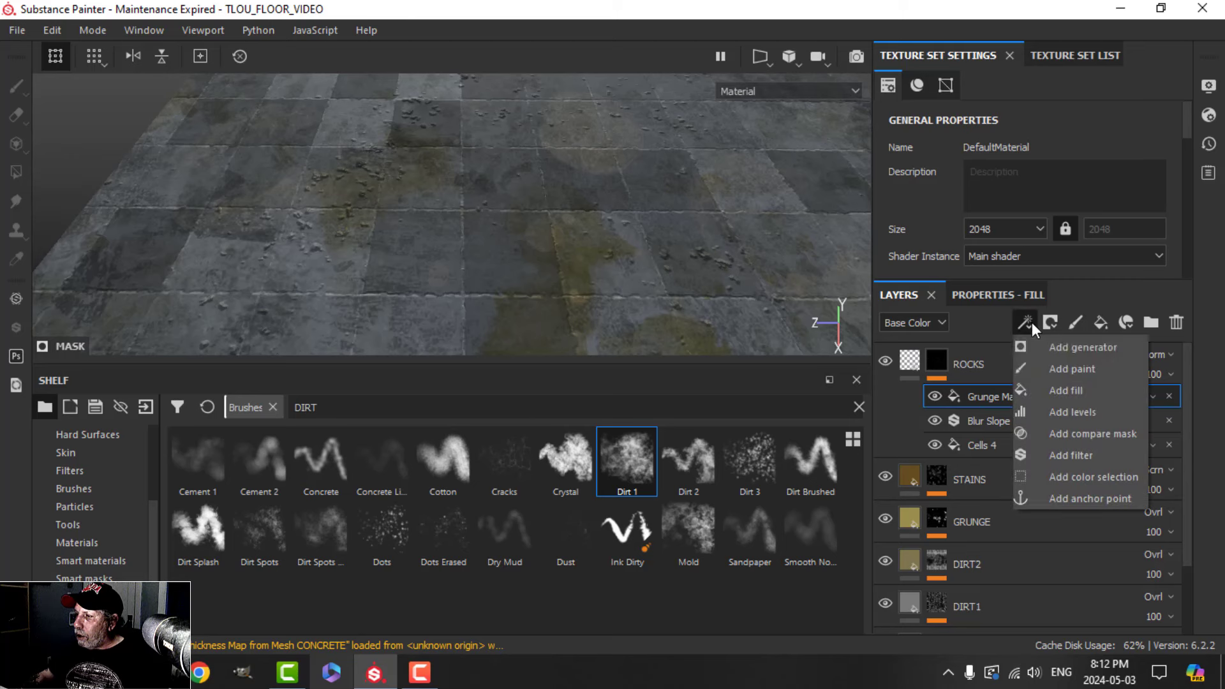
pyautogui.click(1060, 412)
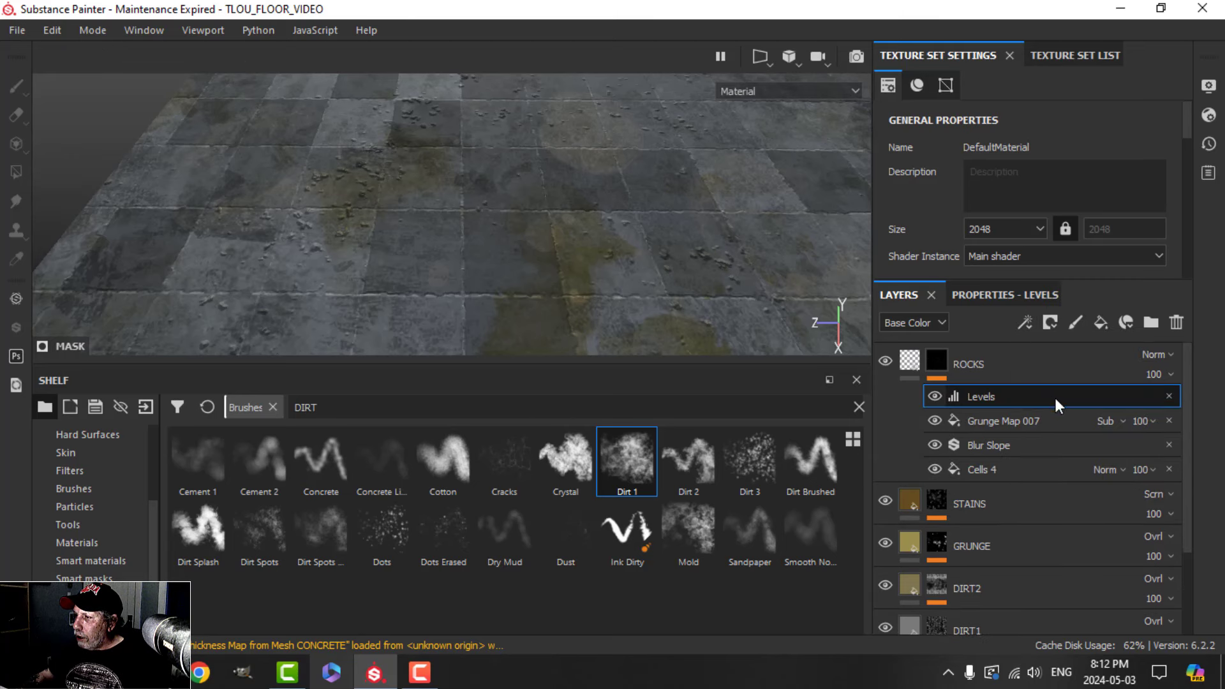
pyautogui.click(1021, 295)
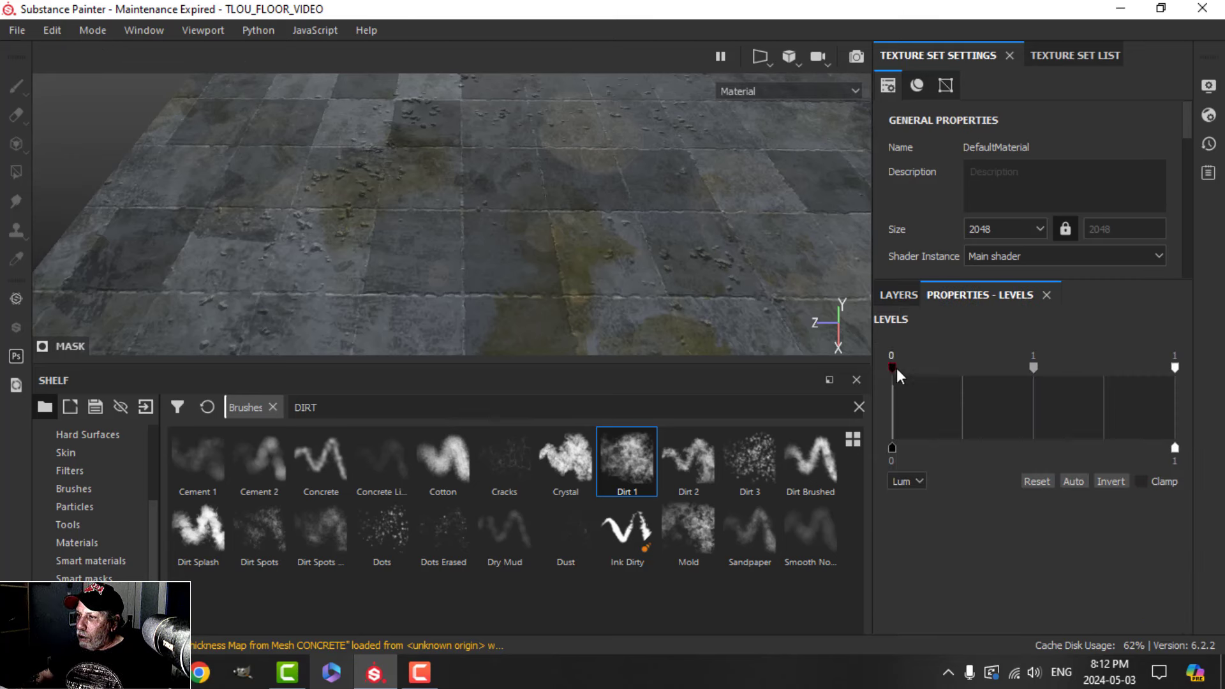
pyautogui.moveTo(898, 376); pyautogui.dragTo(1019, 380)
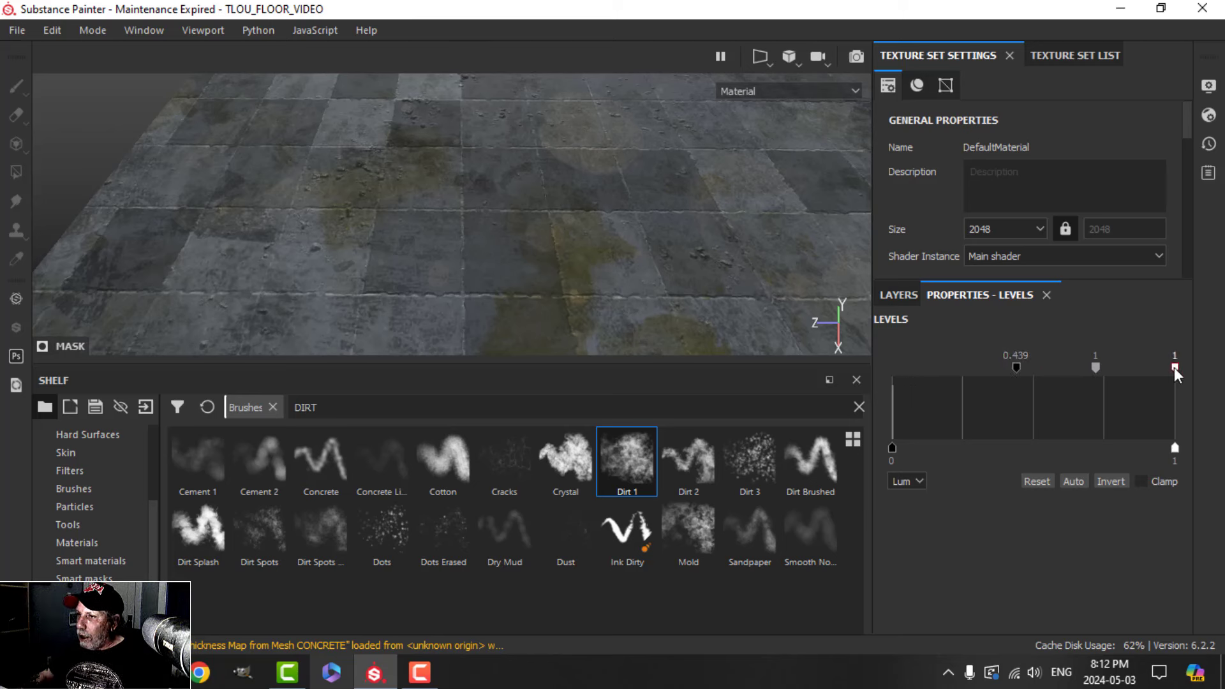
# - Lower the input white point of the Levels effect in the ROCKS mask to 0.672 and check the rocks on the floor
pyautogui.moveTo(1176, 370); pyautogui.dragTo(1084, 376)
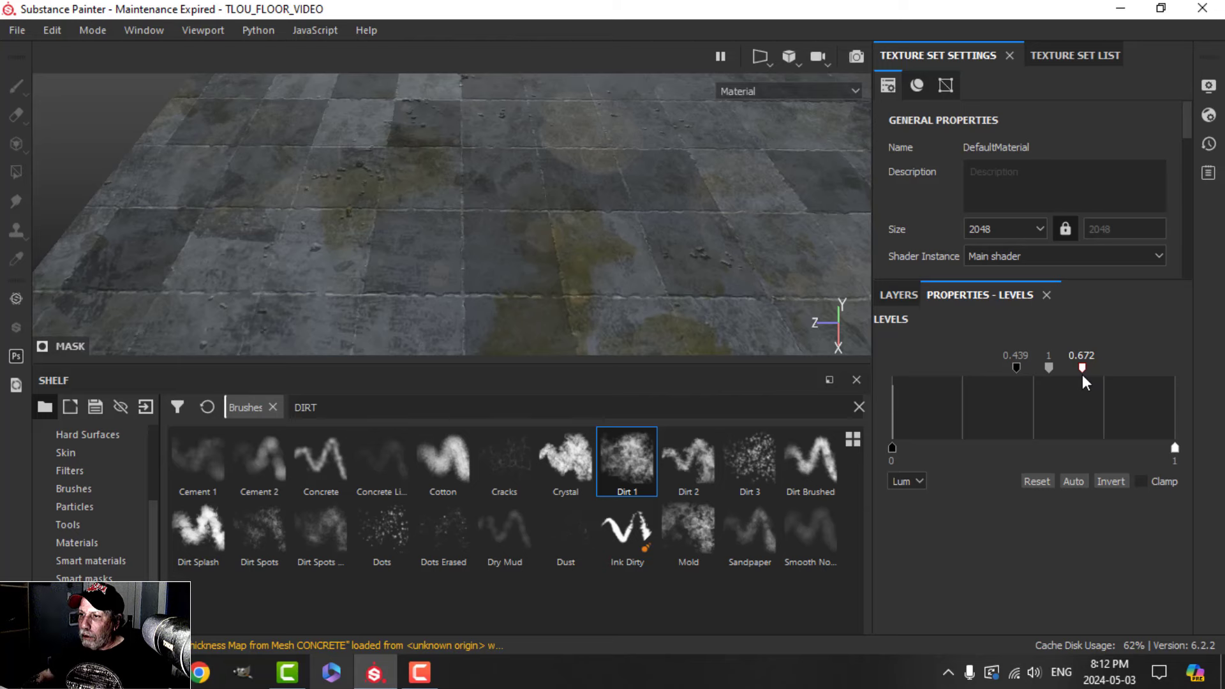
pyautogui.scroll(-3, 631, 264)
pyautogui.keyDown('alt'); pyautogui.moveTo(548, 268); pyautogui.dragTo(519, 358, button='middle'); pyautogui.keyUp('alt')
pyautogui.keyDown('alt'); pyautogui.moveTo(544, 264); pyautogui.dragTo(552, 323, button='middle'); pyautogui.keyUp('alt')
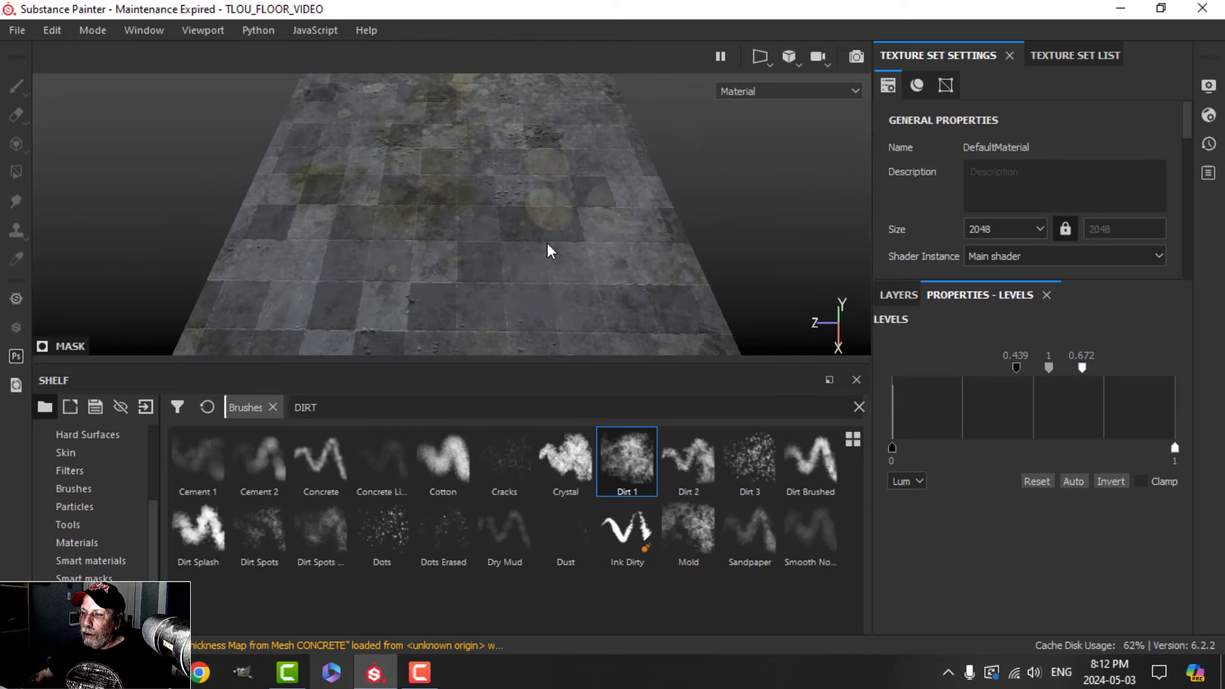
pyautogui.scroll(3, 544, 259)
pyautogui.keyDown('alt'); pyautogui.moveTo(541, 266); pyautogui.dragTo(550, 236); pyautogui.keyUp('alt')
pyautogui.keyDown('alt'); pyautogui.moveTo(549, 235); pyautogui.dragTo(571, 337, button='middle'); pyautogui.keyUp('alt')
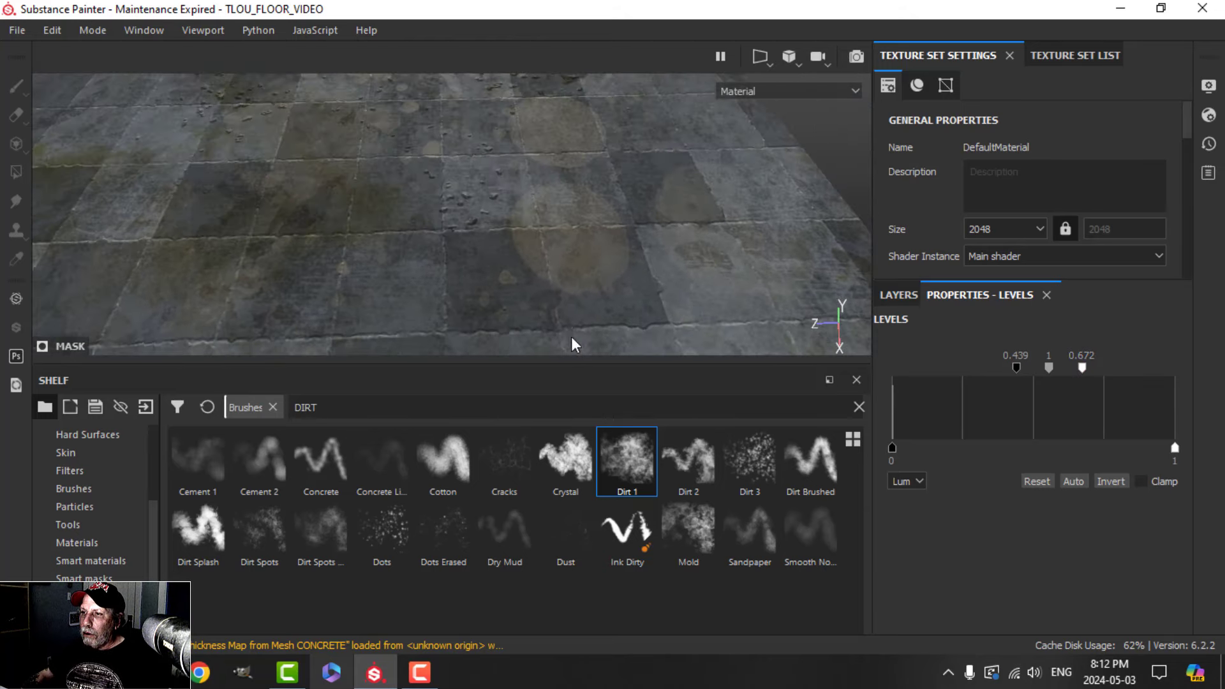
# - Hide the surrounding panels and examine the rocks, stains and tiles across the whole floor from near and far
pyautogui.press('Tab')
pyautogui.scroll(-3, 693, 404)
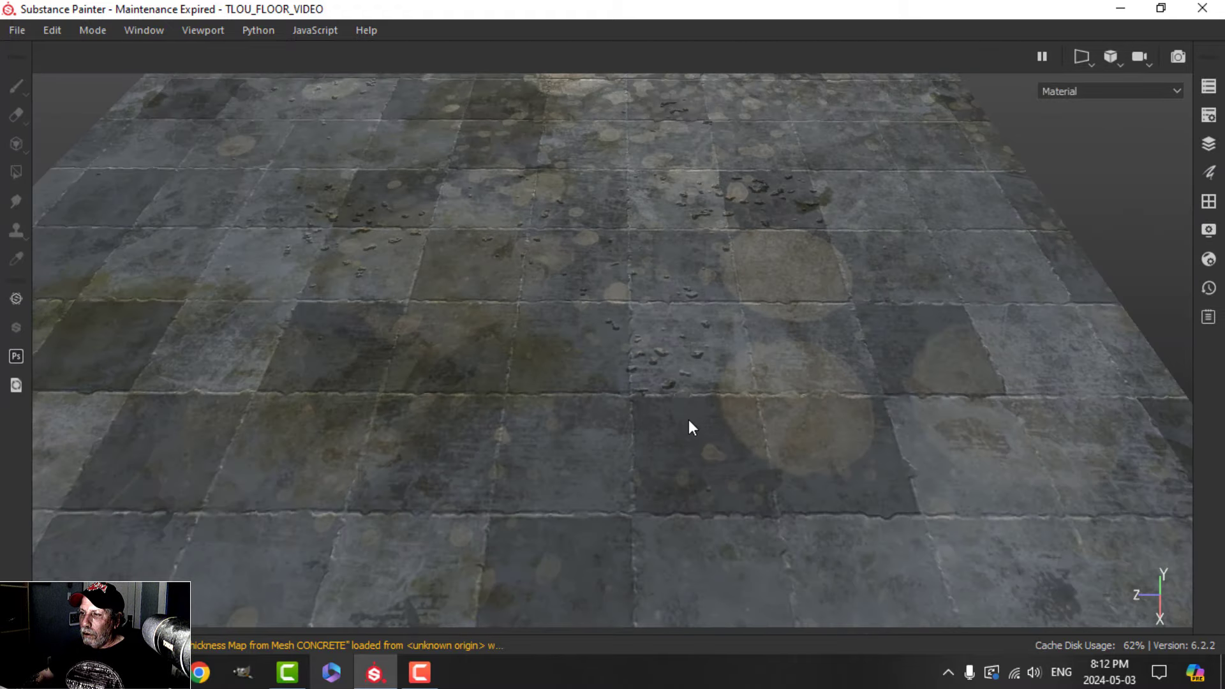
pyautogui.keyDown('alt'); pyautogui.moveTo(701, 434); pyautogui.dragTo(656, 258, button='middle'); pyautogui.keyUp('alt')
pyautogui.keyDown('alt'); pyautogui.moveTo(674, 379); pyautogui.dragTo(706, 349); pyautogui.keyUp('alt')
pyautogui.scroll(-3, 719, 358)
pyautogui.scroll(-2, 719, 358)
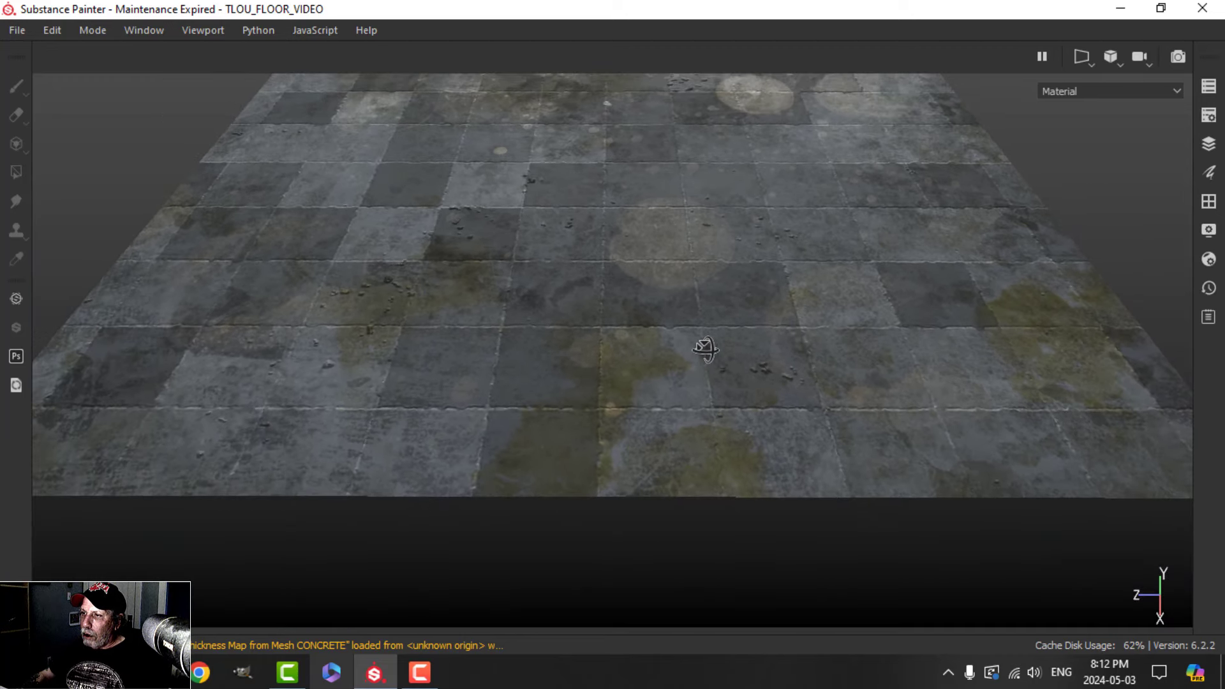
pyautogui.keyDown('alt'); pyautogui.moveTo(693, 293); pyautogui.dragTo(678, 338, button='middle'); pyautogui.keyUp('alt')
pyautogui.keyDown('alt'); pyautogui.moveTo(676, 343); pyautogui.dragTo(679, 300); pyautogui.keyUp('alt')
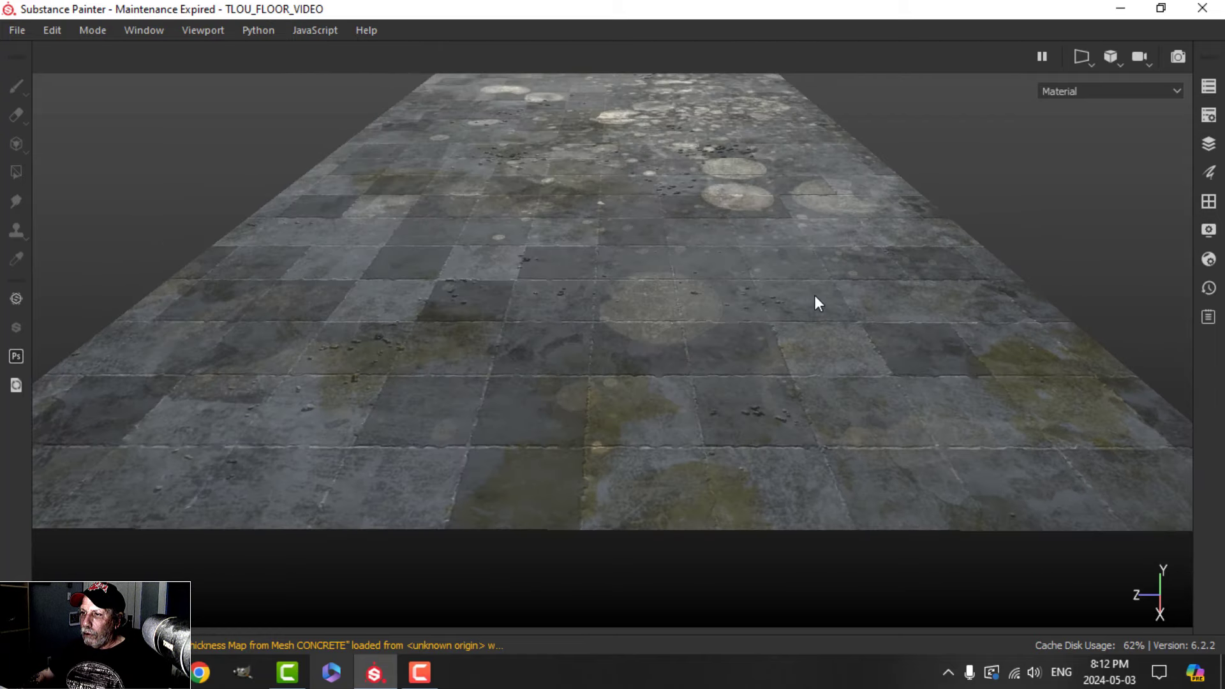
pyautogui.keyDown('shift'); pyautogui.moveTo(817, 303); pyautogui.dragTo(857, 290, button='right'); pyautogui.keyUp('shift')
pyautogui.scroll(-3, 804, 327)
pyautogui.keyDown('alt'); pyautogui.moveTo(749, 287); pyautogui.dragTo(717, 336, button='middle'); pyautogui.keyUp('alt')
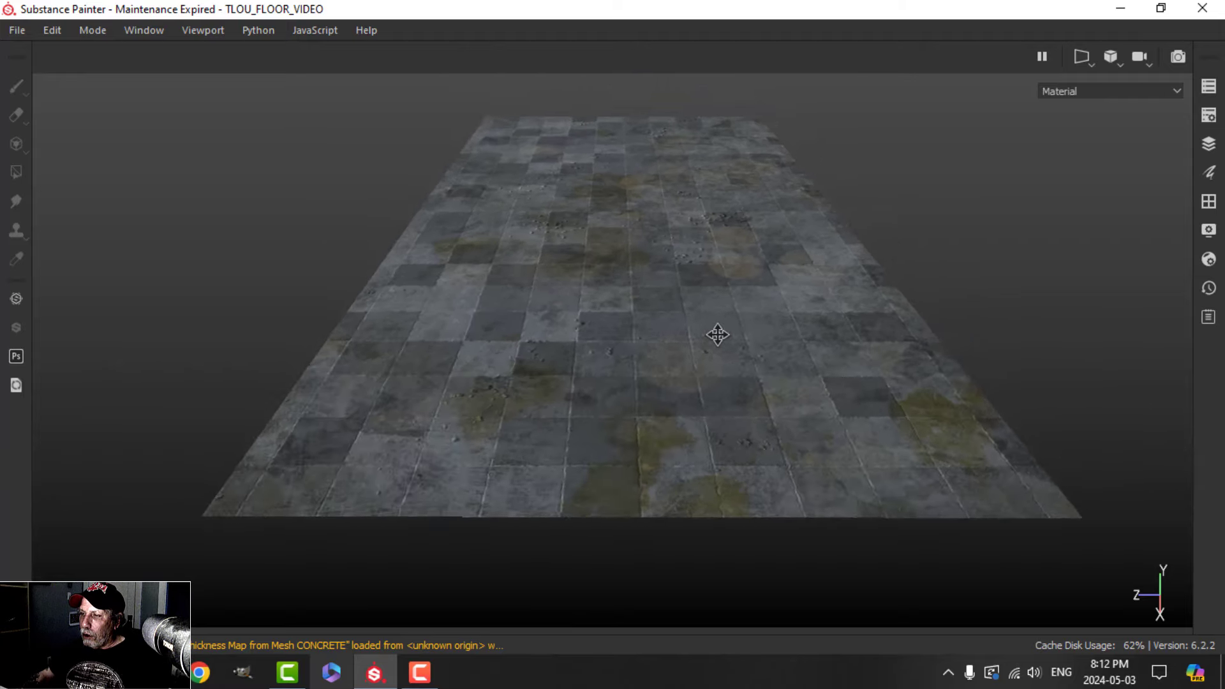
pyautogui.scroll(4, 700, 324)
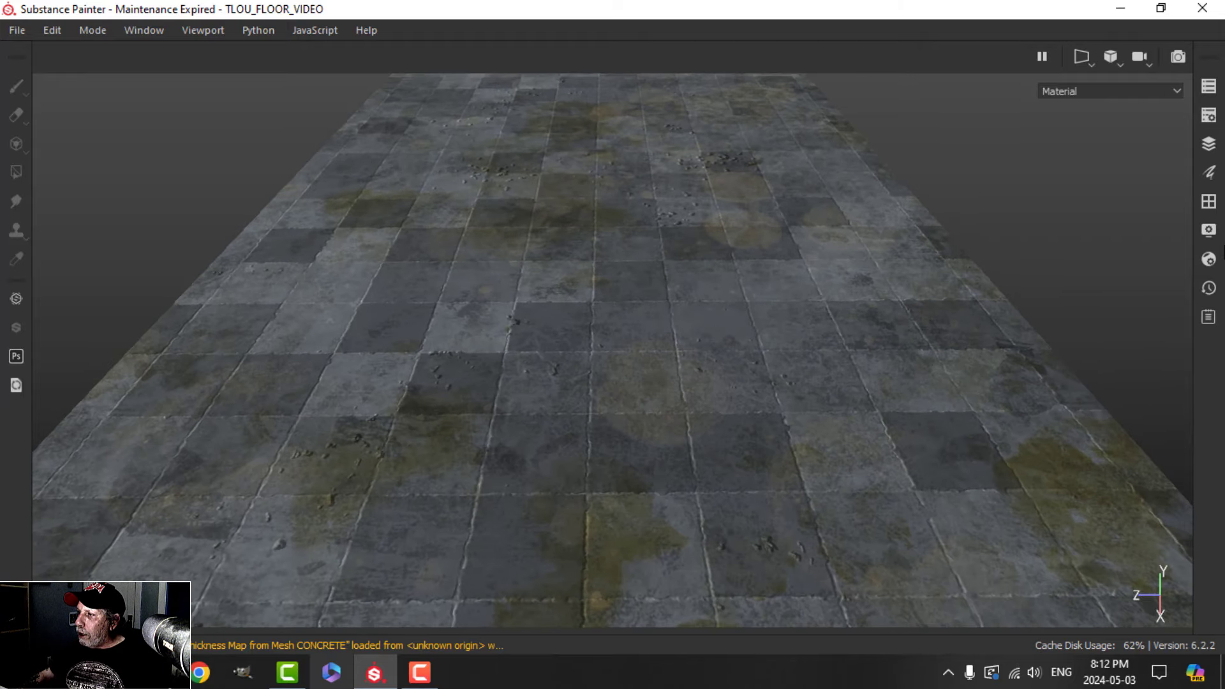
# - Change the environment map in the display settings to Studio 02
pyautogui.click(1209, 230)
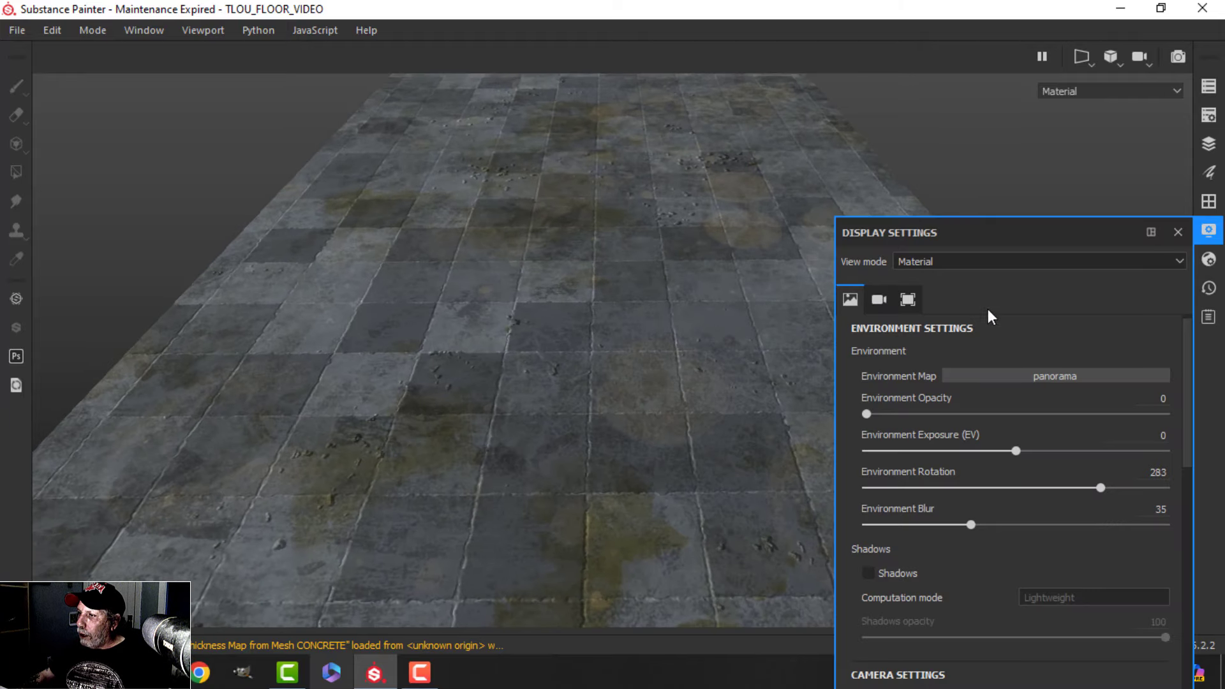
pyautogui.click(1018, 377)
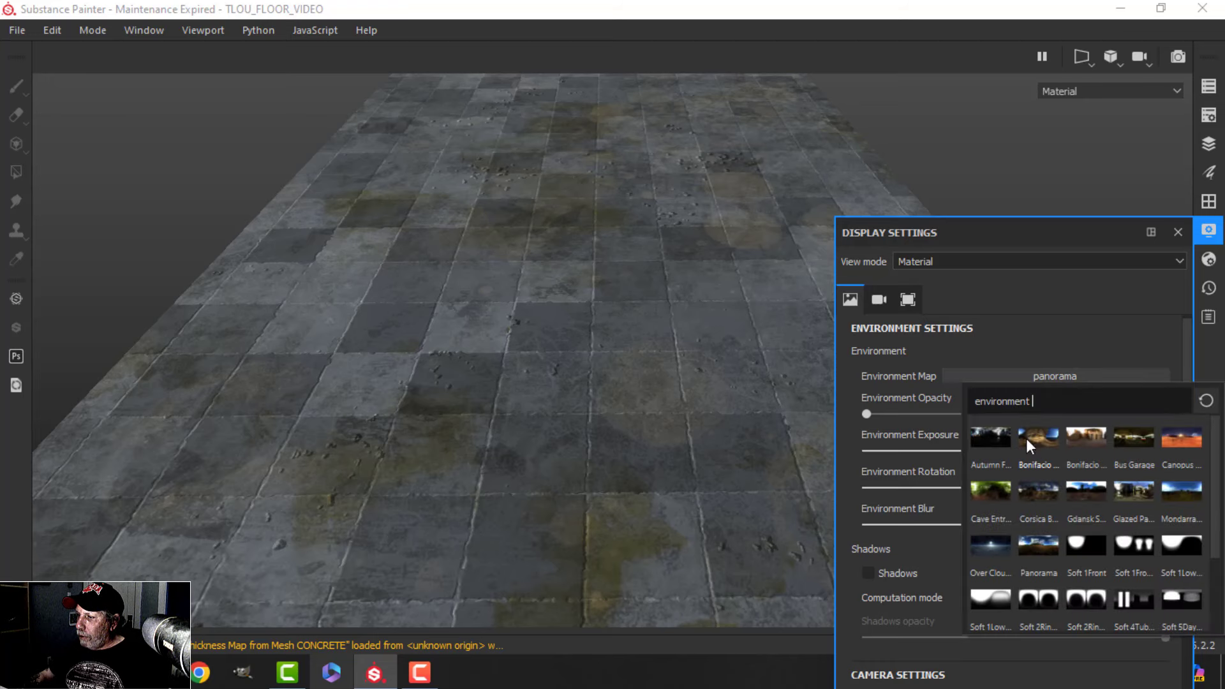
pyautogui.scroll(-3, 1008, 510)
pyautogui.click(996, 546)
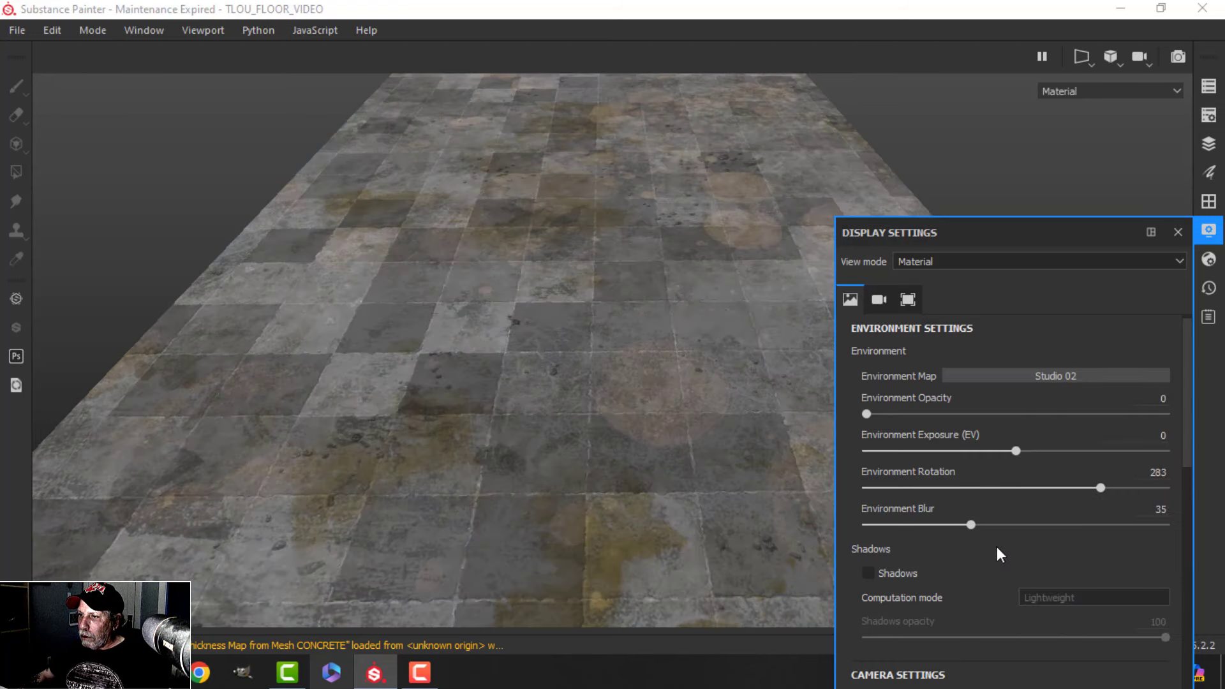
pyautogui.click(1210, 234)
# - Examine the floor's tiles, stains and rocks under the Studio 02 lighting from several angles and distances
pyautogui.keyDown('alt'); pyautogui.moveTo(756, 402); pyautogui.dragTo(714, 312, button='middle'); pyautogui.keyUp('alt')
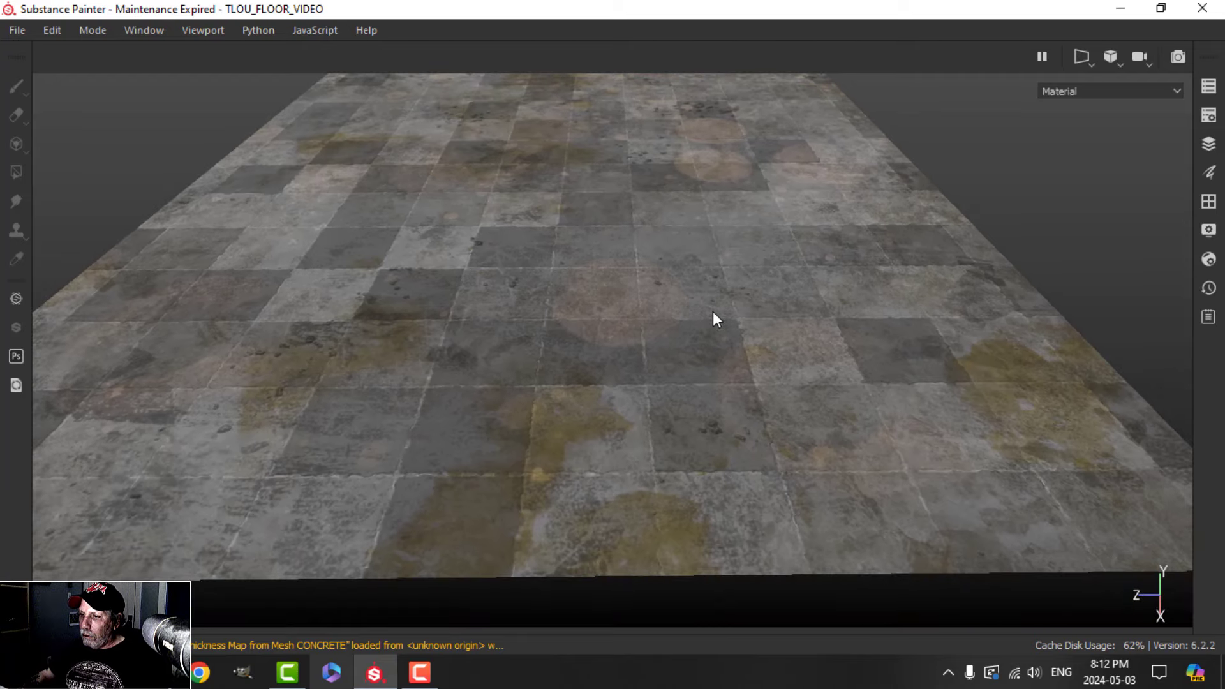
pyautogui.keyDown('alt'); pyautogui.moveTo(714, 311); pyautogui.dragTo(729, 355); pyautogui.keyUp('alt')
pyautogui.rightClick(698, 342)
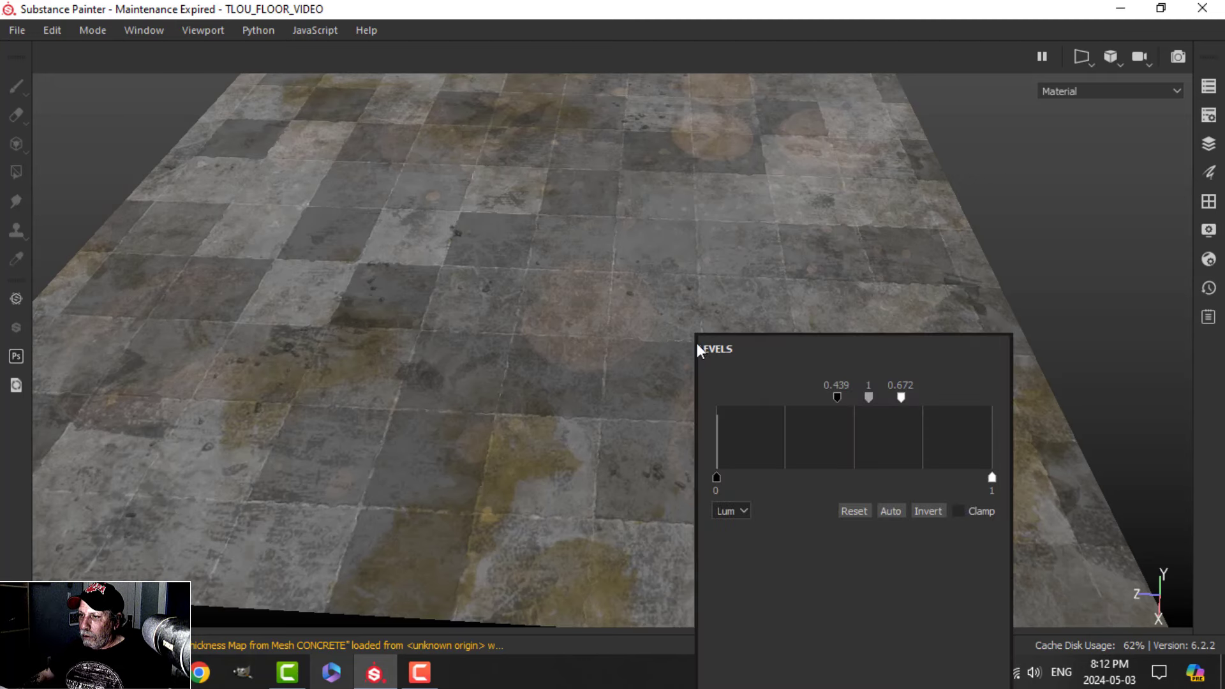
pyautogui.keyDown('alt'); pyautogui.moveTo(798, 271); pyautogui.dragTo(653, 335); pyautogui.keyUp('alt')
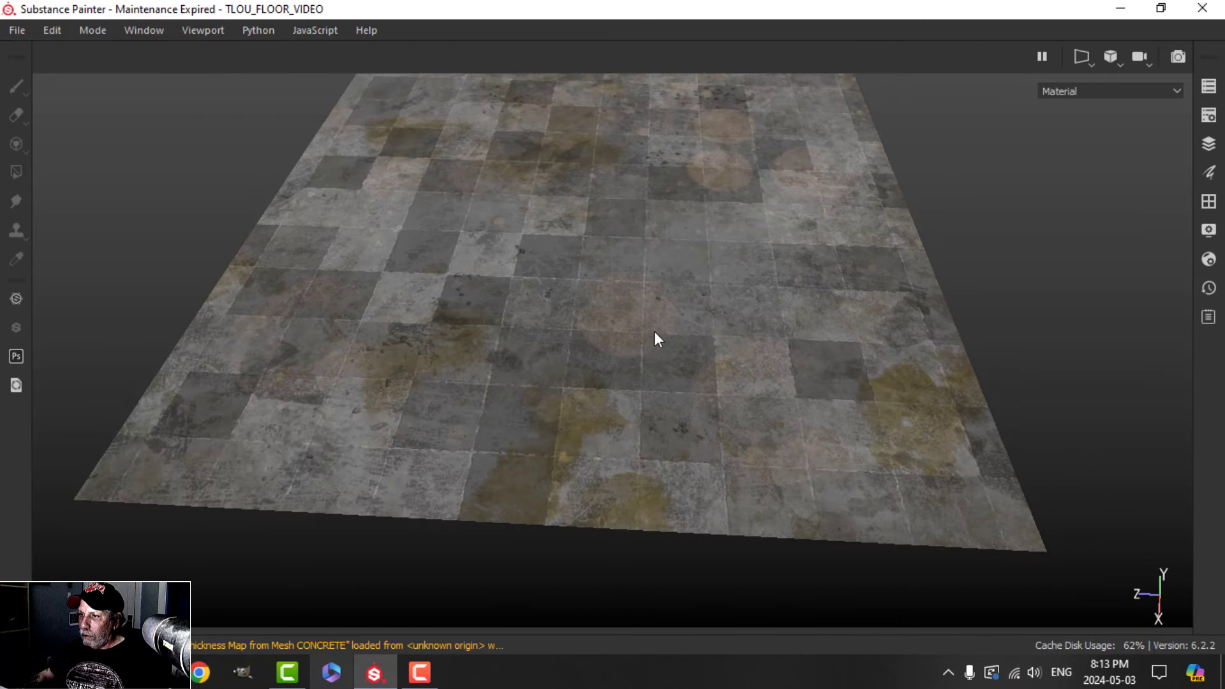
pyautogui.keyDown('alt'); pyautogui.moveTo(654, 335); pyautogui.dragTo(685, 375, button='middle'); pyautogui.keyUp('alt')
pyautogui.keyDown('alt'); pyautogui.moveTo(684, 374); pyautogui.dragTo(594, 410); pyautogui.keyUp('alt')
pyautogui.scroll(8, 660, 412)
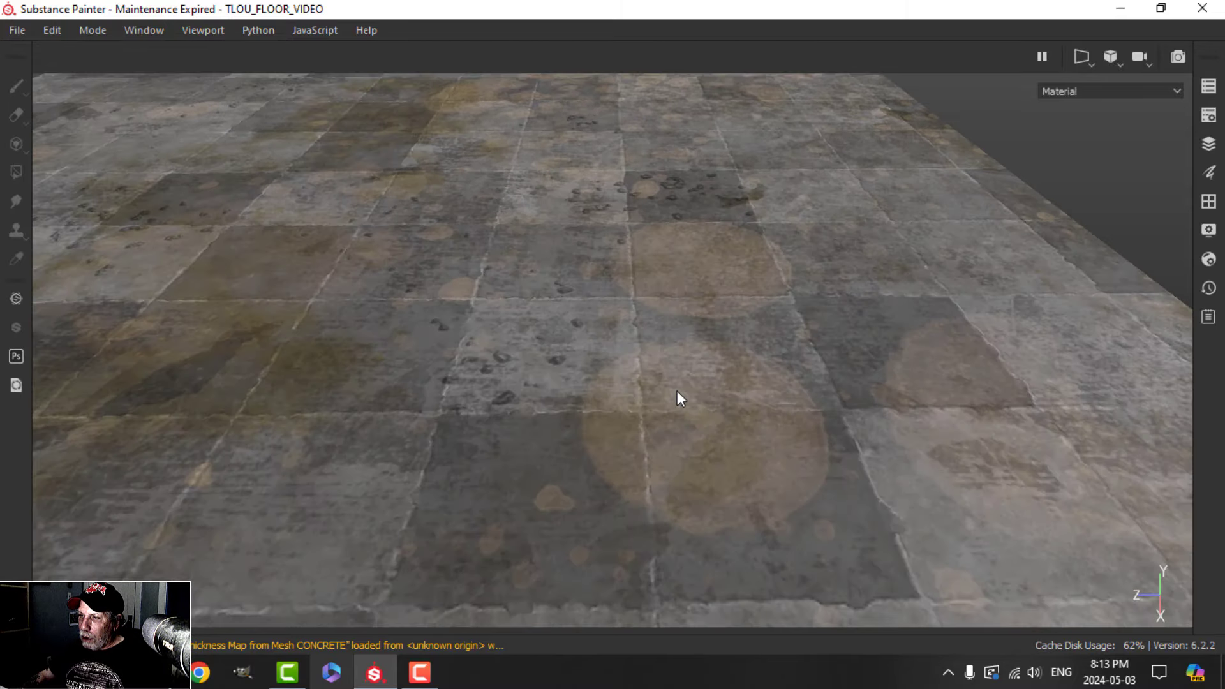
pyautogui.scroll(-4, 676, 391)
pyautogui.keyDown('alt'); pyautogui.moveTo(675, 396); pyautogui.dragTo(665, 356, button='middle'); pyautogui.keyUp('alt')
pyautogui.scroll(-3, 708, 452)
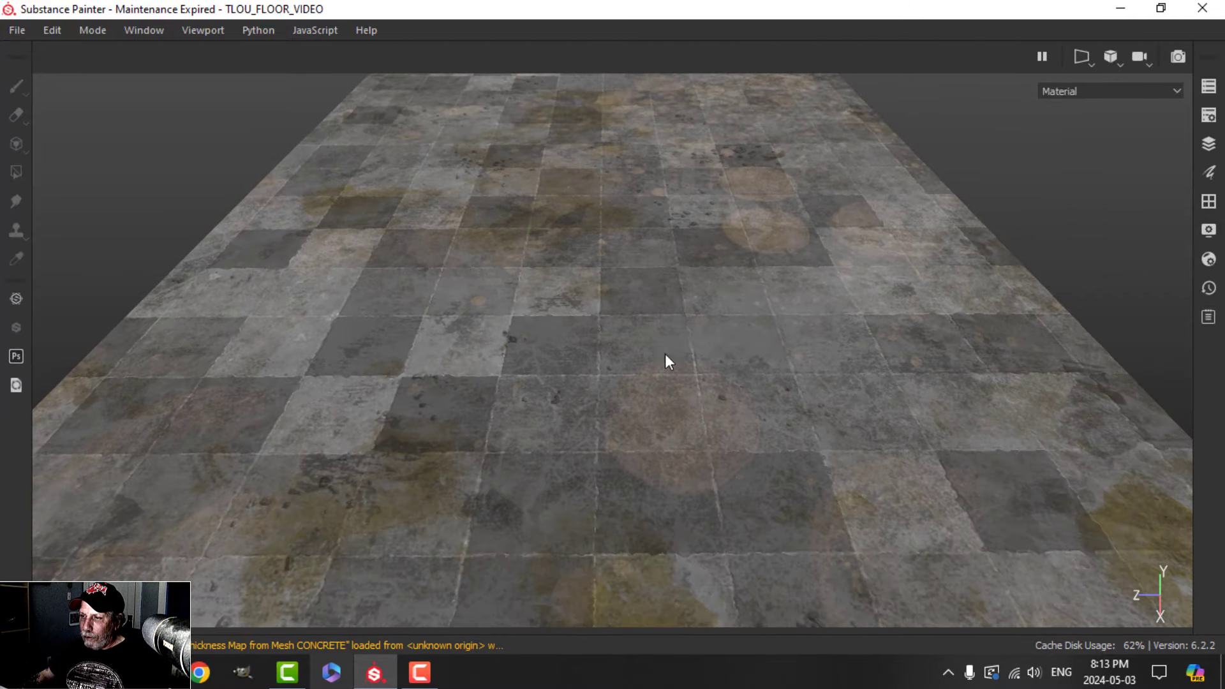
pyautogui.keyDown('alt'); pyautogui.moveTo(665, 356); pyautogui.dragTo(689, 377); pyautogui.keyUp('alt')
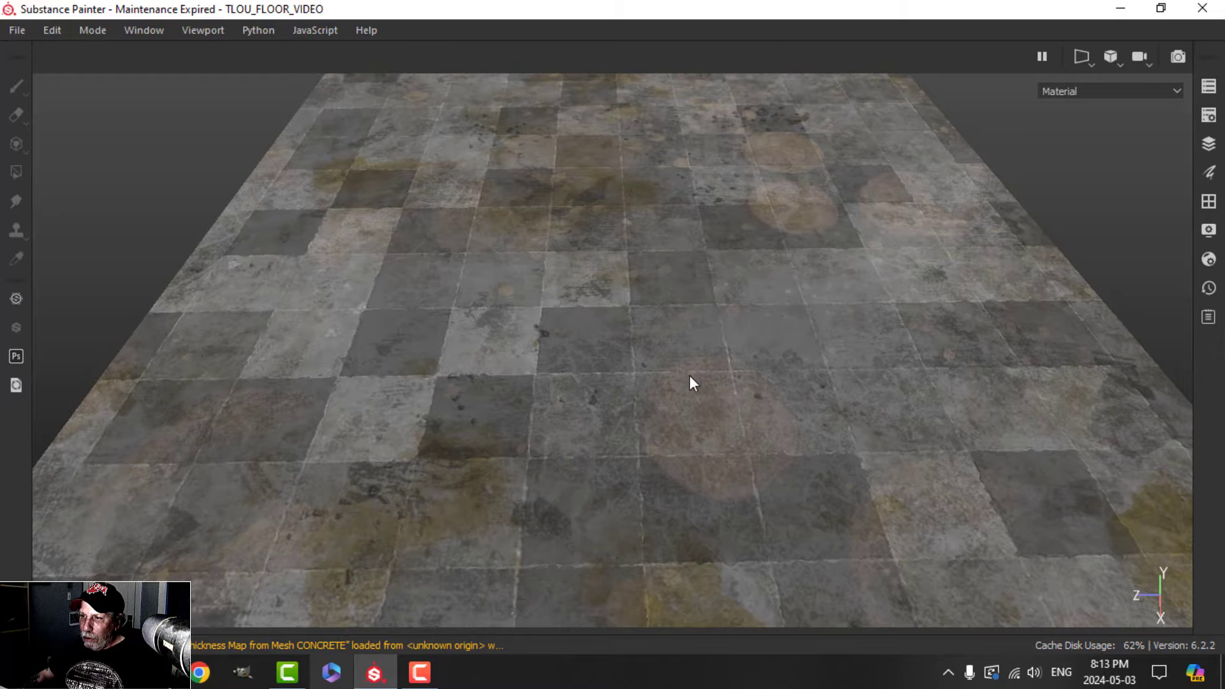